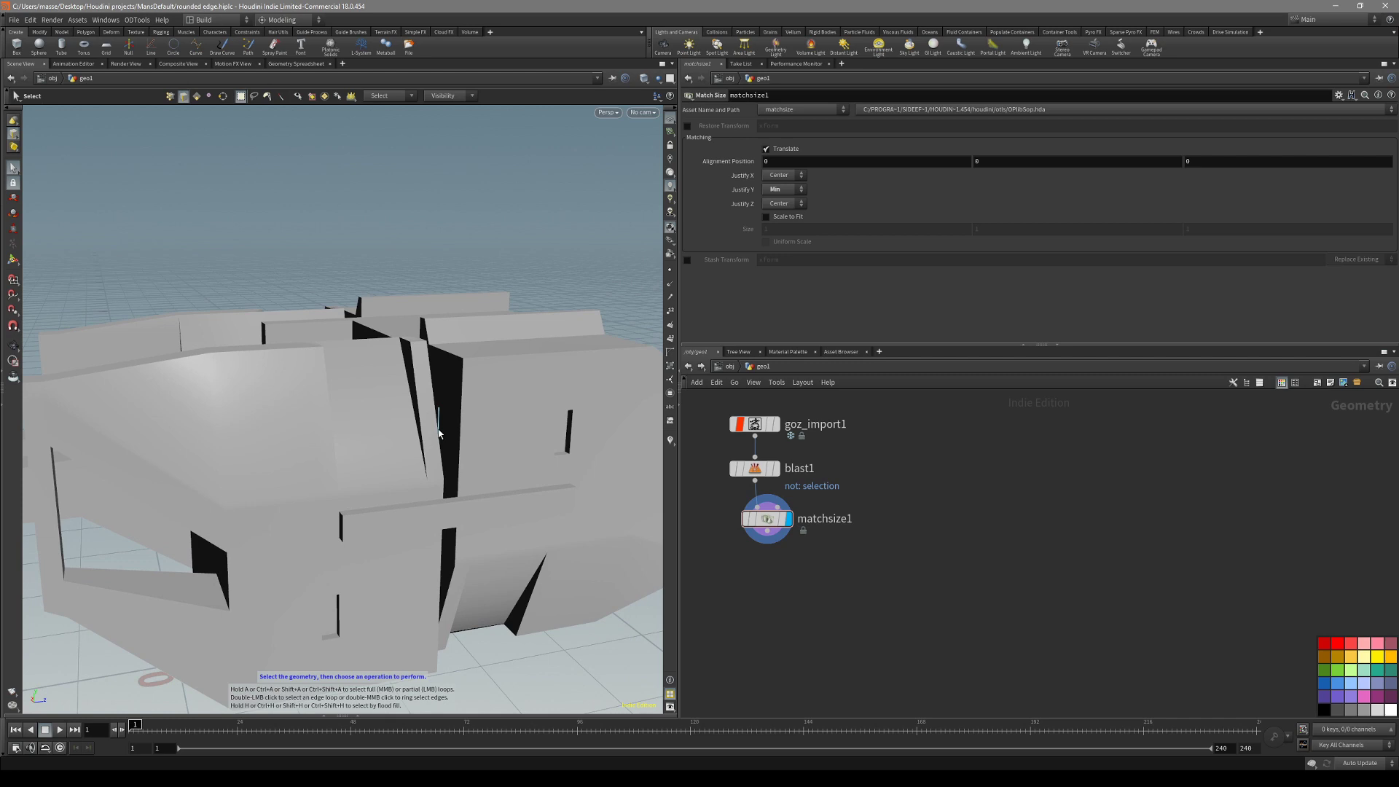
# Examine the imported hull and the separate pipe handle from several angles, with and without the wireframe overlay.
pyautogui.press('Escape')
pyautogui.moveTo(438, 433); pyautogui.dragTo(425, 466)
pyautogui.moveTo(425, 466); pyautogui.dragTo(455, 424, button='right')
pyautogui.moveTo(455, 424); pyautogui.dragTo(427, 385)
pyautogui.moveTo(540, 447)
pyautogui.mouseDown()
pyautogui.moveTo(275, 484)
pyautogui.moveTo(296, 406)
pyautogui.moveTo(352, 478)
pyautogui.moveTo(326, 486)
pyautogui.moveTo(416, 473)
pyautogui.moveTo(315, 459)
pyautogui.moveTo(372, 428)
pyautogui.moveTo(256, 481)
pyautogui.mouseUp()
pyautogui.hotkey('shift', 'w')
pyautogui.moveTo(256, 481); pyautogui.dragTo(316, 491, button='middle')
pyautogui.moveTo(315, 490); pyautogui.dragTo(419, 454)
pyautogui.hotkey('shift', 'w')
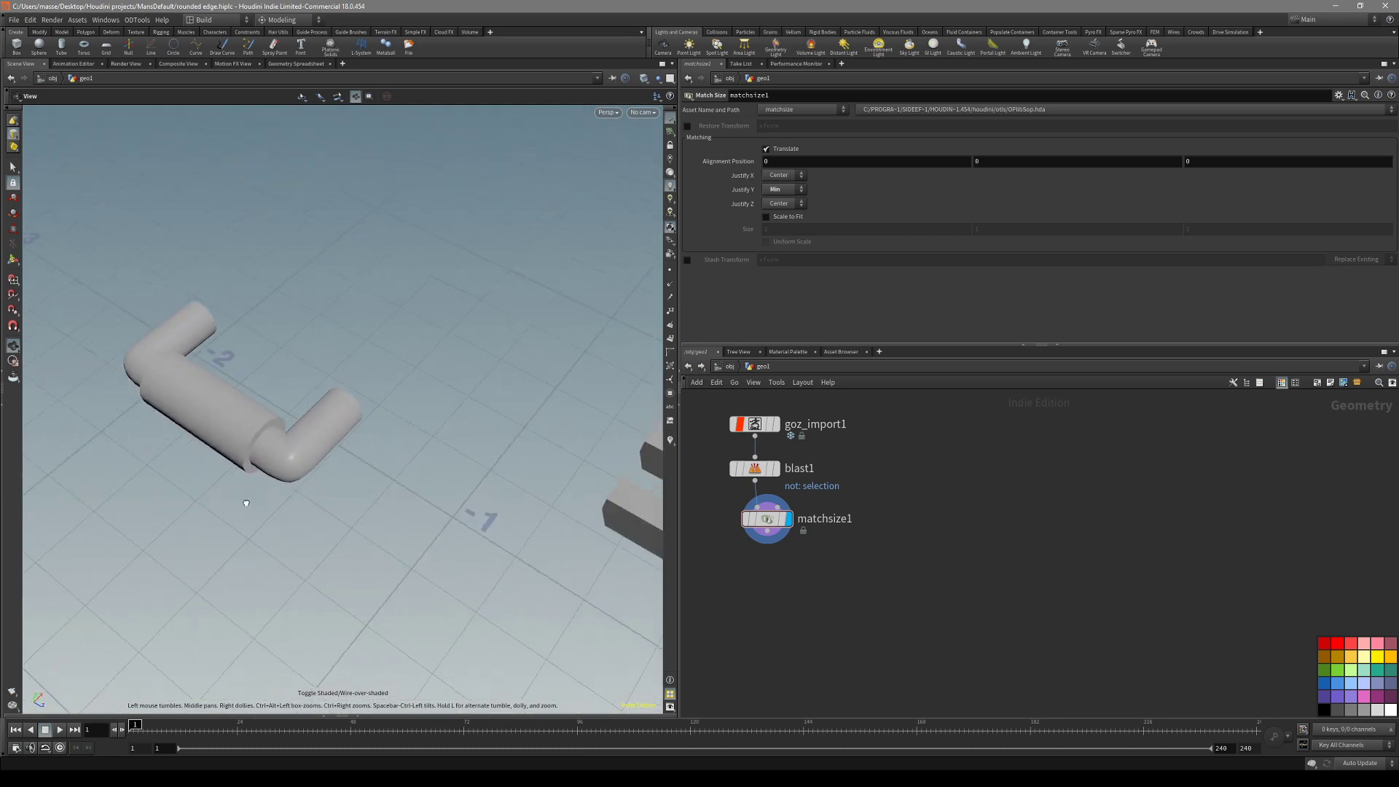
pyautogui.moveTo(281, 561); pyautogui.dragTo(277, 469)
pyautogui.moveTo(390, 432); pyautogui.dragTo(370, 418)
pyautogui.moveTo(370, 418); pyautogui.dragTo(294, 481, button='right')
pyautogui.moveTo(294, 481); pyautogui.dragTo(510, 451)
pyautogui.press('s')
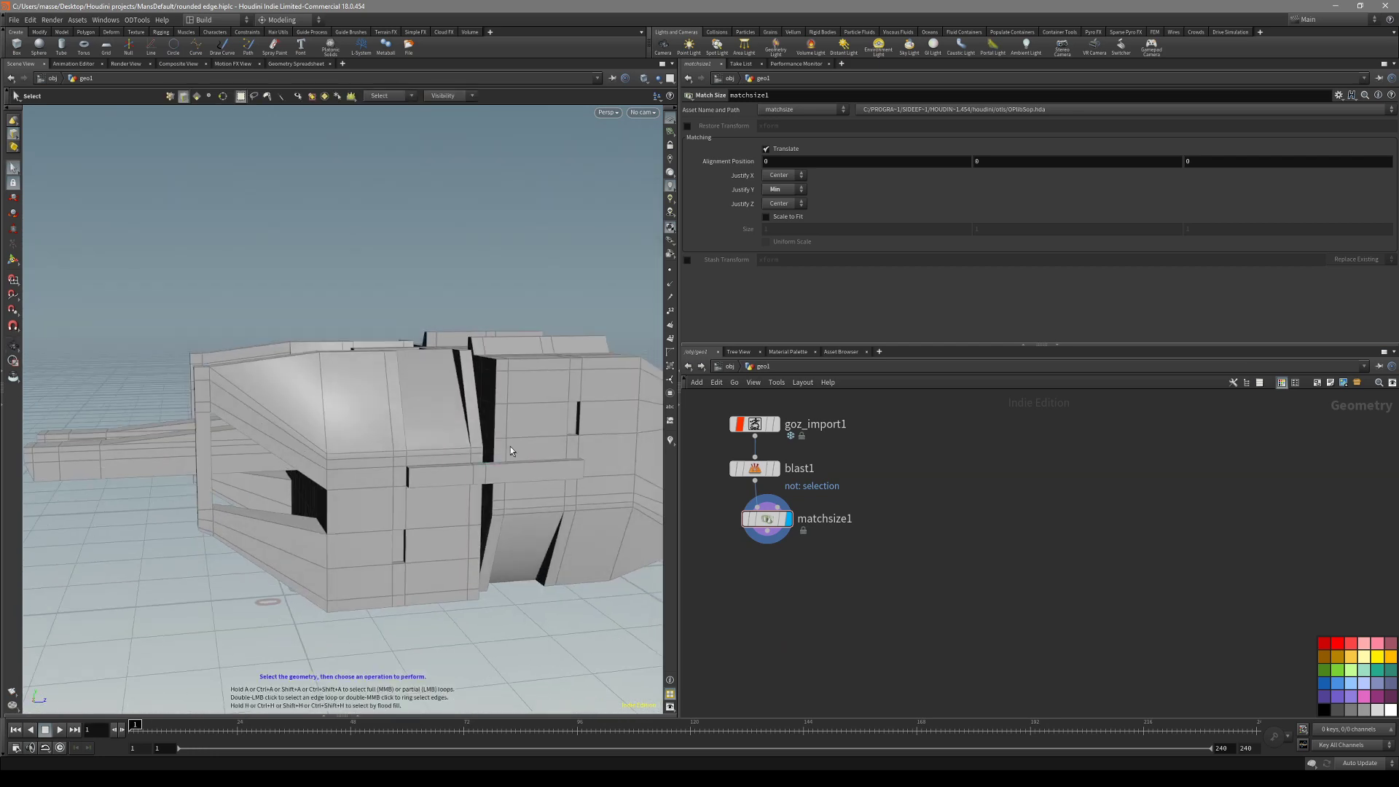
# Examine the edge shading and polygon layout of the hull's side panels with the wireframe overlay off and on.
pyautogui.keyDown('alt'); pyautogui.moveTo(488, 378); pyautogui.dragTo(468, 336); pyautogui.keyUp('alt')
pyautogui.keyDown('alt'); pyautogui.moveTo(494, 361); pyautogui.dragTo(469, 490, button='right'); pyautogui.keyUp('alt')
pyautogui.moveTo(469, 490)
pyautogui.keyDown('alt'); pyautogui.mouseDown()
pyautogui.moveTo(359, 537)
pyautogui.moveTo(327, 525)
pyautogui.moveTo(400, 459)
pyautogui.moveTo(471, 425)
pyautogui.moveTo(315, 428)
pyautogui.moveTo(347, 341)
pyautogui.moveTo(415, 406)
pyautogui.moveTo(497, 369)
pyautogui.moveTo(343, 381)
pyautogui.moveTo(234, 275)
pyautogui.moveTo(361, 474)
pyautogui.moveTo(444, 526)
pyautogui.moveTo(346, 461)
pyautogui.moveTo(314, 485)
pyautogui.moveTo(341, 451)
pyautogui.mouseUp(); pyautogui.keyUp('alt')
pyautogui.hotkey('shift', 'w')
pyautogui.hotkey('shift', 'w')
pyautogui.press('Escape')
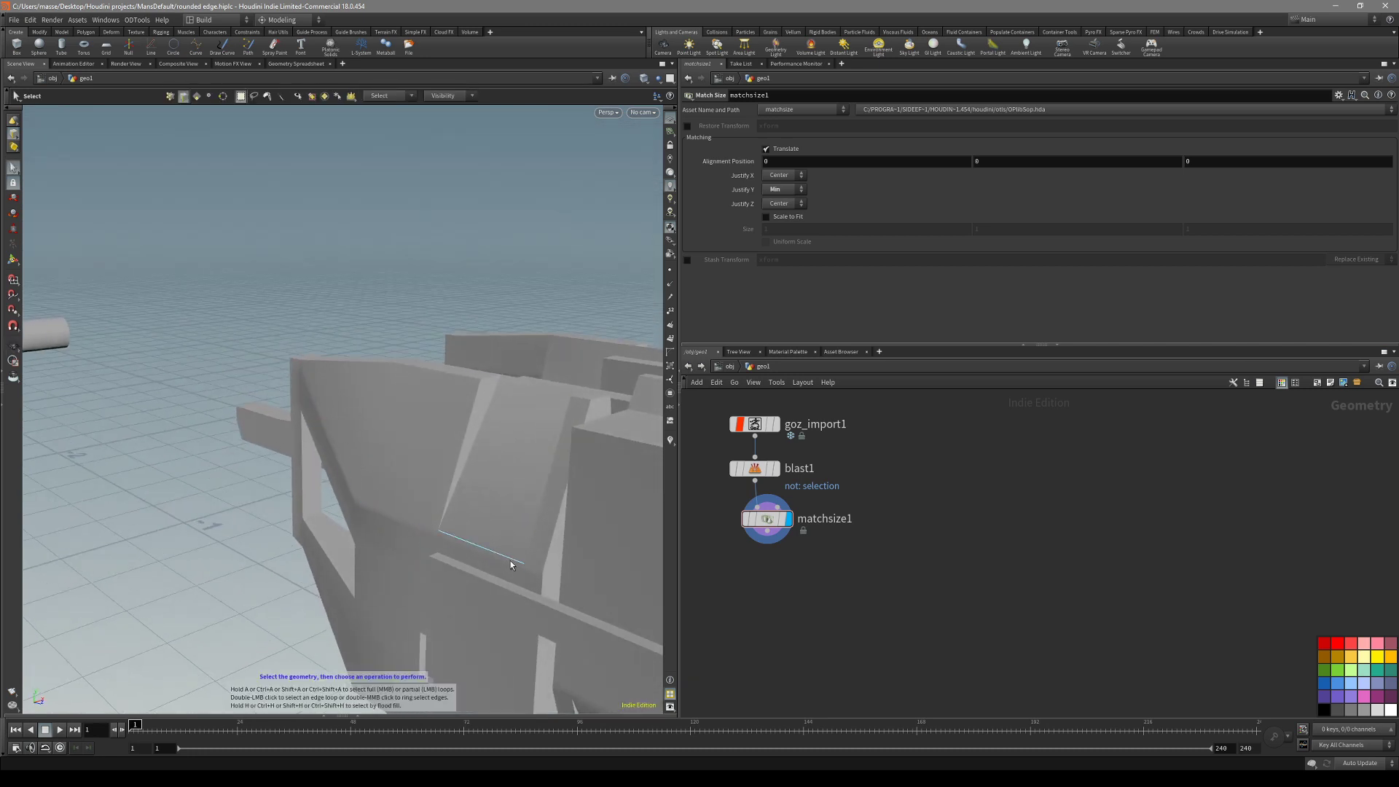
pyautogui.press('Escape')
pyautogui.moveTo(510, 561); pyautogui.dragTo(497, 554)
pyautogui.moveTo(406, 559); pyautogui.dragTo(655, 552)
pyautogui.press('s')
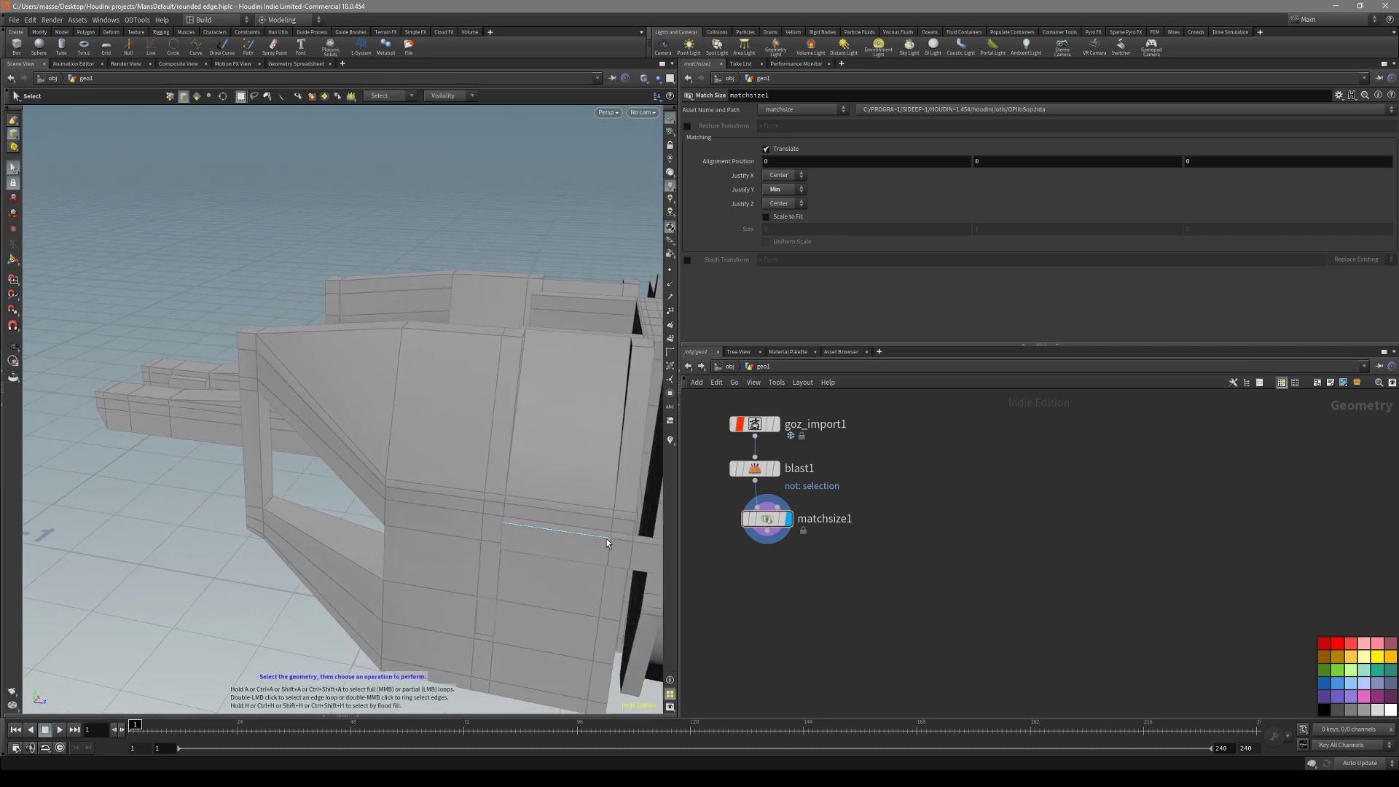
pyautogui.keyDown('alt'); pyautogui.moveTo(551, 547); pyautogui.dragTo(462, 503, button='middle'); pyautogui.keyUp('alt')
# Add a Normal node connected to matchsize1 and make it the displayed node.
pyautogui.press('Tab')
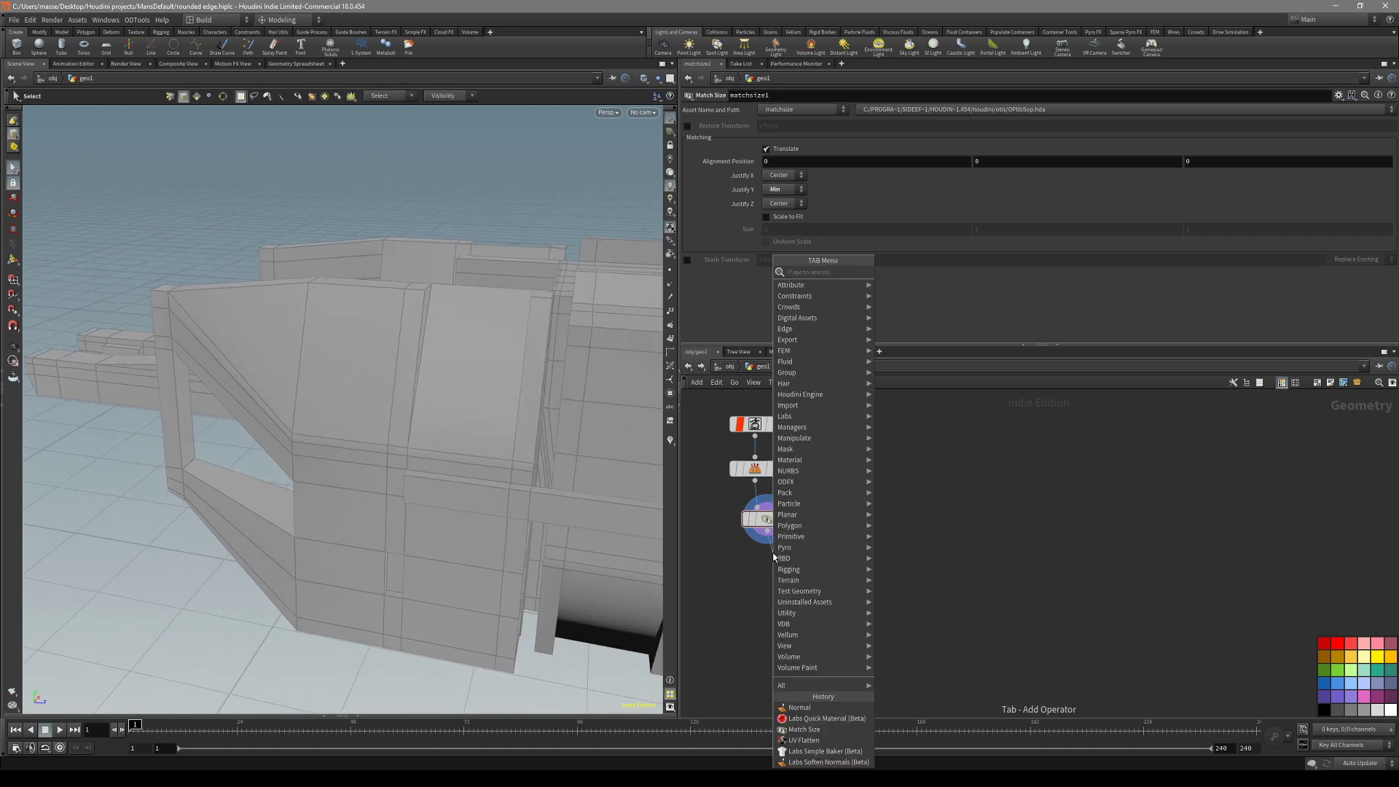
pyautogui.write('normal')
pyautogui.press('Return')
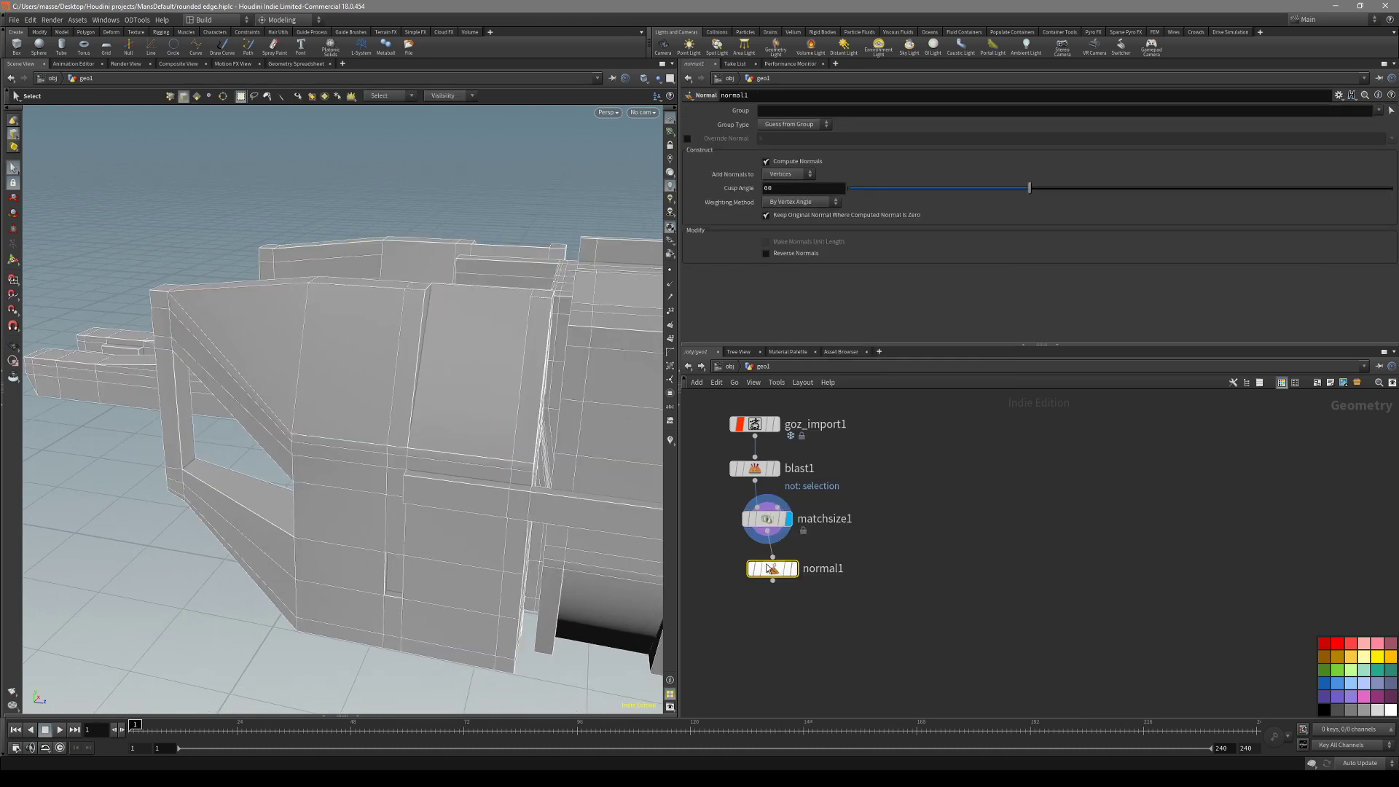
pyautogui.click(774, 564)
pyautogui.moveTo(785, 578); pyautogui.dragTo(853, 604)
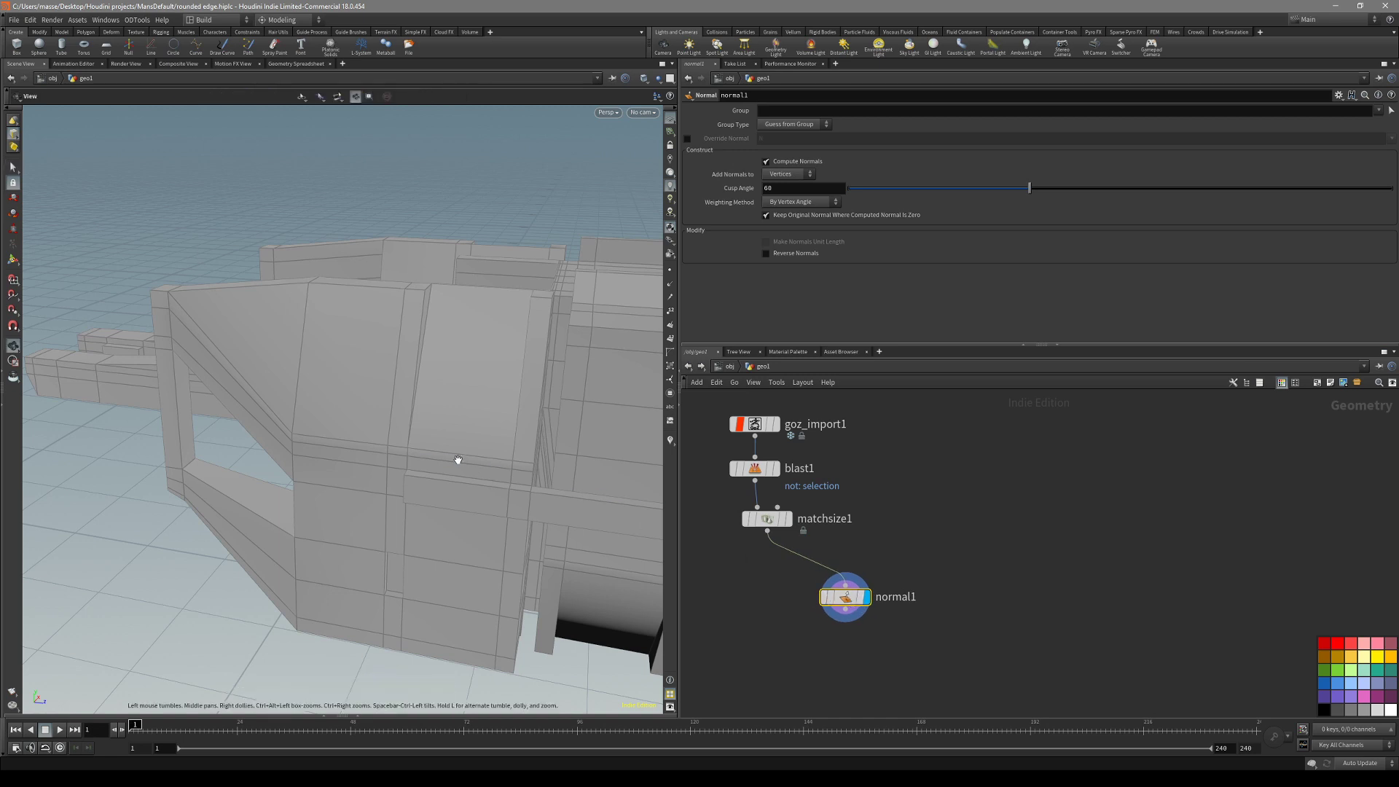
# Examine how the computed normals shade the hull's side panels and underside, with and without the wireframe.
pyautogui.hotkey('space', '5')
pyautogui.moveTo(450, 459); pyautogui.dragTo(351, 468, button='right')
pyautogui.moveTo(351, 467); pyautogui.dragTo(355, 473, button='middle')
pyautogui.hotkey('space', '1')
pyautogui.moveTo(428, 474)
pyautogui.mouseDown()
pyautogui.moveTo(402, 484)
pyautogui.moveTo(434, 503)
pyautogui.moveTo(335, 444)
pyautogui.mouseUp()
pyautogui.hotkey('shift', 'w')
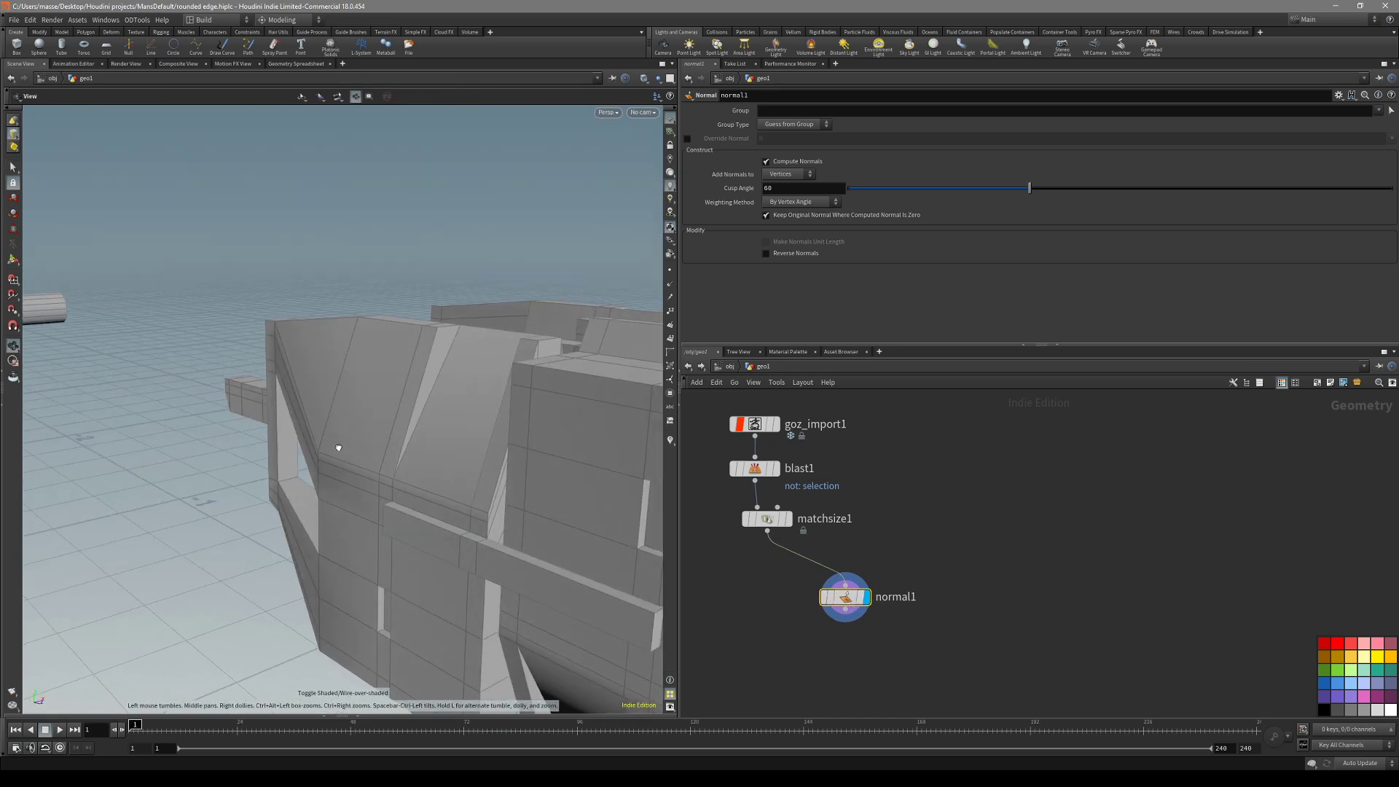
pyautogui.moveTo(441, 428); pyautogui.dragTo(459, 394)
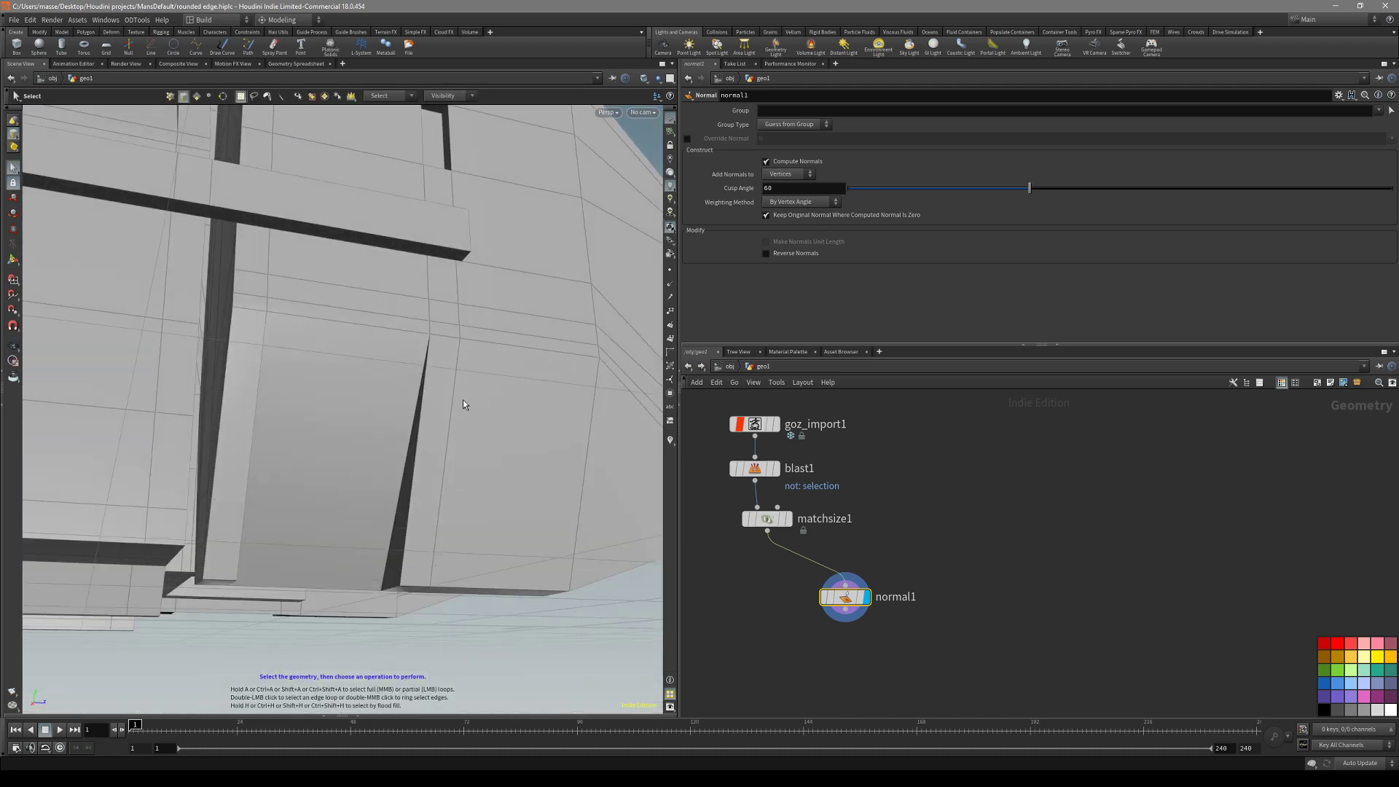
pyautogui.keyDown('alt'); pyautogui.moveTo(430, 313); pyautogui.dragTo(365, 400); pyautogui.keyUp('alt')
pyautogui.hotkey('shift', 'w')
pyautogui.moveTo(478, 449); pyautogui.dragTo(522, 346)
pyautogui.press('s')
# Lower the Normal node's cusp angle to 14.9 to harden the hull's edges.
pyautogui.moveTo(1027, 188); pyautogui.dragTo(970, 195)
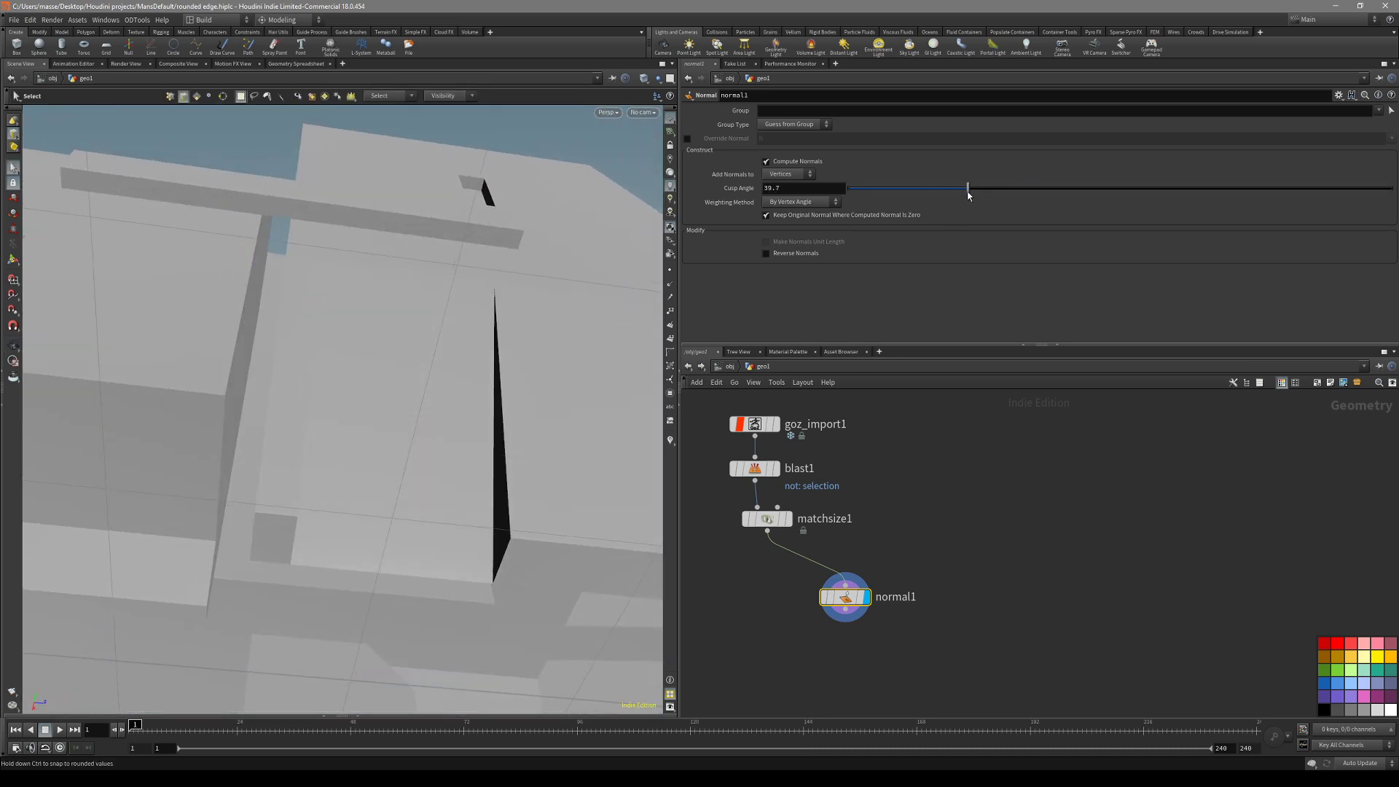
pyautogui.moveTo(877, 207); pyautogui.dragTo(918, 207)
pyautogui.keyDown('alt'); pyautogui.moveTo(510, 339); pyautogui.dragTo(362, 390); pyautogui.keyUp('alt')
pyautogui.keyDown('alt'); pyautogui.moveTo(362, 390); pyautogui.dragTo(182, 359, button='right'); pyautogui.keyUp('alt')
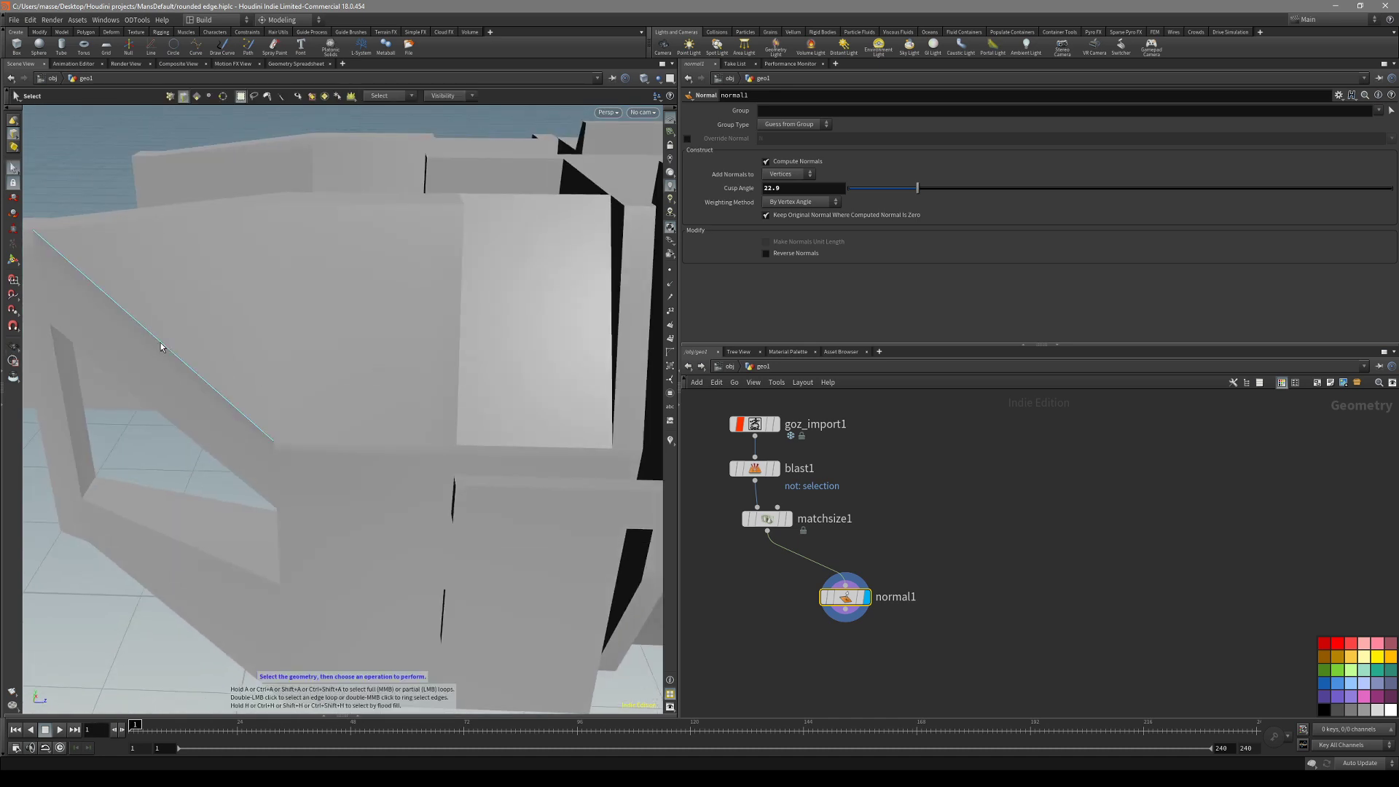
pyautogui.moveTo(917, 188); pyautogui.dragTo(894, 187)
# Examine the shading of the whole hull and the pipe handle, toggling the wireframe overlay.
pyautogui.keyDown('alt'); pyautogui.moveTo(477, 392); pyautogui.dragTo(443, 368); pyautogui.keyUp('alt')
pyautogui.hotkey('shift', 'w')
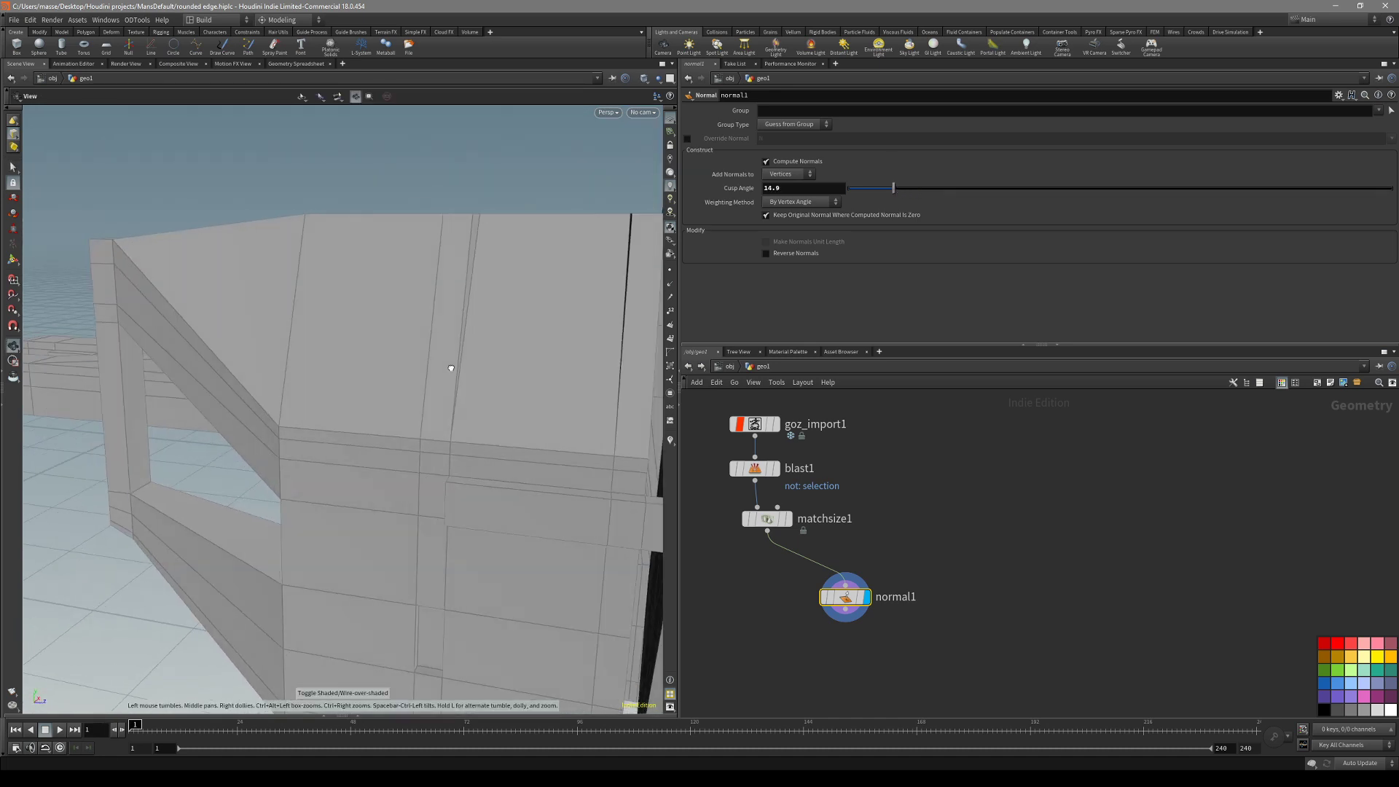
pyautogui.hotkey('shift', 'w')
pyautogui.keyDown('alt'); pyautogui.moveTo(443, 369); pyautogui.dragTo(396, 399, button='right'); pyautogui.keyUp('alt')
pyautogui.moveTo(396, 400)
pyautogui.keyDown('alt'); pyautogui.mouseDown()
pyautogui.moveTo(468, 396)
pyautogui.moveTo(441, 409)
pyautogui.moveTo(282, 382)
pyautogui.moveTo(459, 400)
pyautogui.moveTo(244, 536)
pyautogui.mouseUp(); pyautogui.keyUp('alt')
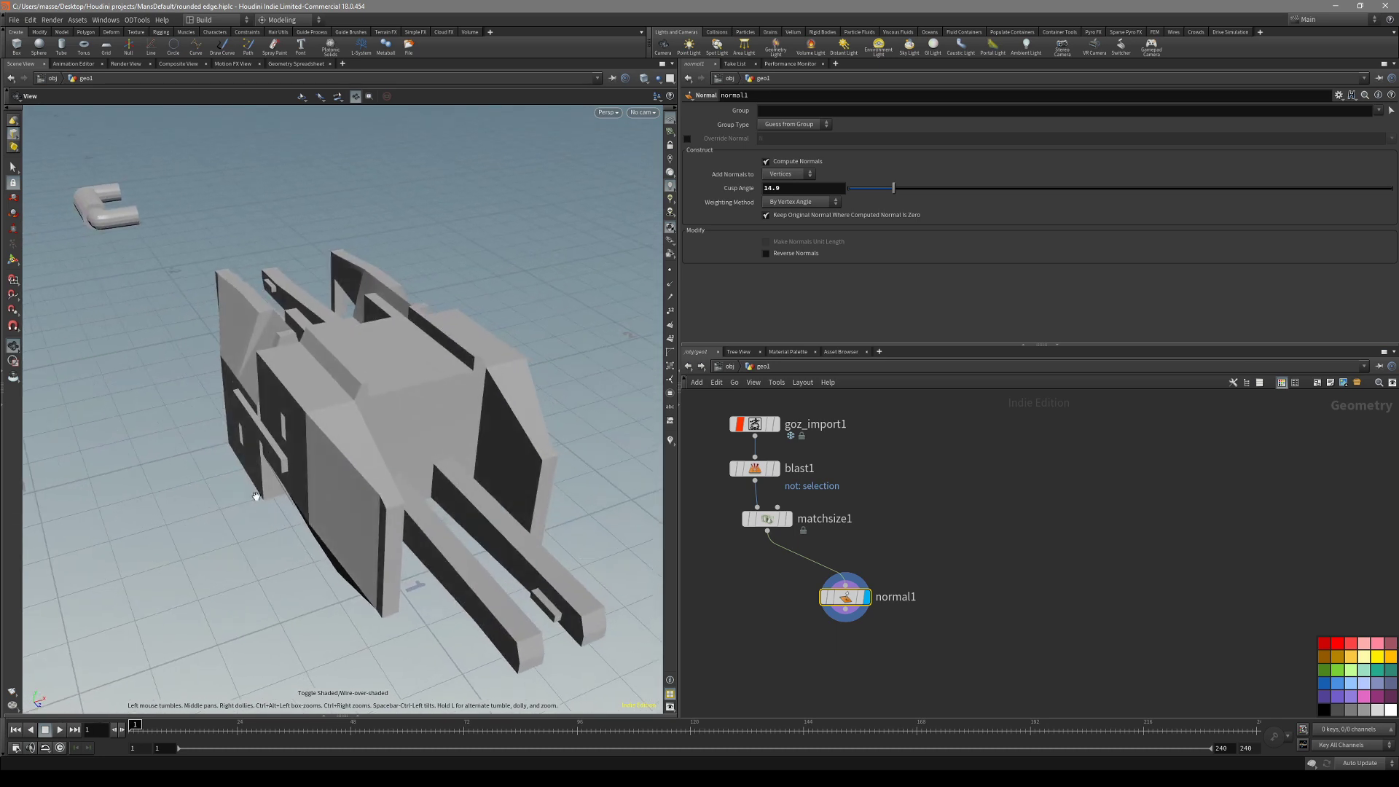
pyautogui.moveTo(244, 535); pyautogui.dragTo(291, 538, button='middle')
pyautogui.moveTo(457, 448)
pyautogui.mouseDown()
pyautogui.moveTo(605, 433)
pyautogui.moveTo(511, 408)
pyautogui.moveTo(462, 422)
pyautogui.moveTo(447, 462)
pyautogui.moveTo(578, 438)
pyautogui.moveTo(515, 400)
pyautogui.moveTo(459, 427)
pyautogui.moveTo(483, 571)
pyautogui.moveTo(476, 435)
pyautogui.moveTo(444, 418)
pyautogui.moveTo(439, 453)
pyautogui.moveTo(445, 406)
pyautogui.moveTo(387, 432)
pyautogui.moveTo(451, 456)
pyautogui.mouseUp()
pyautogui.hotkey('shift', 'w')
pyautogui.hotkey('shift', 'w')
pyautogui.hotkey('shift', 'w')
pyautogui.hotkey('shift', 'w')
pyautogui.press('s')
# Duplicate normal1 as a second Normal node below it and restrict its group to the pipe handle's primitives 1188-1523.
pyautogui.moveTo(862, 644); pyautogui.dragTo(870, 602, button='middle')
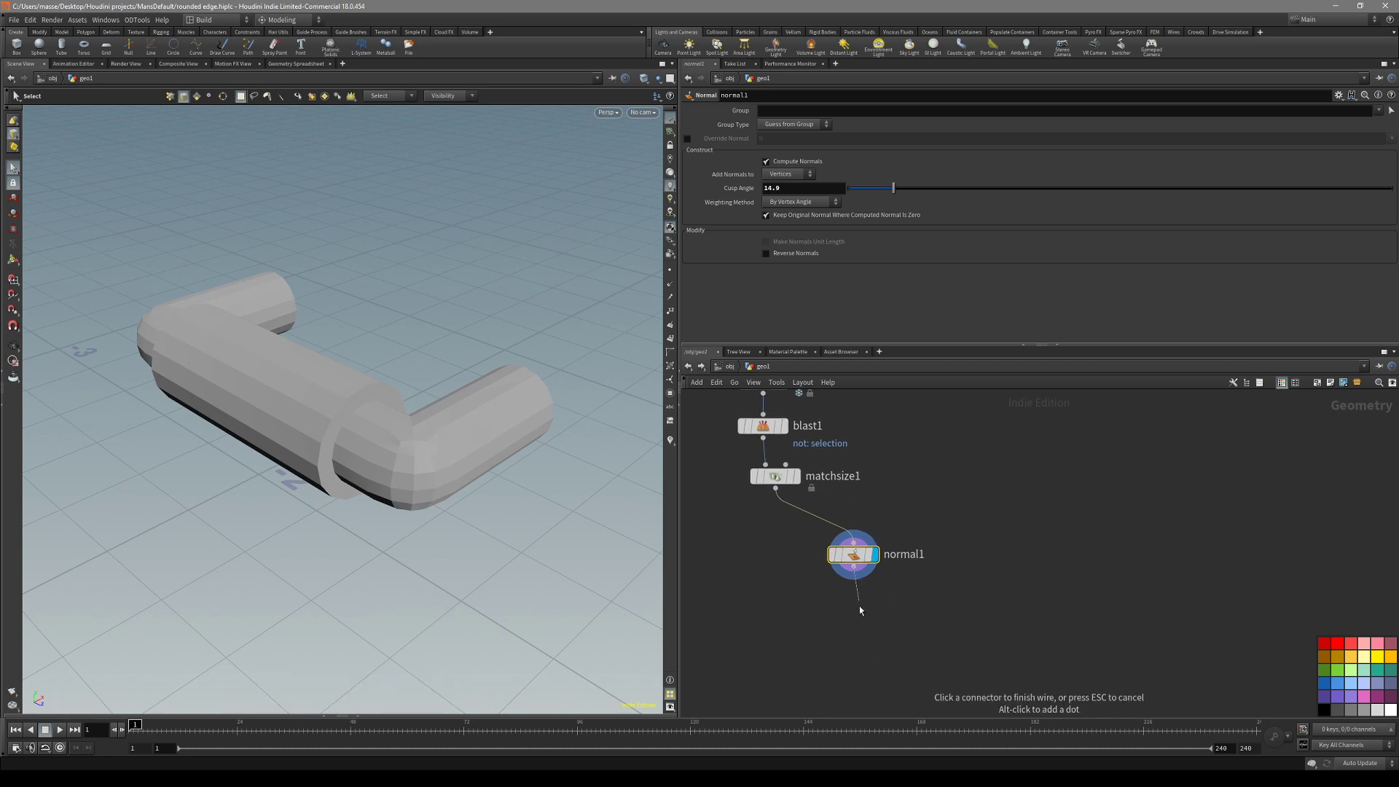
pyautogui.click(860, 609)
pyautogui.click(817, 573)
pyautogui.keyDown('alt'); pyautogui.moveTo(866, 561); pyautogui.dragTo(872, 618); pyautogui.keyUp('alt')
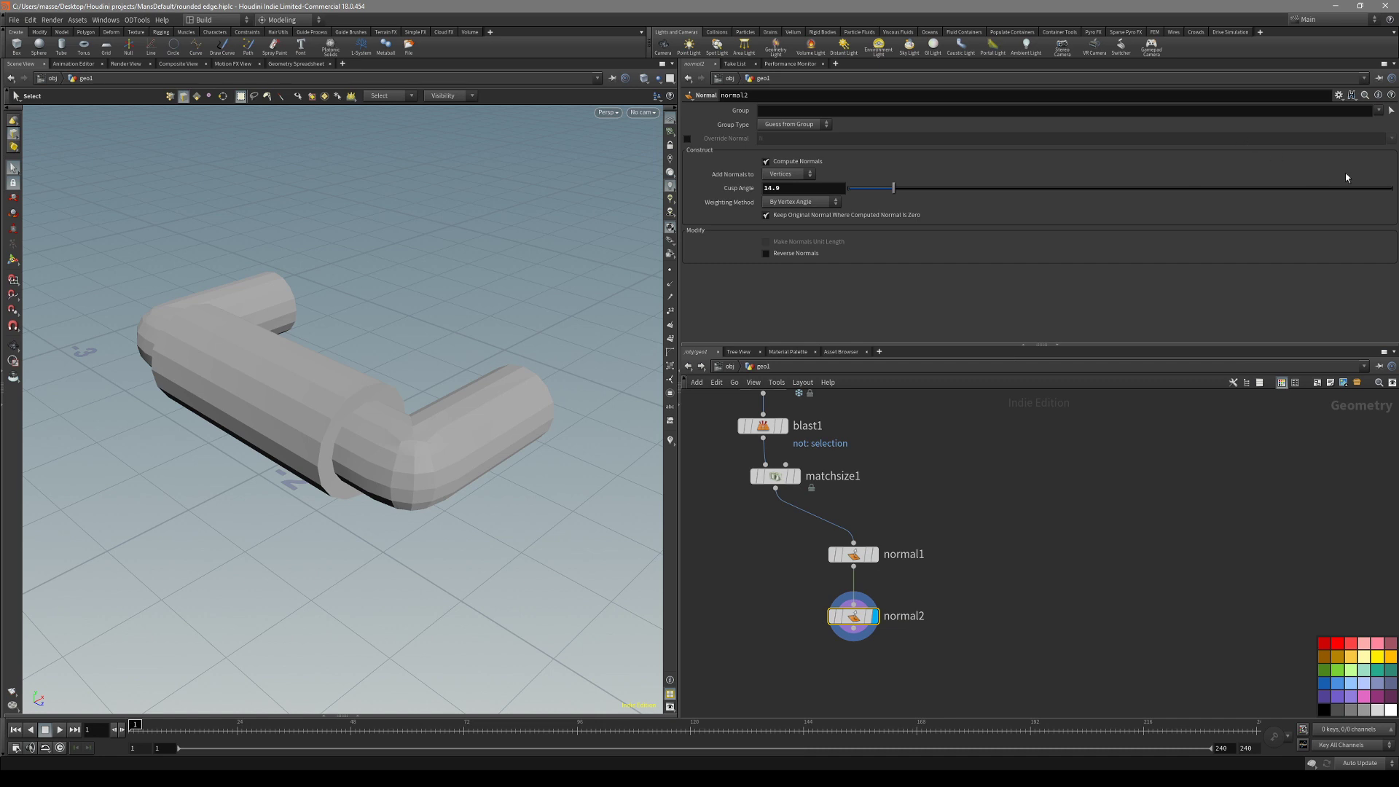
pyautogui.press('4')
pyautogui.doubleClick(365, 427)
pyautogui.press('Return')
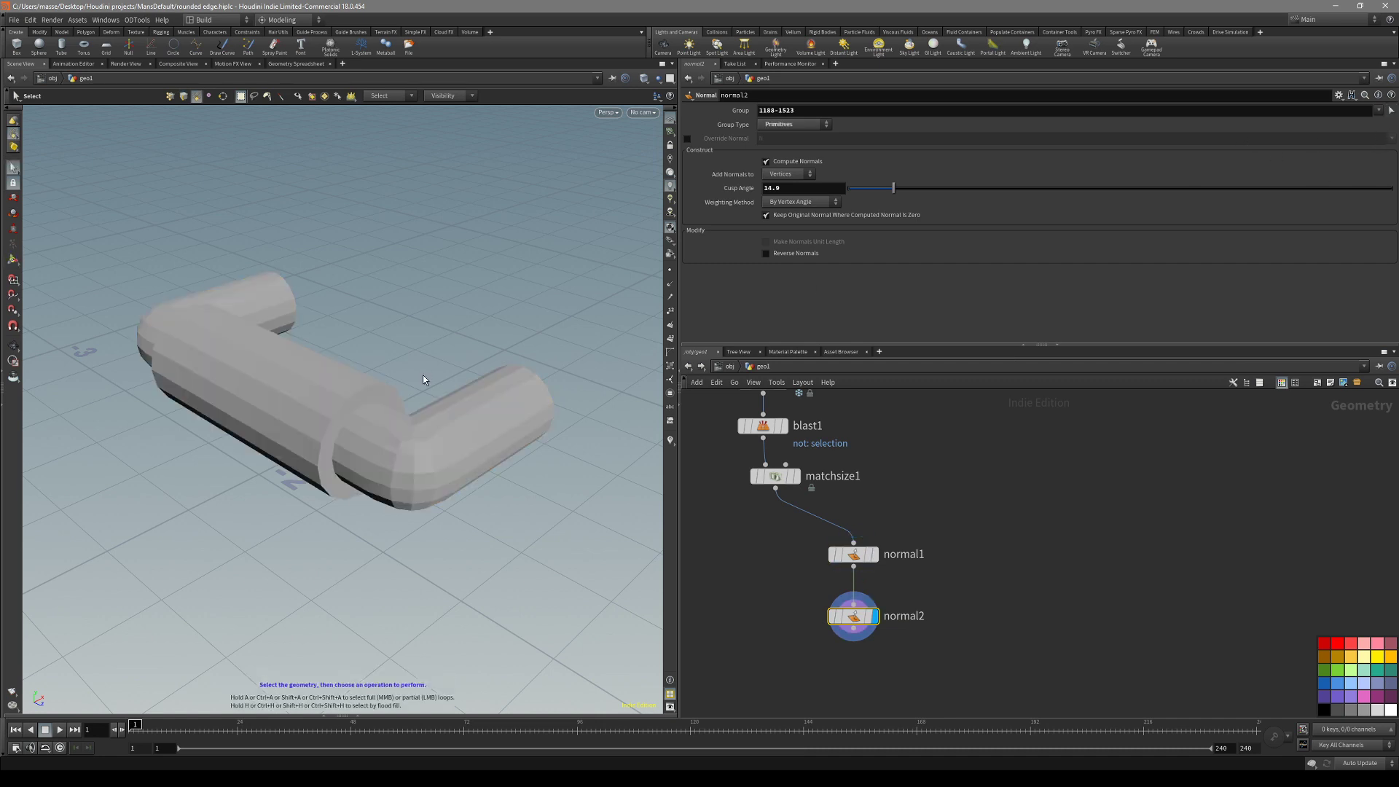
# Set the second Normal node's cusp angle to 75.7 so the pipe handle shades smoothly.
pyautogui.hotkey('shift', 'w')
pyautogui.keyDown('alt'); pyautogui.moveTo(424, 377); pyautogui.dragTo(418, 414); pyautogui.keyUp('alt')
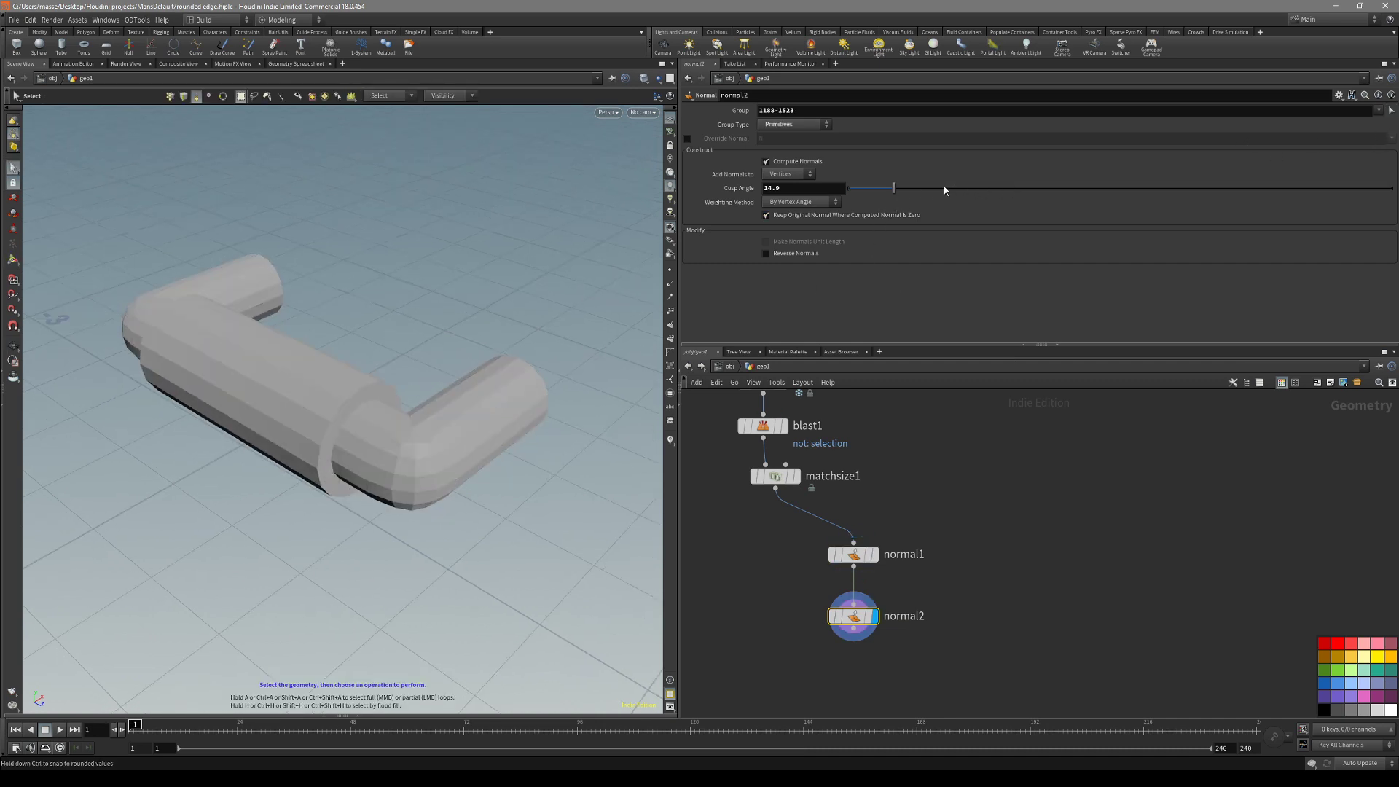
pyautogui.keyDown('alt'); pyautogui.moveTo(463, 352); pyautogui.dragTo(403, 467); pyautogui.keyUp('alt')
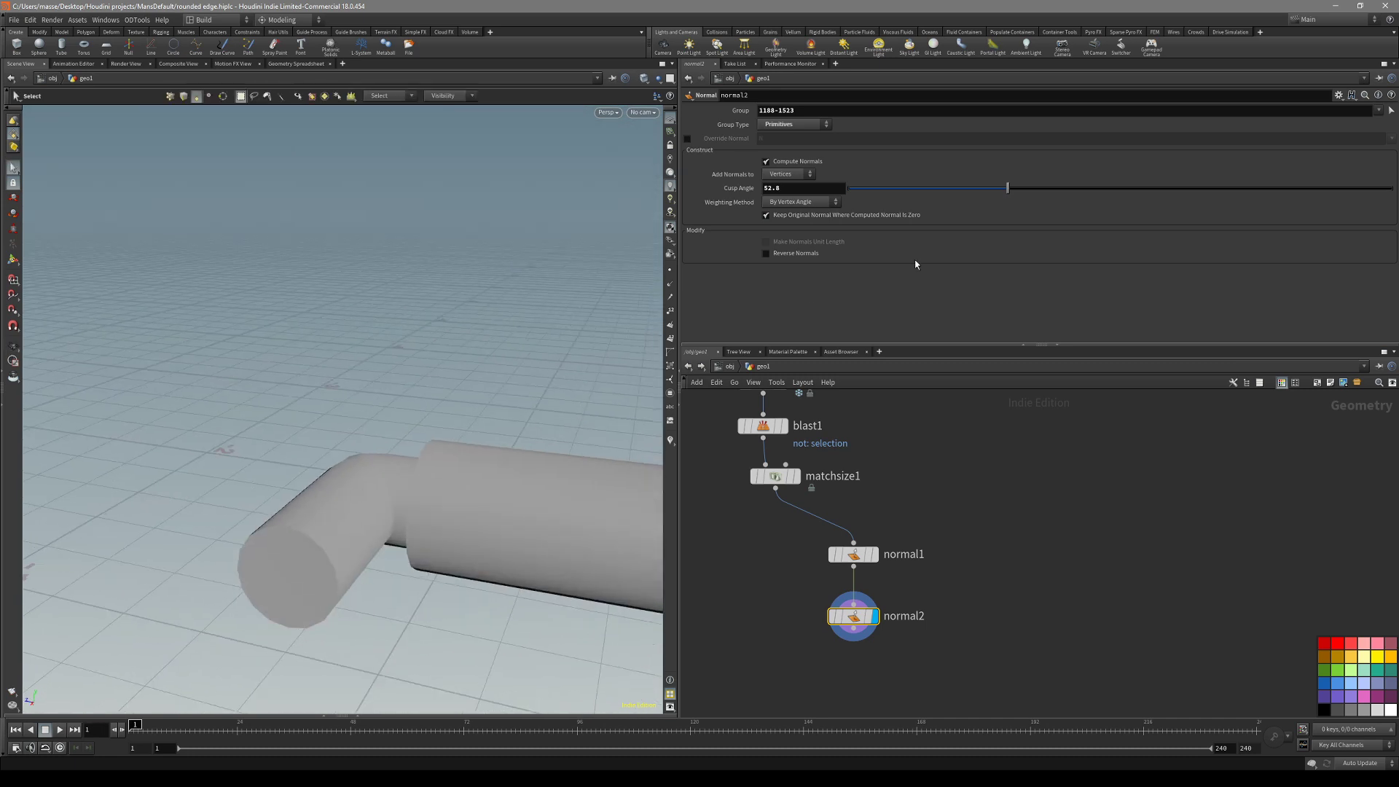
pyautogui.moveTo(1111, 187); pyautogui.dragTo(1154, 188)
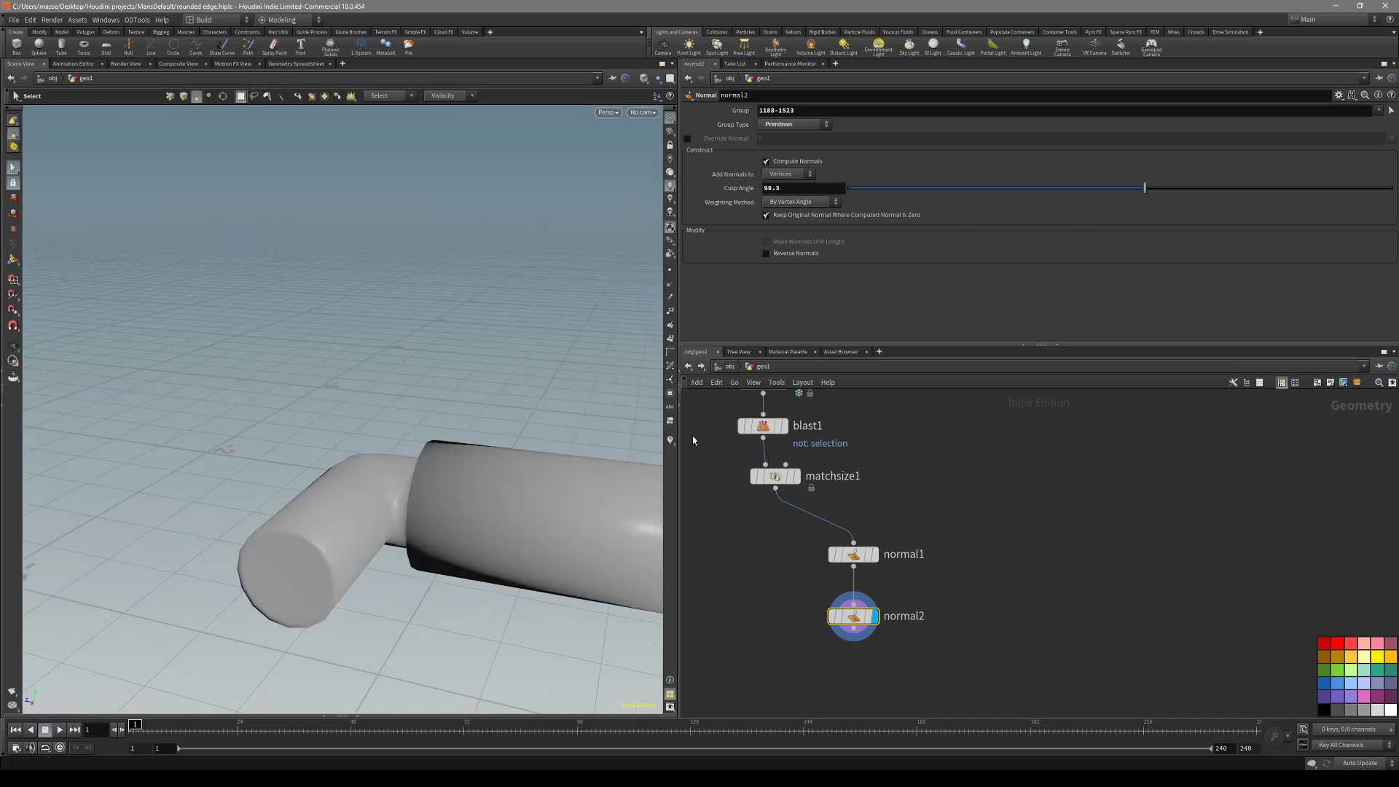
pyautogui.keyDown('alt'); pyautogui.moveTo(539, 467); pyautogui.dragTo(547, 511); pyautogui.keyUp('alt')
pyautogui.moveTo(1143, 188); pyautogui.dragTo(1077, 188)
pyautogui.keyDown('alt'); pyautogui.moveTo(390, 564); pyautogui.dragTo(589, 449, button='right'); pyautogui.keyUp('alt')
pyautogui.hotkey('shift', 'w')
pyautogui.moveTo(589, 449)
pyautogui.mouseDown()
pyautogui.moveTo(401, 430)
pyautogui.moveTo(444, 475)
pyautogui.moveTo(452, 440)
pyautogui.moveTo(357, 464)
pyautogui.moveTo(327, 490)
pyautogui.moveTo(387, 500)
pyautogui.moveTo(375, 503)
pyautogui.mouseUp()
pyautogui.hotkey('shift', 'w')
pyautogui.press('s')
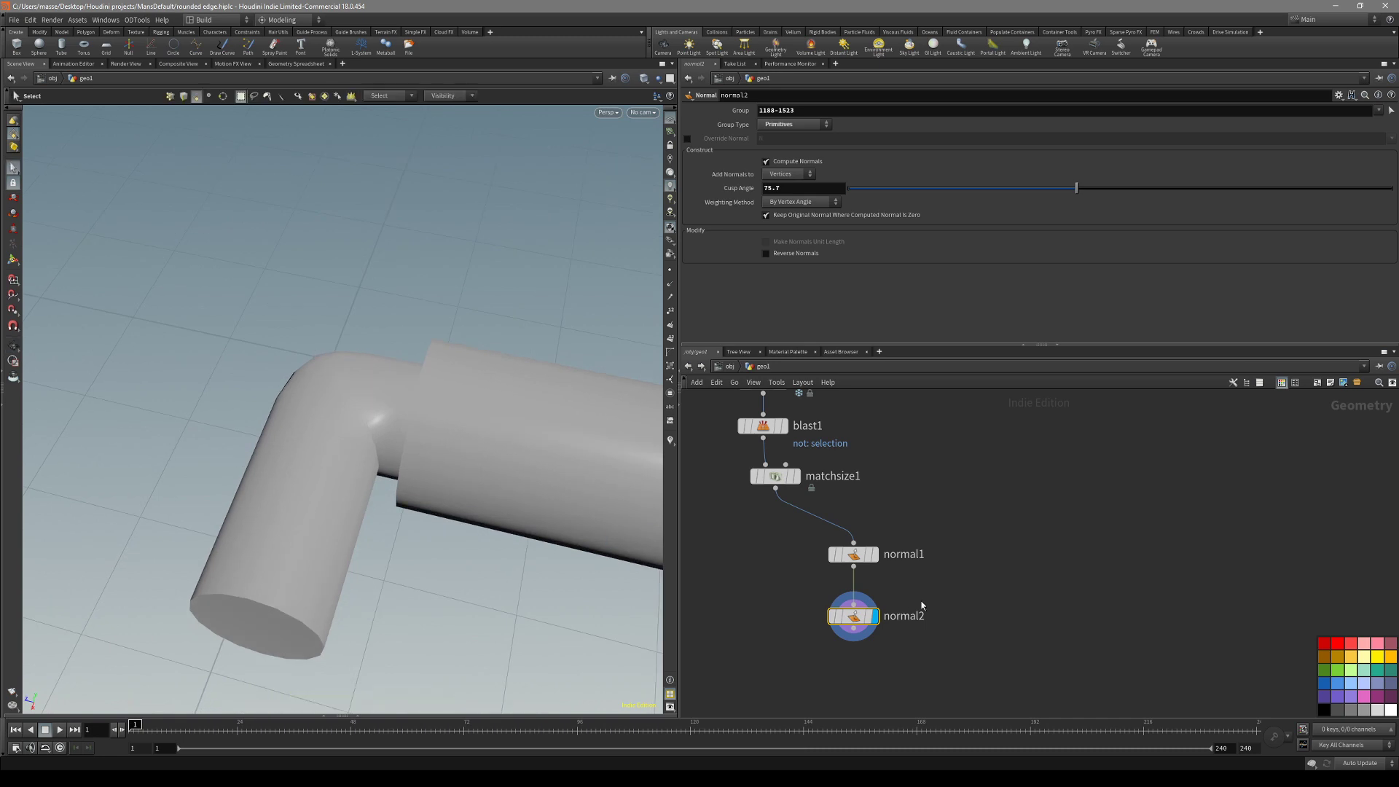
# Duplicate normal2 below itself and limit its group to the two bent end sections of the pipe handle, box-selected in the top view.
pyautogui.moveTo(888, 618); pyautogui.dragTo(920, 553, button='middle')
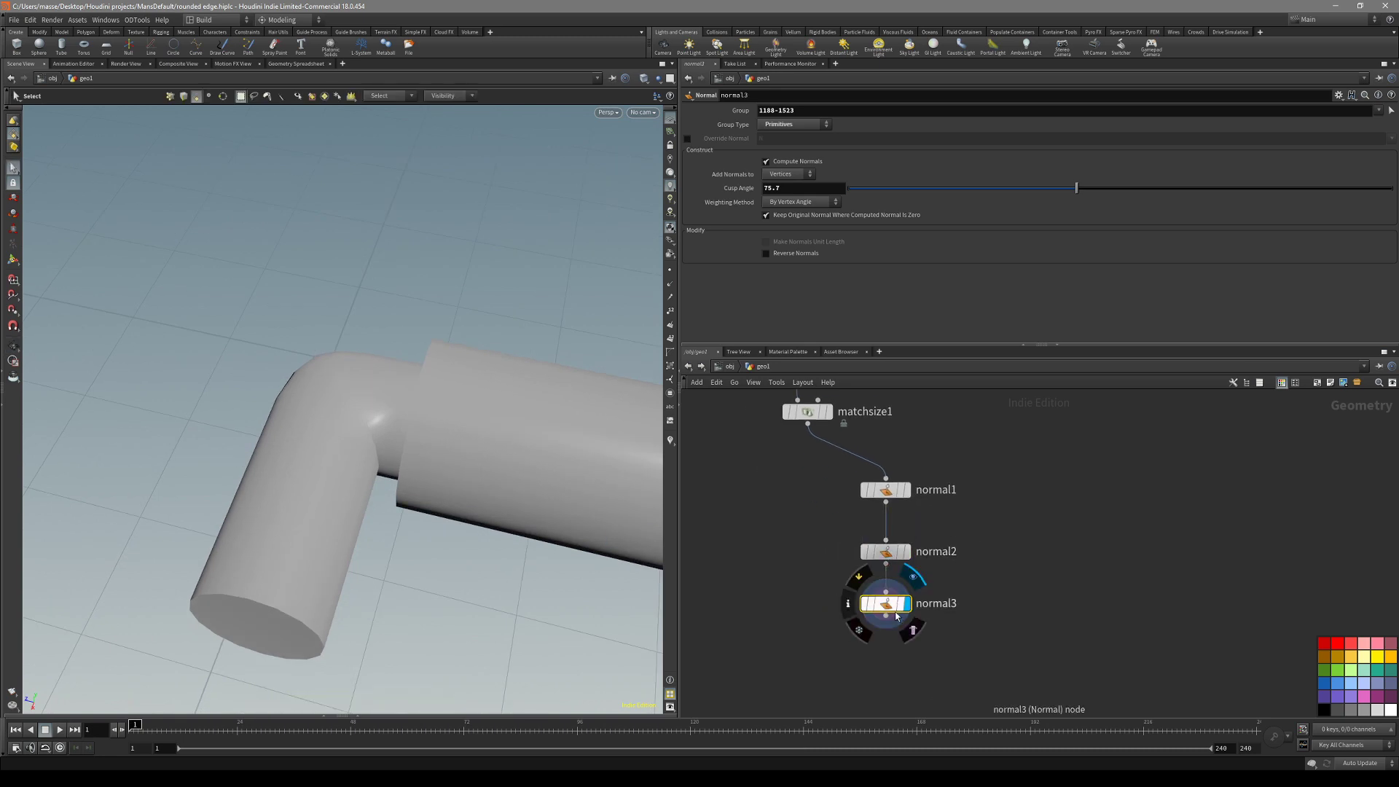
pyautogui.click(1391, 111)
pyautogui.moveTo(386, 446); pyautogui.dragTo(472, 453)
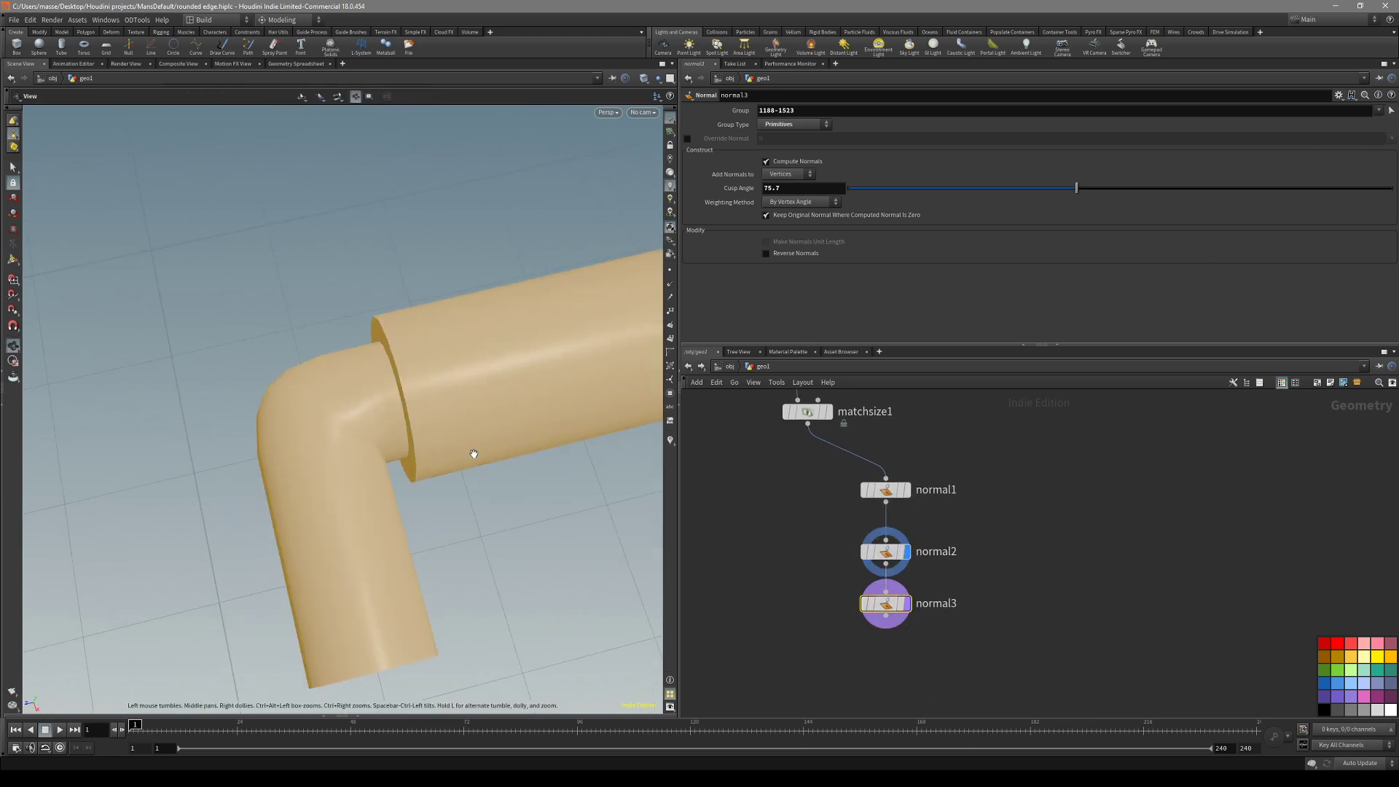
pyautogui.hotkey('space', '2')
pyautogui.moveTo(239, 199); pyautogui.dragTo(344, 472, button='middle')
pyautogui.moveTo(344, 472); pyautogui.dragTo(523, 503, button='right')
pyautogui.moveTo(501, 528); pyautogui.dragTo(470, 453, button='middle')
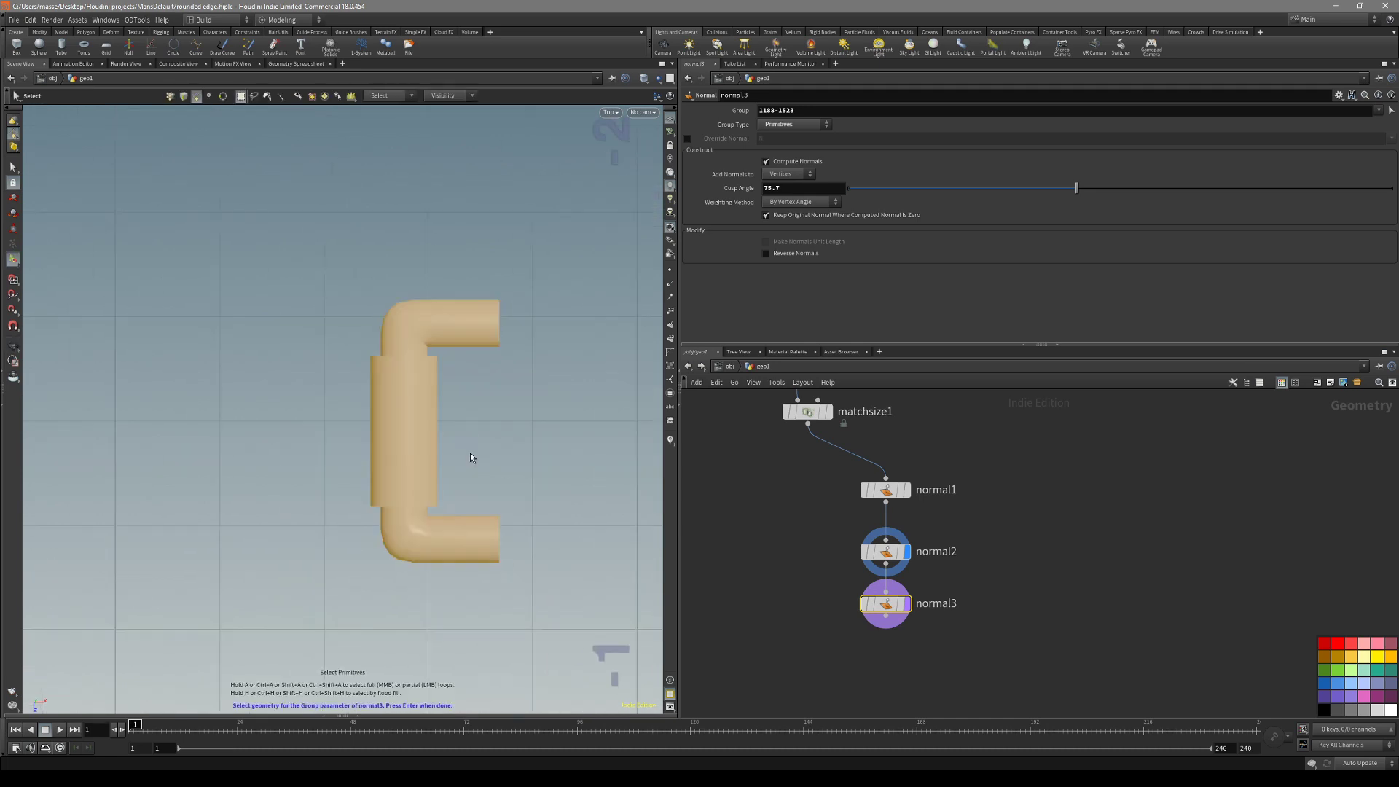
pyautogui.click(353, 545)
pyautogui.moveTo(356, 514); pyautogui.dragTo(360, 513)
pyautogui.moveTo(361, 253); pyautogui.dragTo(461, 352)
pyautogui.press('Return')
pyautogui.hotkey('space', '1')
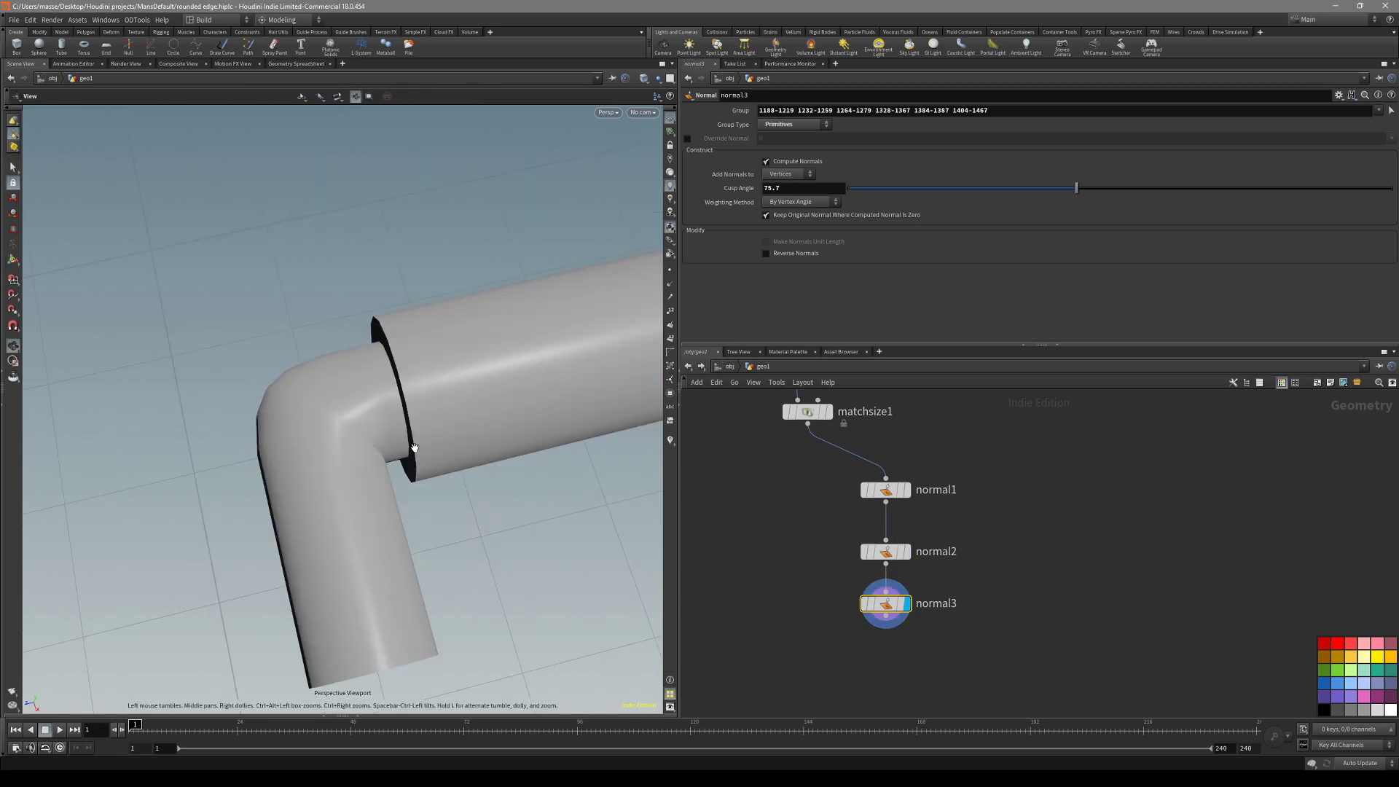
# Raise the third Normal node's cusp angle to 163.9.
pyautogui.moveTo(414, 447); pyautogui.dragTo(320, 379)
pyautogui.moveTo(510, 335); pyautogui.dragTo(429, 487)
pyautogui.moveTo(429, 487); pyautogui.dragTo(419, 433, button='middle')
pyautogui.moveTo(419, 433)
pyautogui.mouseDown()
pyautogui.moveTo(403, 453)
pyautogui.moveTo(494, 459)
pyautogui.moveTo(272, 484)
pyautogui.moveTo(266, 399)
pyautogui.moveTo(484, 437)
pyautogui.moveTo(588, 430)
pyautogui.moveTo(387, 462)
pyautogui.moveTo(508, 521)
pyautogui.moveTo(453, 587)
pyautogui.moveTo(337, 456)
pyautogui.moveTo(290, 474)
pyautogui.moveTo(350, 502)
pyautogui.moveTo(318, 524)
pyautogui.moveTo(287, 518)
pyautogui.moveTo(306, 502)
pyautogui.mouseUp()
pyautogui.hotkey('shift', 'w')
pyautogui.hotkey('shift', 'w')
# Add a Labs Quick Material (Beta) node after normal3 and enable Rounded Edge with a radius of 0.0064.
pyautogui.moveTo(819, 544); pyautogui.dragTo(882, 583)
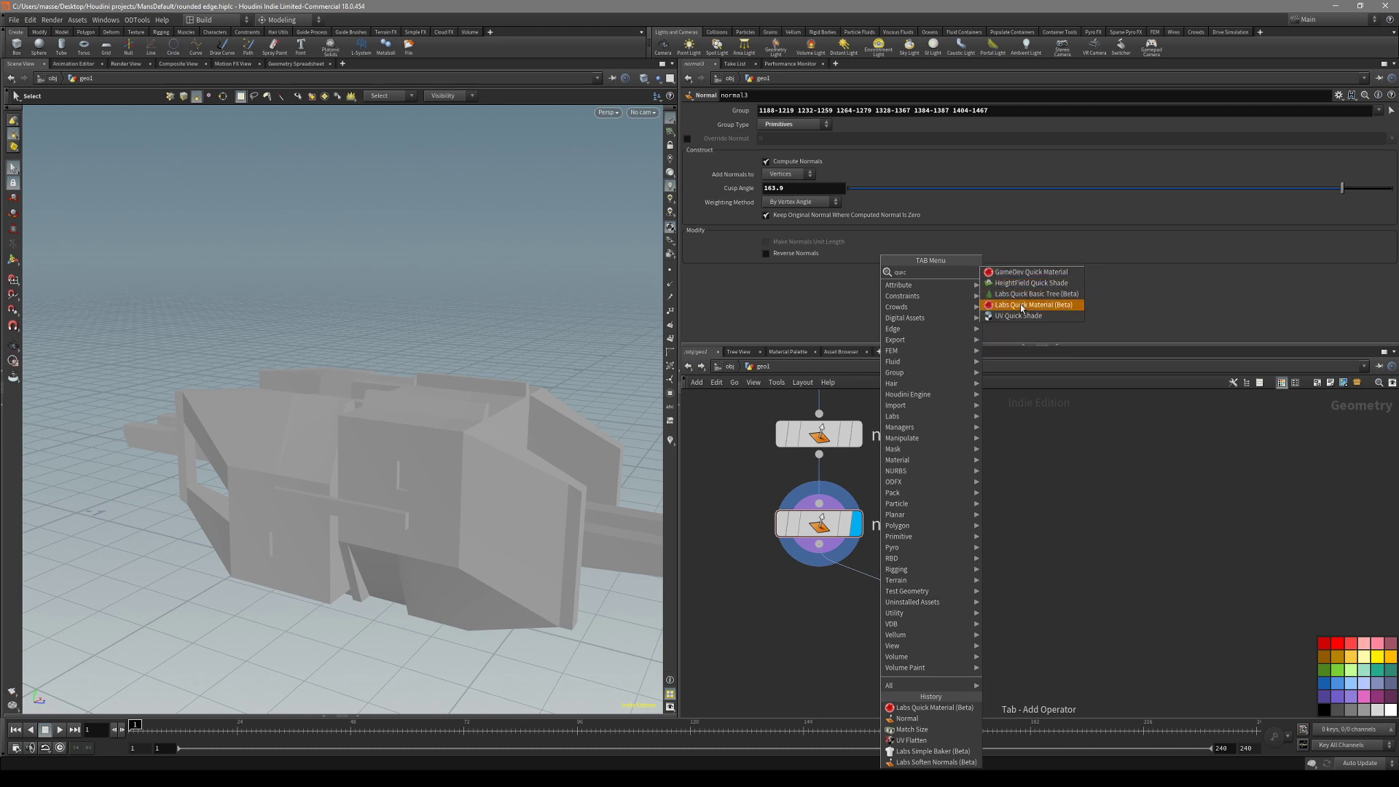
pyautogui.click(1019, 305)
pyautogui.moveTo(885, 612); pyautogui.dragTo(948, 618)
pyautogui.moveTo(513, 426); pyautogui.dragTo(397, 506)
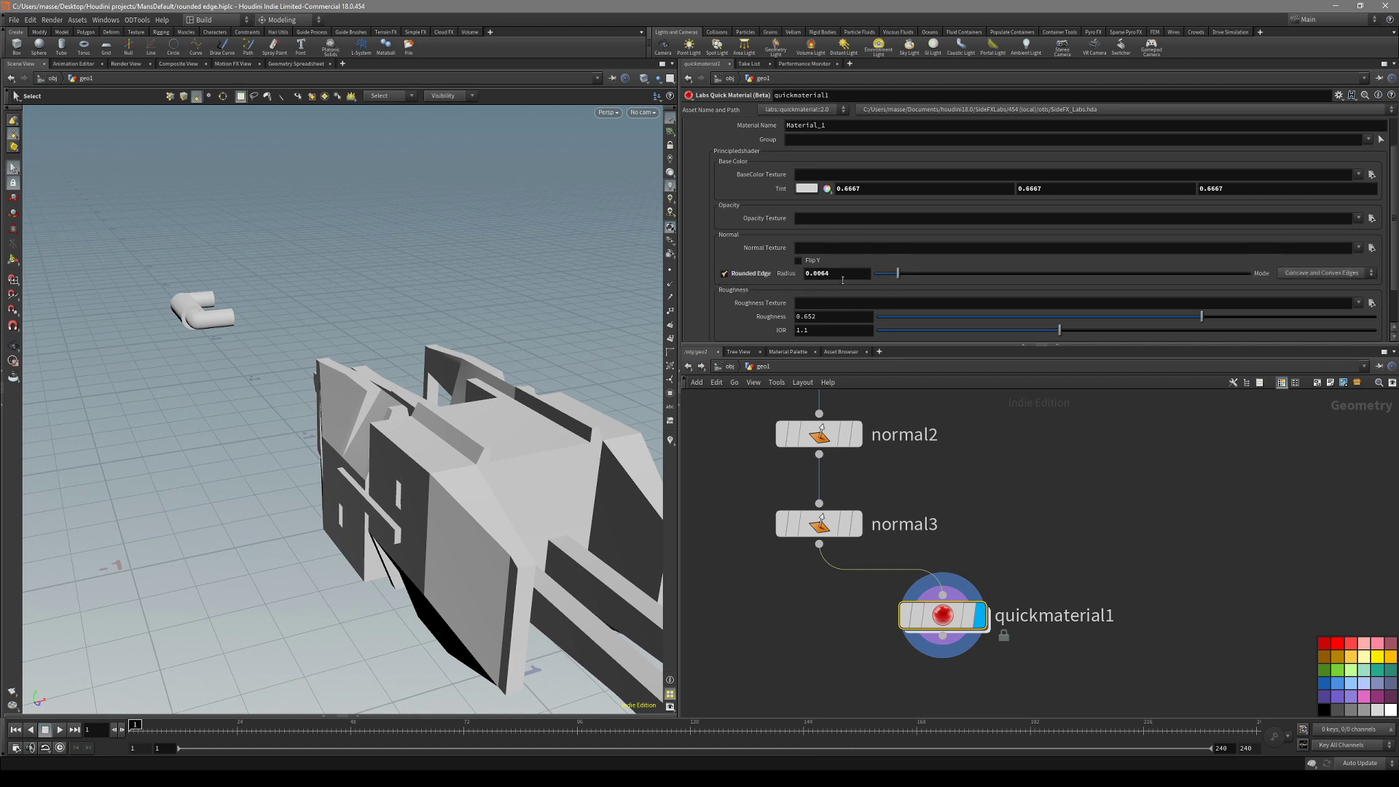
pyautogui.moveTo(437, 444)
pyautogui.keyDown('alt'); pyautogui.mouseDown()
pyautogui.moveTo(506, 437)
pyautogui.moveTo(528, 412)
pyautogui.moveTo(591, 390)
pyautogui.moveTo(556, 391)
pyautogui.mouseUp(); pyautogui.keyUp('alt')
pyautogui.hotkey('shift', 'w')
pyautogui.hotkey('shift', 'w')
pyautogui.press('s')
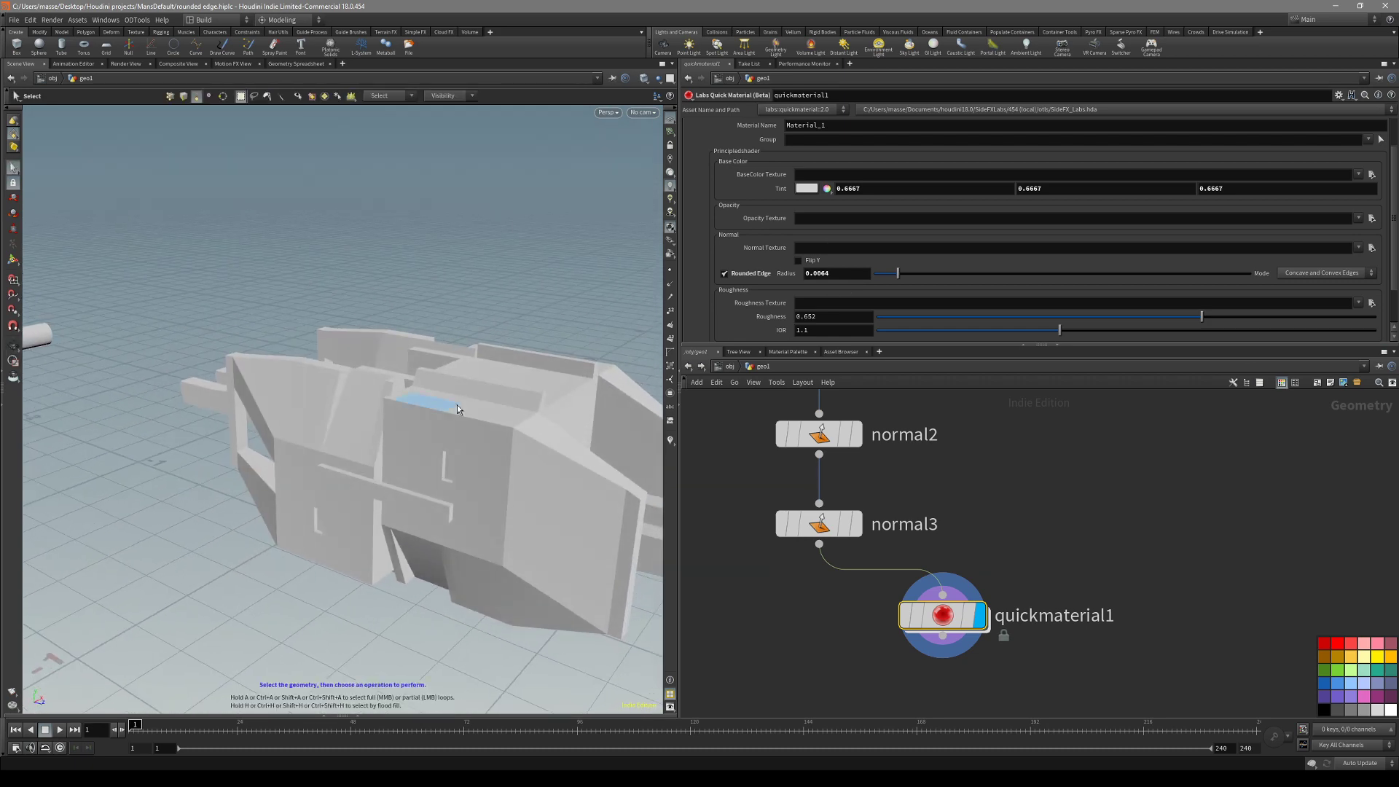
# Reveal the Render View pane below the viewport and start a Mantra render of the hull.
pyautogui.click(357, 716)
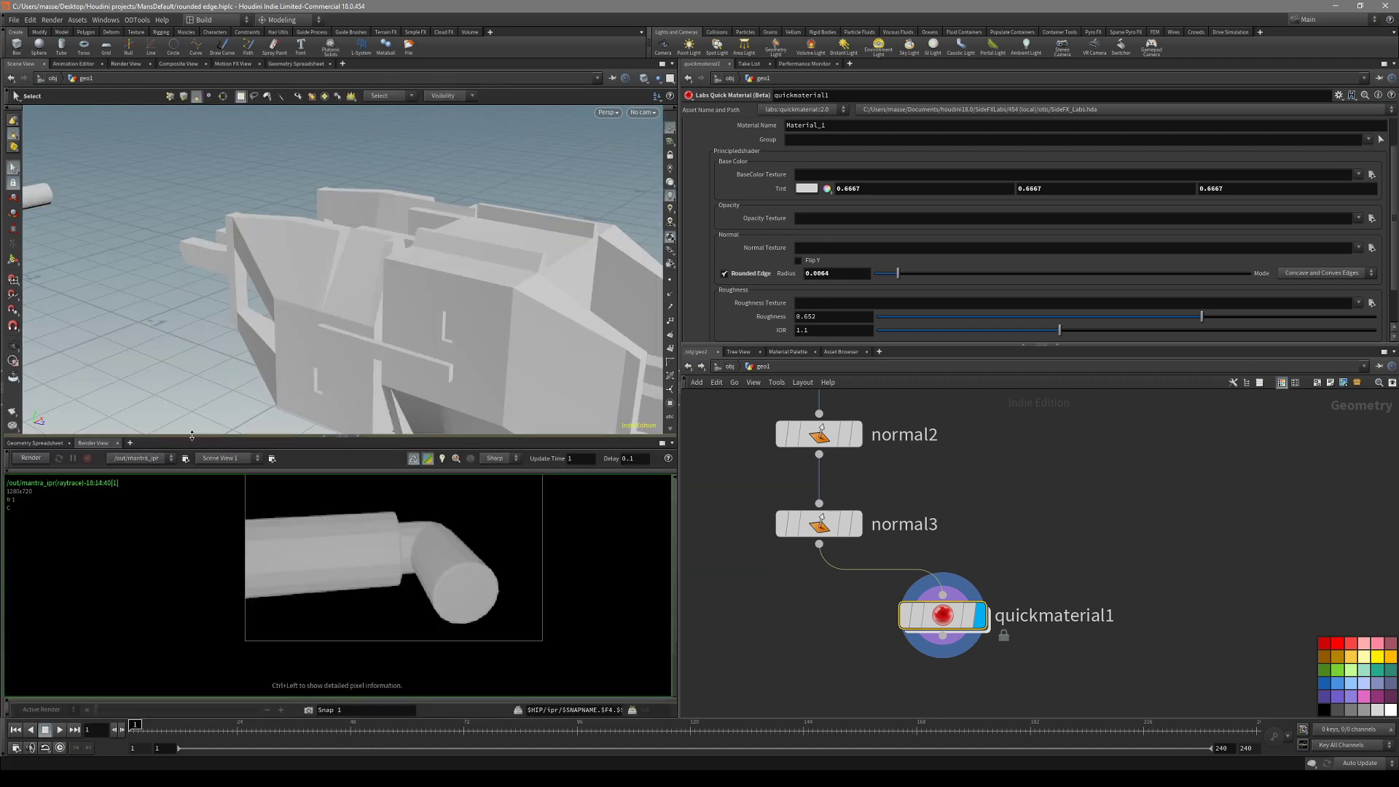
pyautogui.click(232, 488)
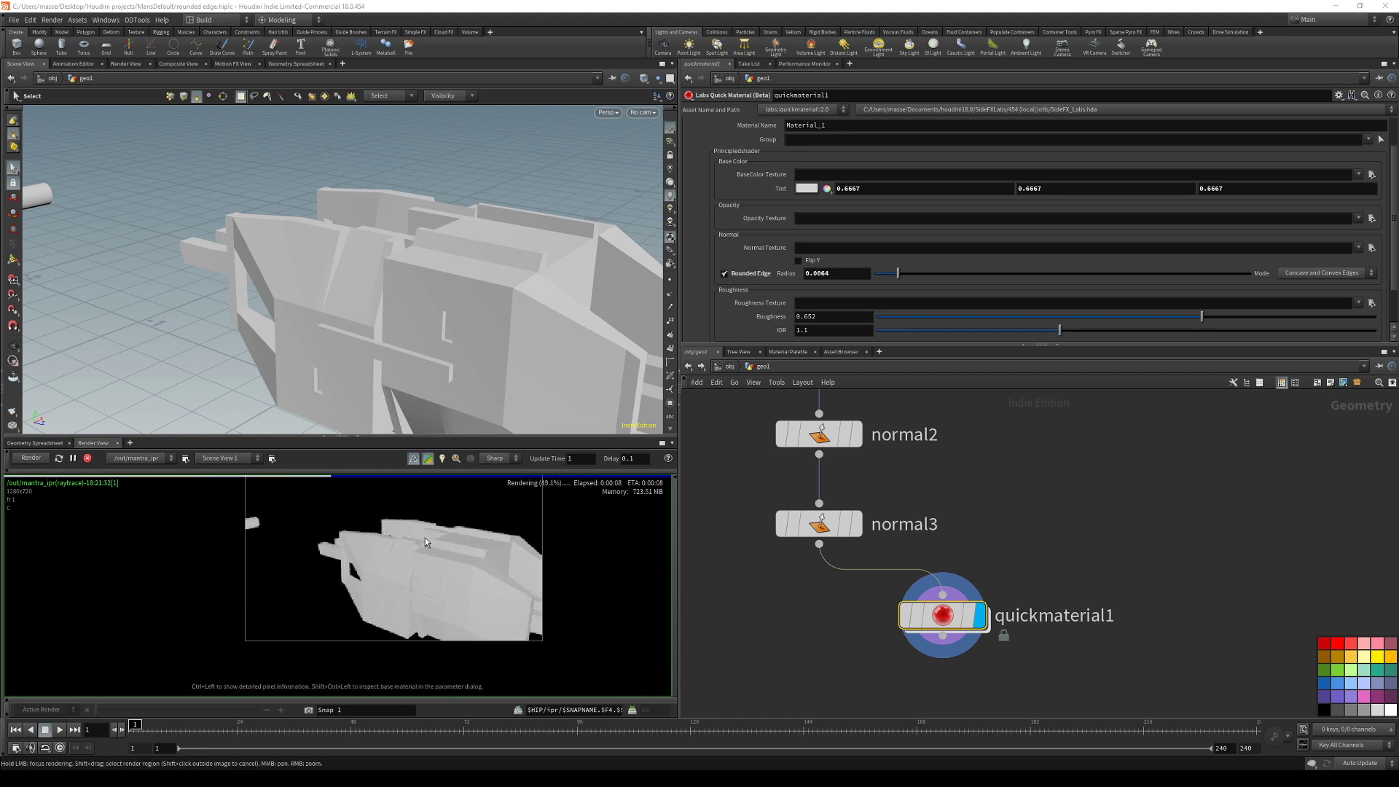
pyautogui.scroll(1, 426, 542)
pyautogui.scroll(3, 486, 353)
# Examine the rounded edges on the hull's side recesses in close-up renders.
pyautogui.moveTo(486, 353); pyautogui.dragTo(357, 243)
pyautogui.scroll(3, 306, 234)
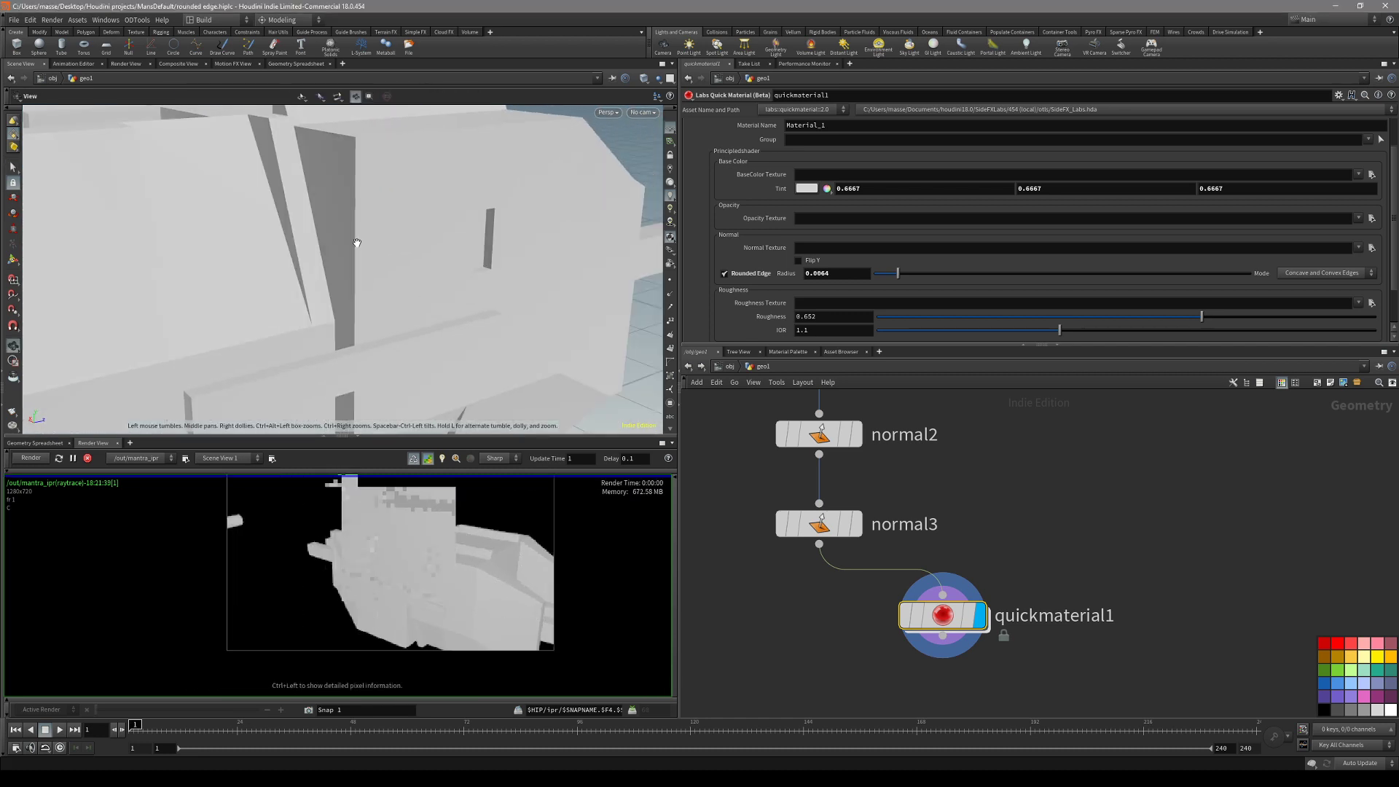
pyautogui.press('s')
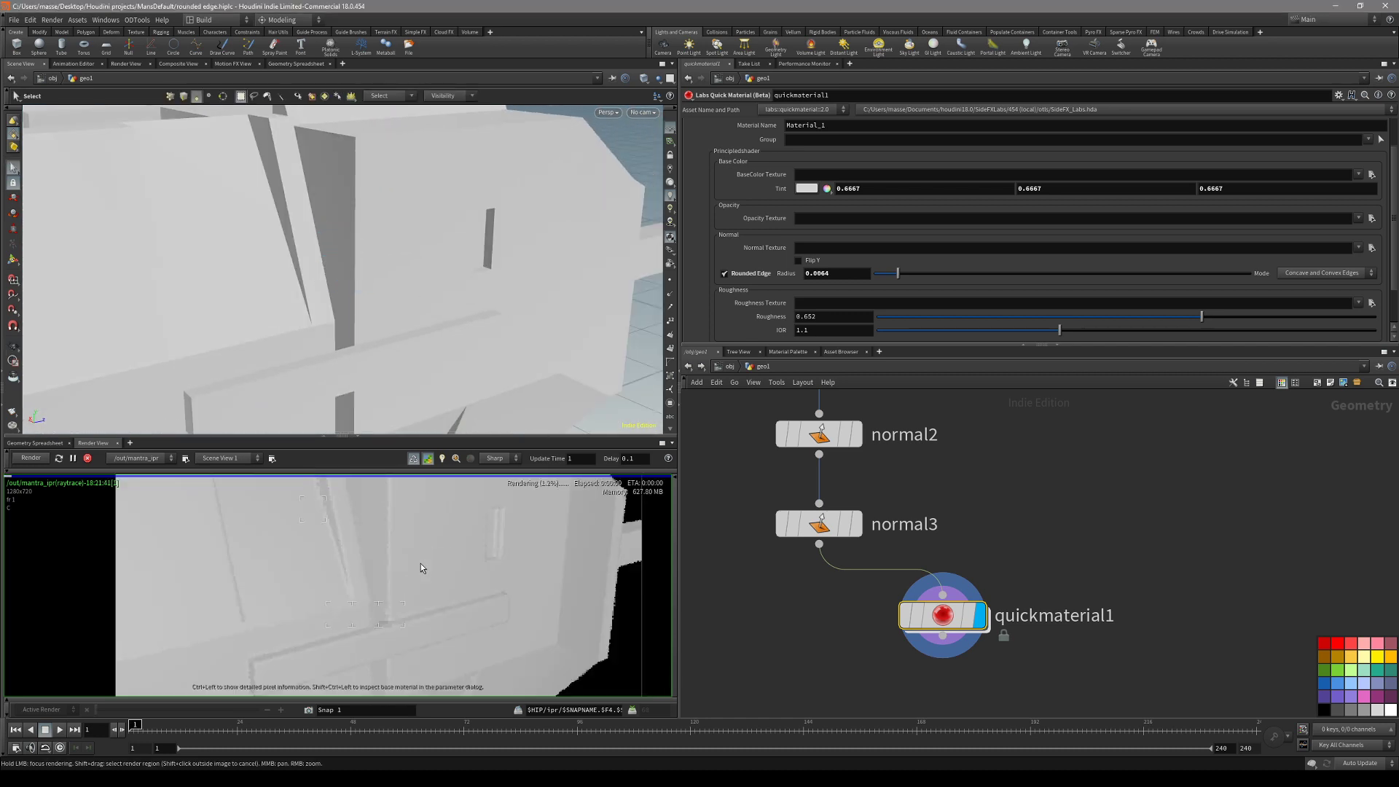
pyautogui.scroll(-3, 418, 561)
pyautogui.moveTo(404, 522); pyautogui.dragTo(395, 560, button='middle')
pyautogui.scroll(3, 383, 556)
pyautogui.keyDown('alt'); pyautogui.moveTo(357, 297); pyautogui.dragTo(368, 294); pyautogui.keyUp('alt')
pyautogui.press('s')
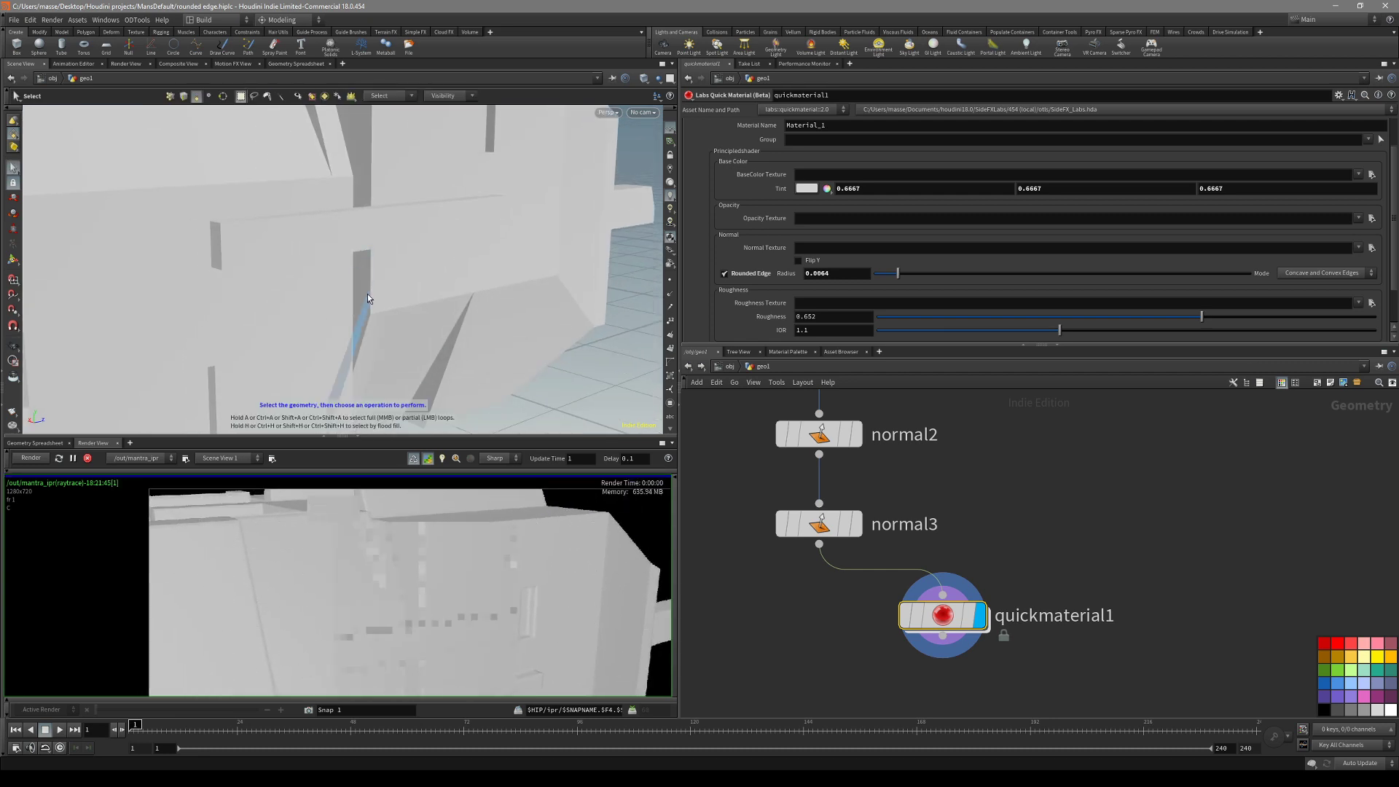
# Bring the pipe handle into close view and check its rounded edges in the render.
pyautogui.moveTo(359, 329); pyautogui.dragTo(182, 284)
pyautogui.press('s')
pyautogui.keyDown('alt'); pyautogui.moveTo(109, 273); pyautogui.dragTo(247, 265, button='middle'); pyautogui.keyUp('alt')
pyautogui.keyDown('alt'); pyautogui.moveTo(247, 265); pyautogui.dragTo(376, 329); pyautogui.keyUp('alt')
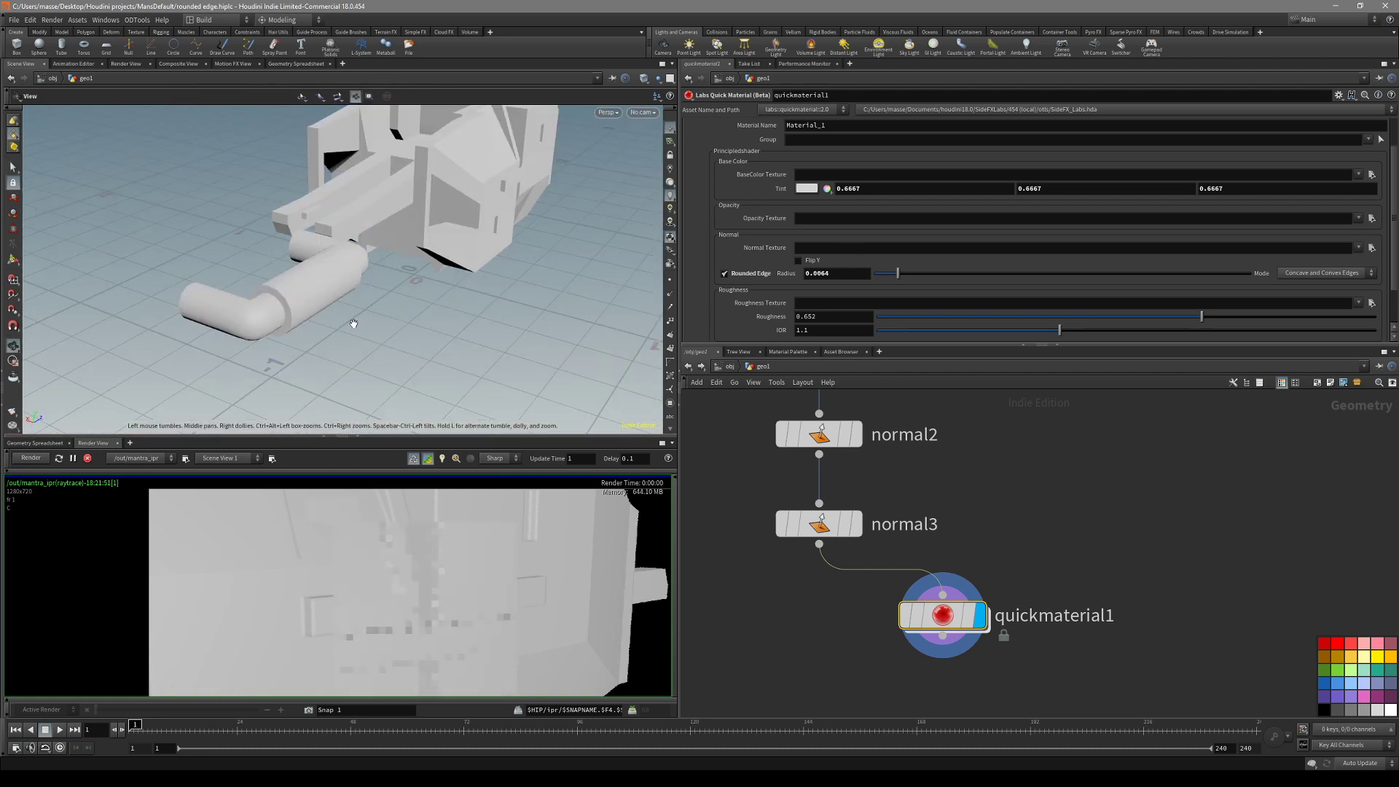
pyautogui.scroll(5, 255, 299)
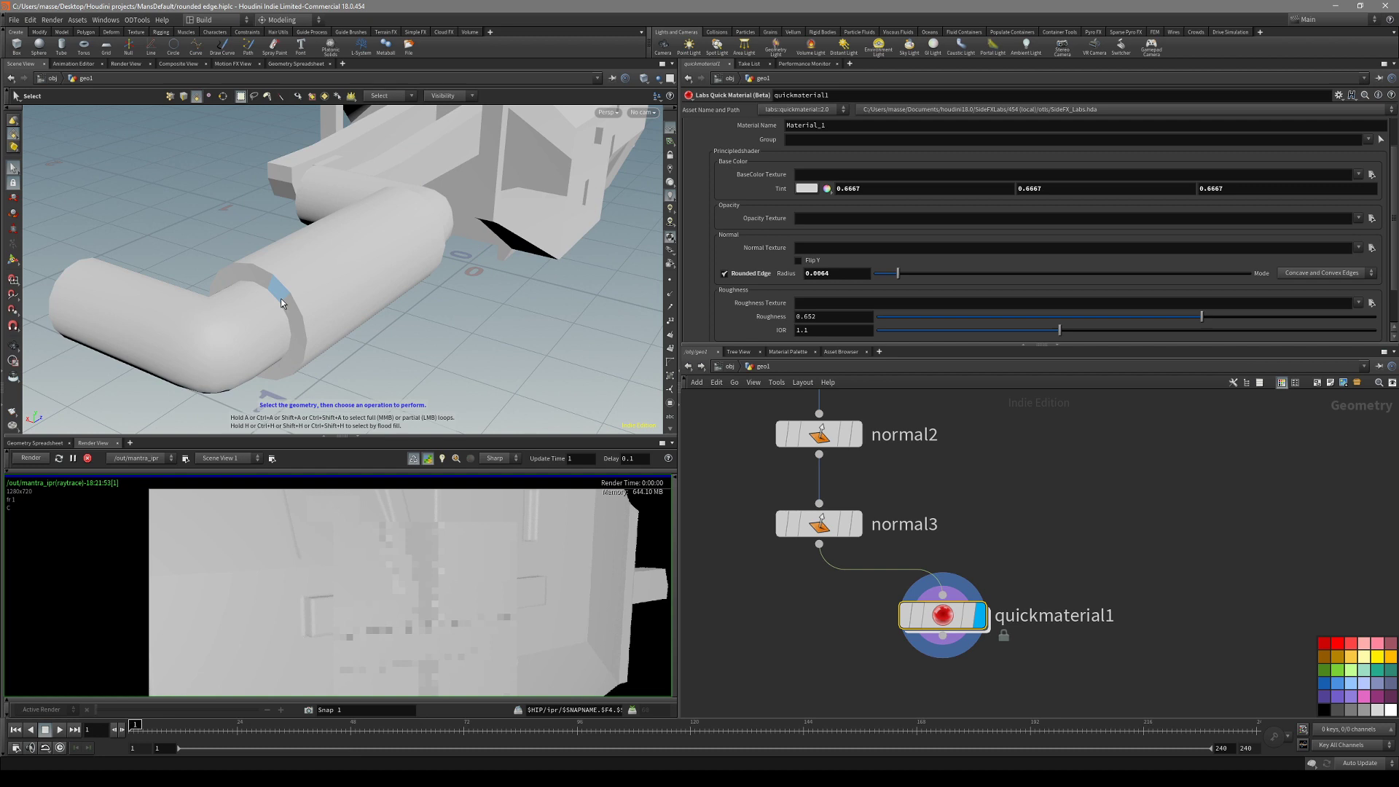
pyautogui.keyDown('alt'); pyautogui.moveTo(292, 364); pyautogui.dragTo(312, 308, button='middle'); pyautogui.keyUp('alt')
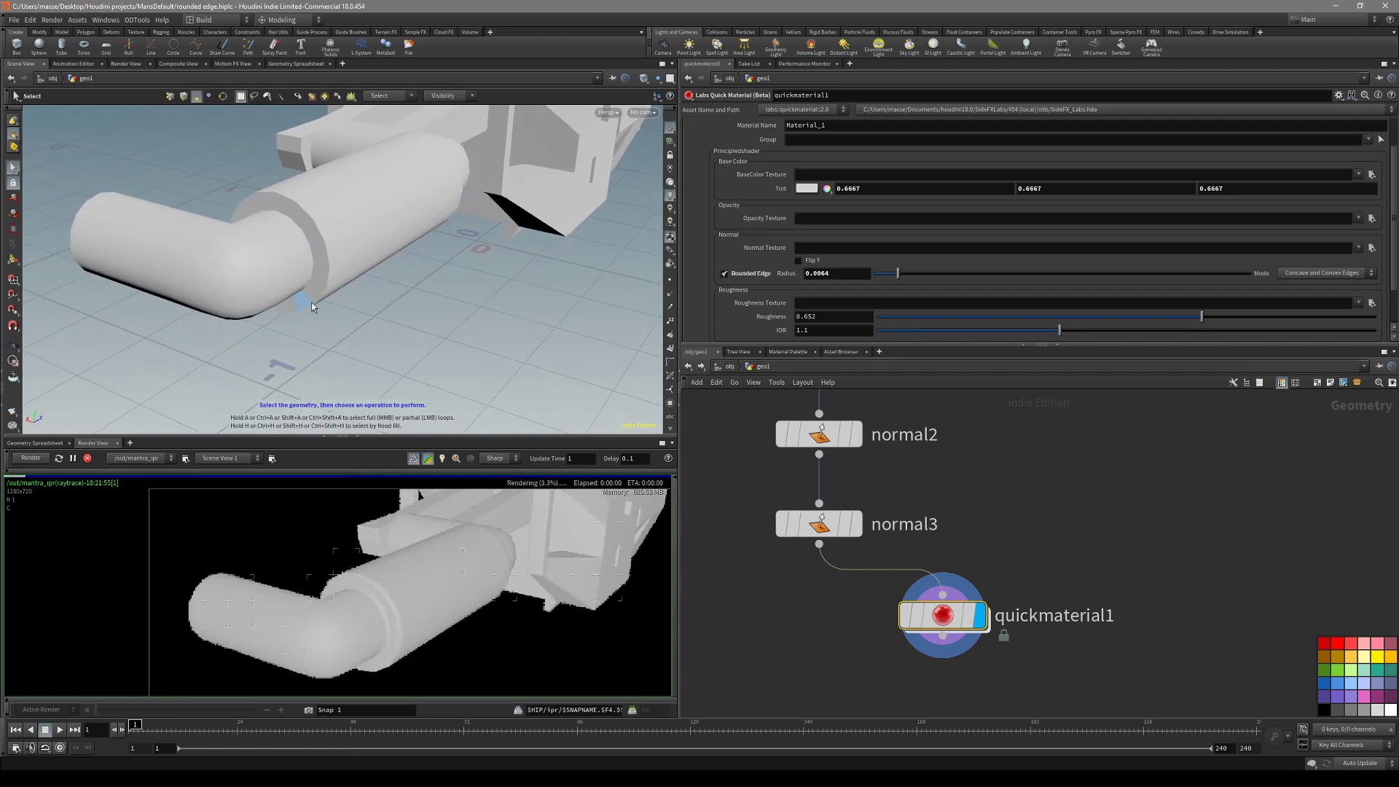
# Examine the rounded edges around the flat end and bent joint on the pipe handle's other side.
pyautogui.keyDown('alt'); pyautogui.moveTo(311, 306); pyautogui.dragTo(427, 295); pyautogui.keyUp('alt')
pyautogui.keyDown('alt'); pyautogui.moveTo(95, 320); pyautogui.dragTo(354, 290); pyautogui.keyUp('alt')
pyautogui.press('s')
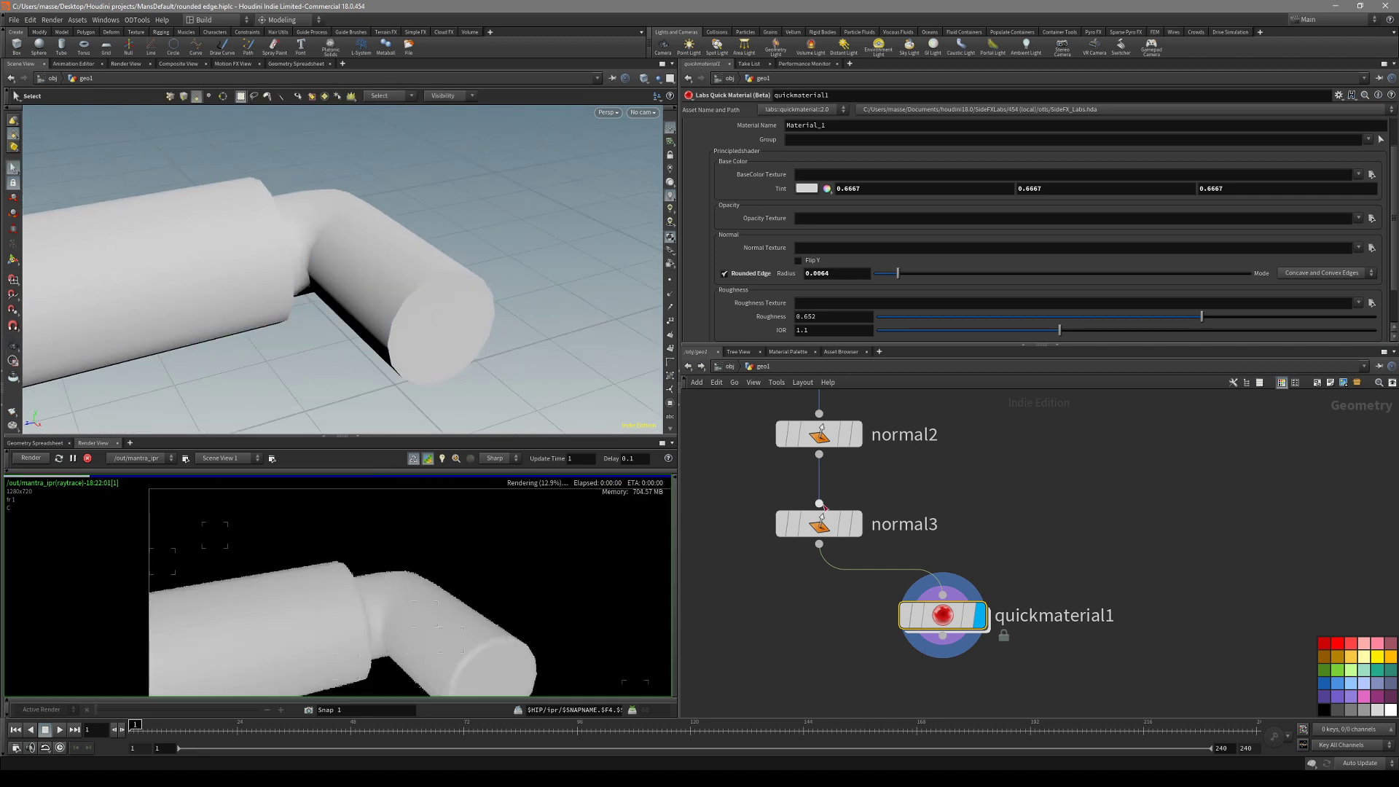
pyautogui.press('Escape')
pyautogui.moveTo(318, 222); pyautogui.dragTo(308, 278)
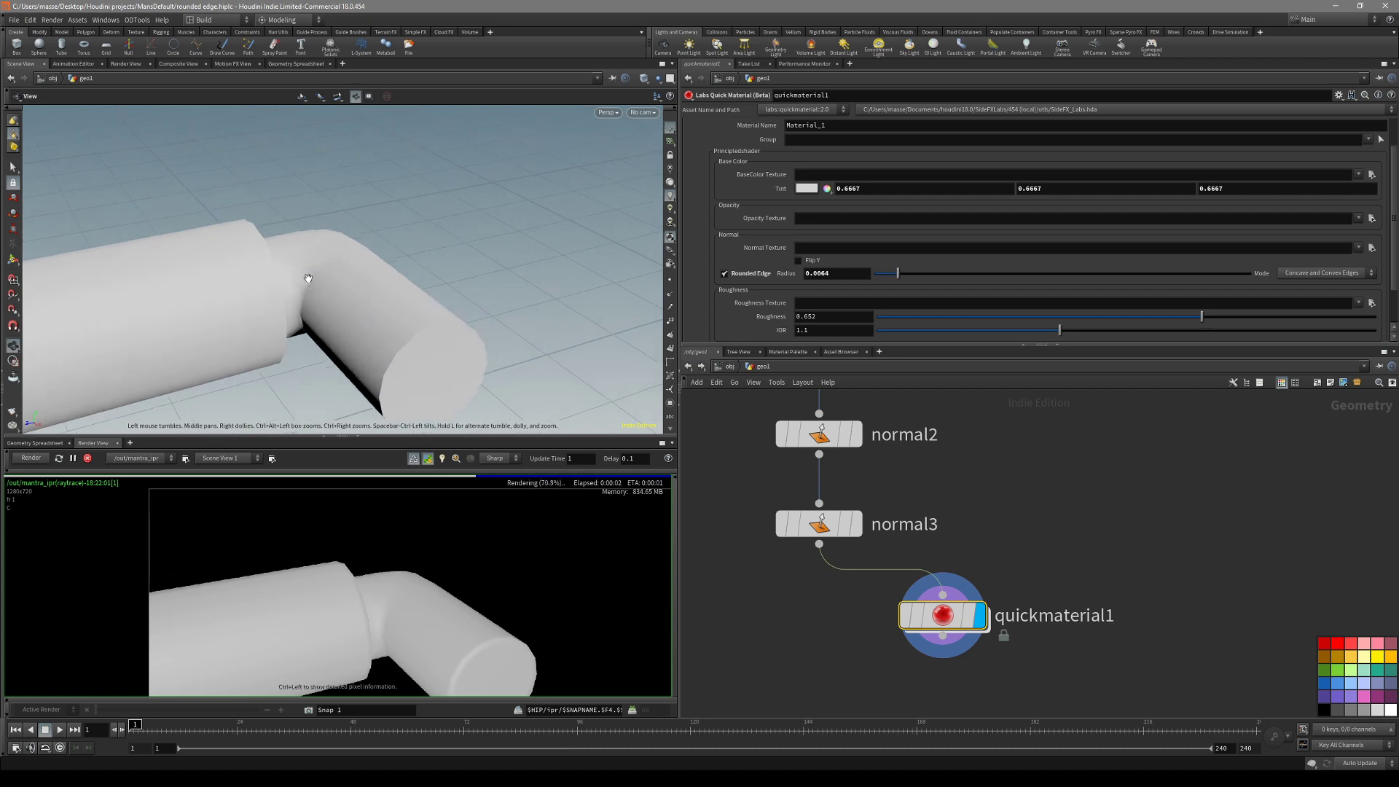
pyautogui.keyDown('alt'); pyautogui.moveTo(310, 319); pyautogui.dragTo(325, 260, button='middle'); pyautogui.keyUp('alt')
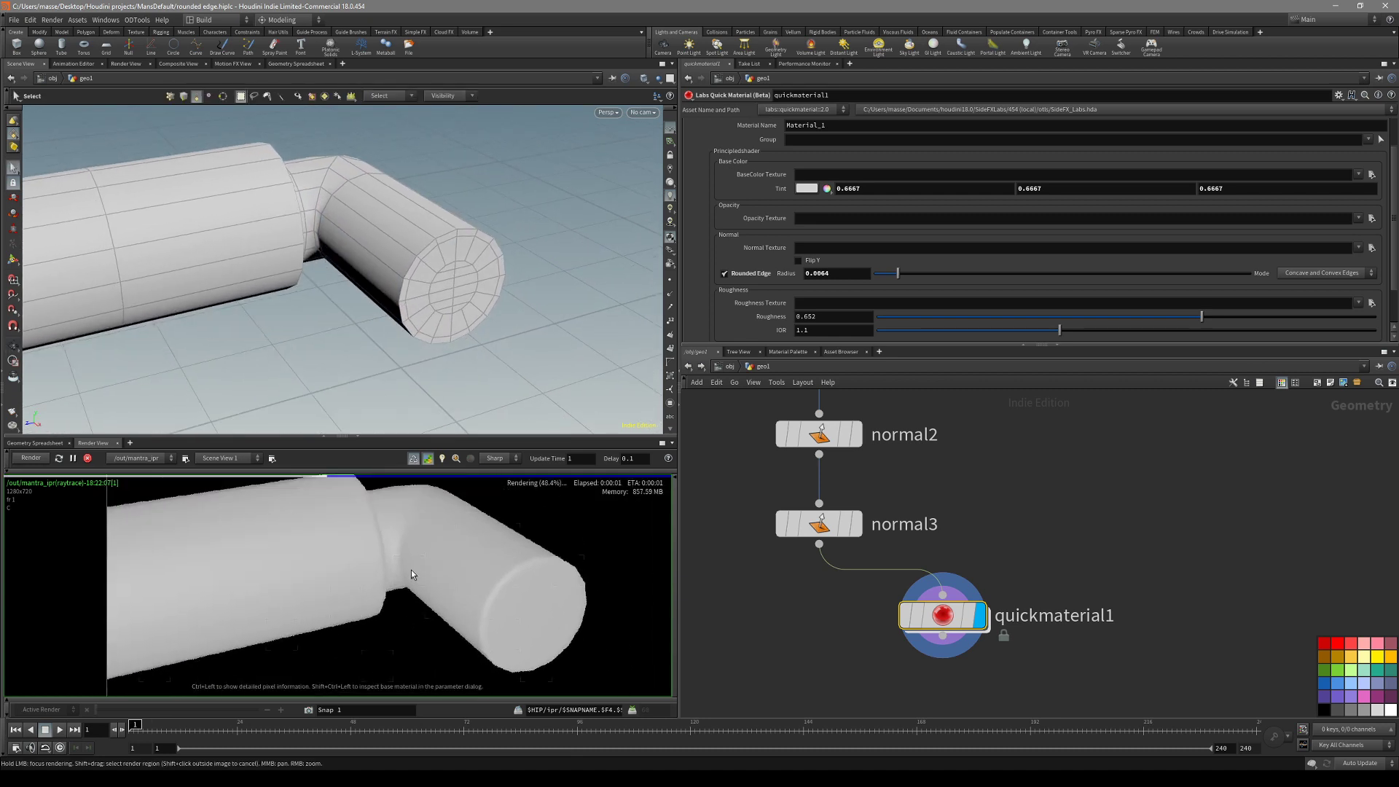
# Compare the handle's render with normal3 bypassed and enabled, trying a Rounded Edge radius of 0.0067.
pyautogui.click(815, 526)
pyautogui.press('b')
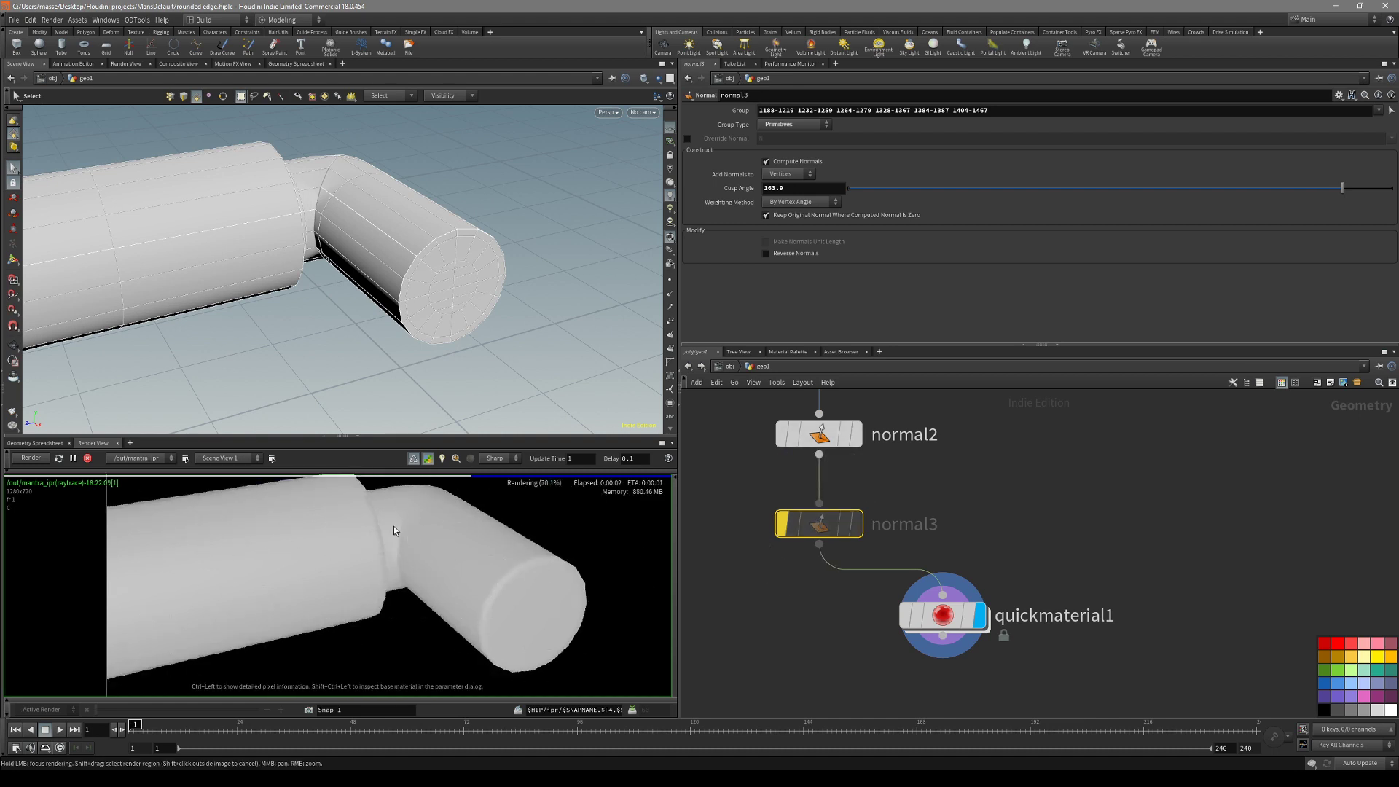
pyautogui.click(942, 626)
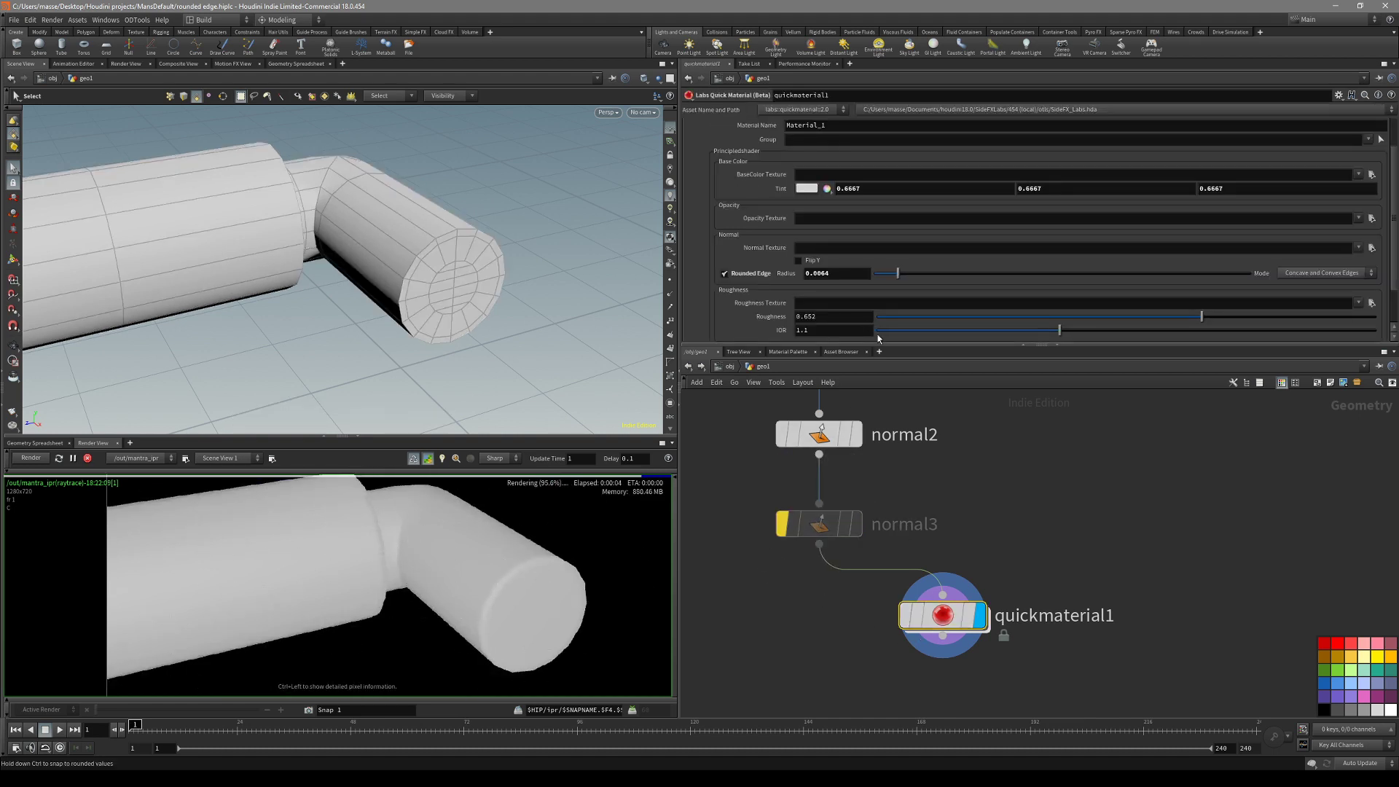
pyautogui.click(907, 274)
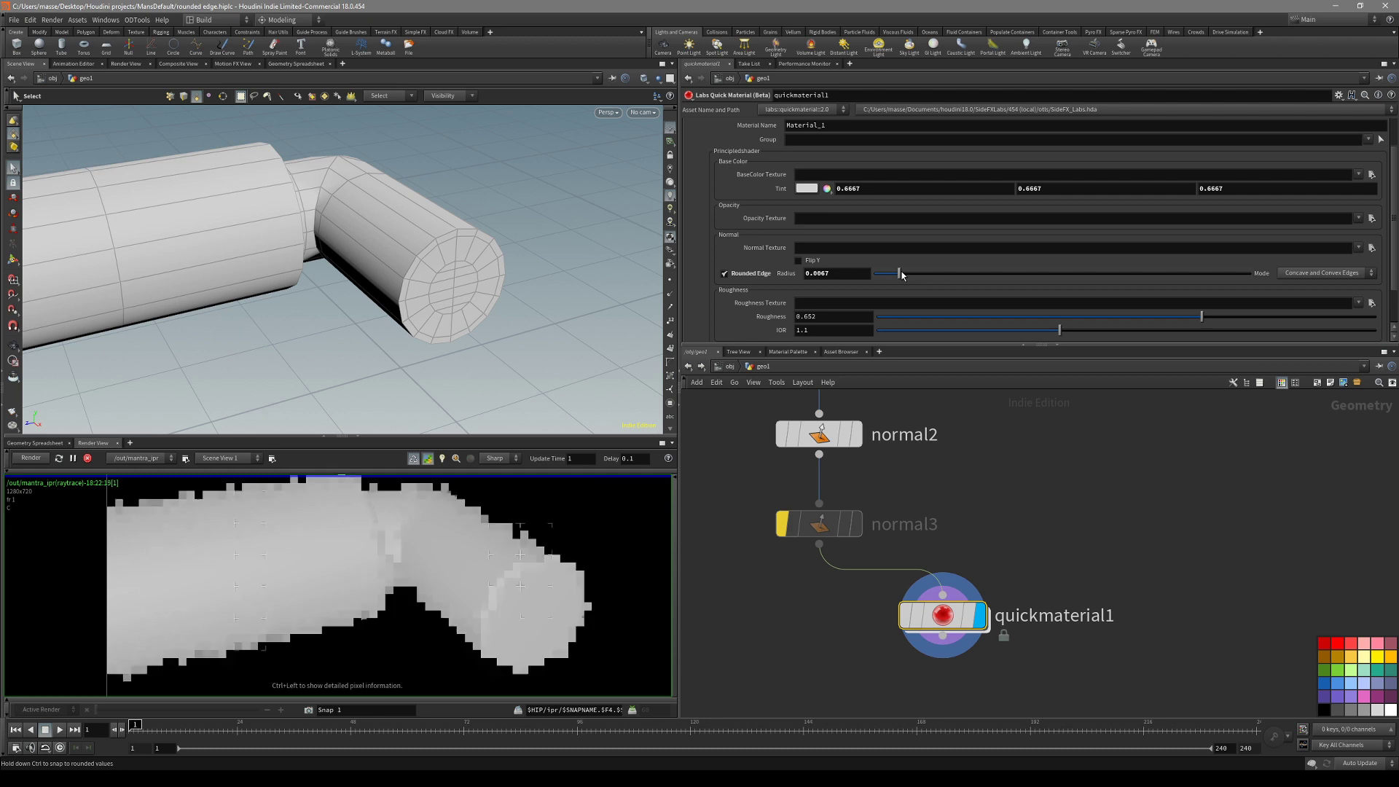
pyautogui.click(828, 522)
pyautogui.press('b')
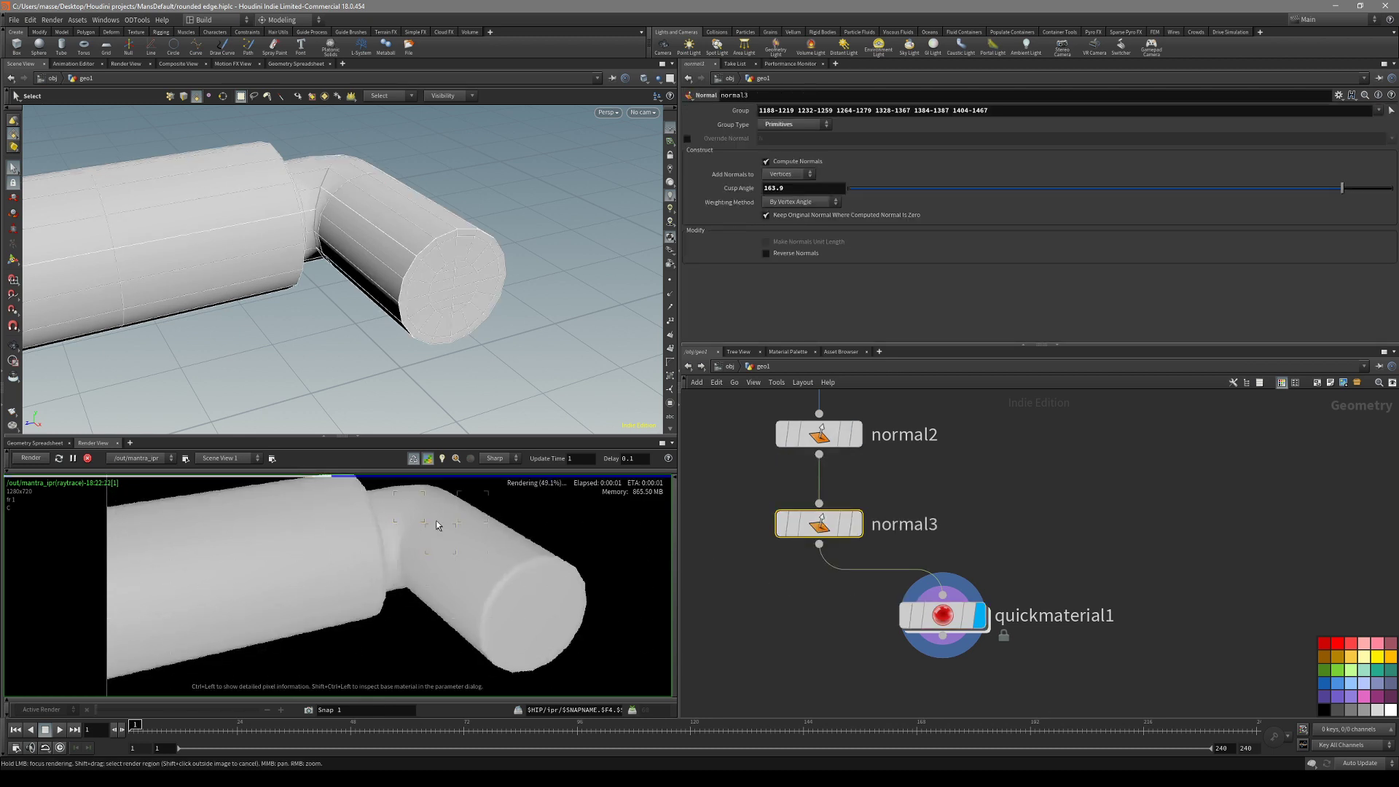
# Set the Rounded Edge mode of quickmaterial1 to Convex Edges.
pyautogui.keyDown('alt'); pyautogui.moveTo(438, 336); pyautogui.dragTo(354, 252); pyautogui.keyUp('alt')
pyautogui.click(832, 593)
pyautogui.keyDown('alt'); pyautogui.moveTo(466, 292); pyautogui.dragTo(342, 281); pyautogui.keyUp('alt')
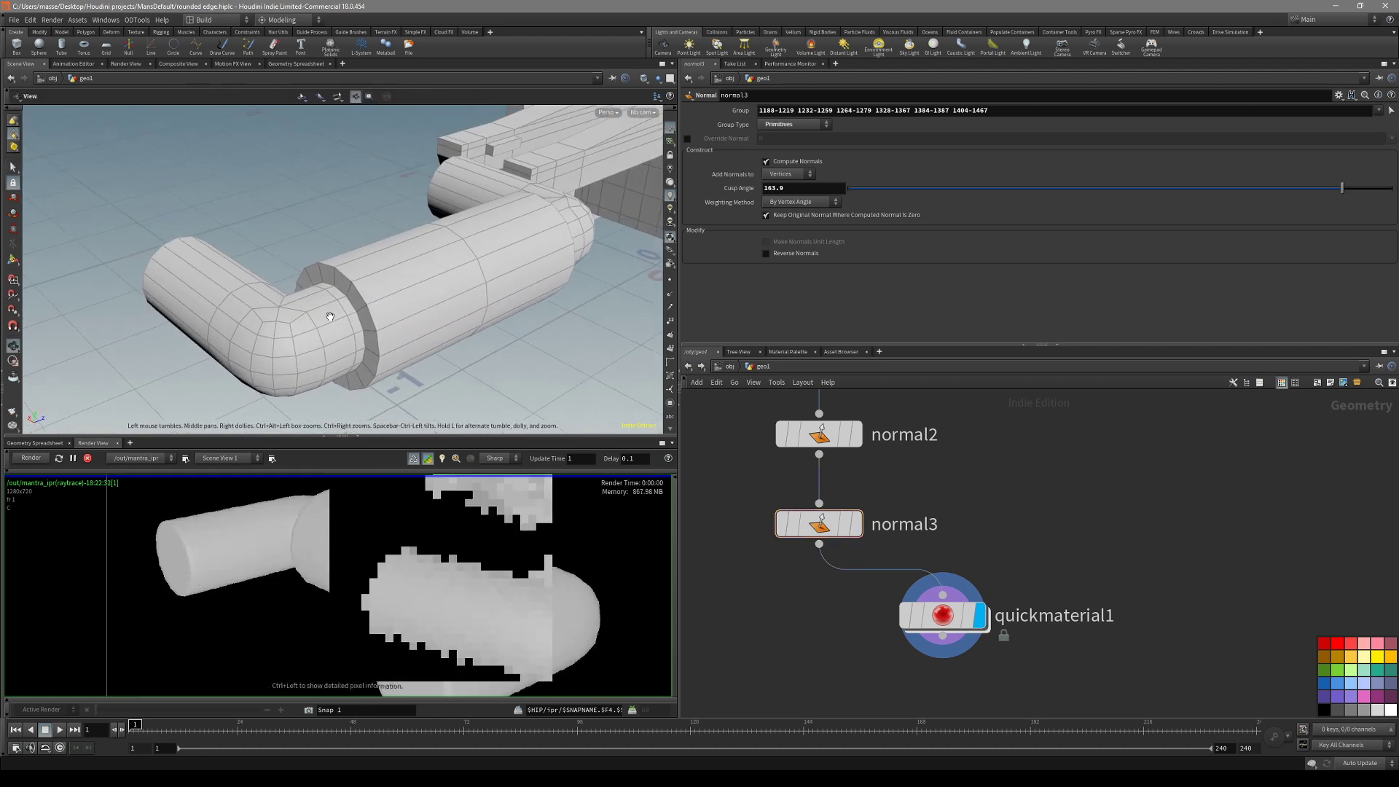
pyautogui.click(958, 623)
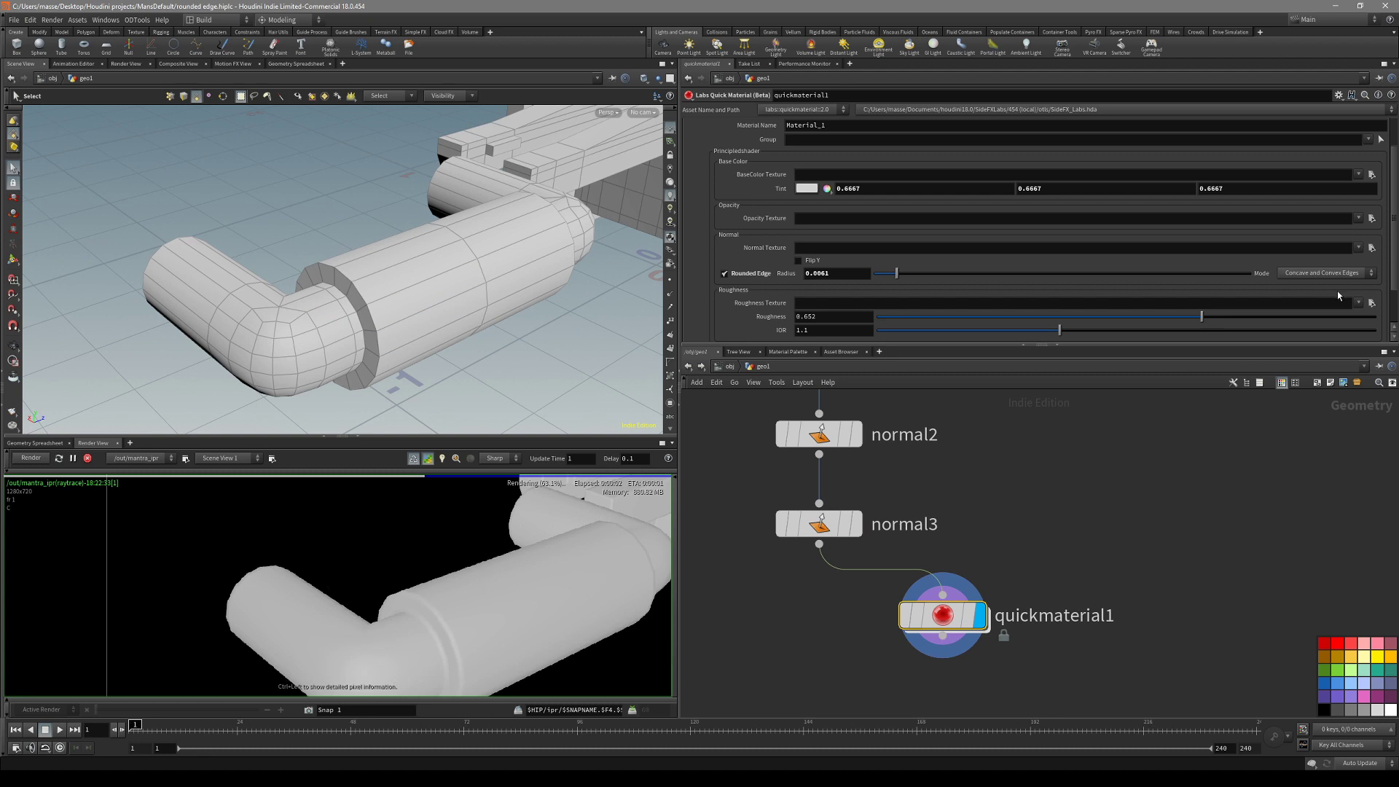
pyautogui.keyDown('alt'); pyautogui.moveTo(451, 301); pyautogui.dragTo(484, 256); pyautogui.keyUp('alt')
pyautogui.keyDown('alt'); pyautogui.moveTo(484, 255); pyautogui.dragTo(437, 214, button='middle'); pyautogui.keyUp('alt')
pyautogui.click(1309, 273)
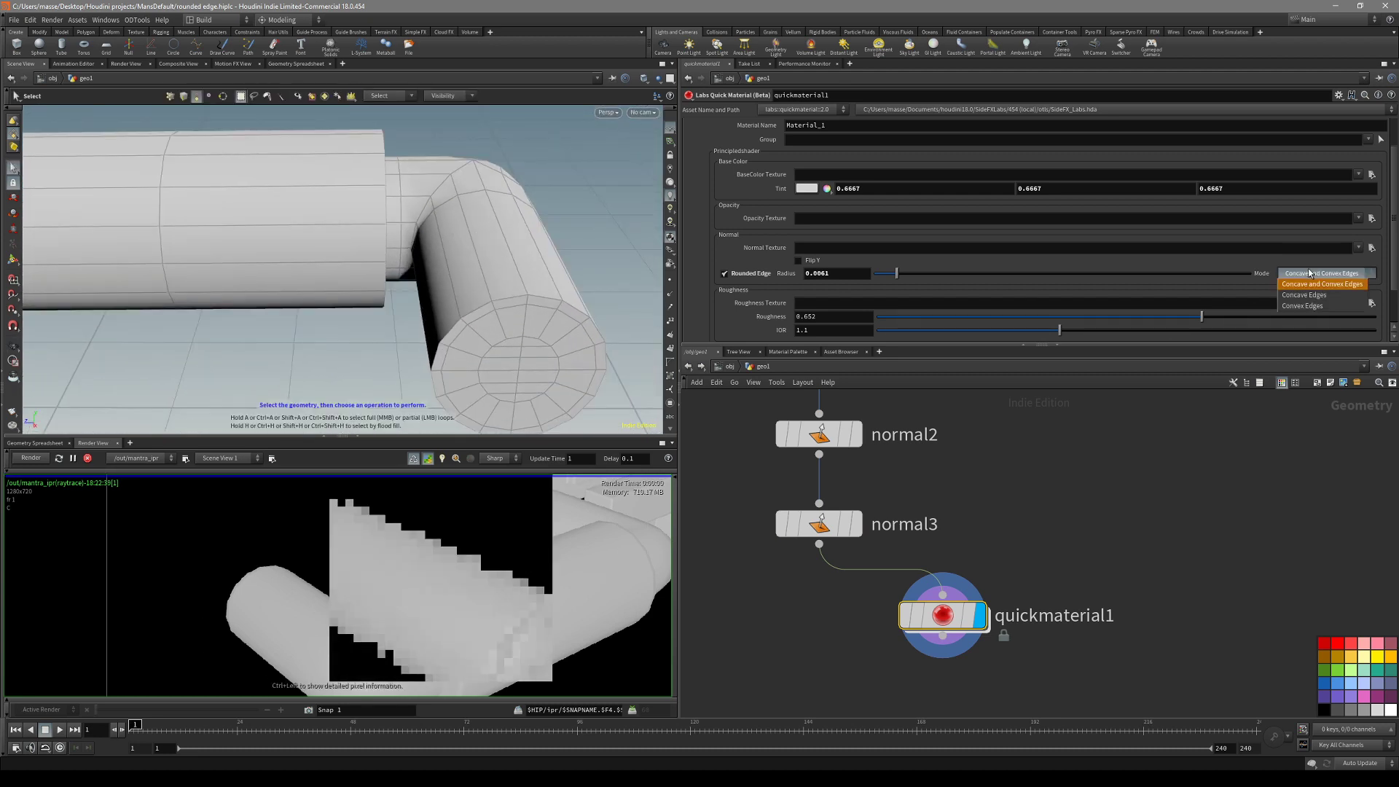
pyautogui.click(1315, 307)
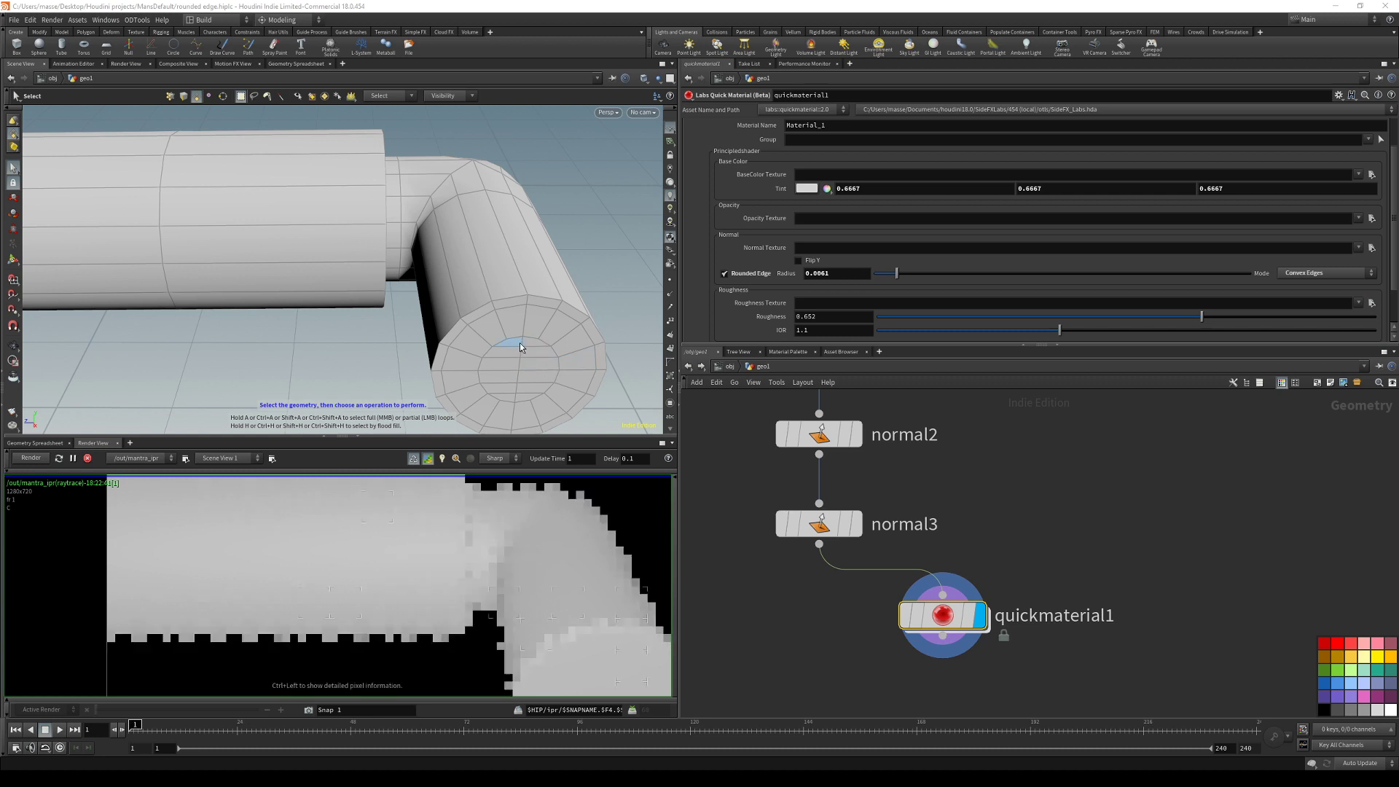
# Examine the convex-only edge rounding at both ends of the pipe handle in the render.
pyautogui.keyDown('alt'); pyautogui.moveTo(523, 344); pyautogui.dragTo(569, 325); pyautogui.keyUp('alt')
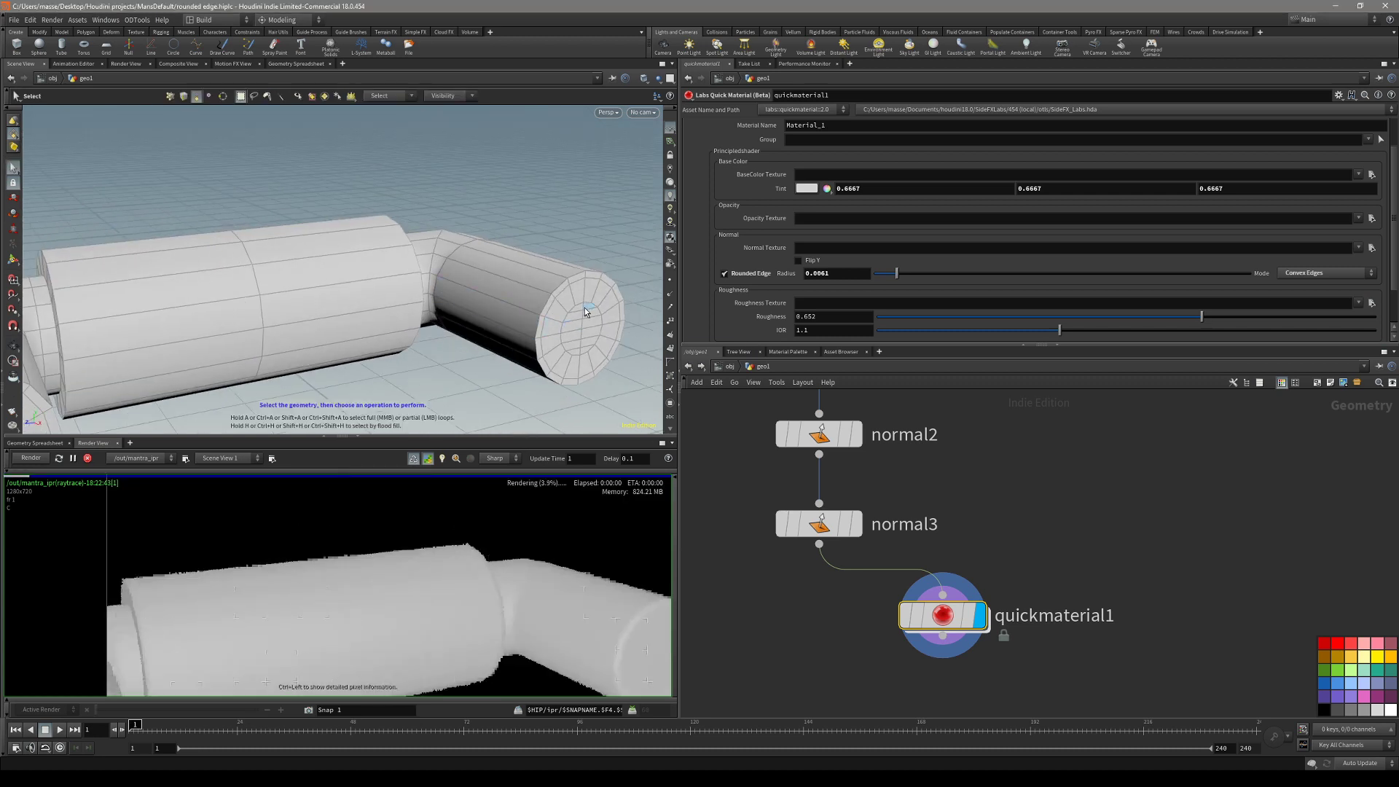
pyautogui.keyDown('alt'); pyautogui.moveTo(578, 313); pyautogui.dragTo(623, 220, button='middle'); pyautogui.keyUp('alt')
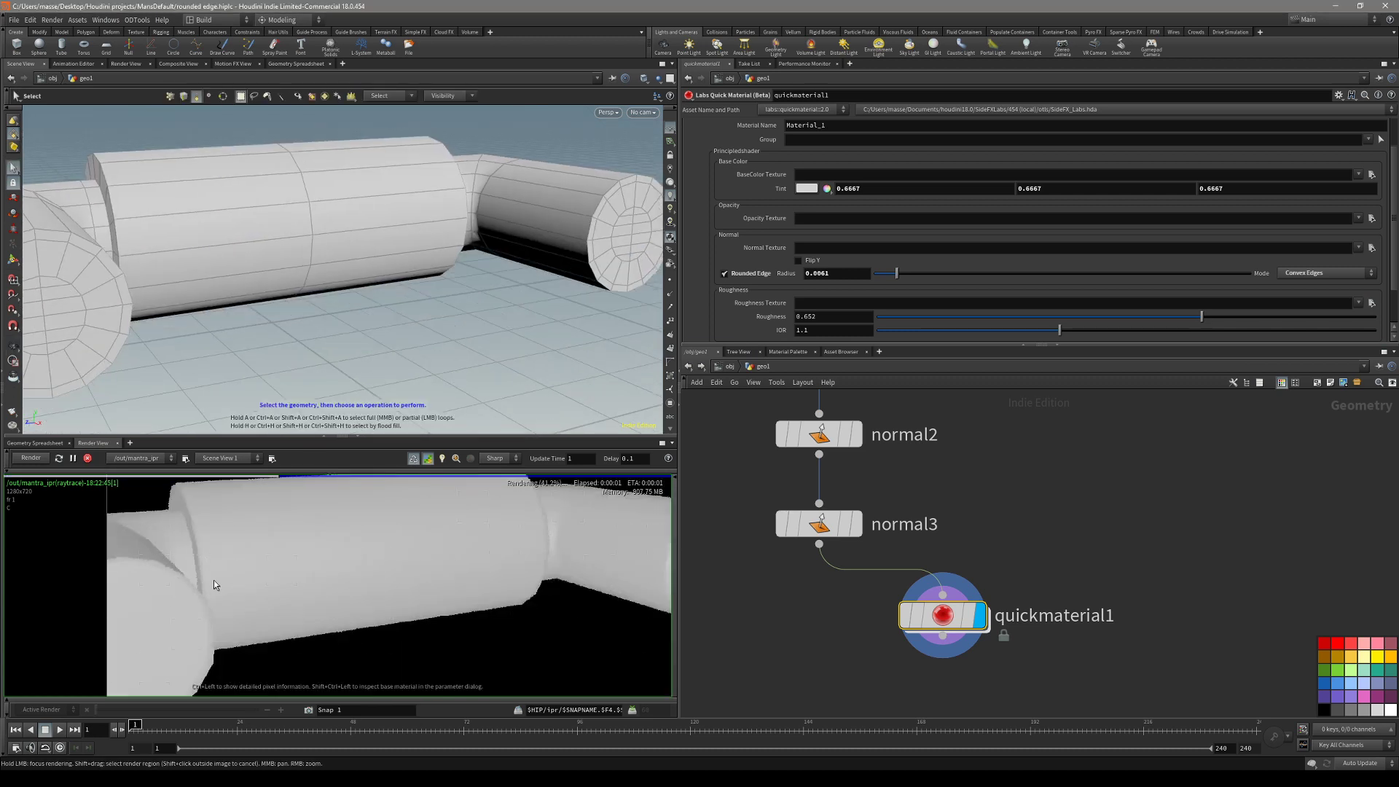
pyautogui.keyDown('alt'); pyautogui.moveTo(462, 317); pyautogui.dragTo(393, 305); pyautogui.keyUp('alt')
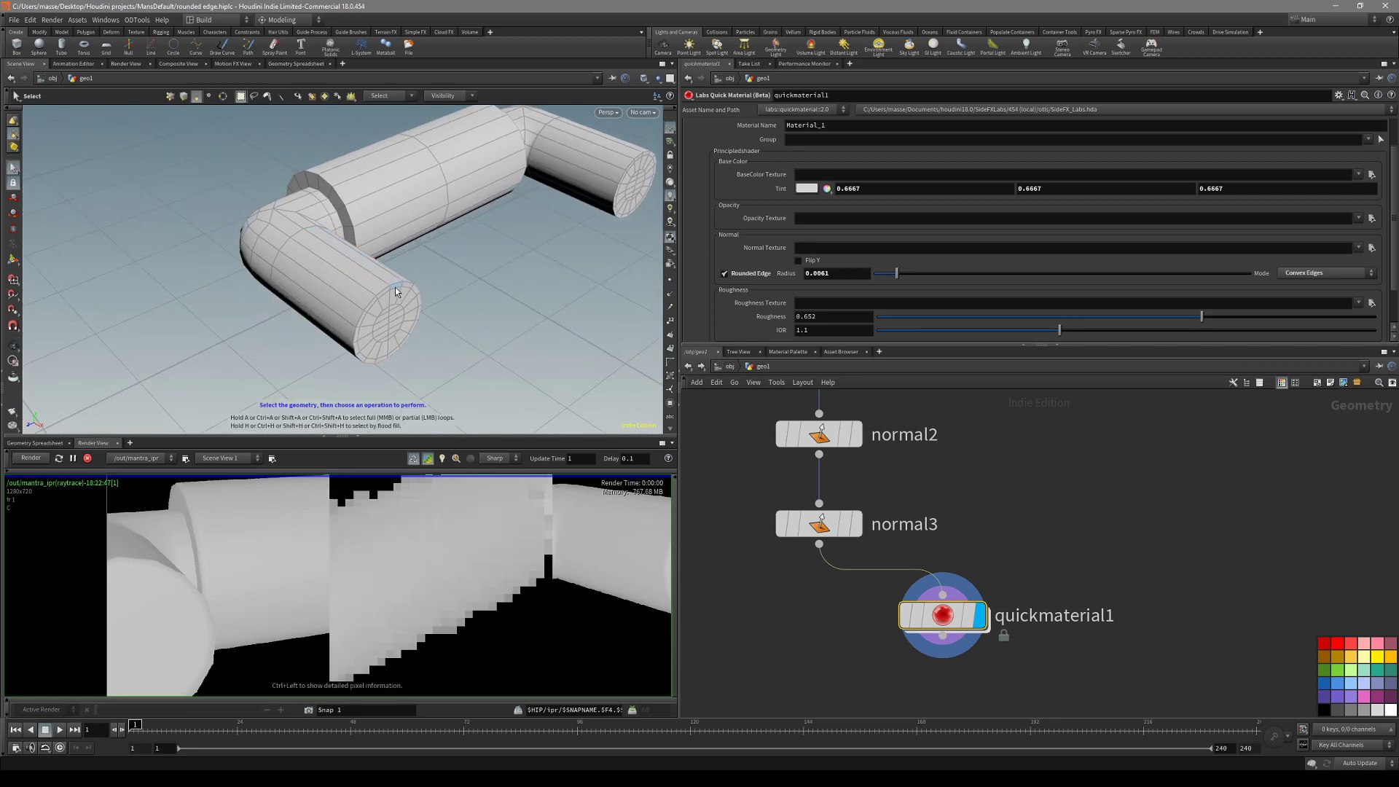
pyautogui.keyDown('alt'); pyautogui.moveTo(414, 217); pyautogui.dragTo(212, 367, button='middle'); pyautogui.keyUp('alt')
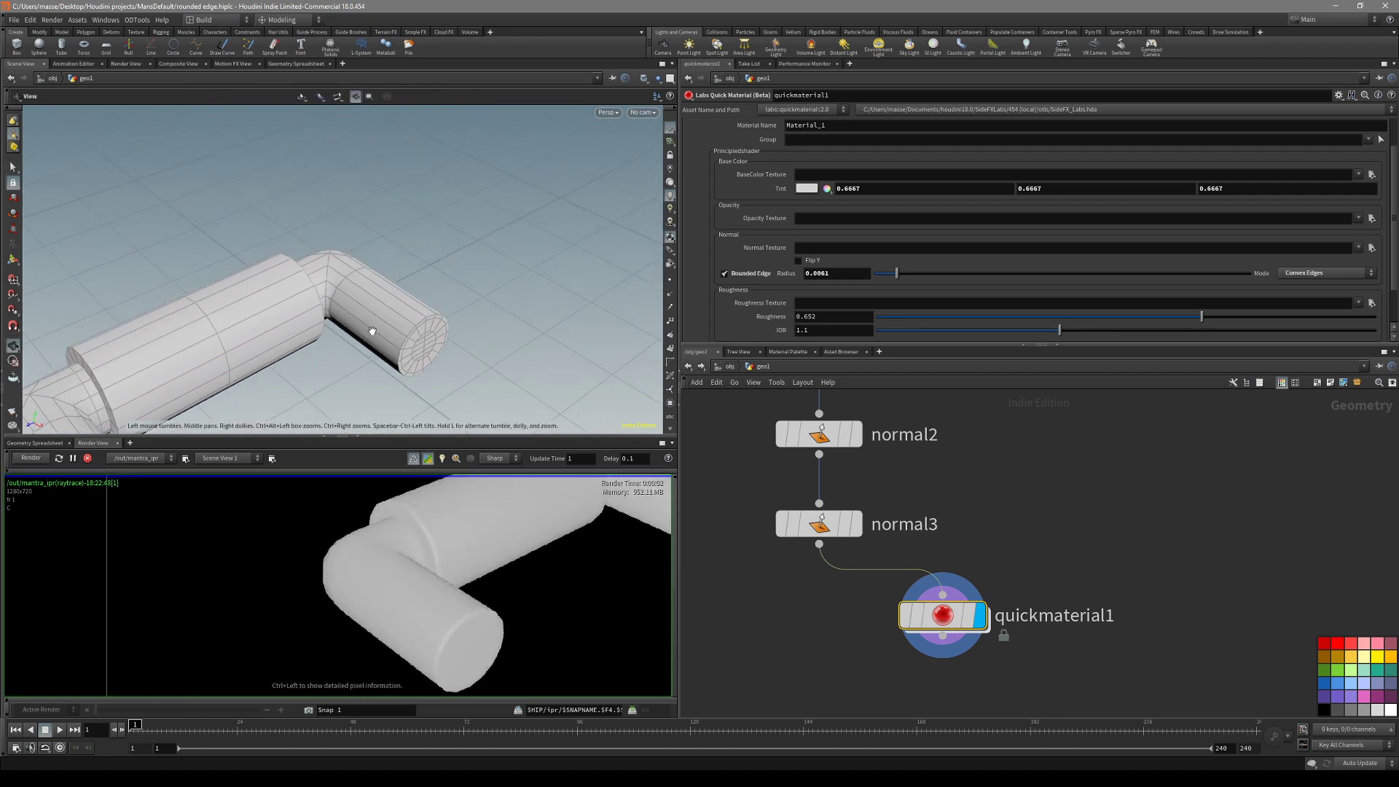
# Bypass the normal3 node and check the handle's elbow in the render with quickmaterial1 selected.
pyautogui.click(792, 520)
pyautogui.click(820, 530)
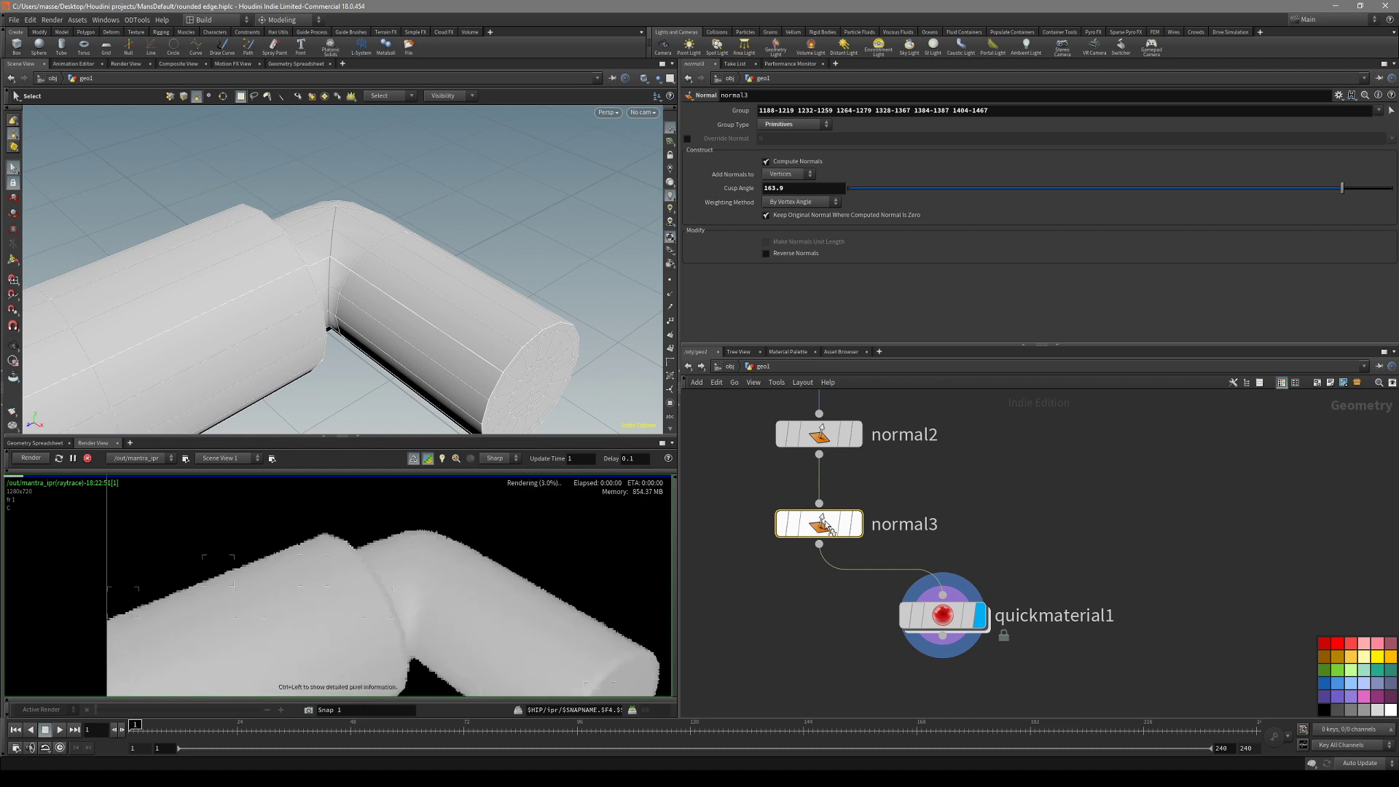
pyautogui.click(940, 615)
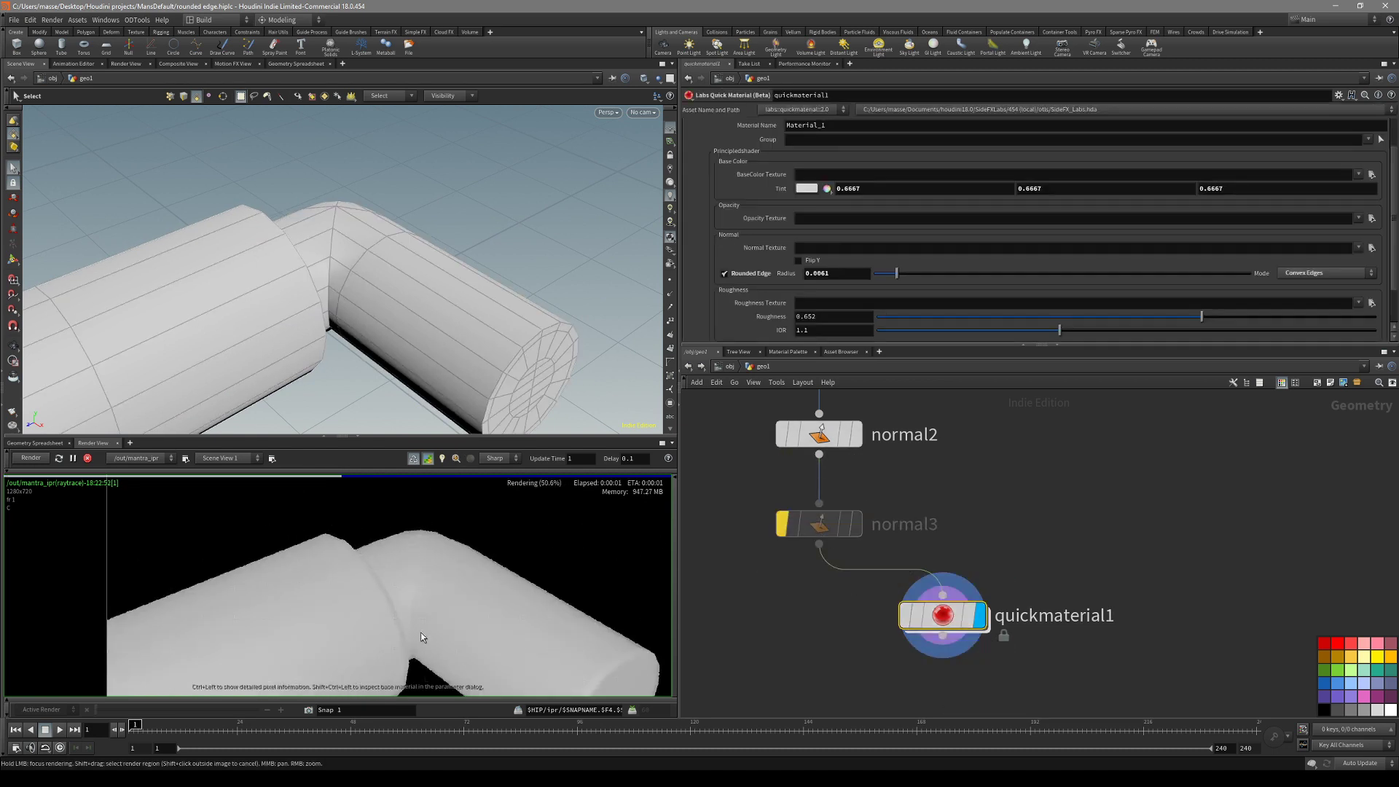
pyautogui.keyDown('alt'); pyautogui.moveTo(536, 364); pyautogui.dragTo(546, 323, button='middle'); pyautogui.keyUp('alt')
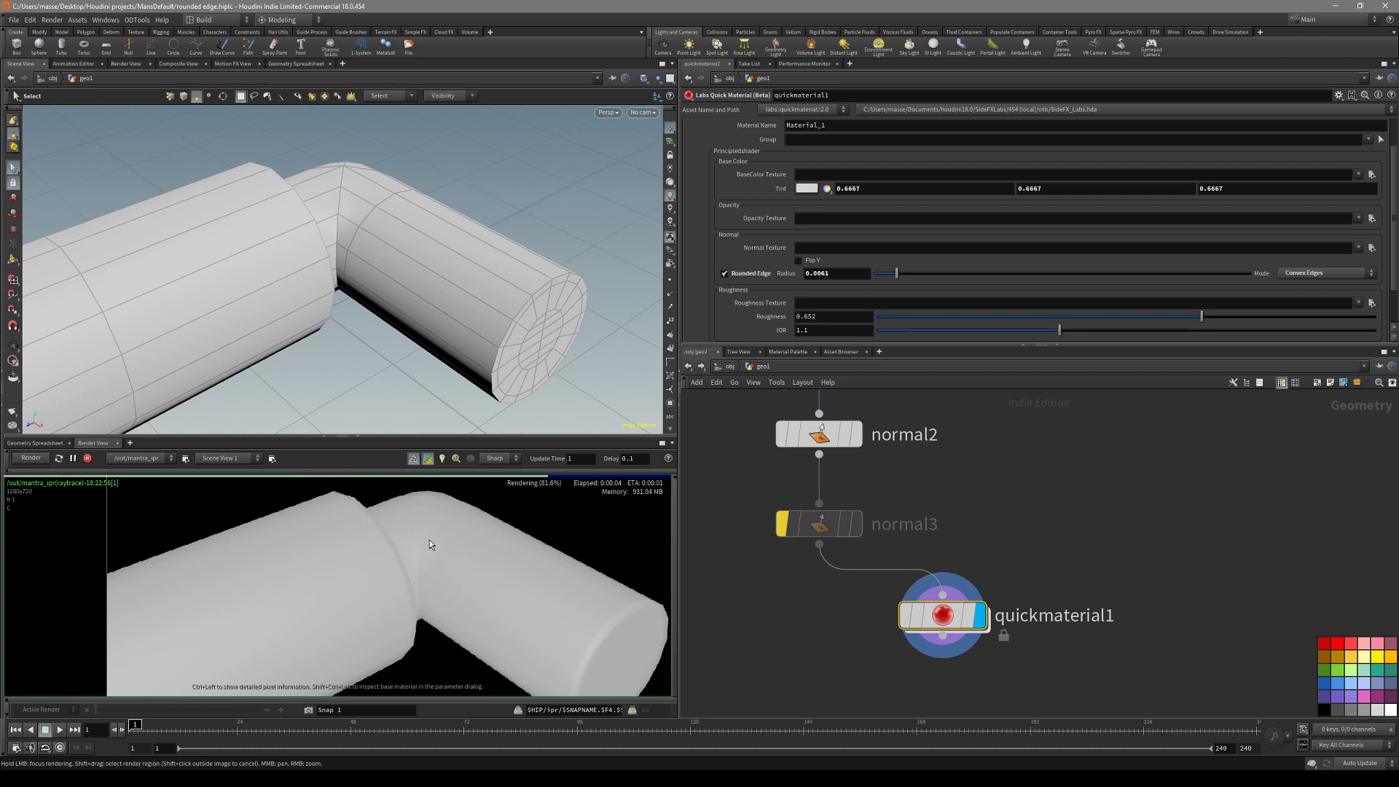
# Set the Rounded Edge radius to 0.0081 and the mode to Concave Edges.
pyautogui.keyDown('alt'); pyautogui.moveTo(370, 263); pyautogui.dragTo(362, 209); pyautogui.keyUp('alt')
pyautogui.moveTo(373, 282)
pyautogui.keyDown('alt'); pyautogui.mouseDown()
pyautogui.moveTo(318, 284)
pyautogui.moveTo(398, 282)
pyautogui.moveTo(376, 258)
pyautogui.mouseUp(); pyautogui.keyUp('alt')
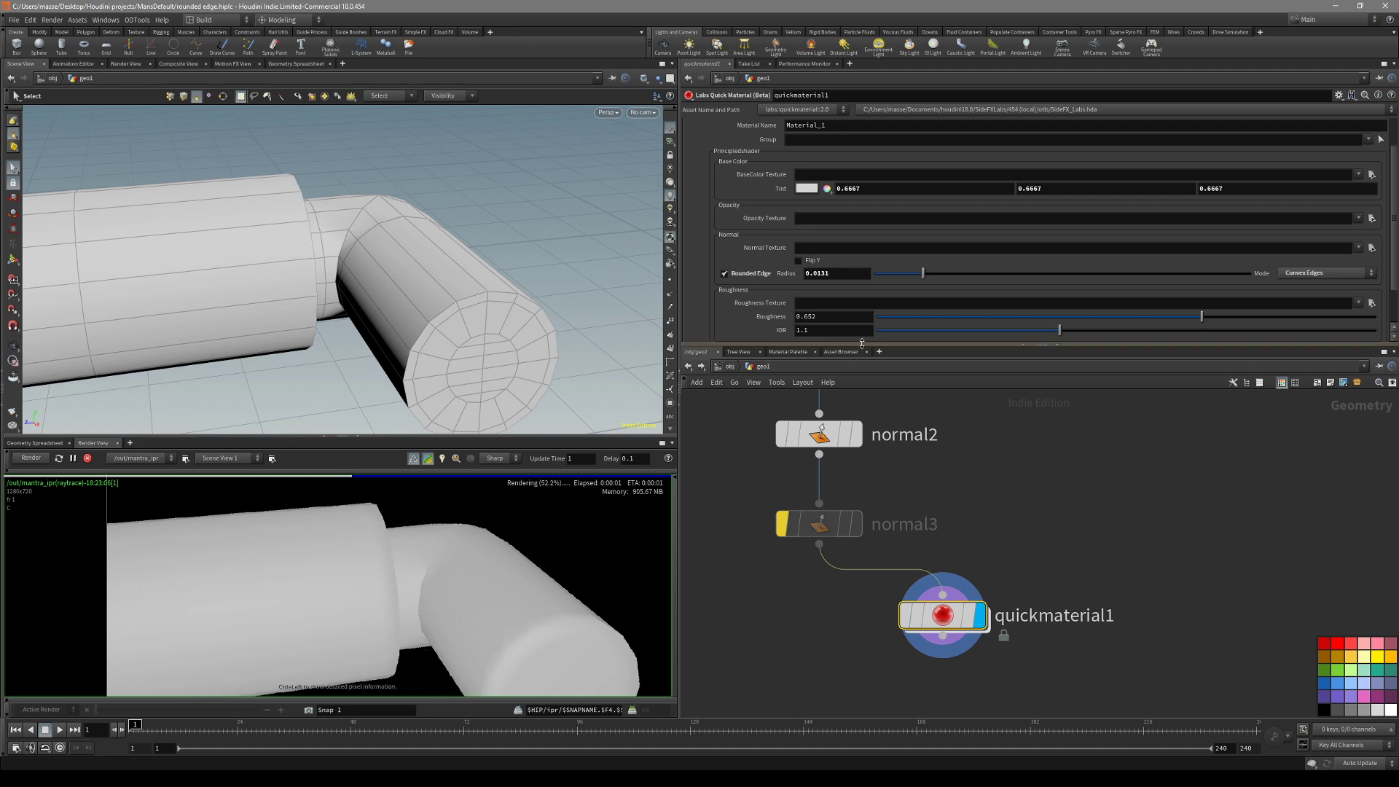
pyautogui.moveTo(904, 278); pyautogui.dragTo(905, 278)
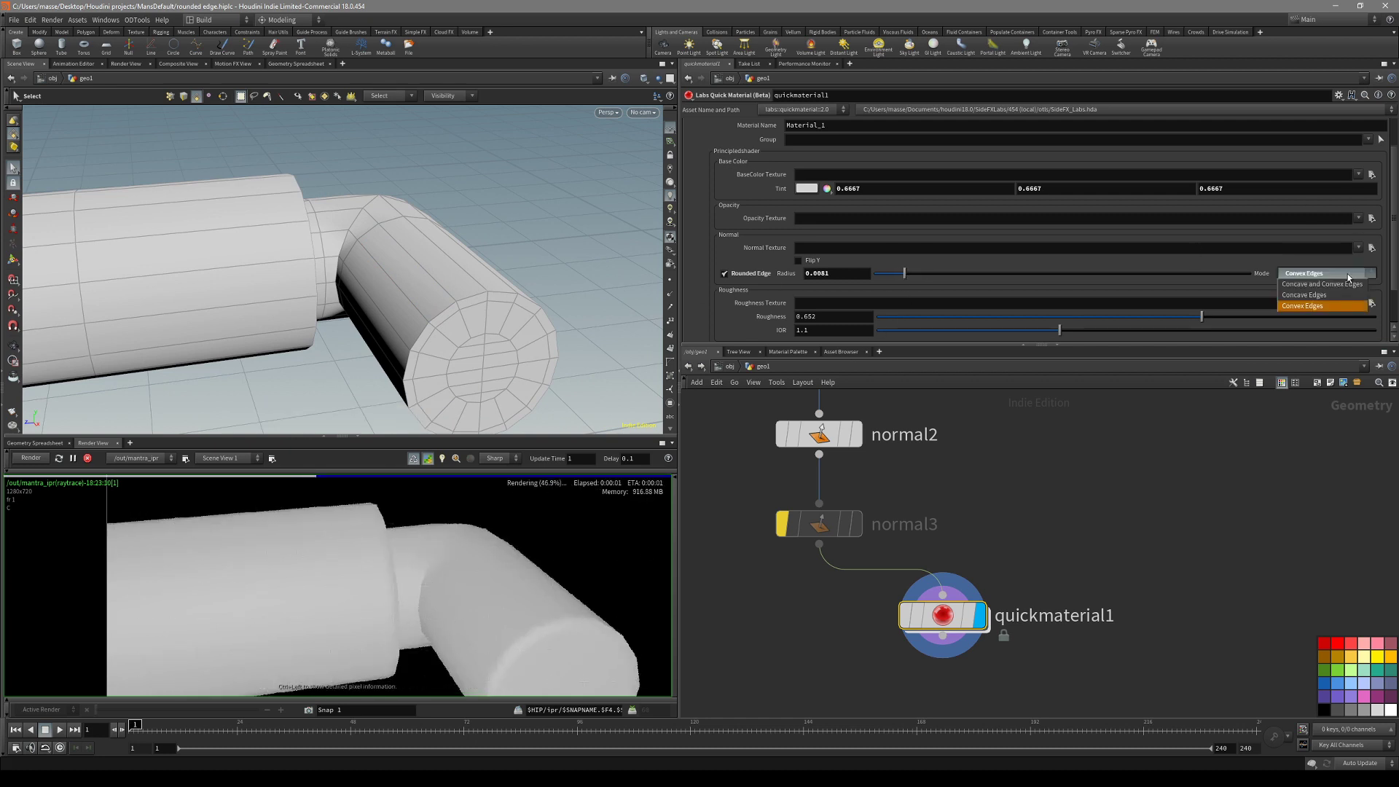
pyautogui.click(1337, 301)
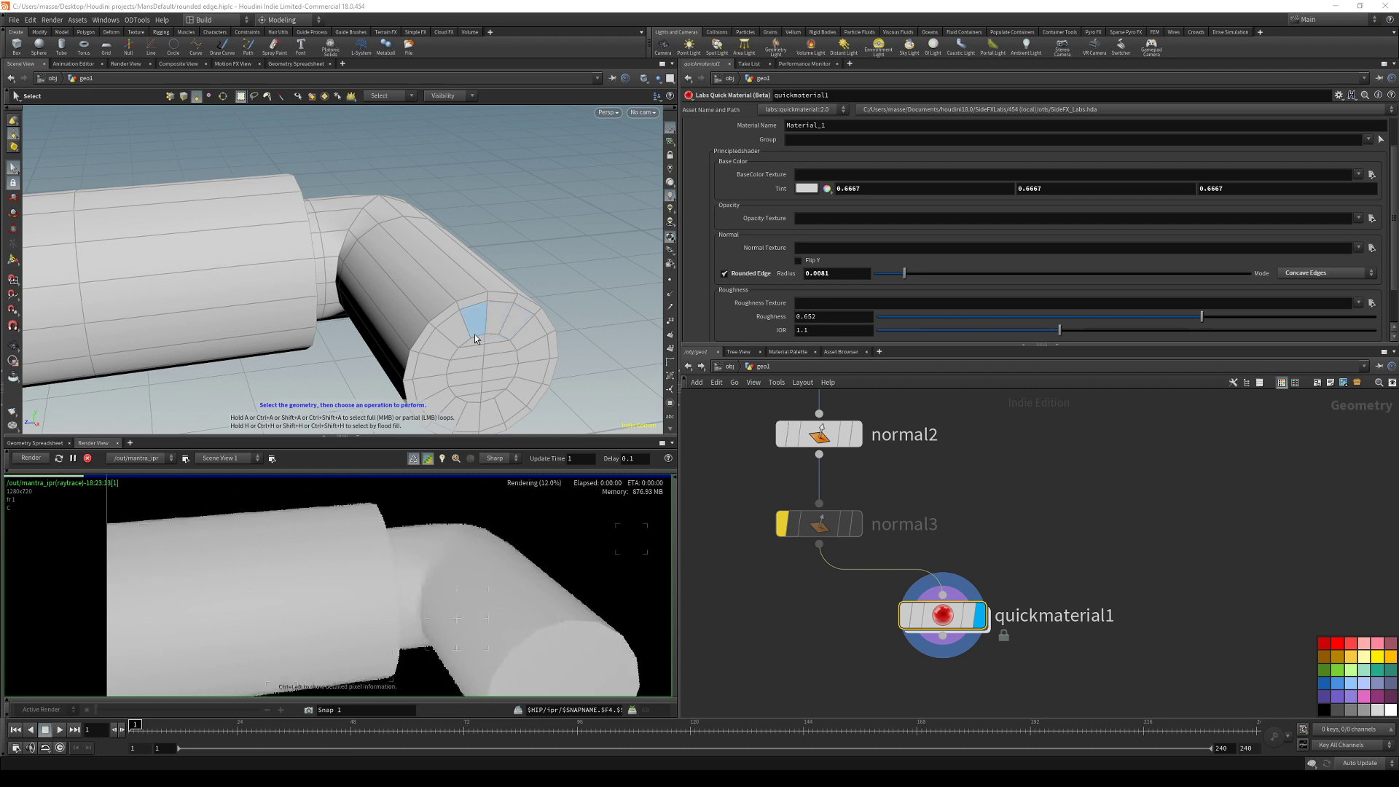
pyautogui.keyDown('alt'); pyautogui.moveTo(474, 339); pyautogui.dragTo(486, 281, button='middle'); pyautogui.keyUp('alt')
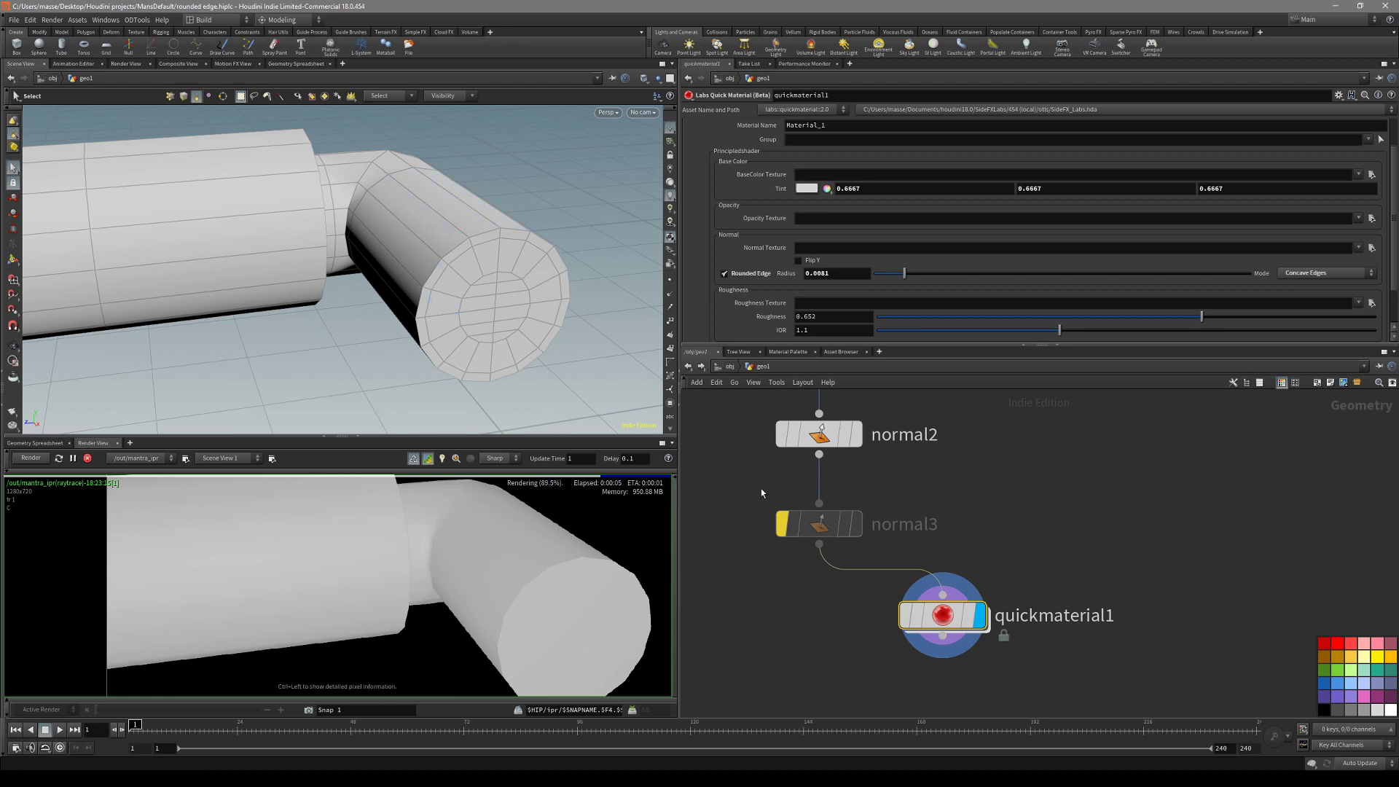
# Set the Rounded Edge mode to Concave and Convex Edges and the radius to 0.0065.
pyautogui.click(1325, 273)
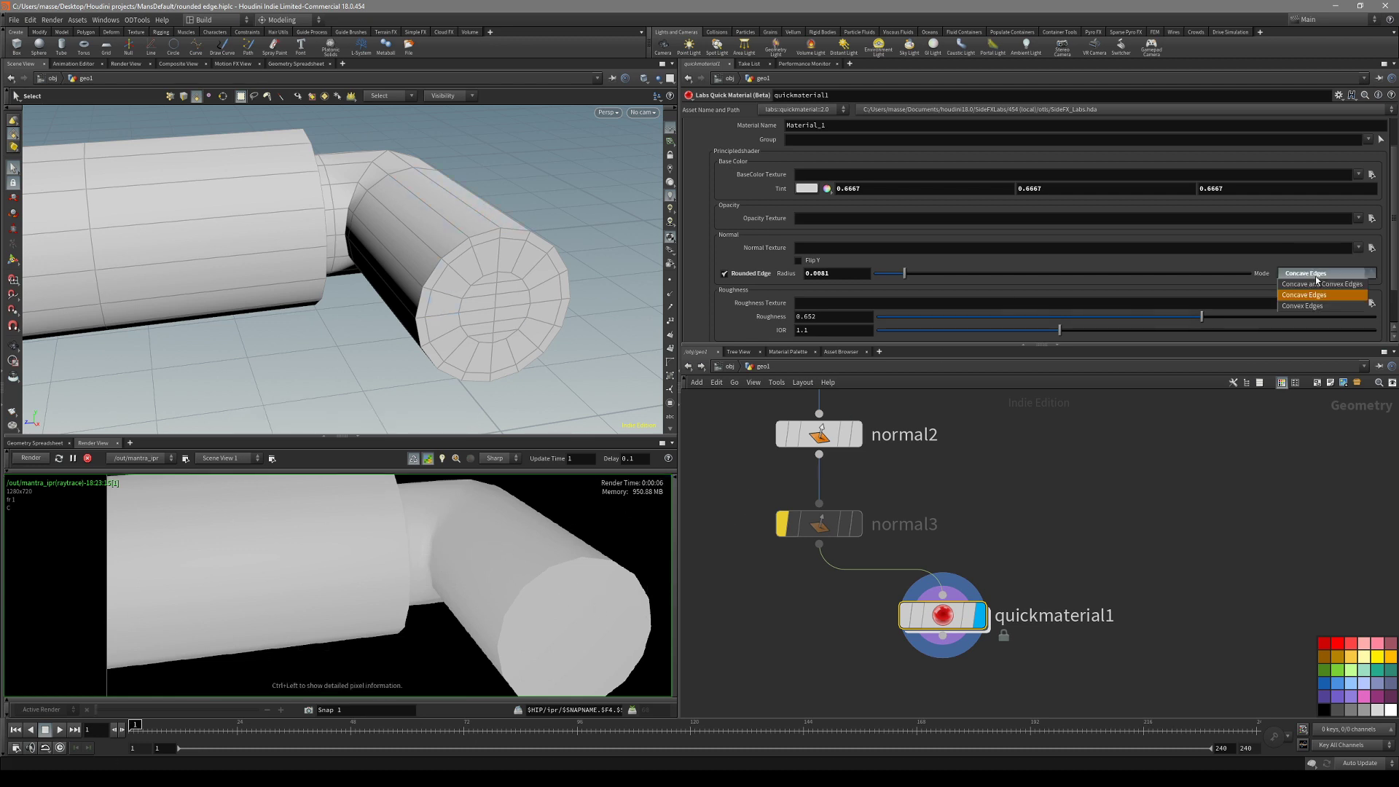
pyautogui.click(1318, 286)
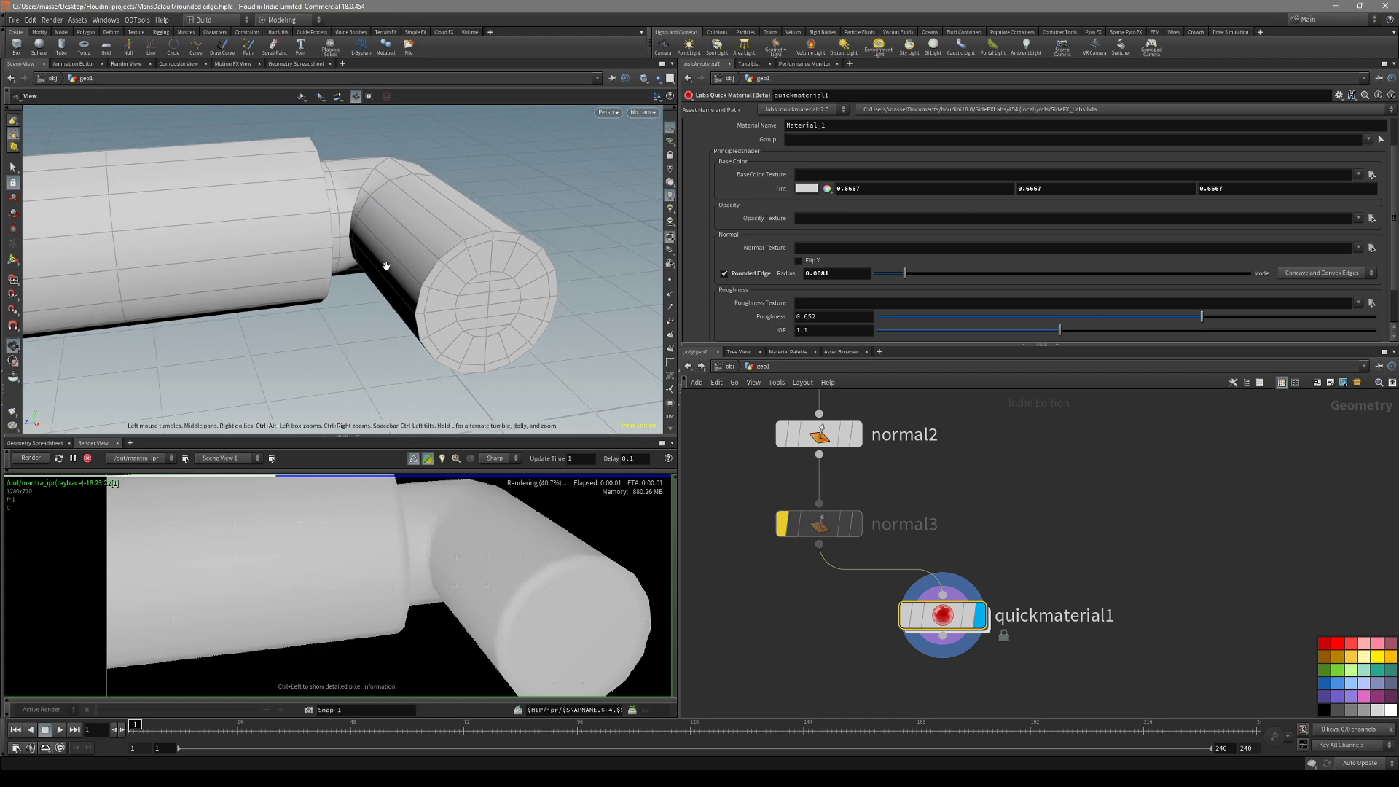
pyautogui.moveTo(905, 274); pyautogui.dragTo(898, 279)
# Frame the narrow recess on the hull in the render and set the Rounded Edge mode to Convex Edges.
pyautogui.keyDown('alt'); pyautogui.moveTo(387, 233); pyautogui.dragTo(226, 194, button='right'); pyautogui.keyUp('alt')
pyautogui.keyDown('alt'); pyautogui.moveTo(225, 194); pyautogui.dragTo(547, 268); pyautogui.keyUp('alt')
pyautogui.keyDown('alt'); pyautogui.moveTo(547, 268); pyautogui.dragTo(313, 280, button='middle'); pyautogui.keyUp('alt')
pyautogui.keyDown('alt'); pyautogui.moveTo(313, 281); pyautogui.dragTo(484, 212); pyautogui.keyUp('alt')
pyautogui.keyDown('alt'); pyautogui.moveTo(485, 212); pyautogui.dragTo(302, 230, button='middle'); pyautogui.keyUp('alt')
pyautogui.keyDown('alt'); pyautogui.moveTo(303, 230); pyautogui.dragTo(493, 235, button='right'); pyautogui.keyUp('alt')
pyautogui.keyDown('alt'); pyautogui.moveTo(493, 234); pyautogui.dragTo(397, 219); pyautogui.keyUp('alt')
pyautogui.keyDown('alt'); pyautogui.moveTo(397, 218); pyautogui.dragTo(548, 246, button='right'); pyautogui.keyUp('alt')
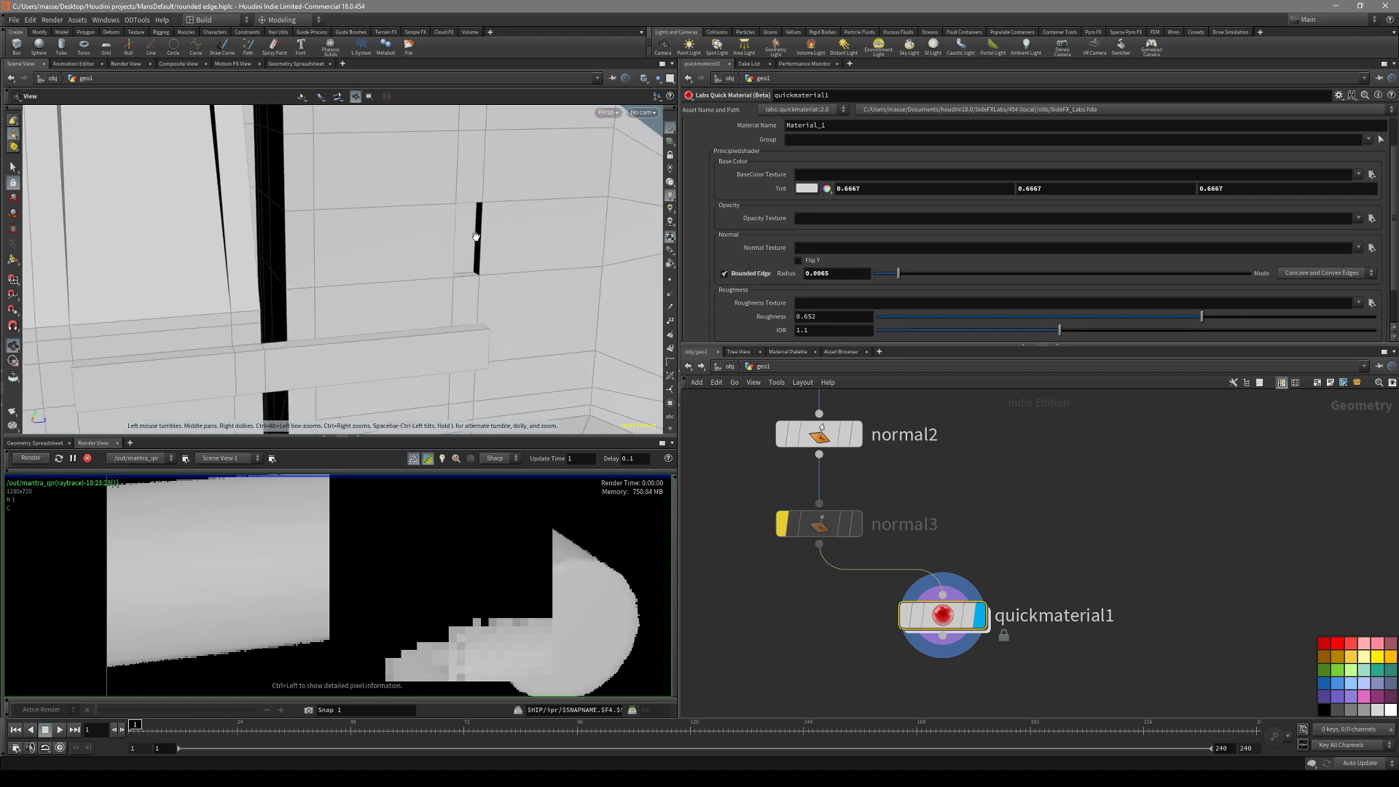
pyautogui.press('s')
pyautogui.click(462, 261)
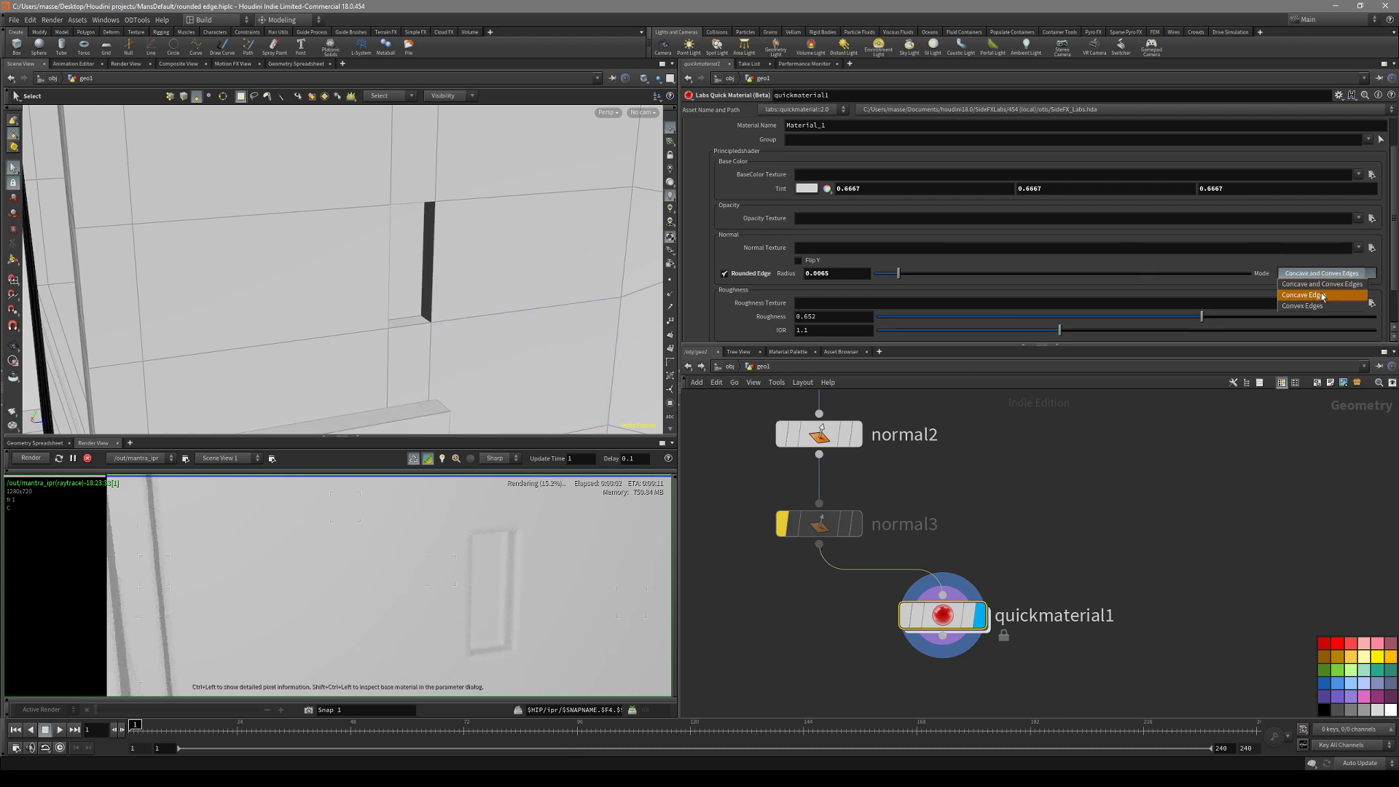
pyautogui.click(1319, 305)
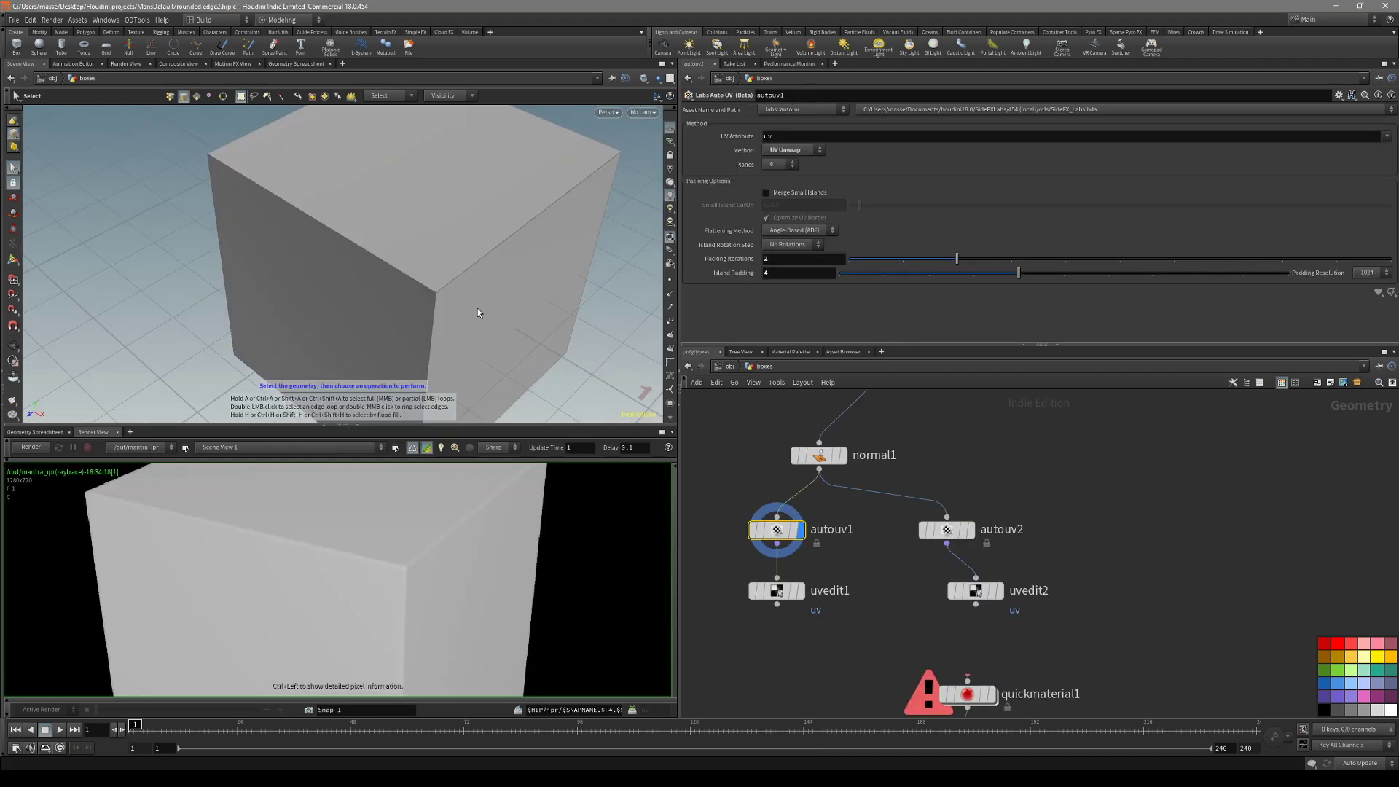
# Examine the autouv1 box from several angles in the rounded edge2 scene.
pyautogui.keyDown('alt'); pyautogui.moveTo(478, 312); pyautogui.dragTo(465, 273); pyautogui.keyUp('alt')
pyautogui.keyDown('alt'); pyautogui.moveTo(466, 273); pyautogui.dragTo(393, 347, button='right'); pyautogui.keyUp('alt')
pyautogui.keyDown('alt'); pyautogui.moveTo(393, 346); pyautogui.dragTo(387, 334, button='middle'); pyautogui.keyUp('alt')
pyautogui.keyDown('alt'); pyautogui.moveTo(387, 334); pyautogui.dragTo(458, 351); pyautogui.keyUp('alt')
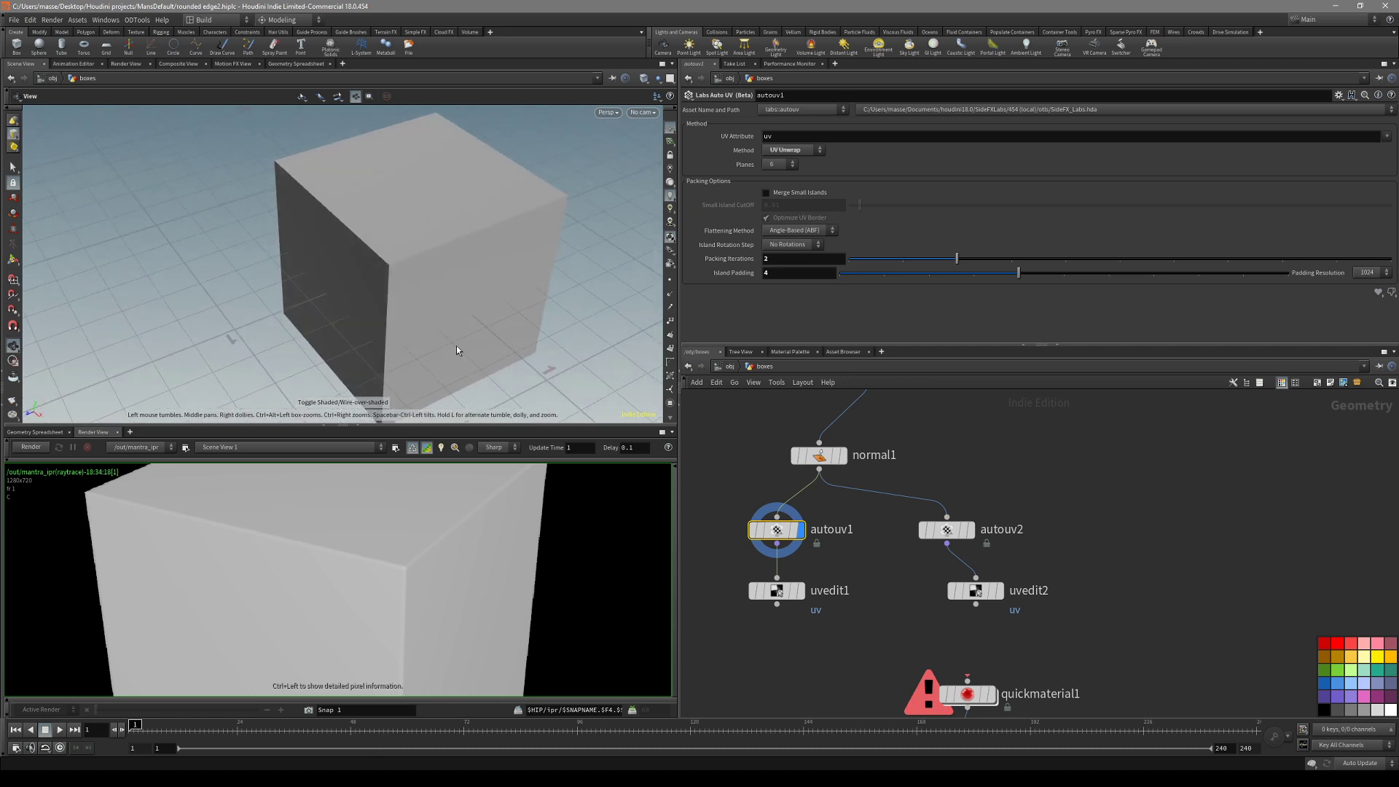
pyautogui.press('s')
pyautogui.moveTo(902, 604); pyautogui.dragTo(910, 587, button='middle')
pyautogui.keyDown('alt'); pyautogui.moveTo(466, 342); pyautogui.dragTo(510, 343); pyautogui.keyUp('alt')
# Display uvedit1 and examine the box's UV layout in the UV view.
pyautogui.click(798, 583)
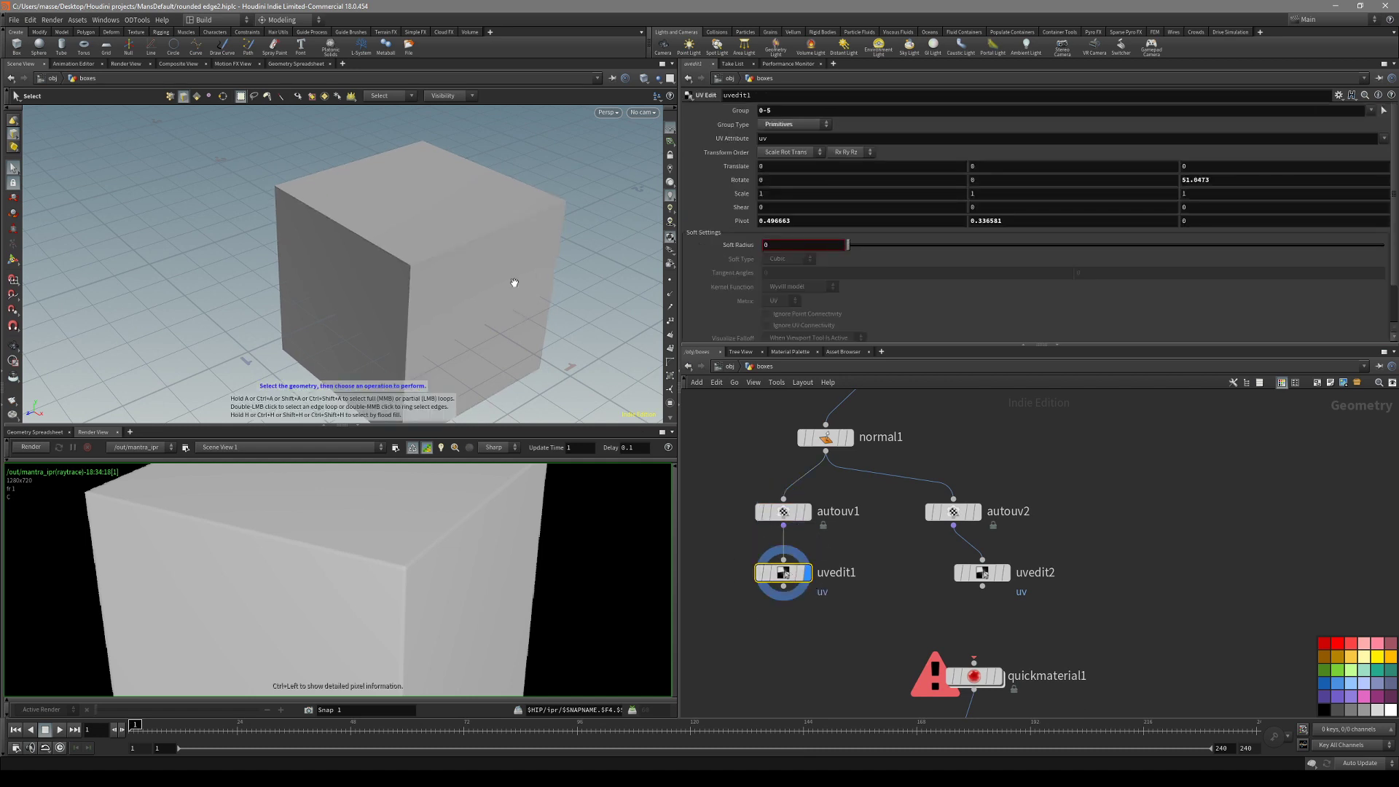
pyautogui.hotkey('space', '5')
pyautogui.moveTo(371, 316); pyautogui.dragTo(494, 310, button='right')
pyautogui.moveTo(430, 314); pyautogui.dragTo(426, 294, button='middle')
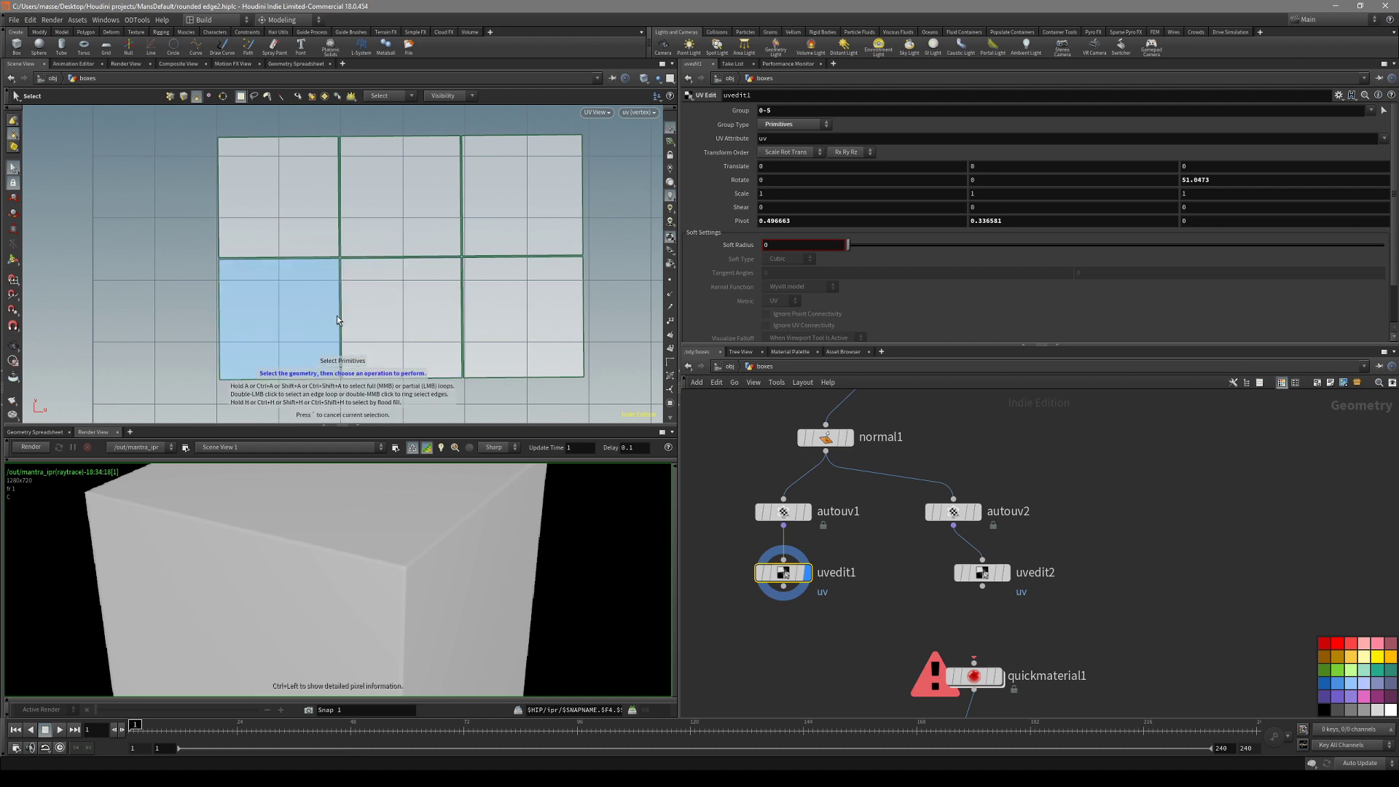
pyautogui.scroll(4, 462, 228)
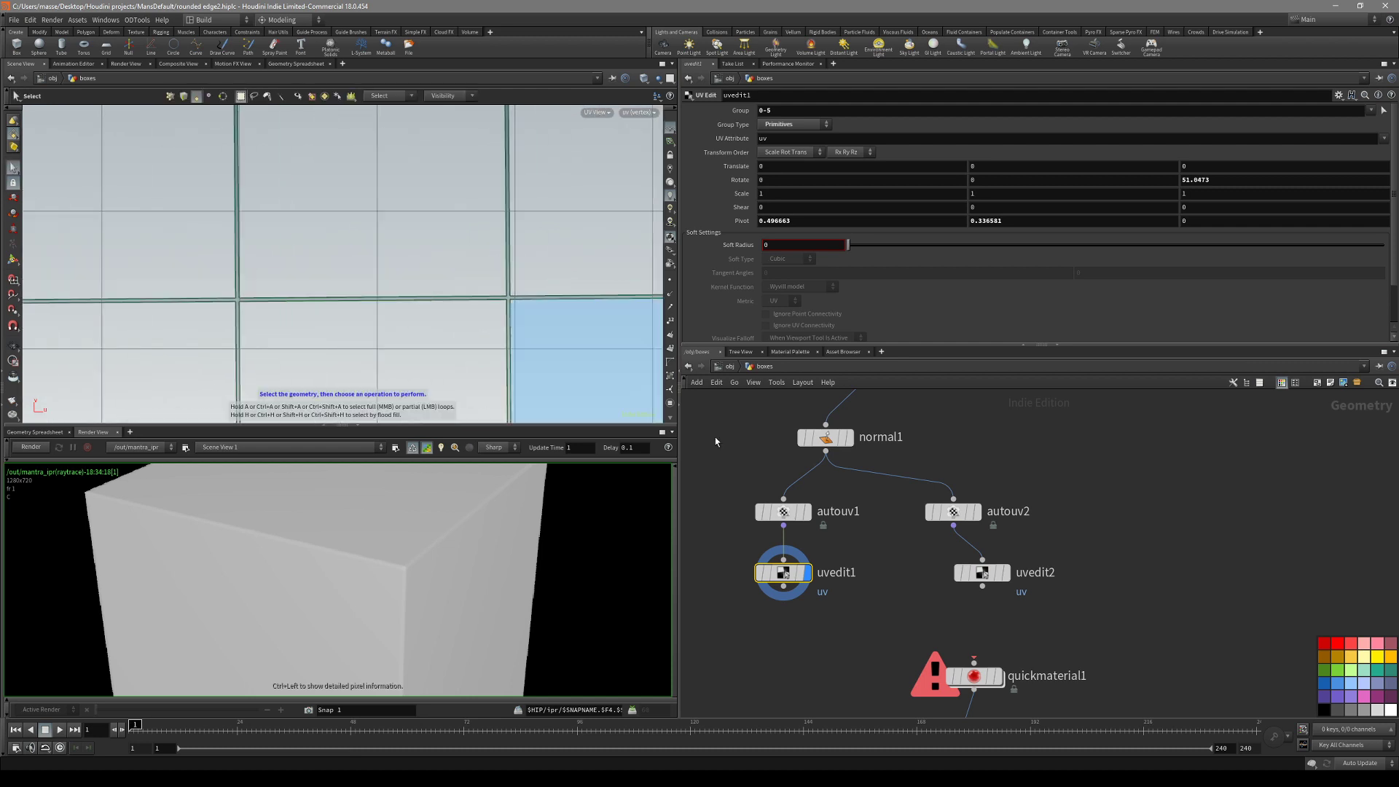
# Display uvedit2 and examine its UV layout and seams for comparison with uvedit1.
pyautogui.click(982, 574)
pyautogui.click(1006, 574)
pyautogui.moveTo(441, 265); pyautogui.dragTo(324, 298, button='right')
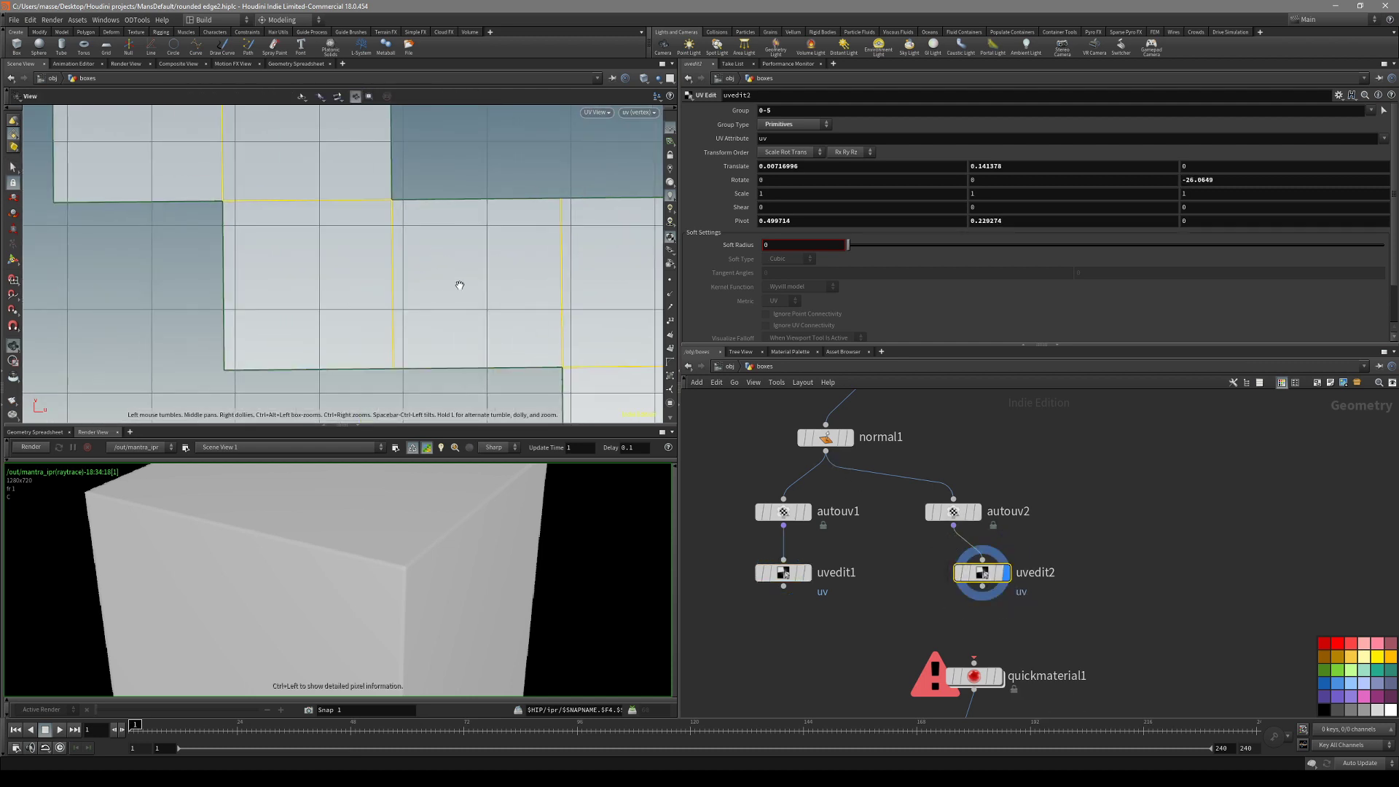
pyautogui.moveTo(335, 272); pyautogui.dragTo(394, 330, button='middle')
pyautogui.moveTo(393, 331); pyautogui.dragTo(318, 289, button='right')
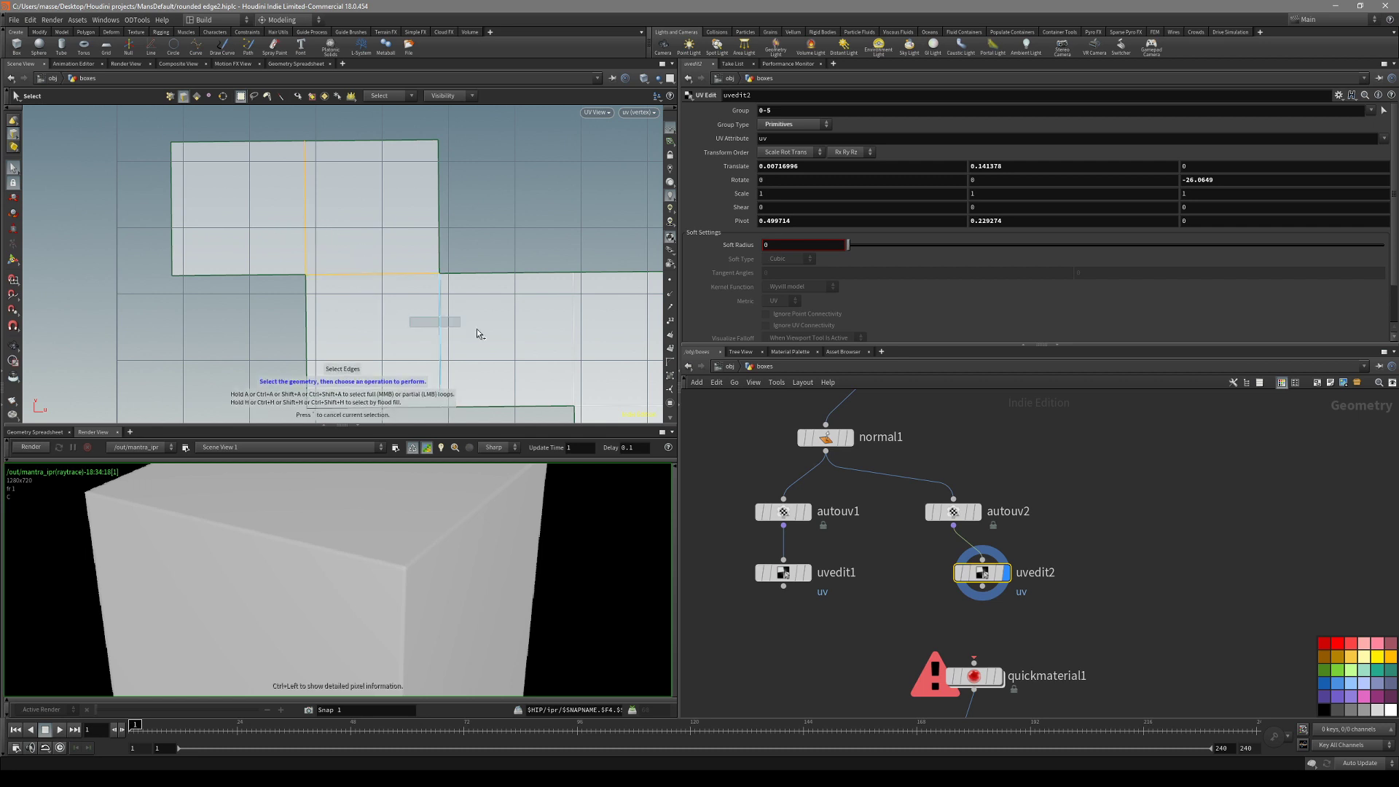
pyautogui.moveTo(540, 314); pyautogui.dragTo(452, 270, button='middle')
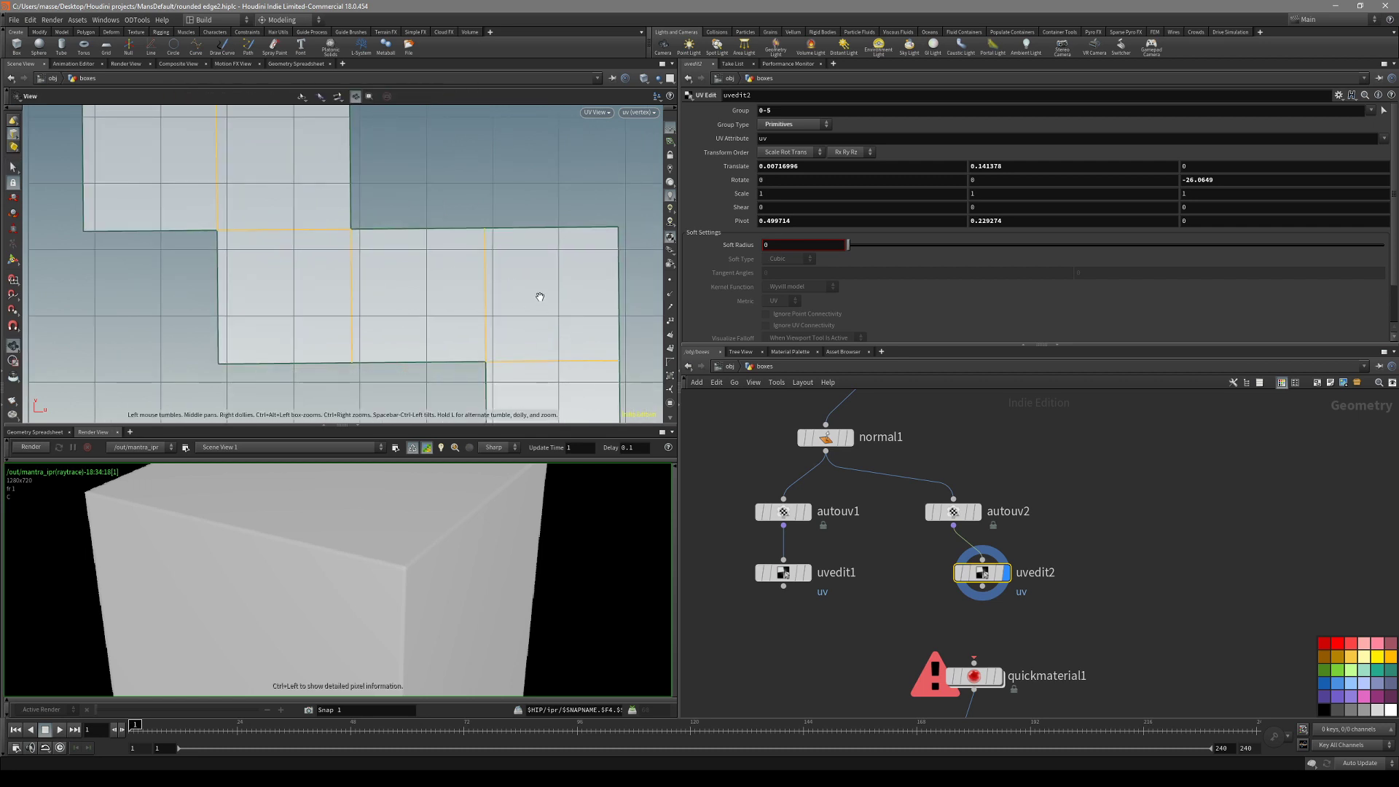
# Return to the perspective view and inspect the uvedit2 box up close.
pyautogui.hotkey('space', '1')
pyautogui.moveTo(444, 319); pyautogui.dragTo(401, 248)
pyautogui.moveTo(401, 248); pyautogui.dragTo(493, 227, button='right')
pyautogui.moveTo(493, 226)
pyautogui.mouseDown()
pyautogui.moveTo(490, 262)
pyautogui.moveTo(493, 237)
pyautogui.mouseUp()
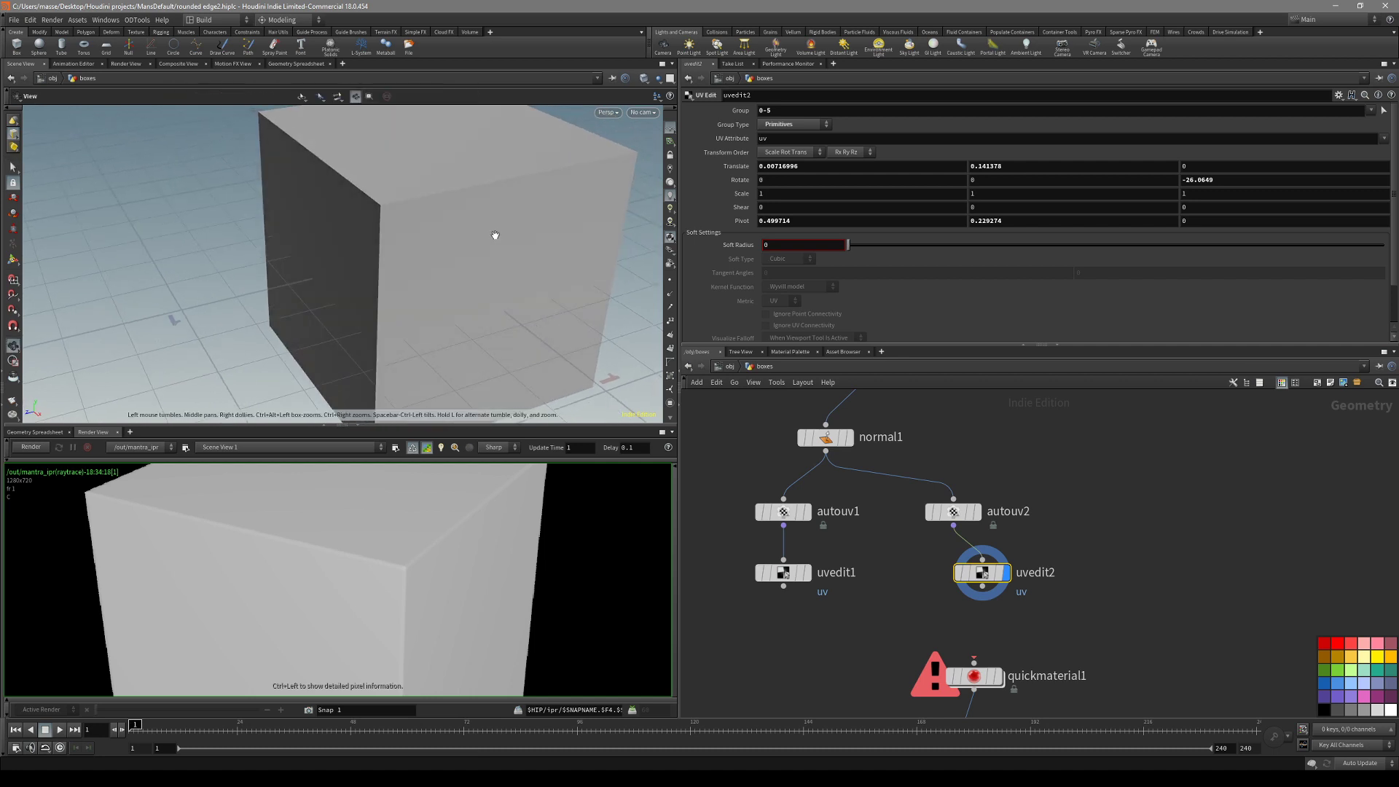
# Recheck the shared edges and island borders of the uvedit2 layout in the UV view, and return to perspective.
pyautogui.hotkey('space', '5')
pyautogui.scroll(-2, 461, 268)
pyautogui.press('s')
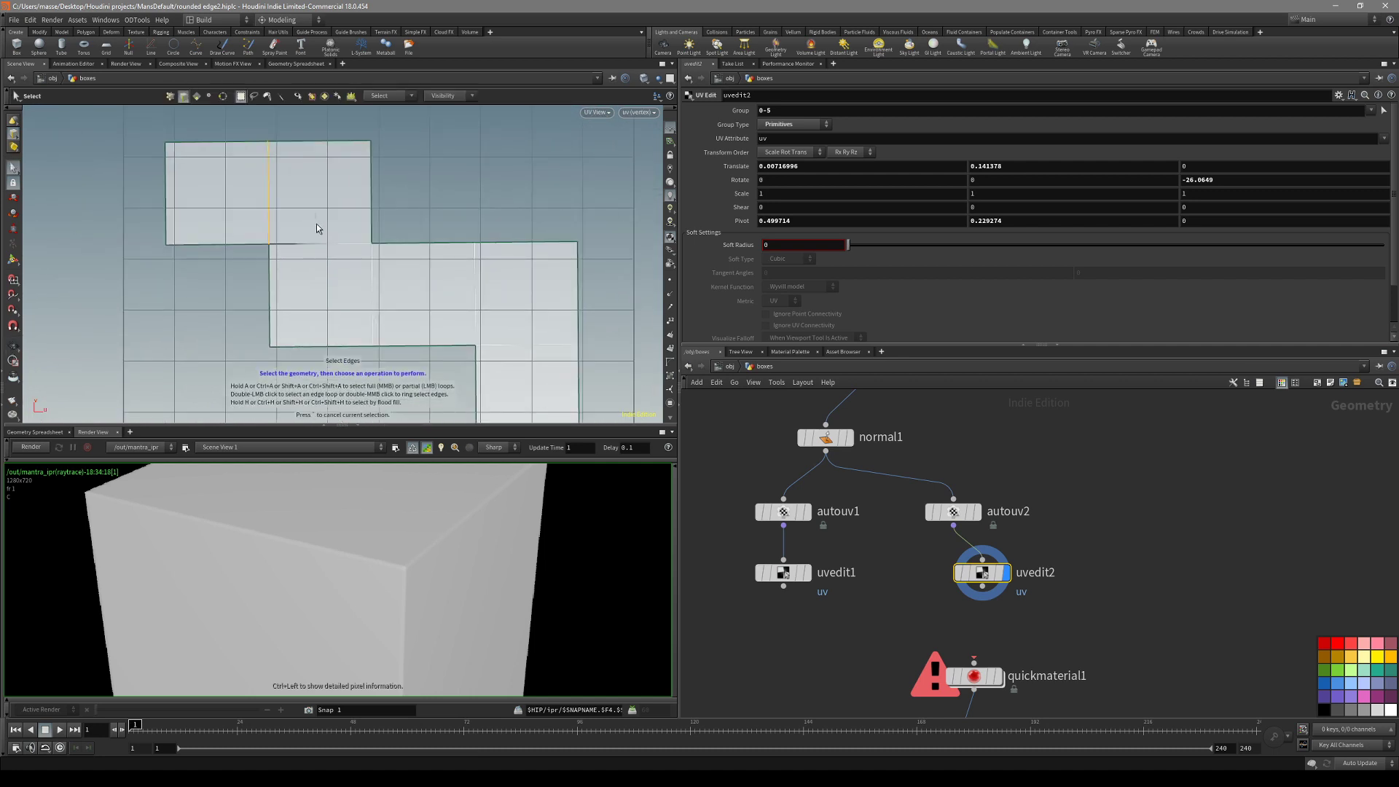
pyautogui.keyDown('alt'); pyautogui.moveTo(458, 306); pyautogui.dragTo(414, 275, button='middle'); pyautogui.keyUp('alt')
pyautogui.keyDown('alt'); pyautogui.moveTo(467, 337); pyautogui.dragTo(457, 310, button='middle'); pyautogui.keyUp('alt')
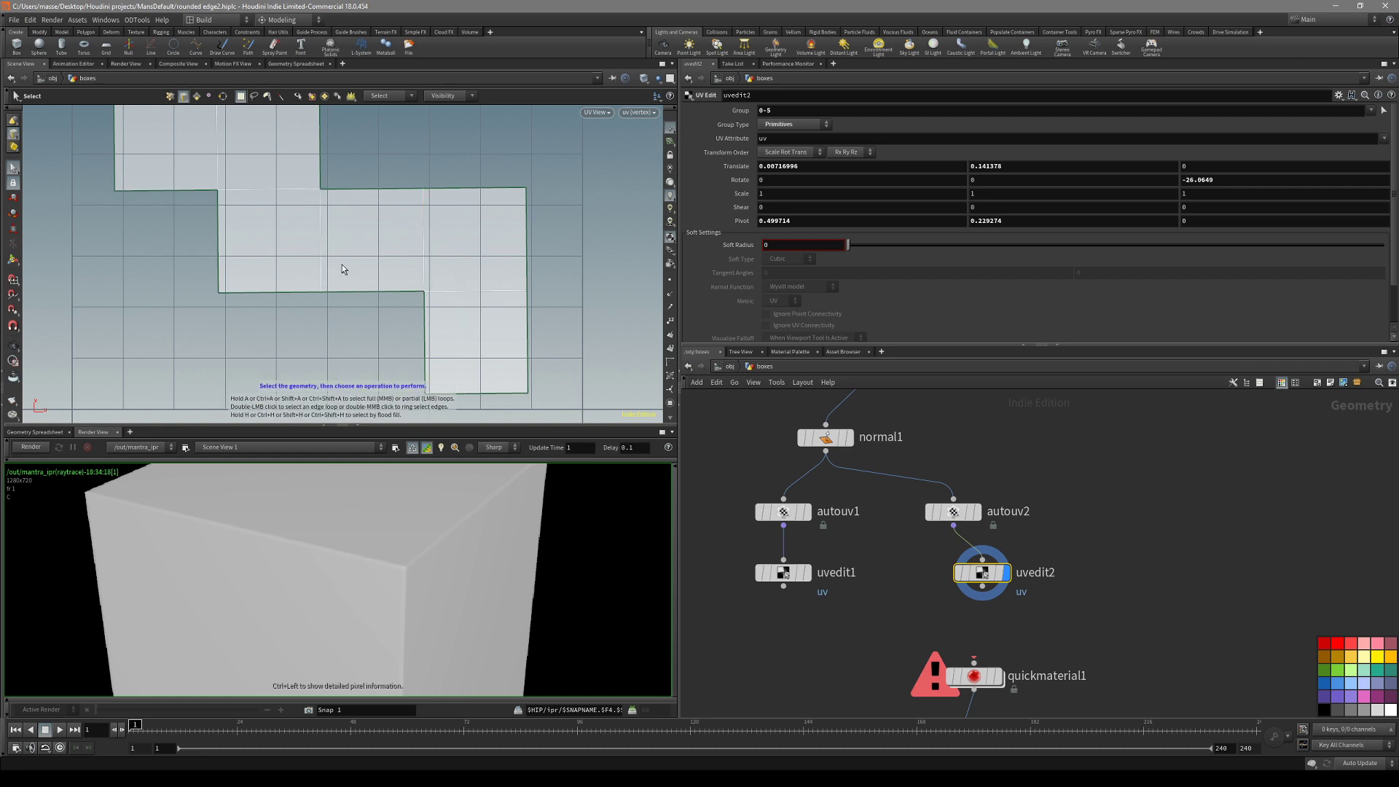
pyautogui.press('Escape')
pyautogui.hotkey('space', '1')
# Connect uvedit1 to quickmaterial1, display the material node and examine the box's rounded edges in the Mantra render.
pyautogui.moveTo(845, 580); pyautogui.dragTo(804, 444, button='middle')
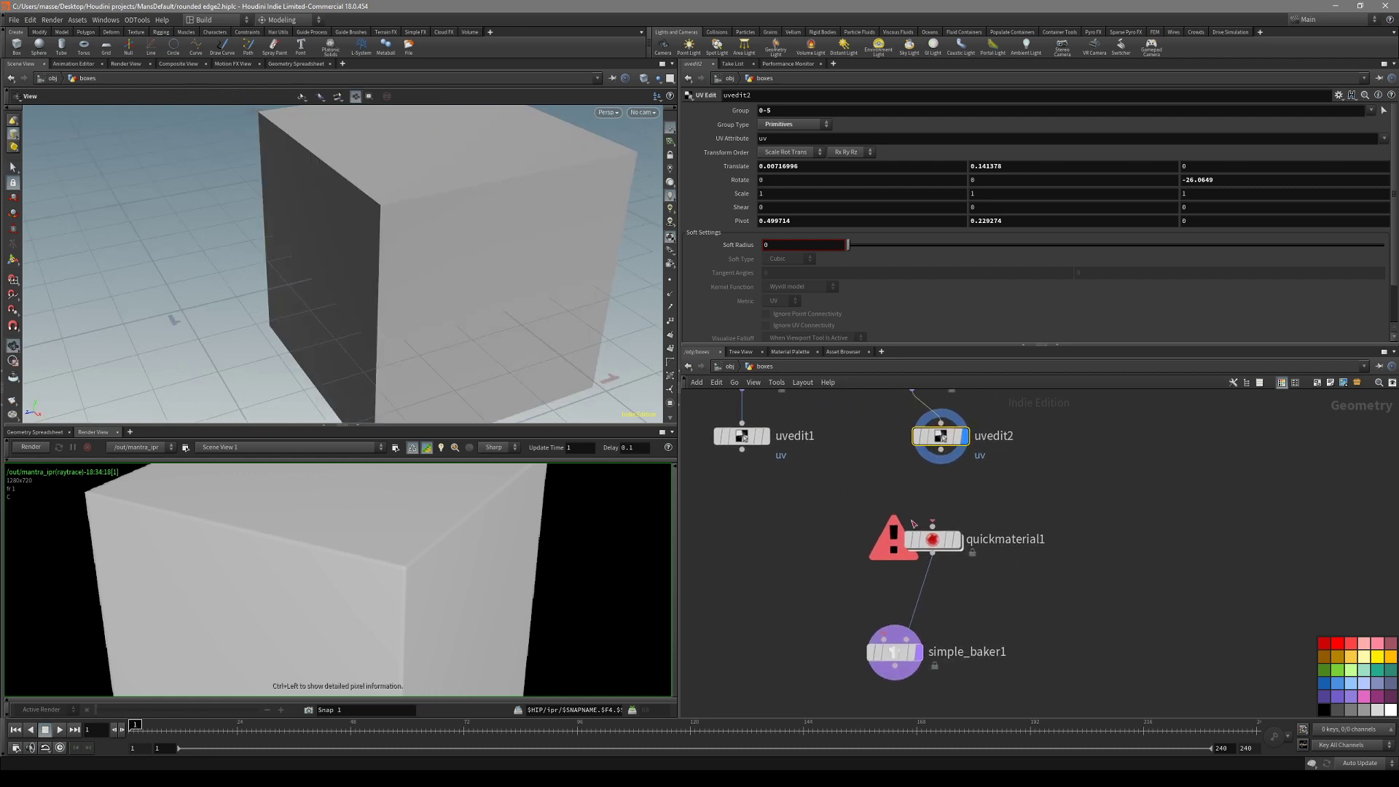
pyautogui.click(933, 540)
pyautogui.moveTo(847, 489); pyautogui.dragTo(860, 509, button='middle')
pyautogui.moveTo(756, 469); pyautogui.dragTo(947, 545)
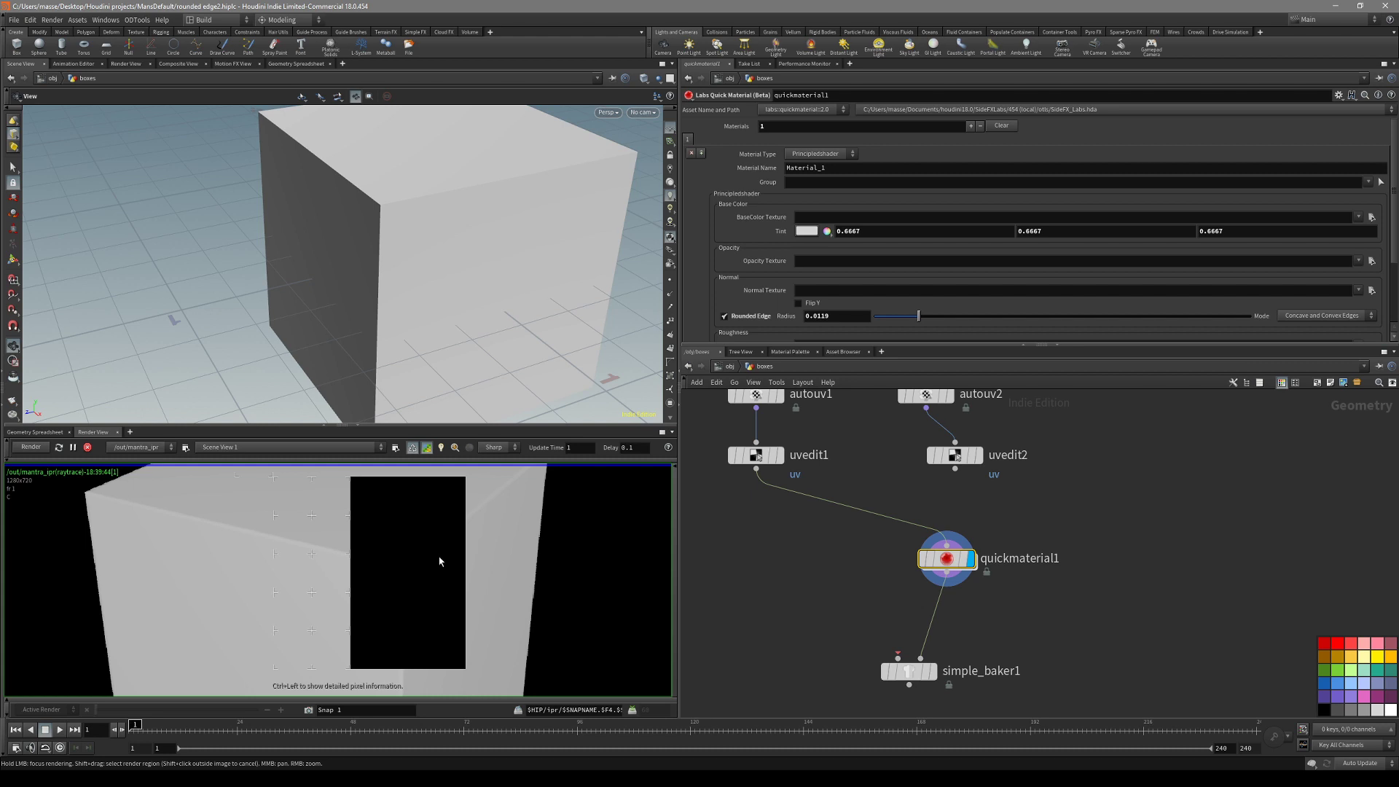
pyautogui.moveTo(379, 408); pyautogui.dragTo(327, 404)
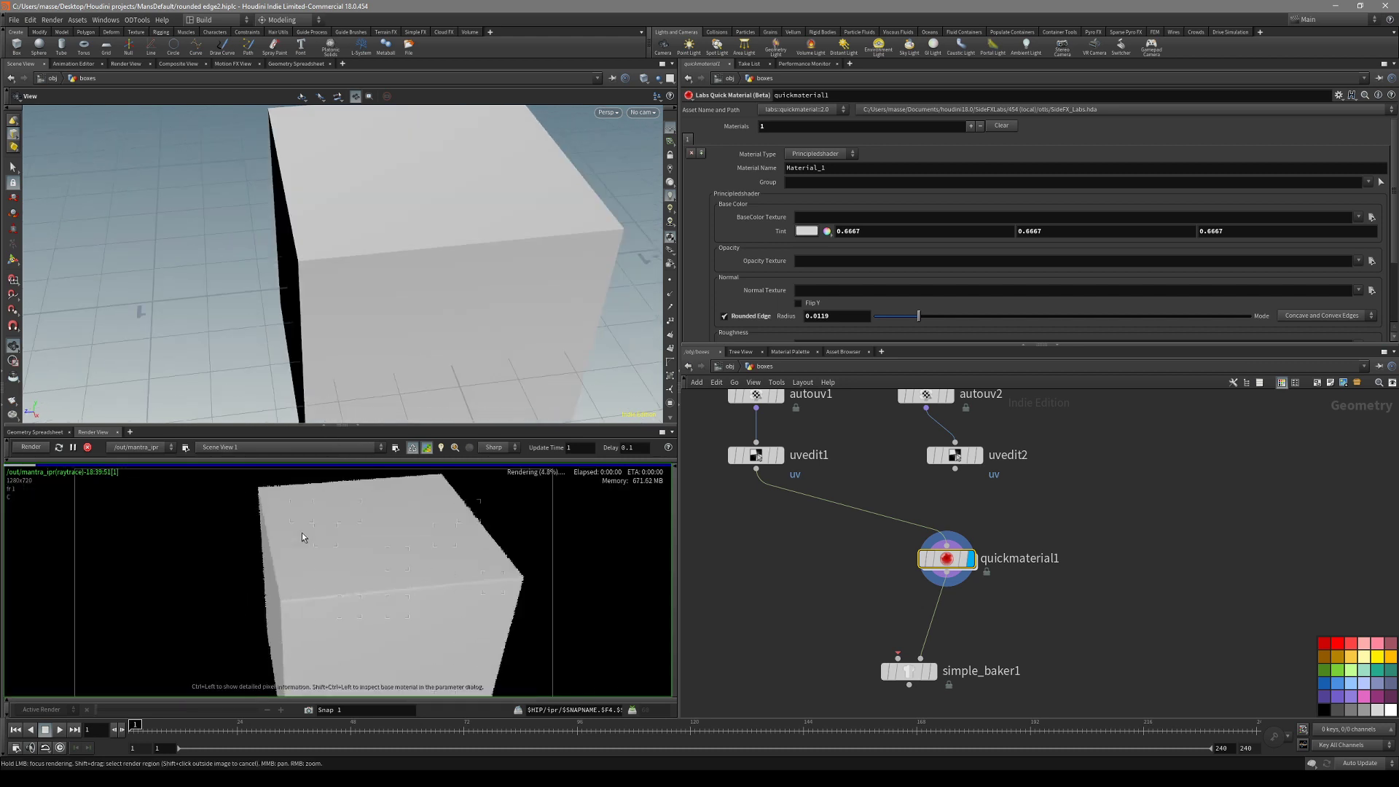
pyautogui.keyDown('alt'); pyautogui.moveTo(350, 313); pyautogui.dragTo(481, 290); pyautogui.keyUp('alt')
pyautogui.scroll(6, 328, 293)
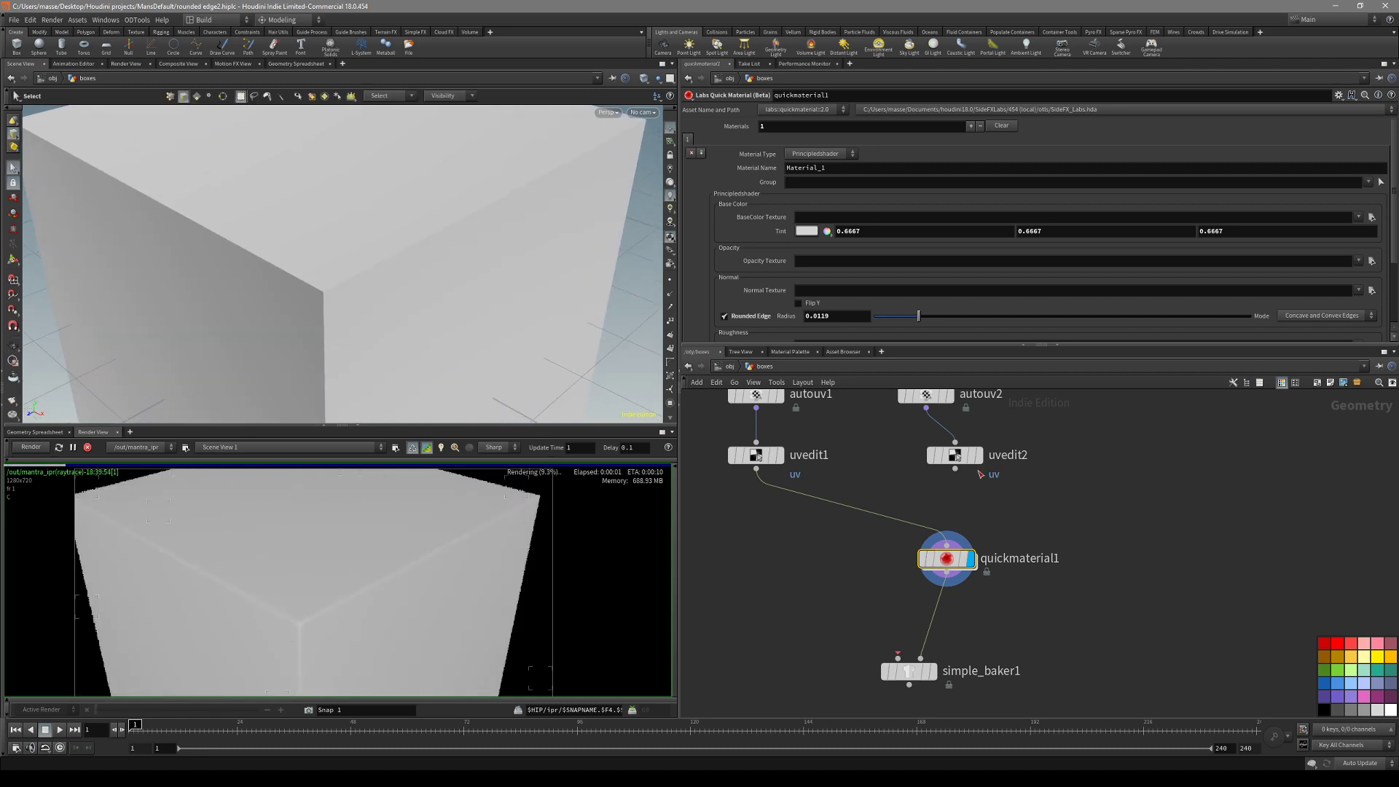
# Feed uvedit2 into quickmaterial1 instead and inspect the box corner up close in the render for comparison.
pyautogui.press('Escape')
pyautogui.moveTo(325, 608); pyautogui.dragTo(330, 559, button='middle')
pyautogui.scroll(3, 339, 558)
pyautogui.scroll(-3, 339, 559)
pyautogui.scroll(-2, 332, 550)
pyautogui.scroll(1, 355, 576)
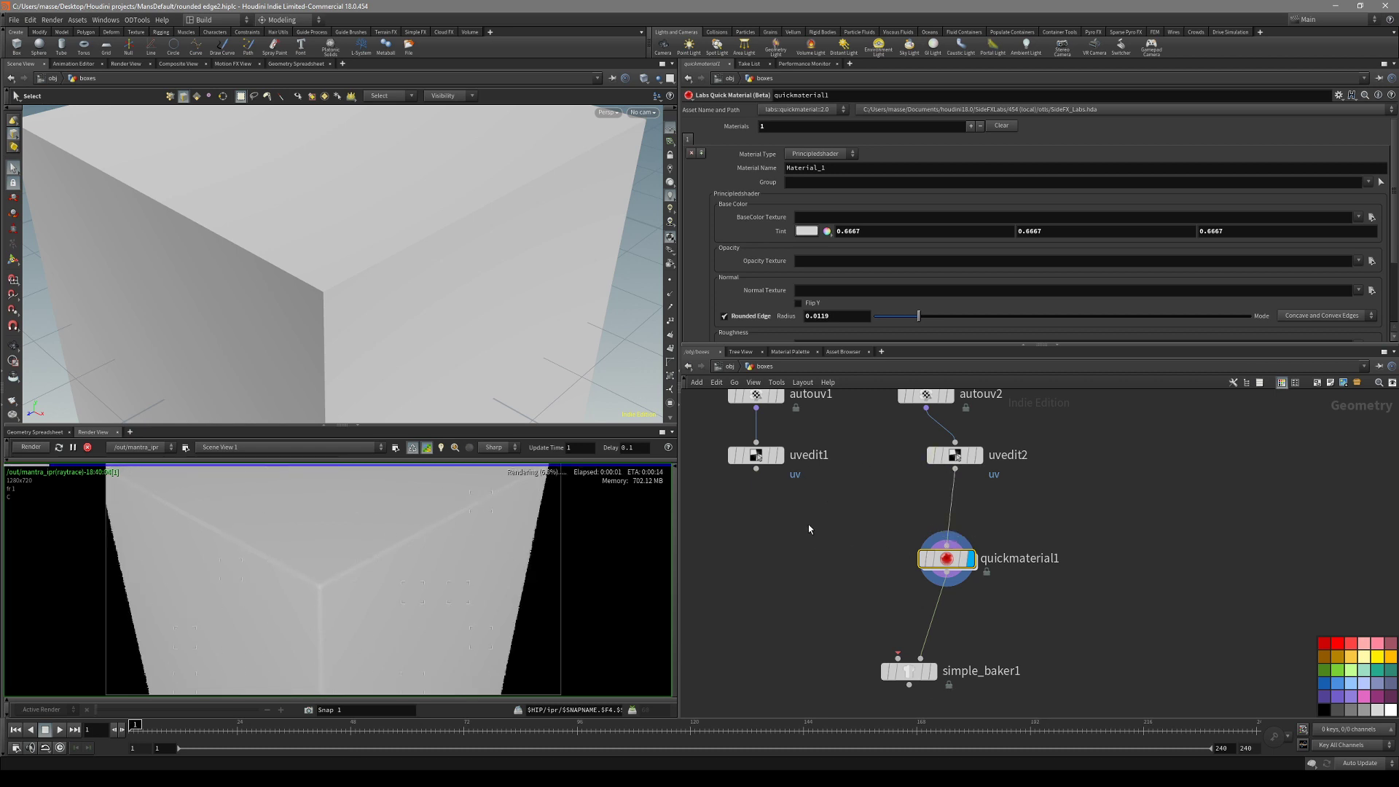
# Reconnect uvedit1 to quickmaterial1, display uvedit1, check its separated islands in the UV view and stop the render.
pyautogui.click(760, 457)
pyautogui.keyDown('ctrl'); pyautogui.click(780, 456); pyautogui.keyUp('ctrl')
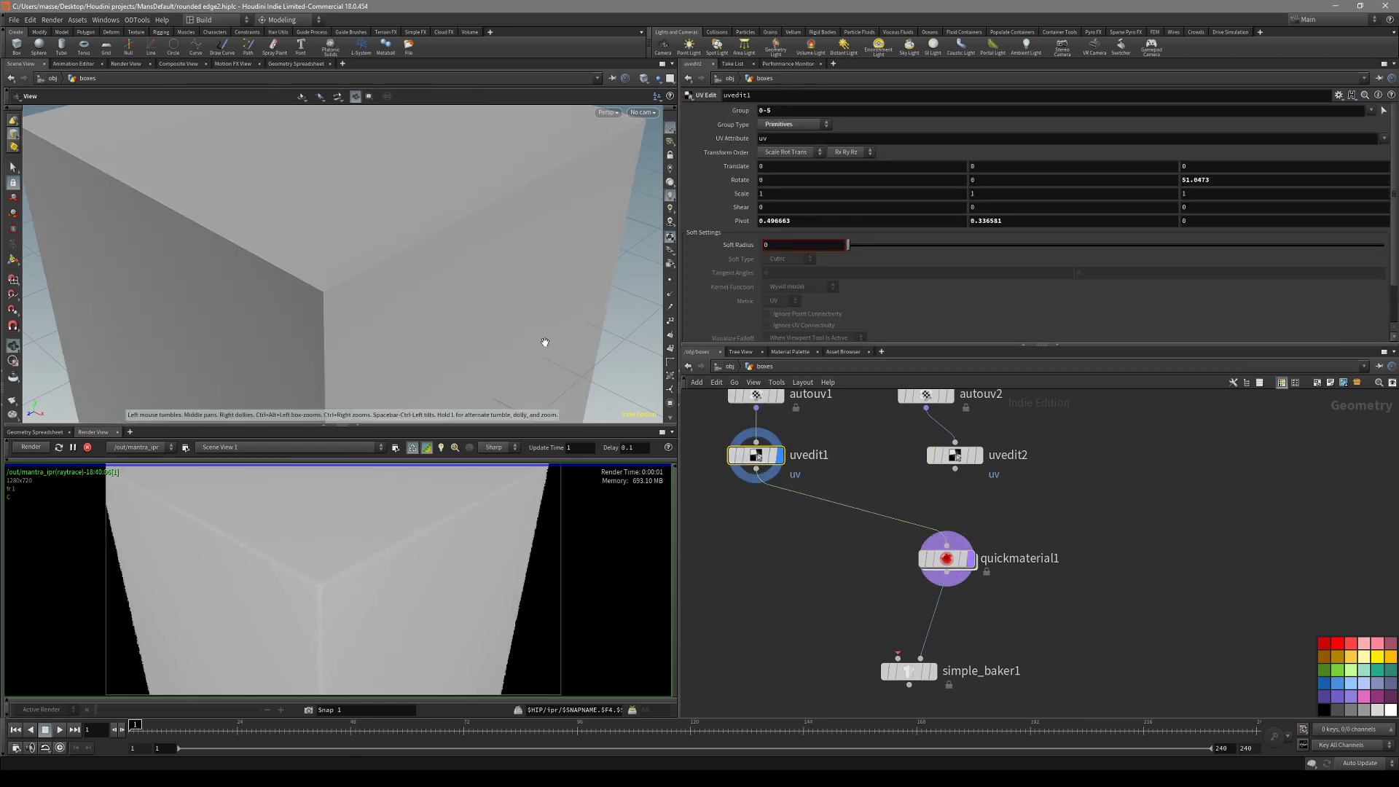
pyautogui.hotkey('space', '5')
pyautogui.moveTo(339, 272); pyautogui.dragTo(379, 349, button='middle')
pyautogui.scroll(2, 380, 349)
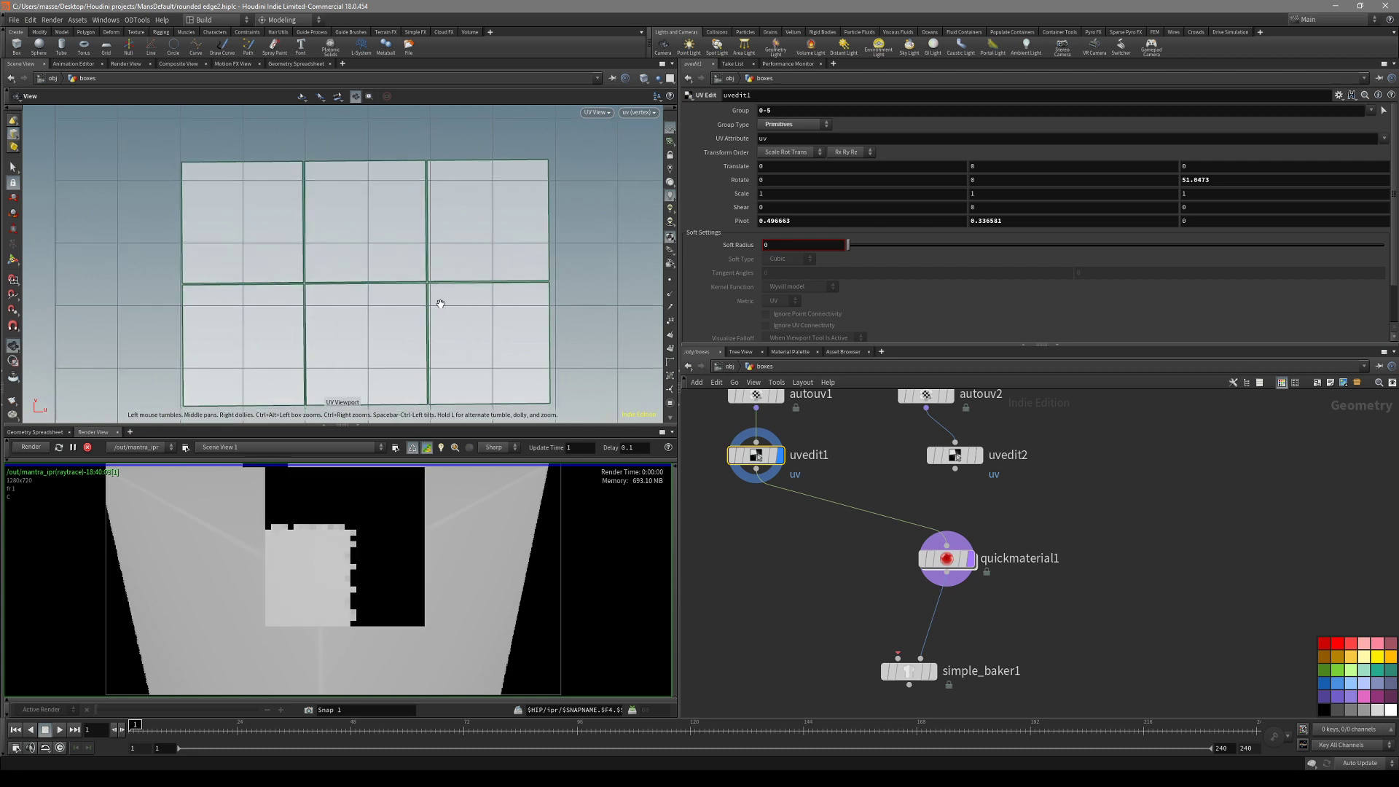
pyautogui.hotkey('space', '1')
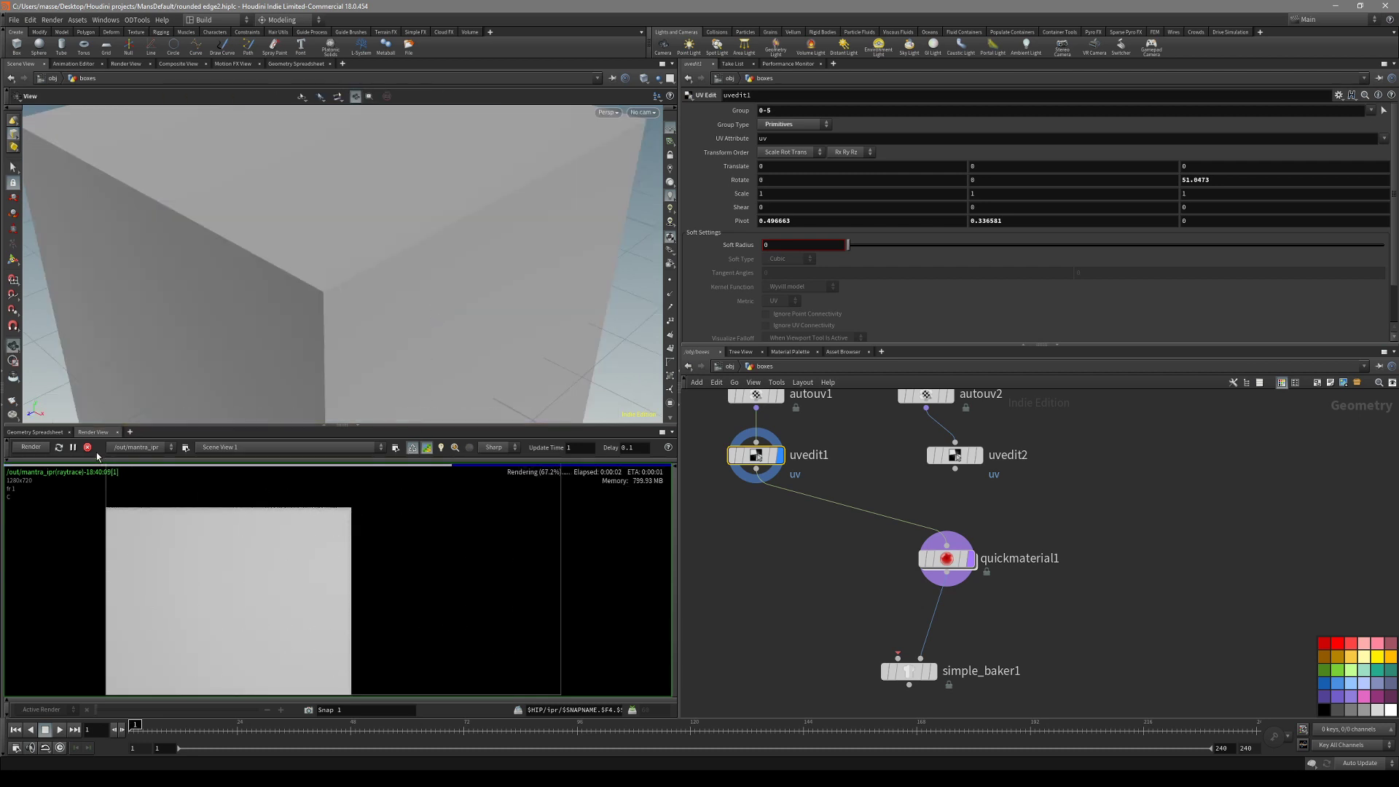
pyautogui.moveTo(360, 316); pyautogui.dragTo(408, 284)
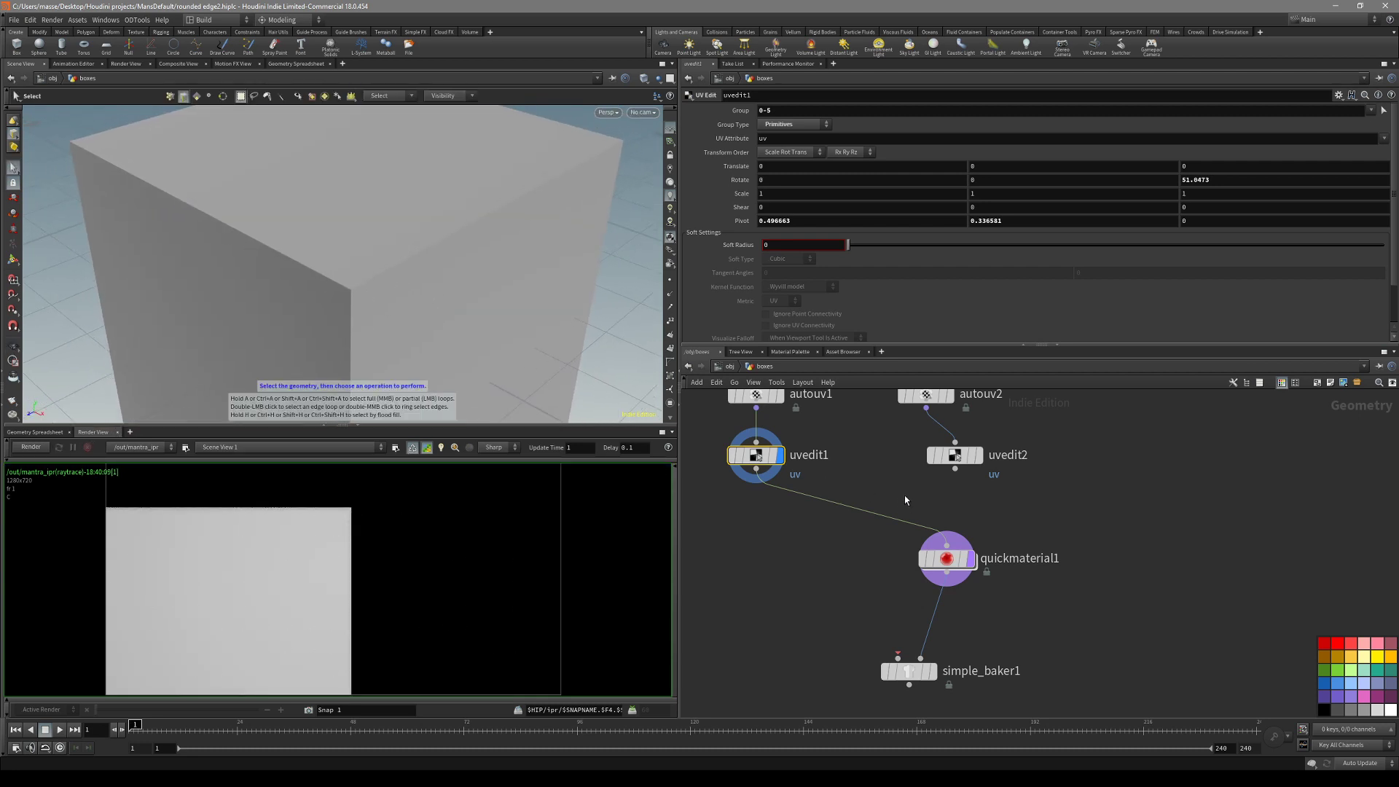
# Display simple_baker1, connect uvedit1 to its first input and bake the normal map at 1024 by 1024 resolution.
pyautogui.moveTo(905, 500); pyautogui.dragTo(897, 474, button='middle')
pyautogui.click(938, 531)
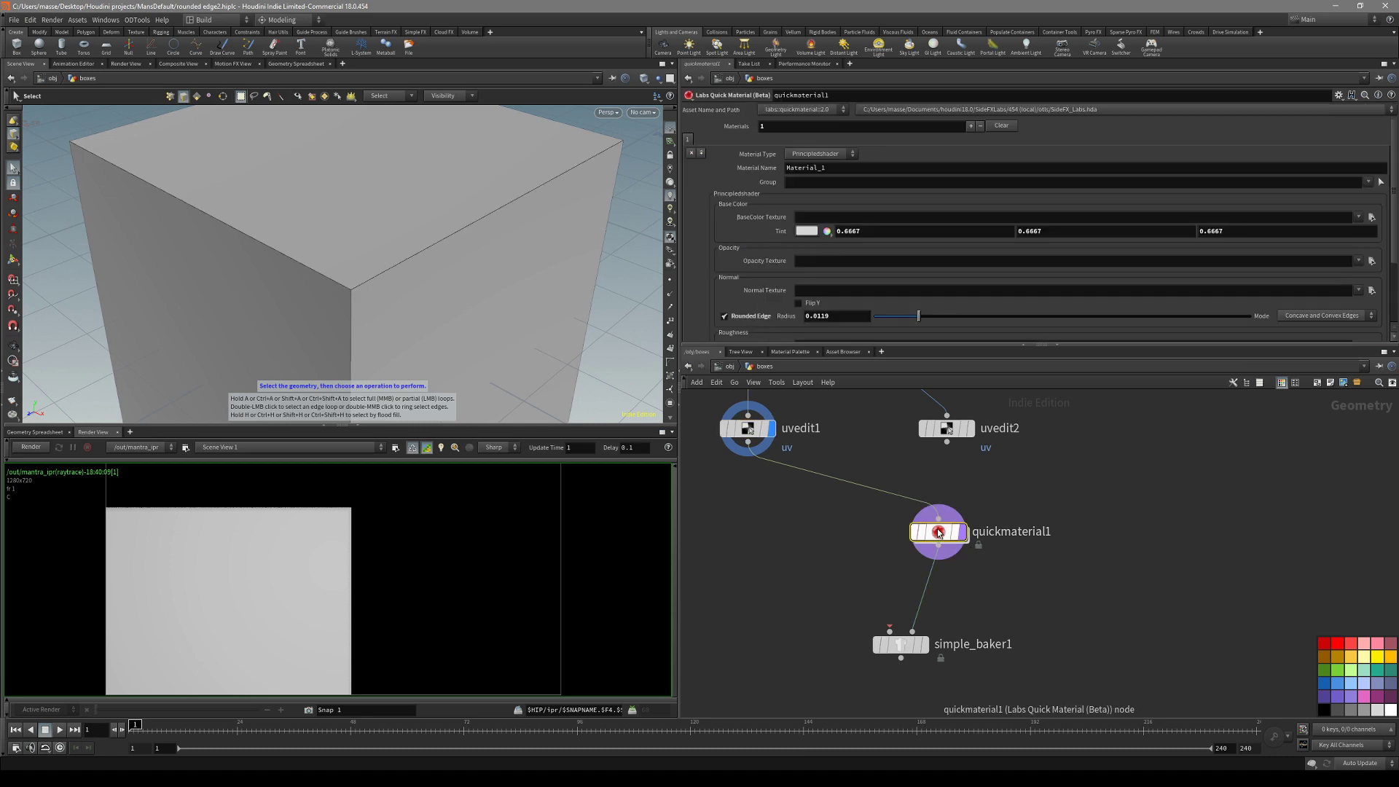
pyautogui.click(907, 643)
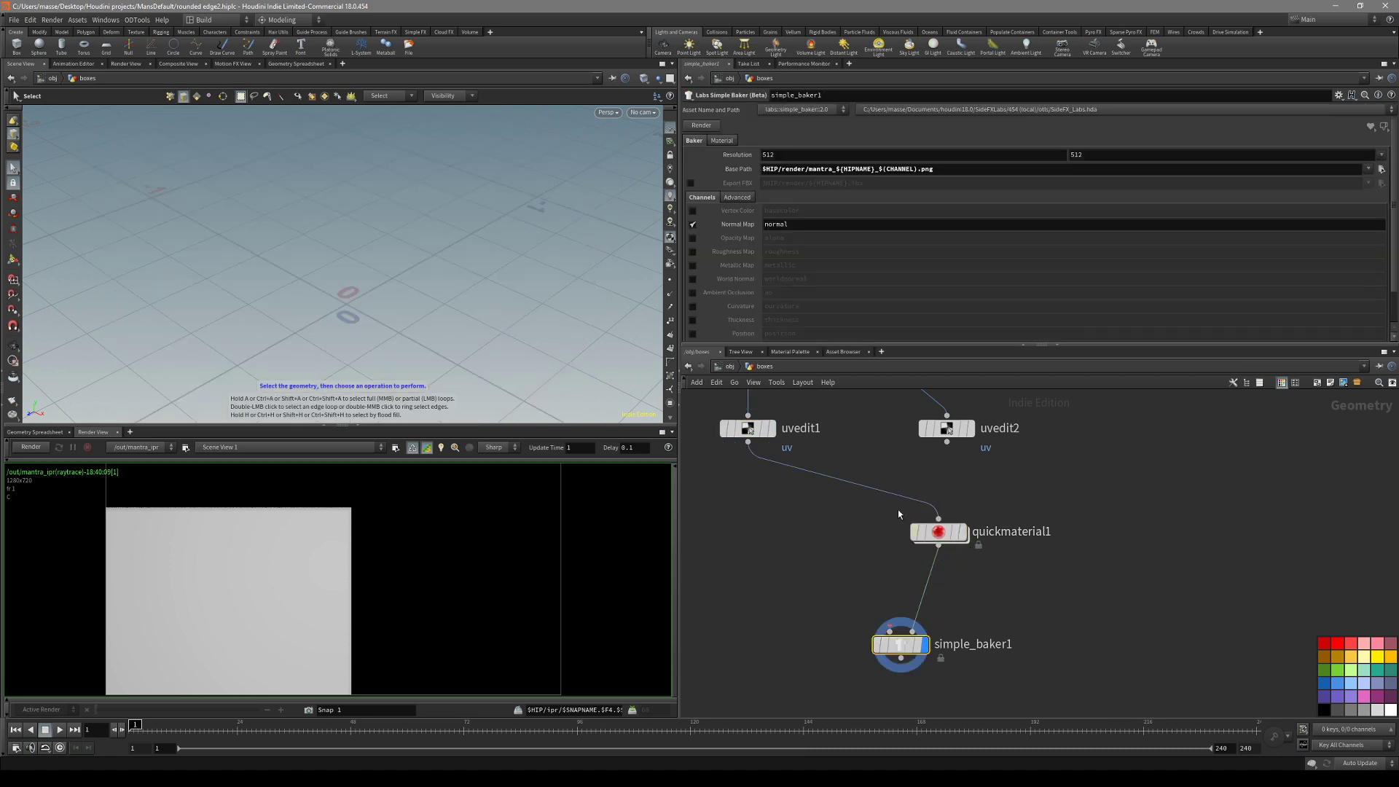
pyautogui.moveTo(764, 453); pyautogui.dragTo(890, 631)
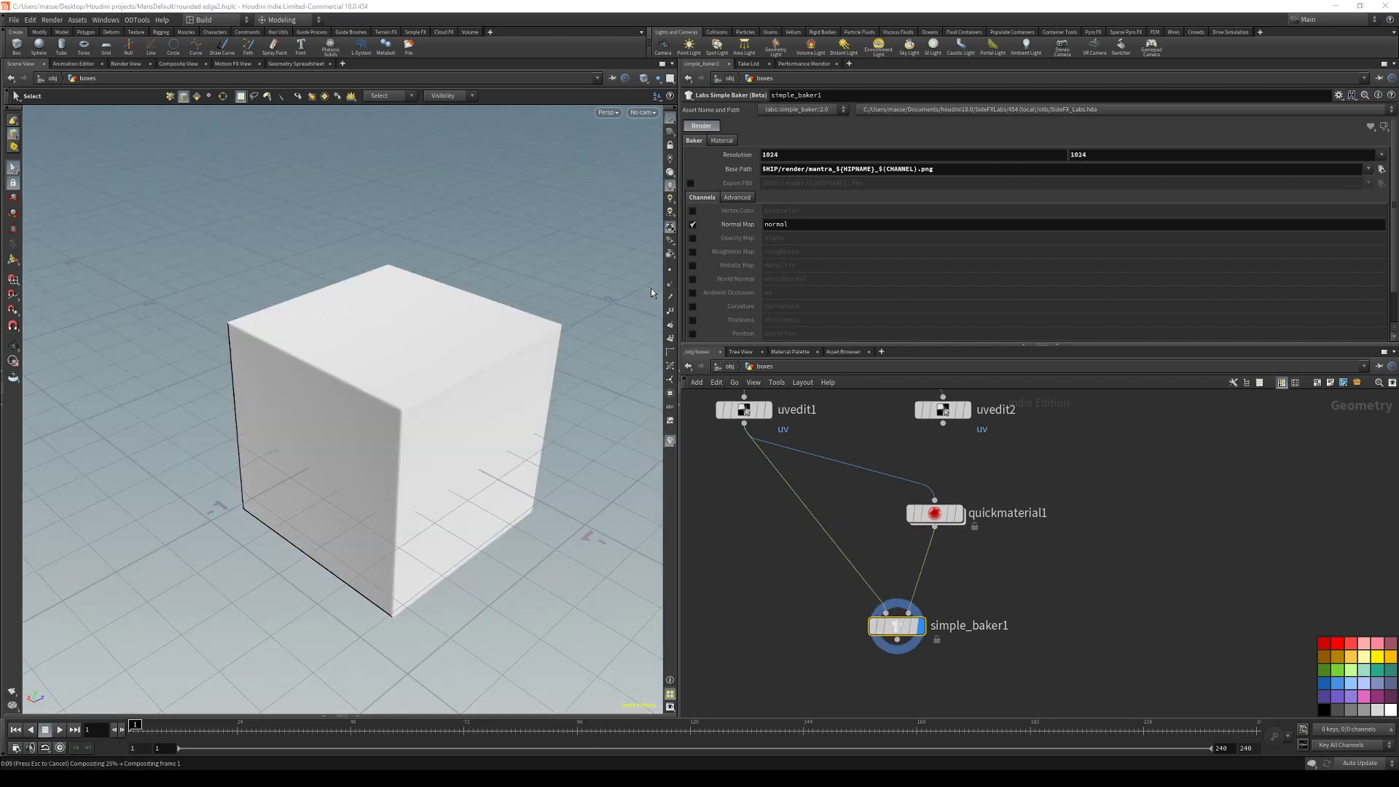
# Examine the baked uvedit1 box in shaded perspective without wireframe and check its layout in the UV view.
pyautogui.hotkey('shift', 'w')
pyautogui.moveTo(453, 465)
pyautogui.keyDown('alt'); pyautogui.mouseDown()
pyautogui.moveTo(432, 440)
pyautogui.moveTo(469, 436)
pyautogui.moveTo(342, 475)
pyautogui.moveTo(436, 402)
pyautogui.moveTo(328, 584)
pyautogui.moveTo(328, 431)
pyautogui.moveTo(499, 392)
pyautogui.moveTo(403, 432)
pyautogui.moveTo(369, 434)
pyautogui.moveTo(541, 390)
pyautogui.moveTo(396, 491)
pyautogui.moveTo(325, 510)
pyautogui.moveTo(499, 361)
pyautogui.moveTo(437, 423)
pyautogui.moveTo(515, 478)
pyautogui.moveTo(318, 481)
pyautogui.moveTo(381, 510)
pyautogui.moveTo(359, 473)
pyautogui.moveTo(344, 488)
pyautogui.moveTo(278, 484)
pyautogui.moveTo(327, 466)
pyautogui.mouseUp(); pyautogui.keyUp('alt')
pyautogui.hotkey('space', '5')
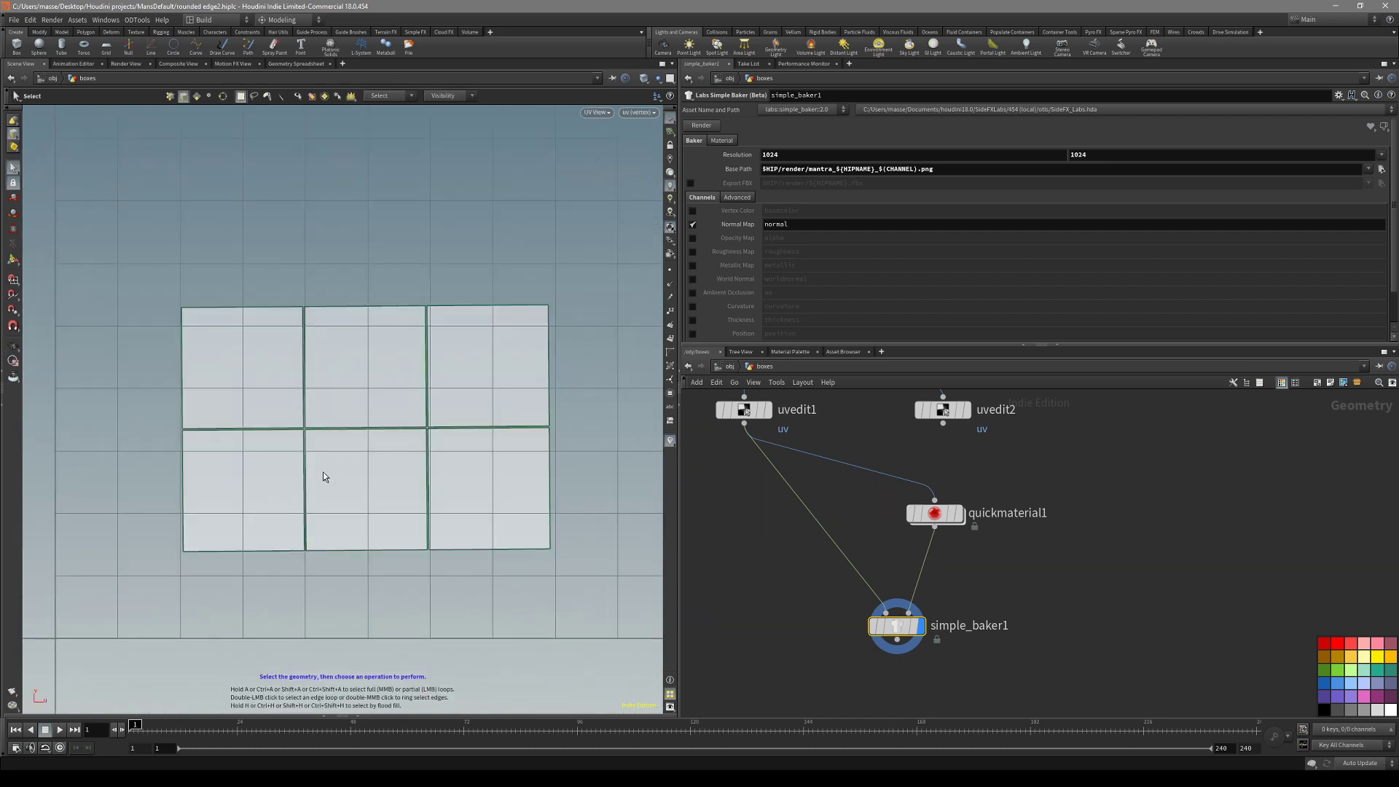
pyautogui.hotkey('space', '1')
pyautogui.moveTo(322, 473); pyautogui.dragTo(471, 434)
# Cut the uvedit1 wires and connect uvedit2 to quickmaterial1 and to the first input of simple_baker1.
pyautogui.moveTo(965, 452); pyautogui.dragTo(964, 496, button='middle')
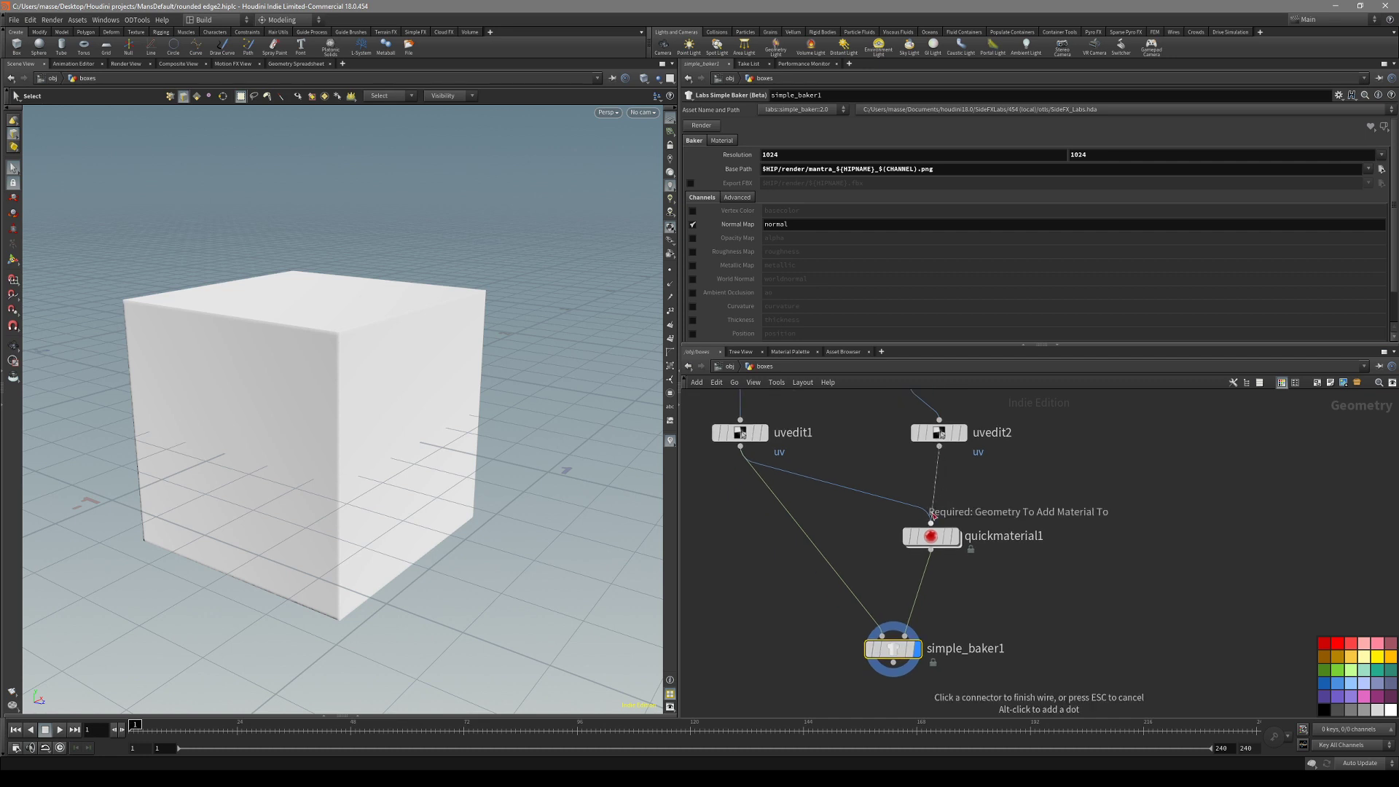
pyautogui.moveTo(957, 595); pyautogui.dragTo(937, 564, button='middle')
pyautogui.press('y')
pyautogui.moveTo(821, 483); pyautogui.dragTo(765, 503)
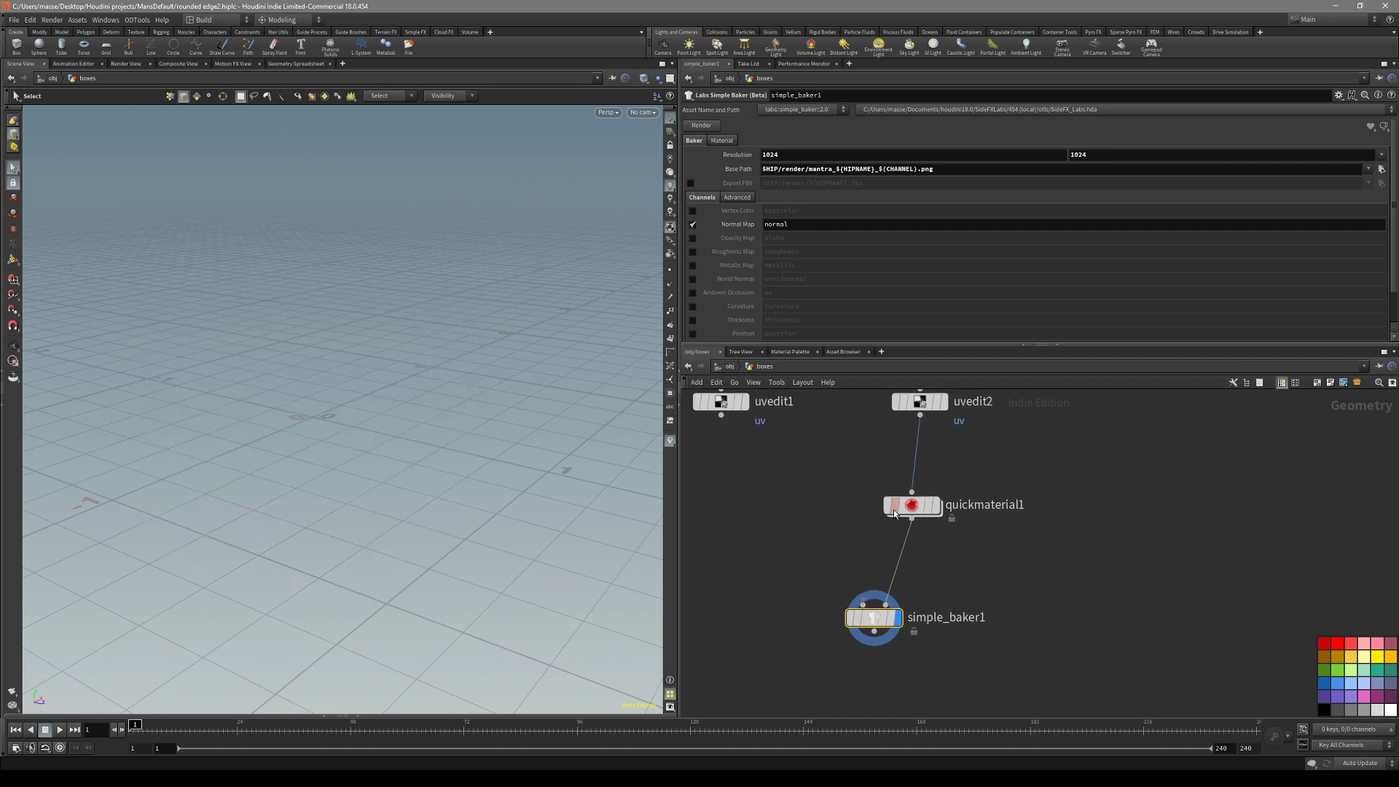
pyautogui.moveTo(912, 505); pyautogui.dragTo(1003, 516)
pyautogui.moveTo(901, 497); pyautogui.dragTo(865, 602)
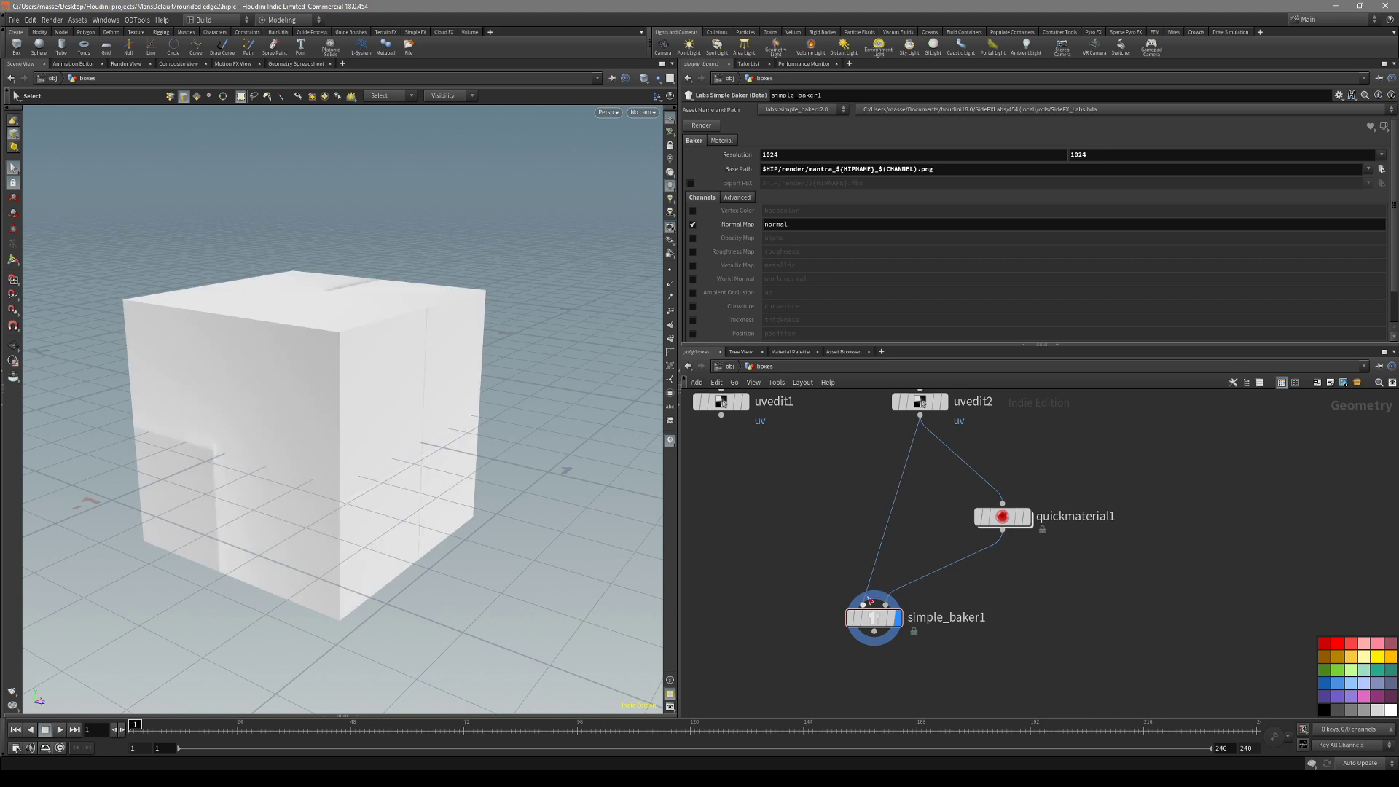
# Inspect the corners and edges of the baked uvedit2 box up close, including from below.
pyautogui.keyDown('alt'); pyautogui.moveTo(332, 369); pyautogui.dragTo(340, 413); pyautogui.keyUp('alt')
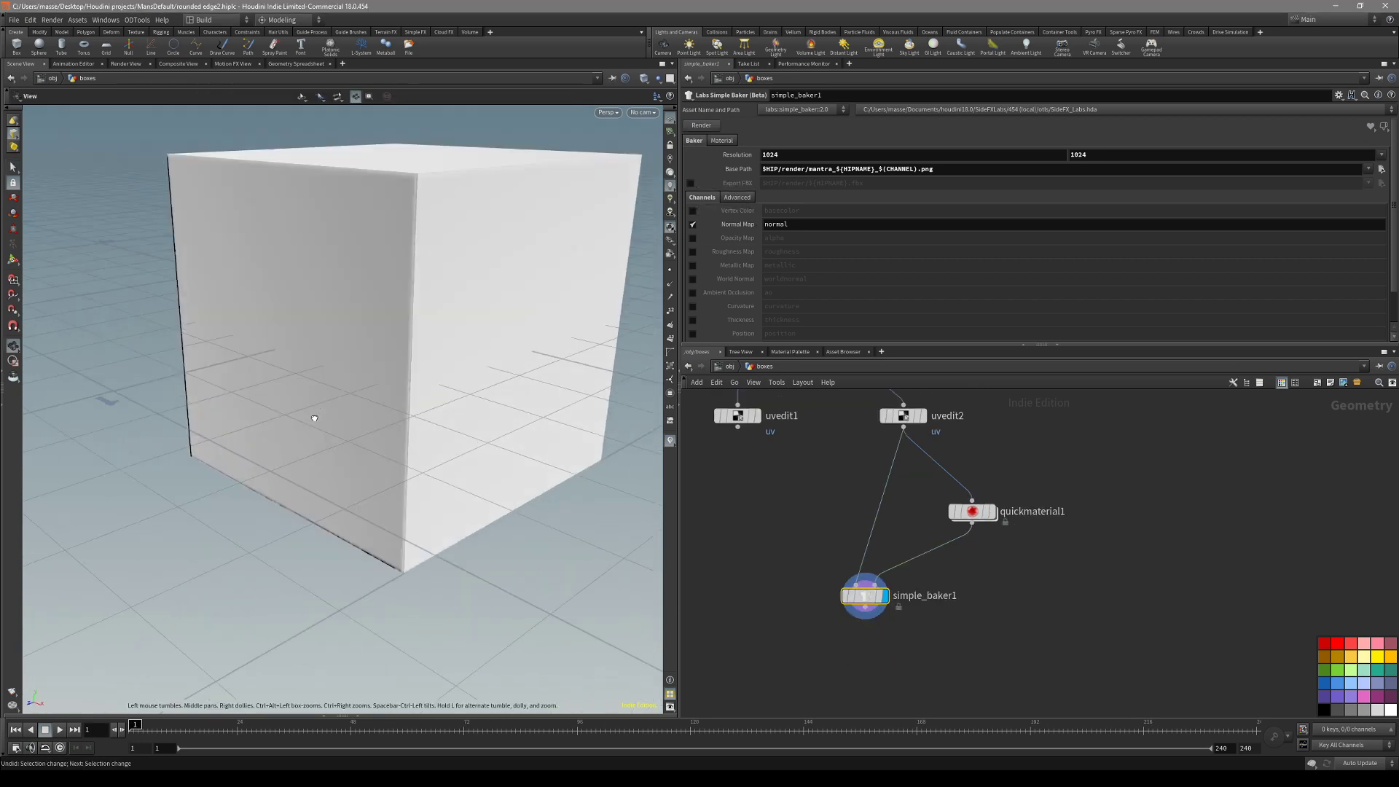
pyautogui.keyDown('alt'); pyautogui.moveTo(314, 415); pyautogui.dragTo(384, 514); pyautogui.keyUp('alt')
pyautogui.moveTo(384, 514); pyautogui.dragTo(523, 531, button='right')
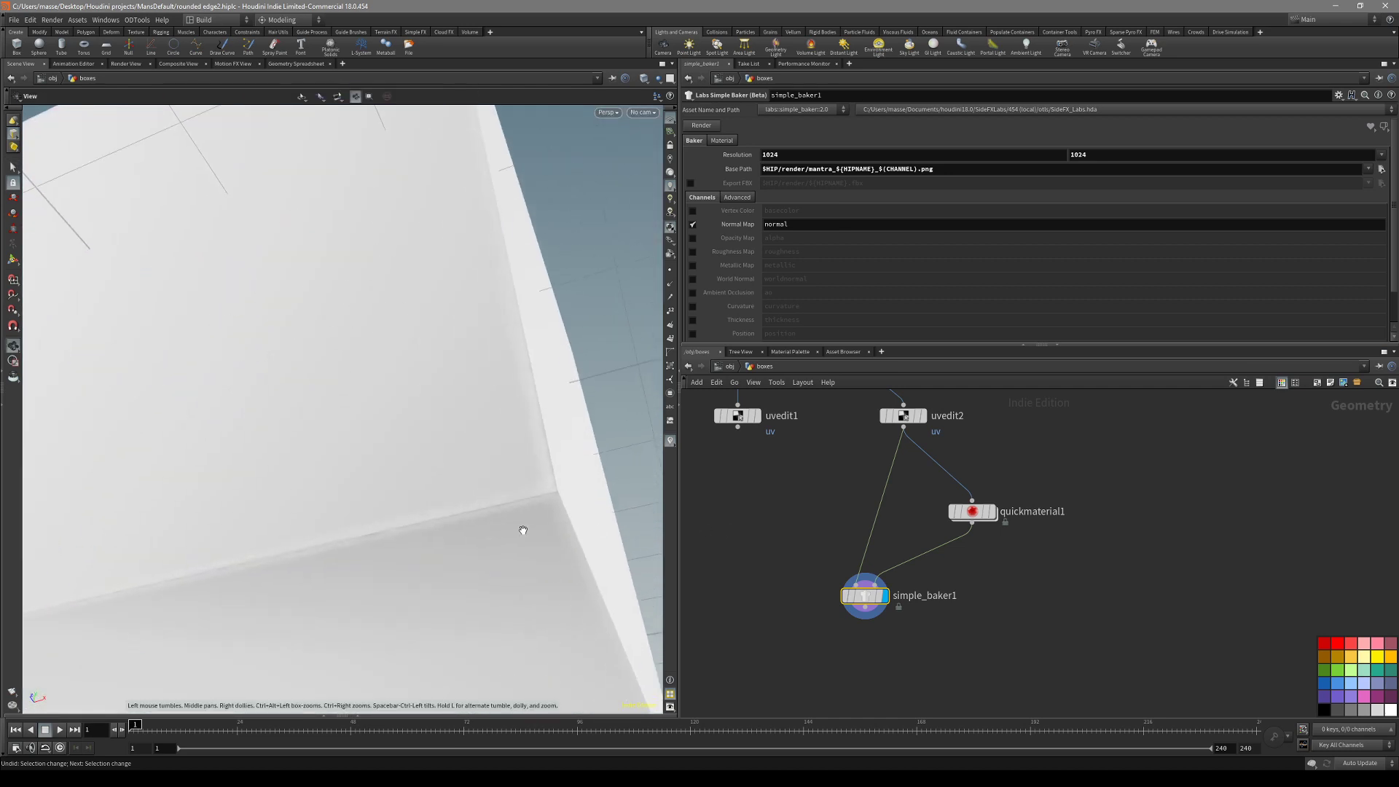
pyautogui.moveTo(537, 436); pyautogui.dragTo(540, 503)
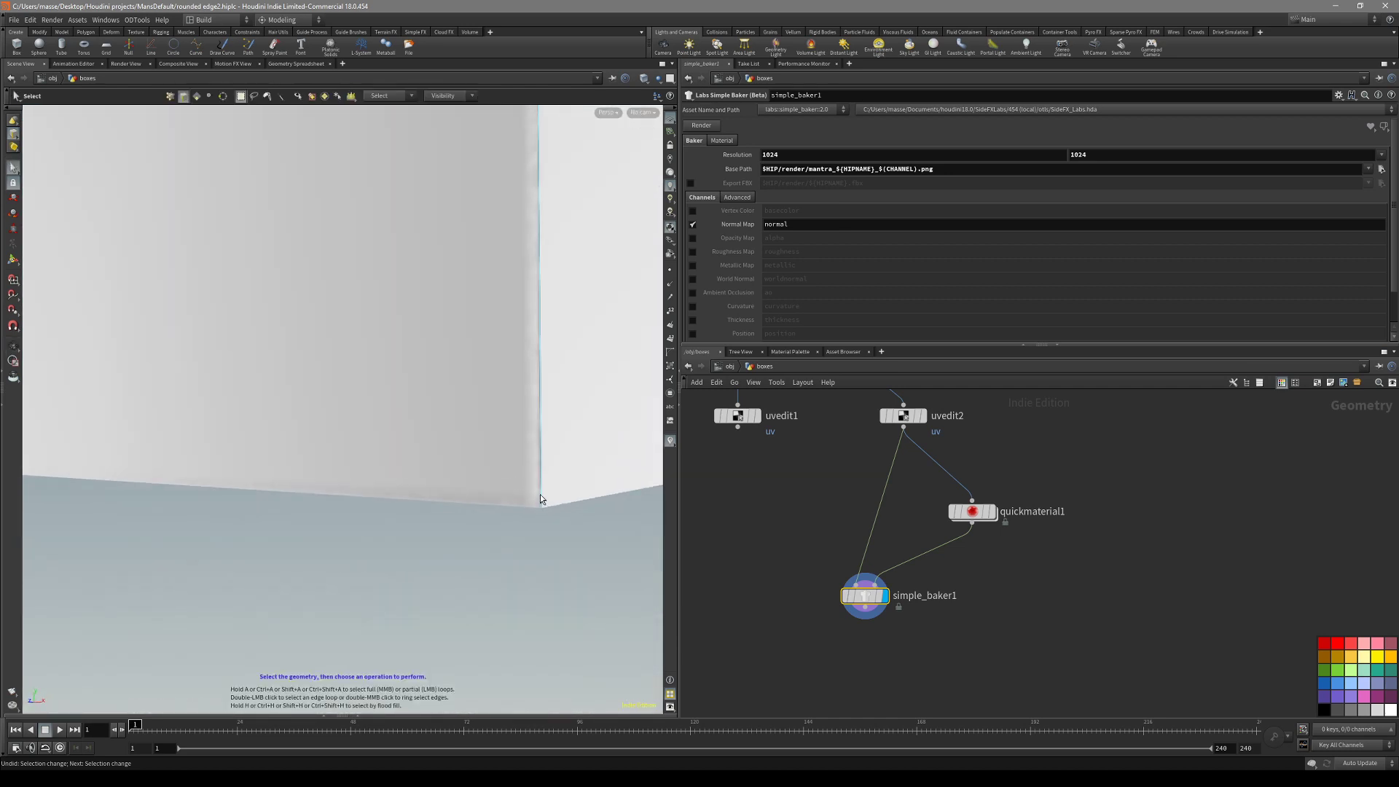
pyautogui.moveTo(548, 306); pyautogui.dragTo(318, 422, button='right')
pyautogui.moveTo(319, 422); pyautogui.dragTo(371, 447)
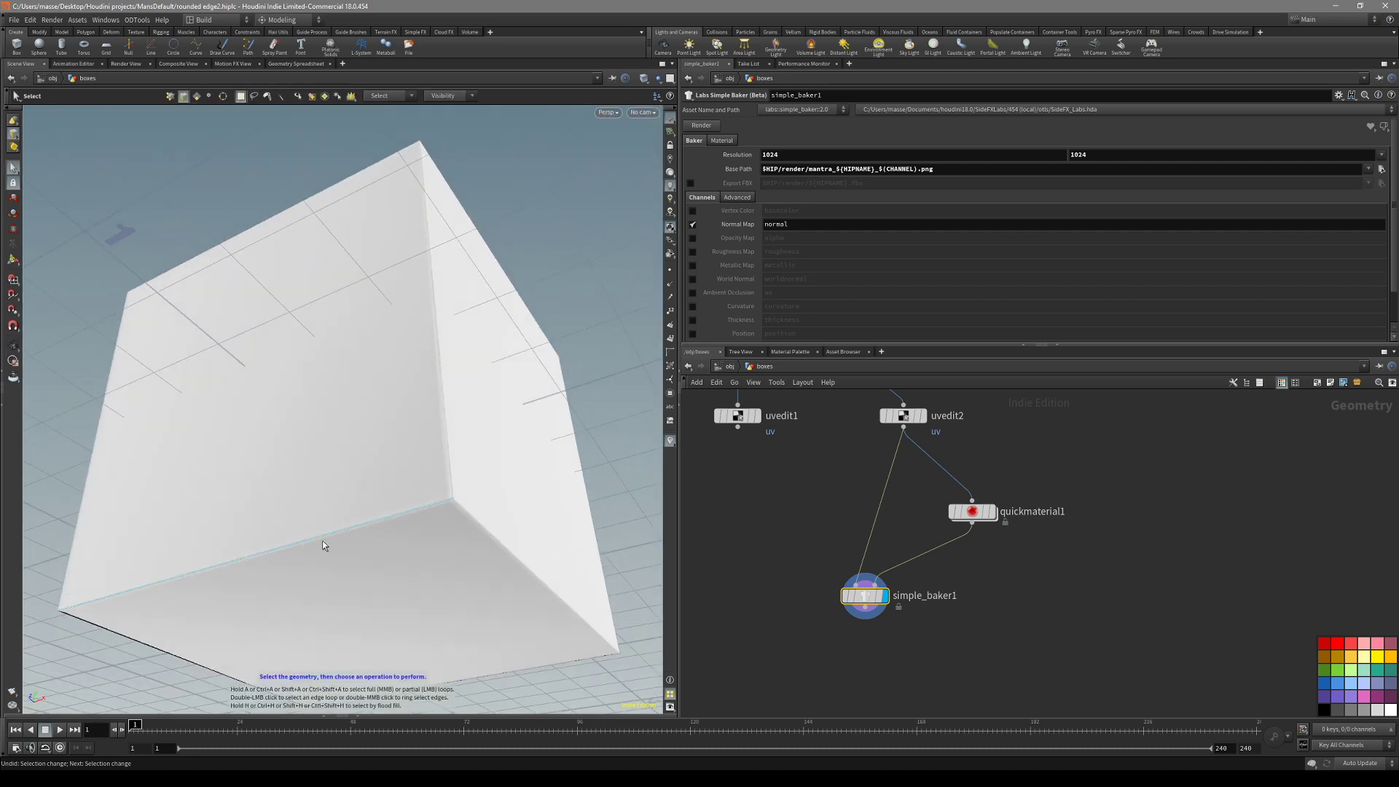
pyautogui.moveTo(450, 475); pyautogui.dragTo(452, 343)
# Compare the baked uvedit2 box's edges in perspective with the connected edges and borders in its UV layout.
pyautogui.hotkey('space', '5')
pyautogui.moveTo(376, 431); pyautogui.dragTo(405, 396, button='right')
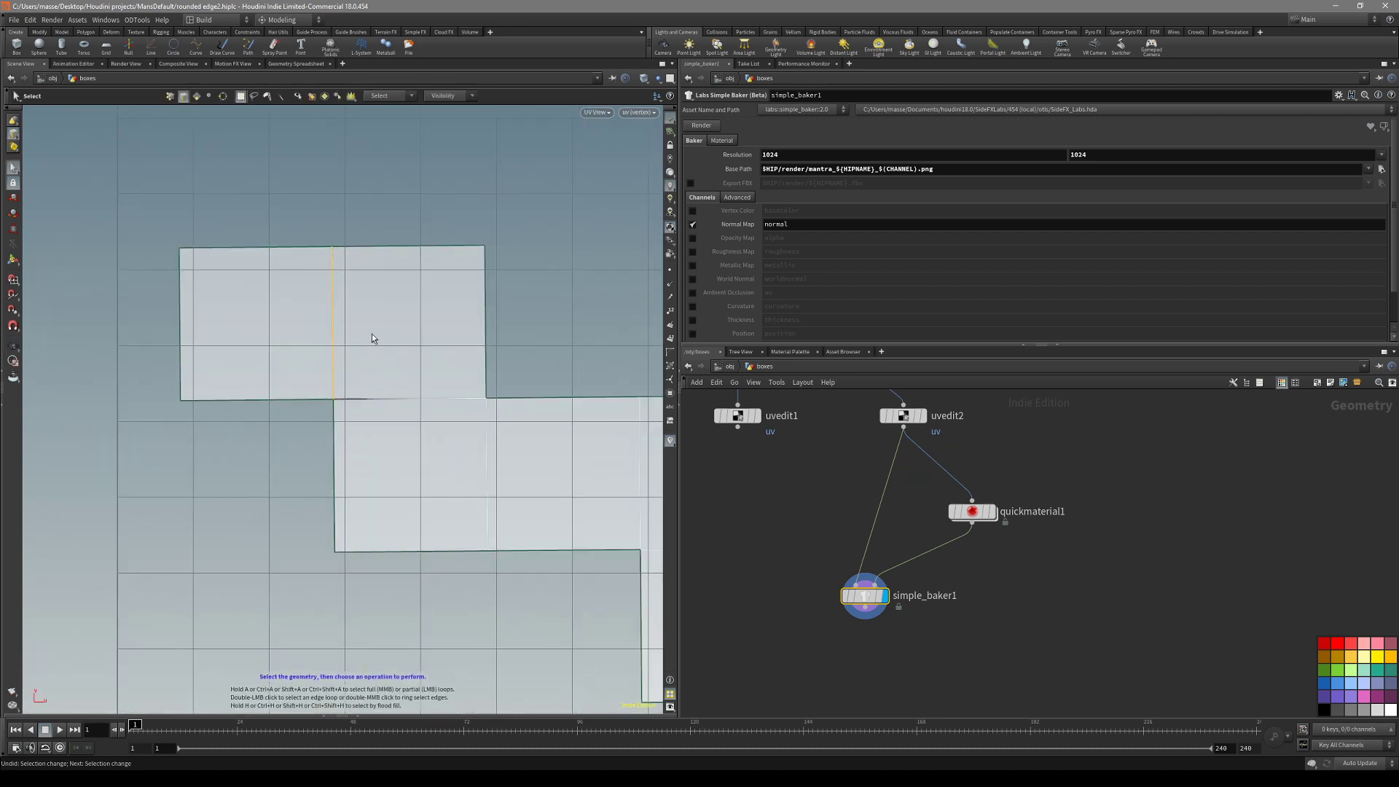
pyautogui.moveTo(435, 452); pyautogui.dragTo(399, 382)
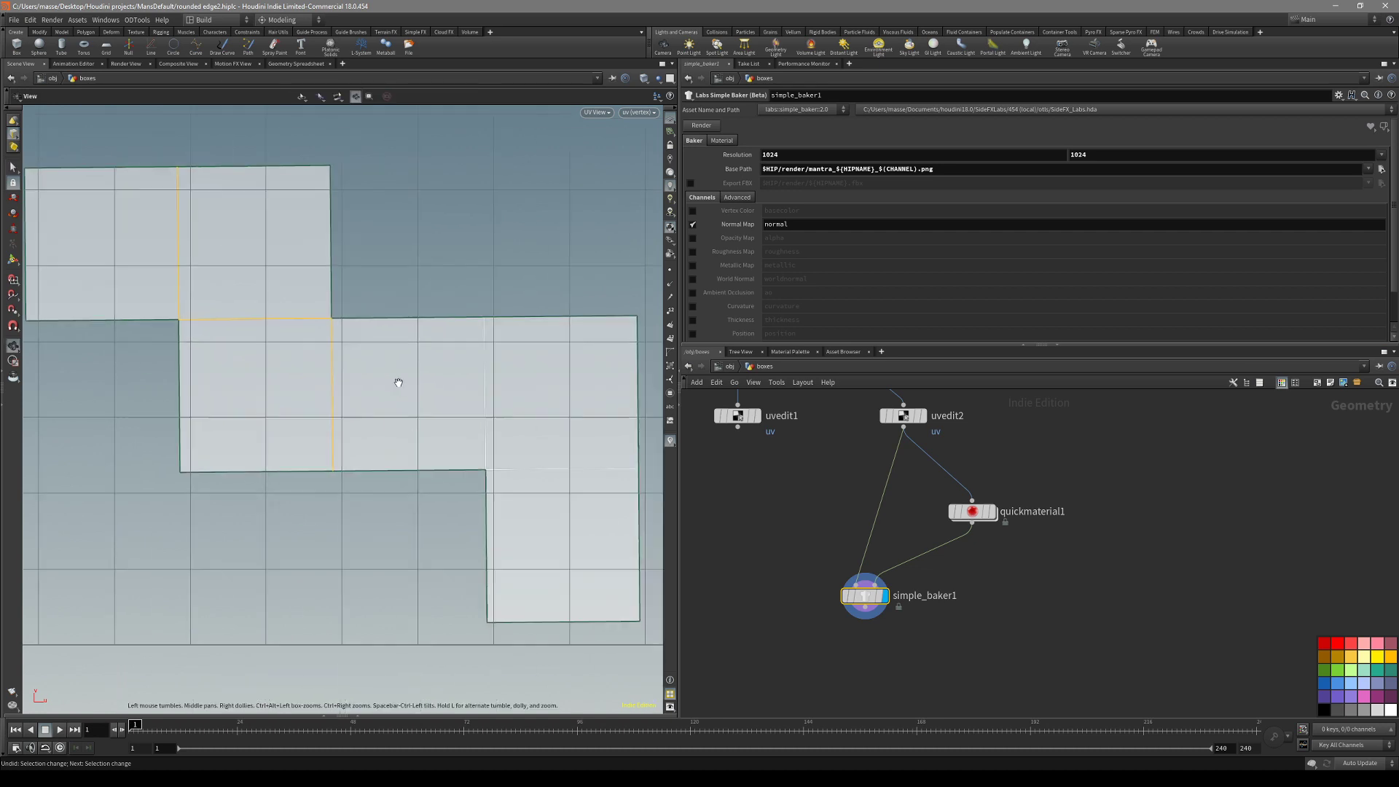
pyautogui.hotkey('space', '1')
pyautogui.moveTo(554, 494); pyautogui.dragTo(592, 394)
pyautogui.moveTo(417, 545); pyautogui.dragTo(467, 475)
pyautogui.hotkey('space', '5')
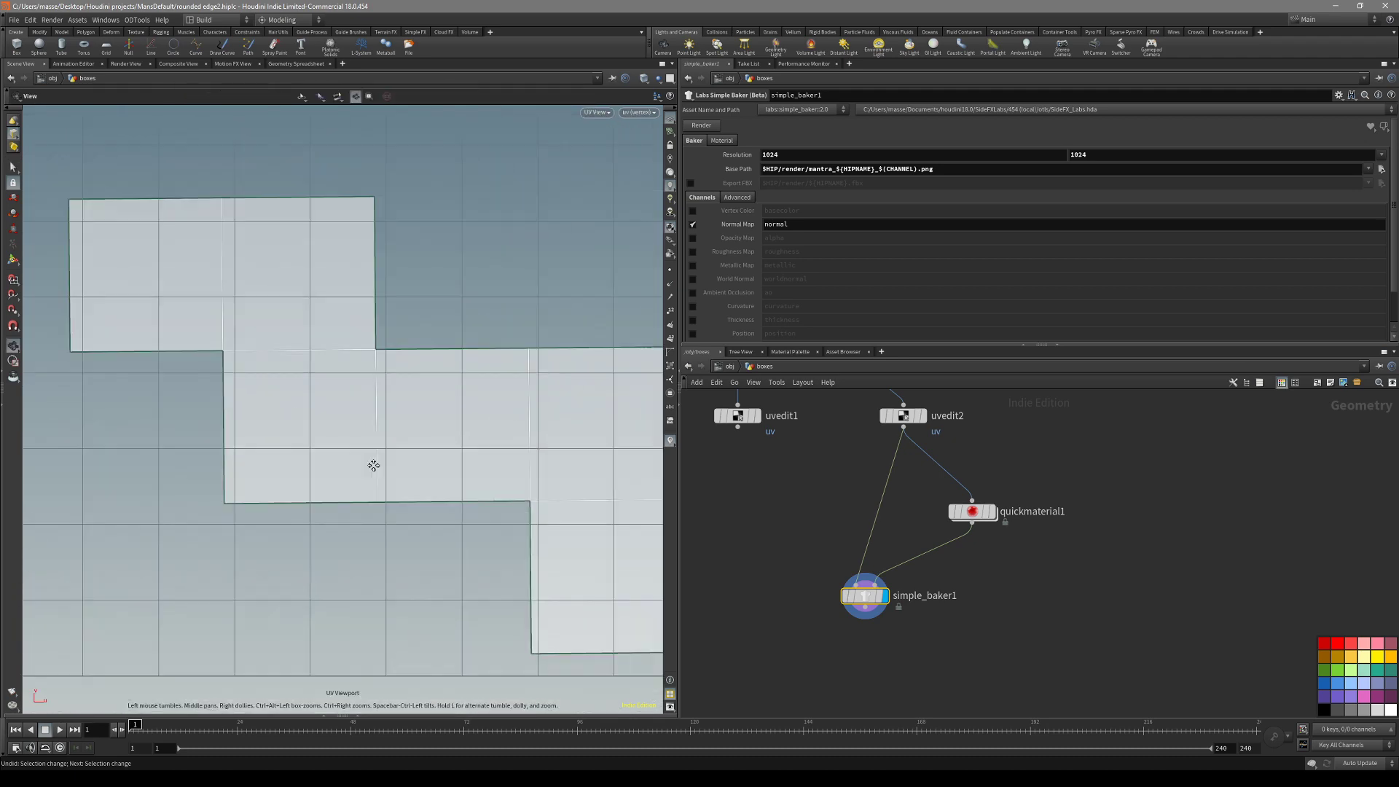
pyautogui.scroll(-3, 373, 465)
pyautogui.moveTo(423, 470); pyautogui.dragTo(381, 447, button='middle')
pyautogui.hotkey('space', '1')
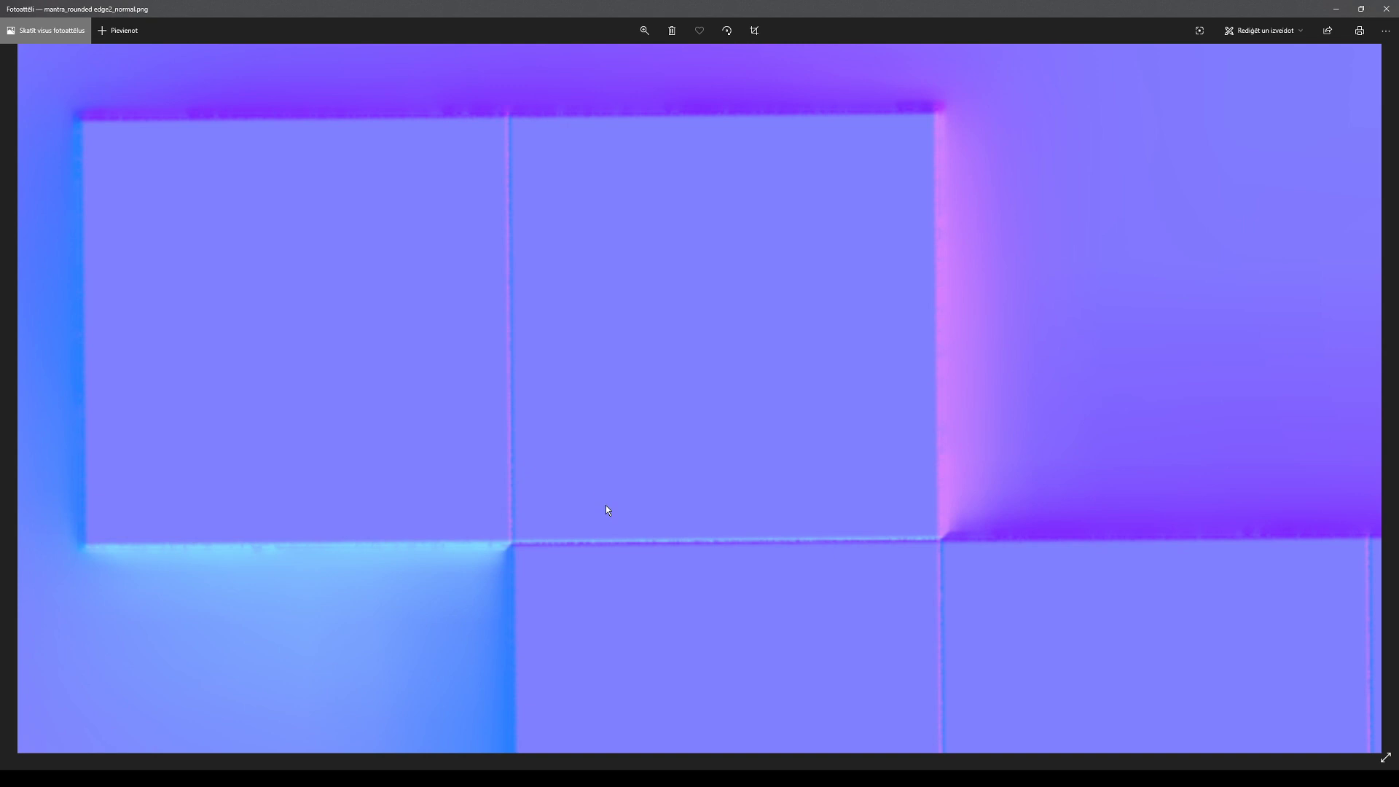
# Compare the baked normal maps of rounded edge2 and rounded edge3 in the image viewer, examining the island borders.
pyautogui.scroll(-6, 622, 566)
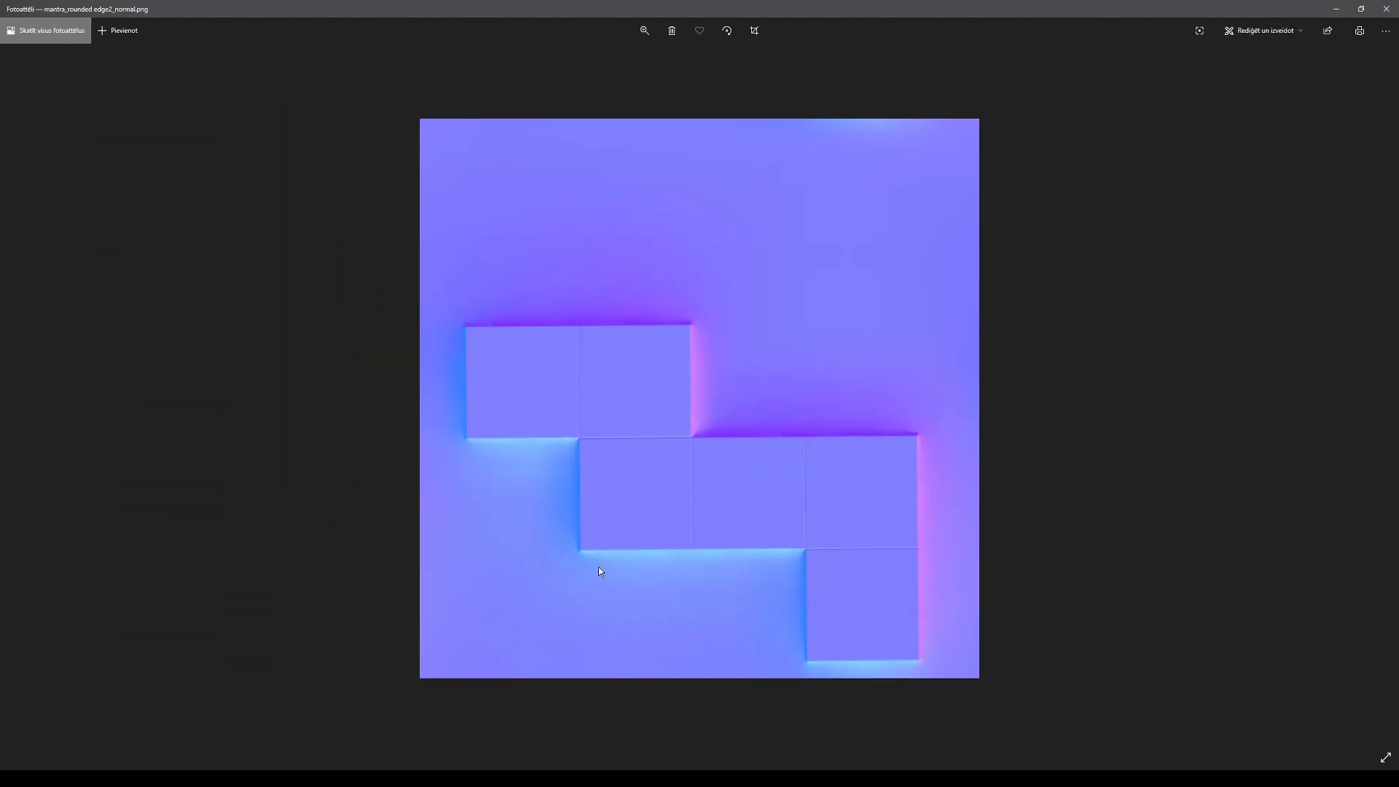
pyautogui.press('Right')
pyautogui.scroll(5, 612, 539)
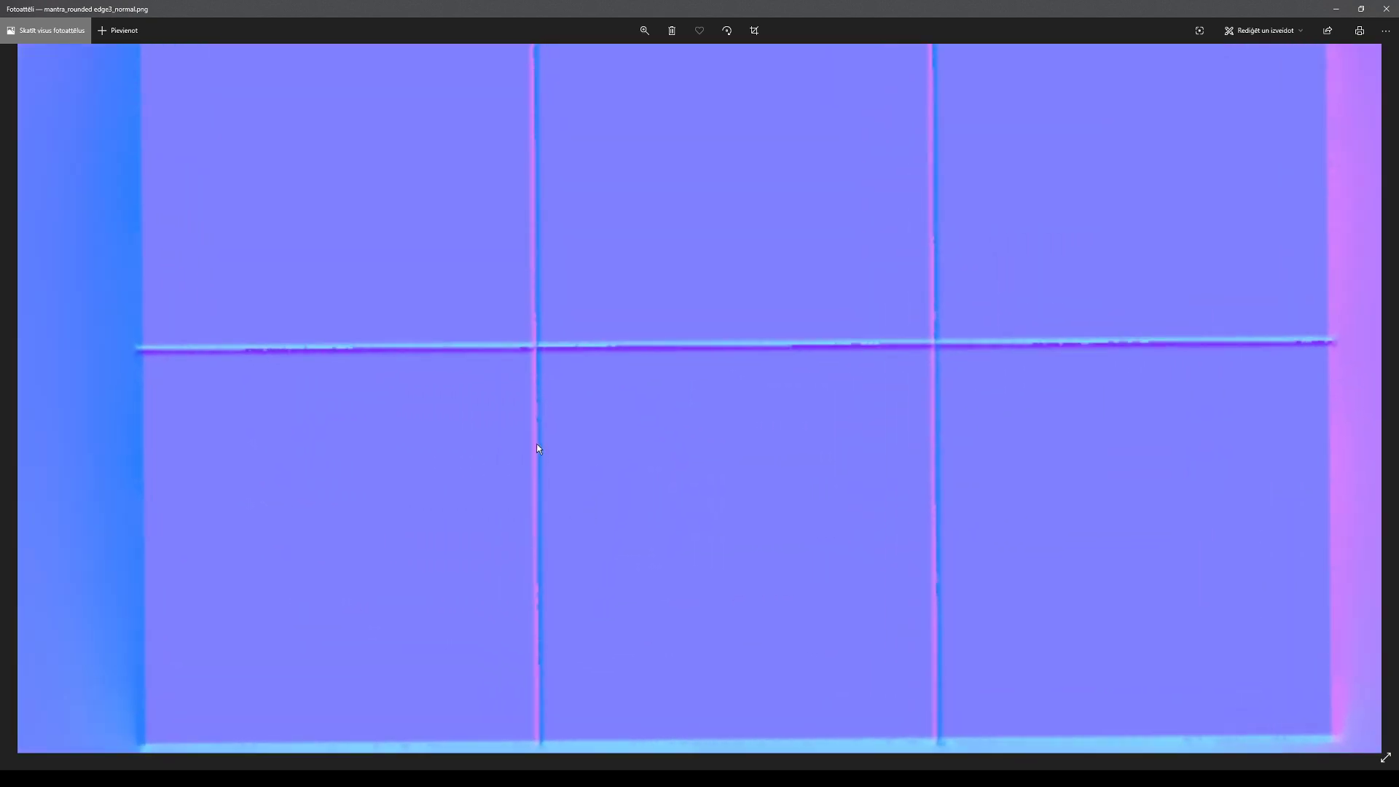
pyautogui.scroll(-1, 557, 379)
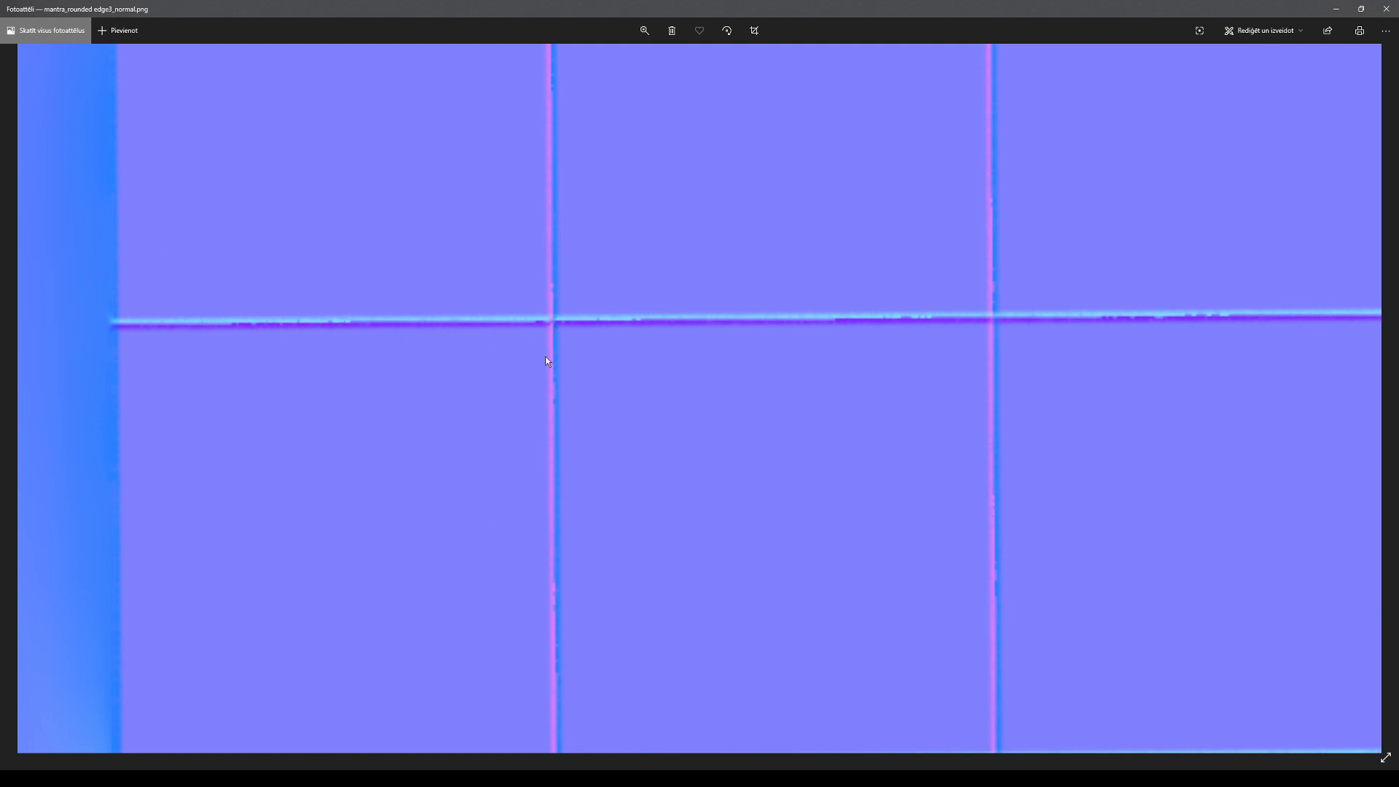
pyautogui.scroll(-6, 563, 341)
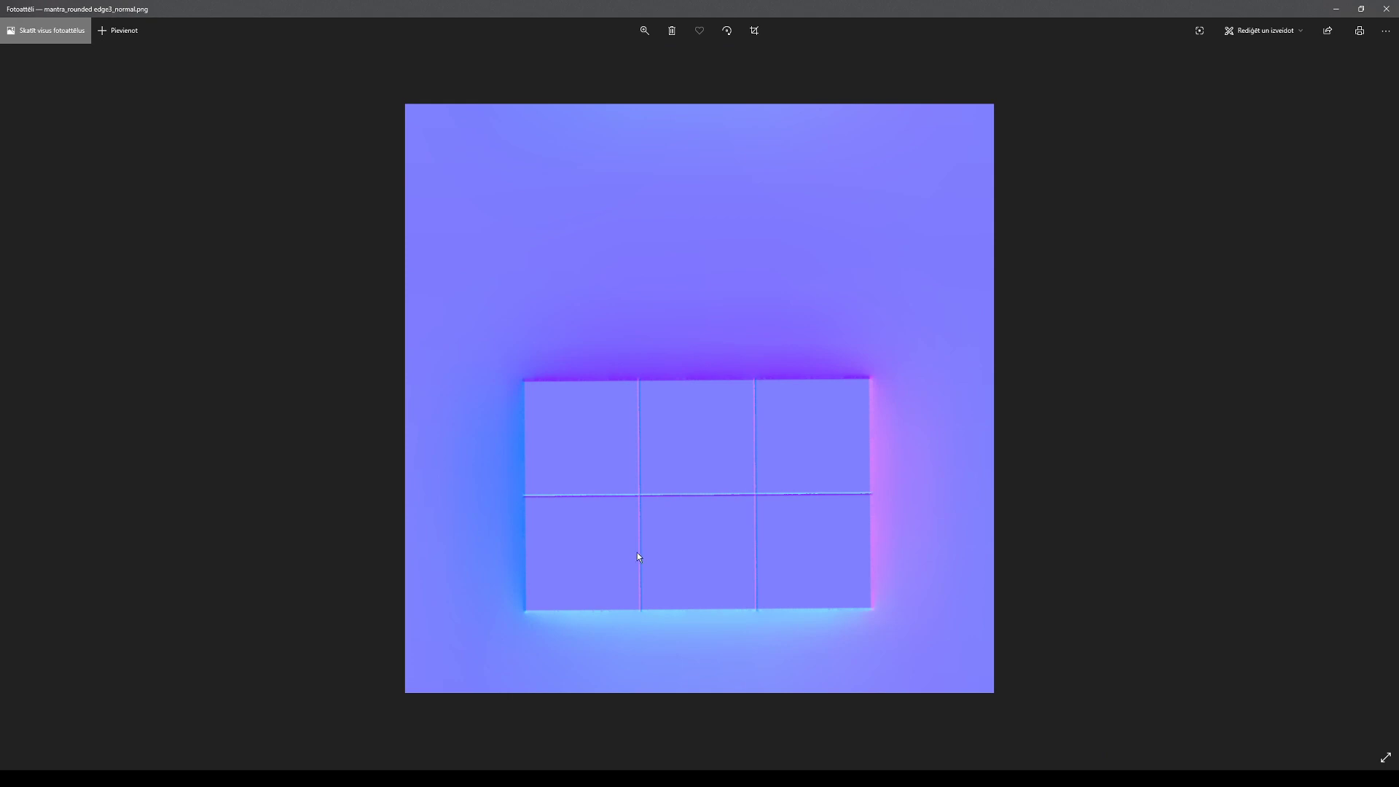
pyautogui.press('Left')
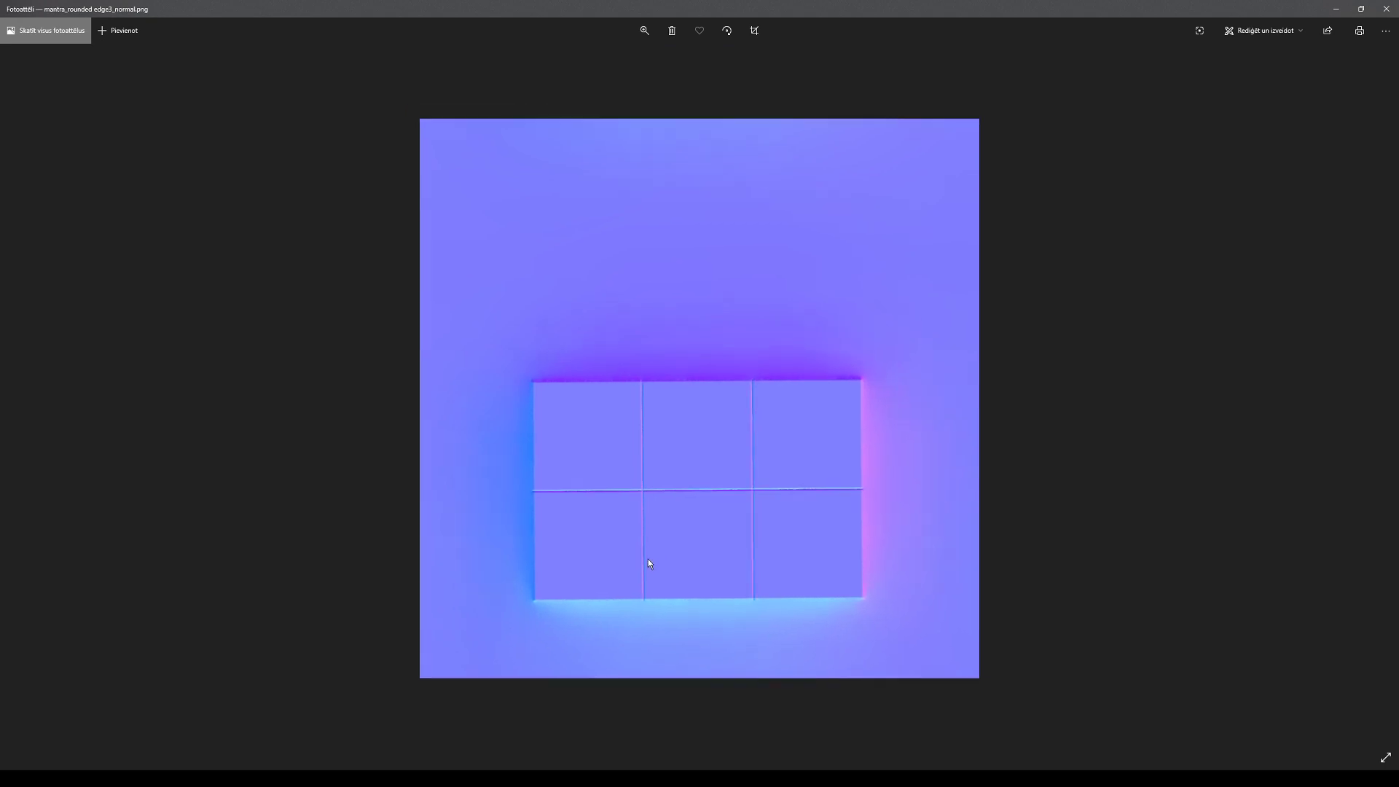
pyautogui.scroll(2, 699, 525)
pyautogui.scroll(-2, 698, 526)
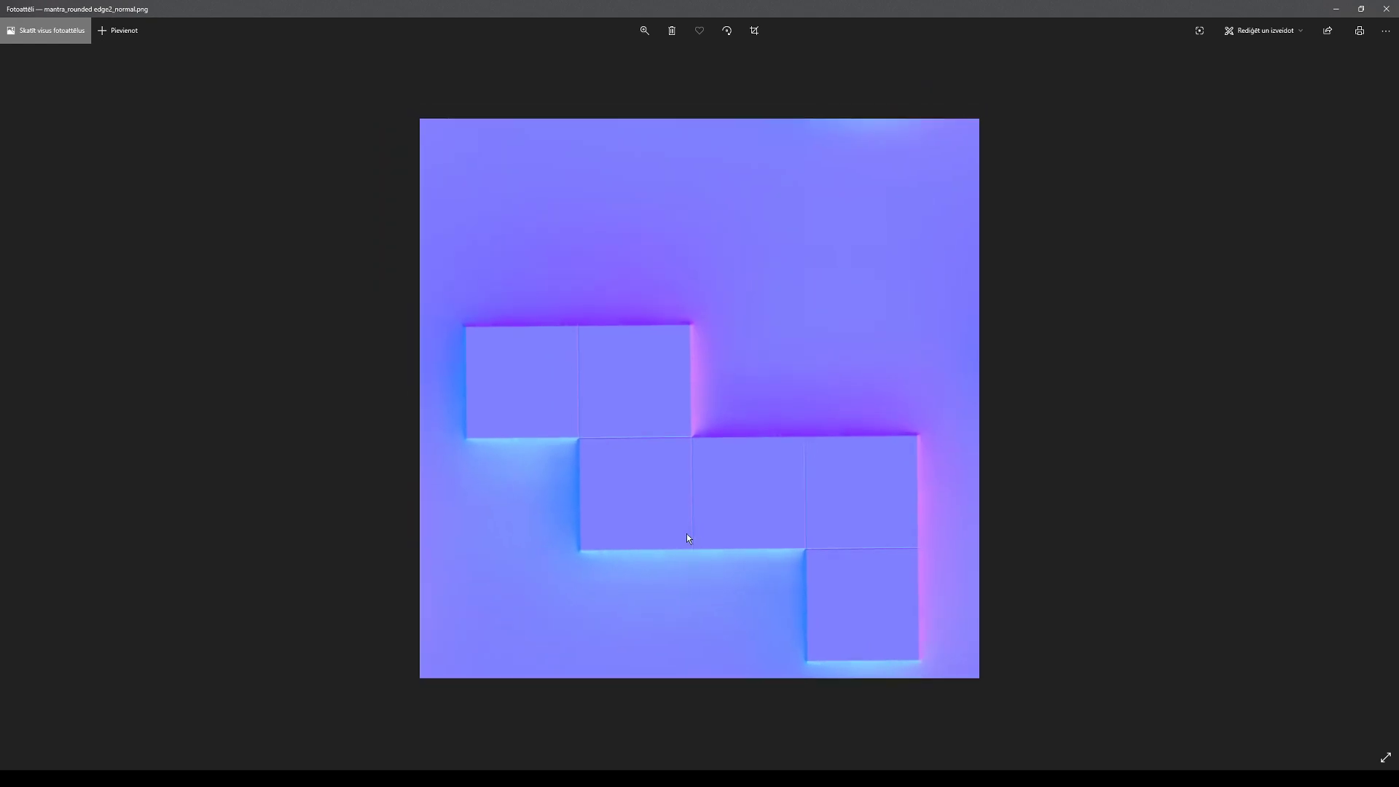
# Switch back to Houdini and display autouv1 in the ship model's geo1 network, viewing the hull from the side.
pyautogui.hotkey('alt', 'Tab')
pyautogui.click(878, 519)
pyautogui.moveTo(506, 486); pyautogui.dragTo(448, 514)
pyautogui.moveTo(748, 578); pyautogui.dragTo(790, 537, button='middle')
pyautogui.click(823, 577)
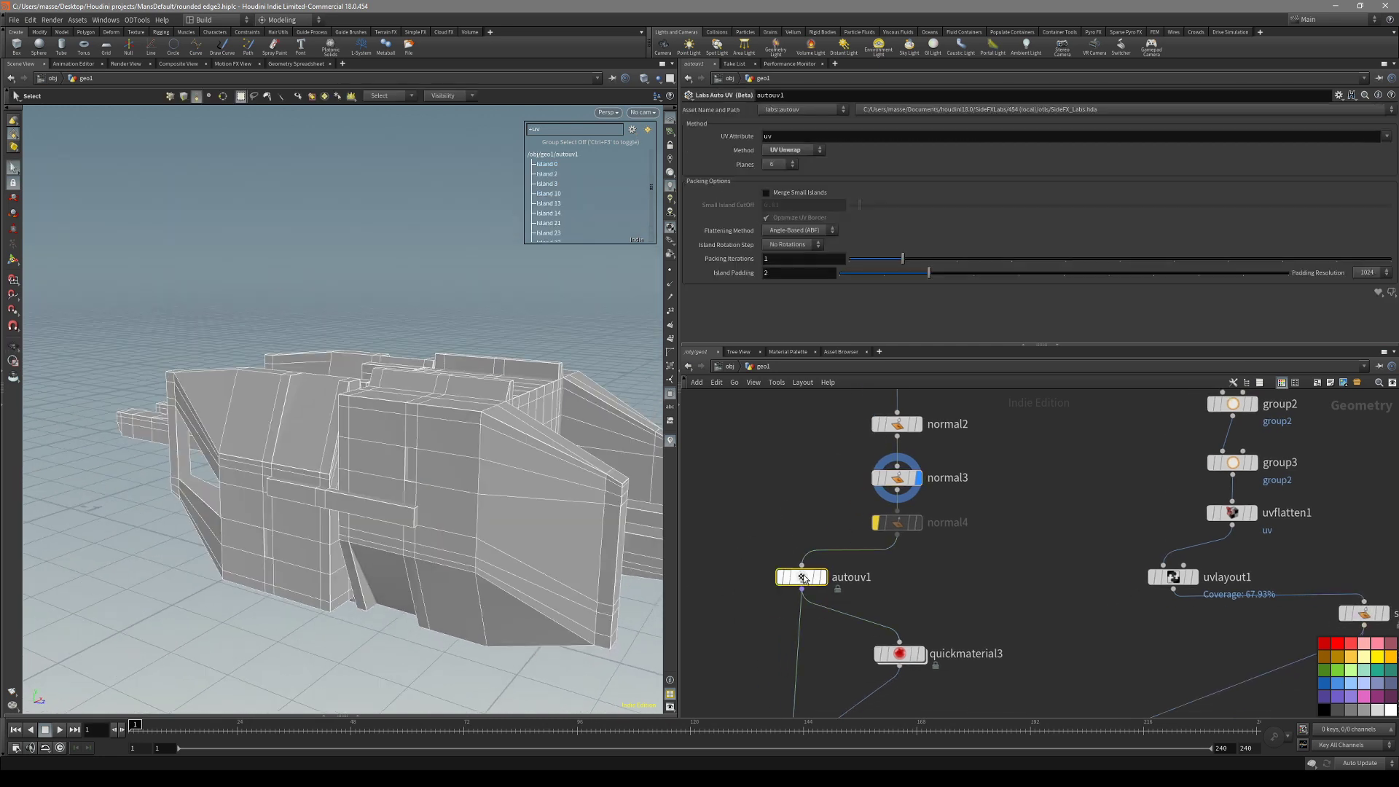
pyautogui.moveTo(262, 469); pyautogui.dragTo(435, 499)
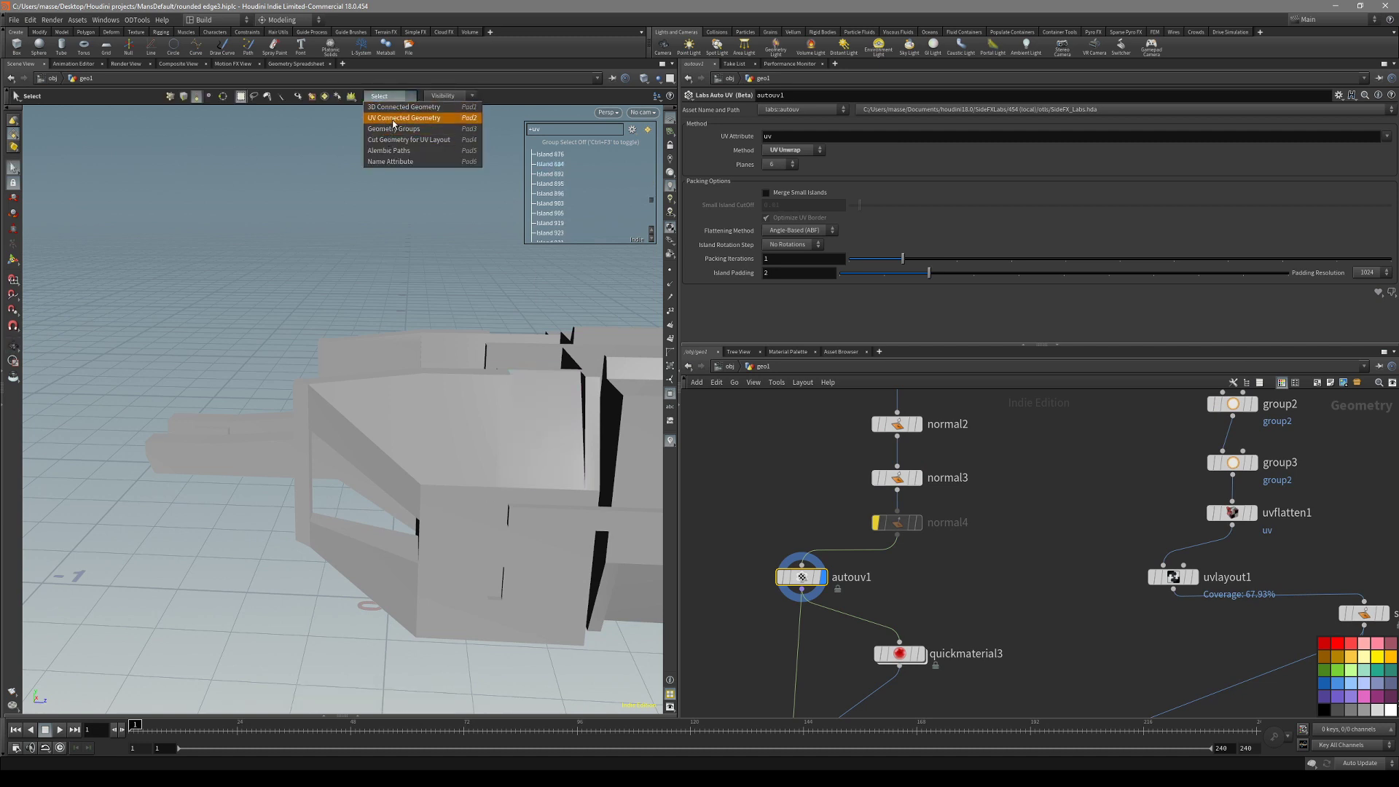
# List the ship's groups by UV connected geometry and examine individual UV islands on the hull.
pyautogui.click(393, 118)
pyautogui.moveTo(485, 462); pyautogui.dragTo(374, 413)
pyautogui.click(484, 437)
pyautogui.moveTo(484, 437); pyautogui.dragTo(385, 540)
# Display simple_baker2 and examine the ship hull with its baked normal map from several angles.
pyautogui.moveTo(788, 664); pyautogui.dragTo(782, 556, button='middle')
pyautogui.click(816, 649)
pyautogui.moveTo(337, 435); pyautogui.dragTo(373, 498, button='middle')
pyautogui.moveTo(372, 498); pyautogui.dragTo(372, 470, button='right')
pyautogui.moveTo(371, 470); pyautogui.dragTo(449, 456)
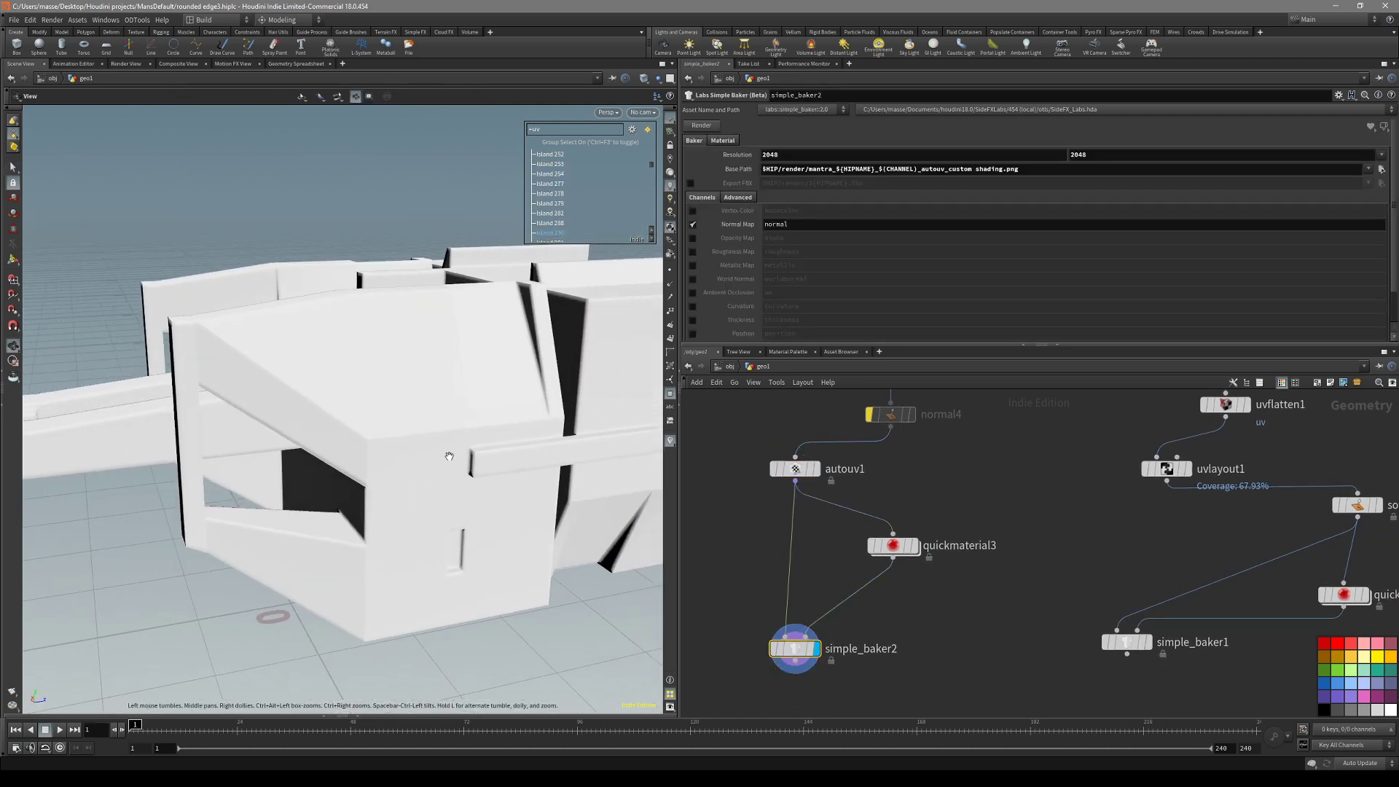
# Examine the baked rounded edges and smooth shading of the front hull panels up close from several angles.
pyautogui.scroll(10, 449, 456)
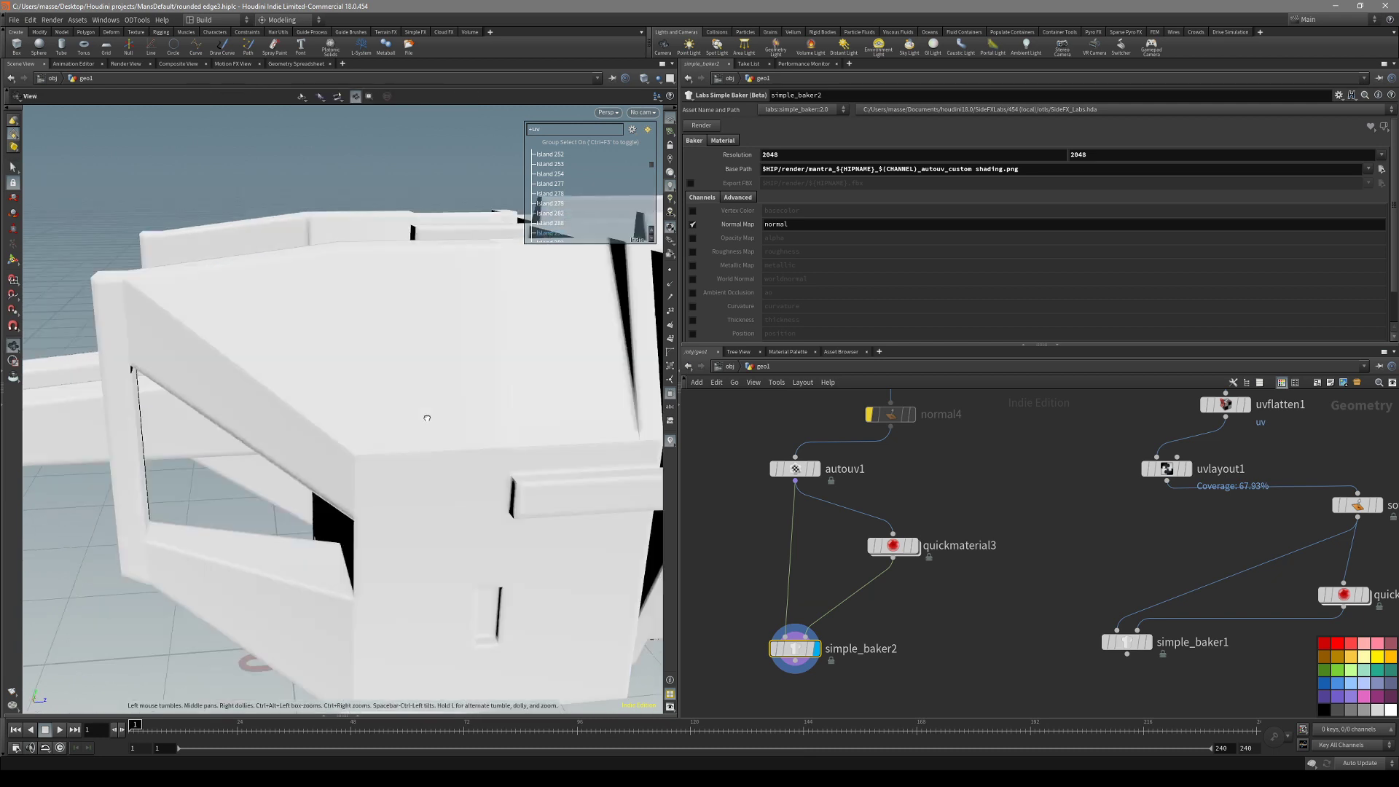
pyautogui.moveTo(389, 438); pyautogui.dragTo(339, 362)
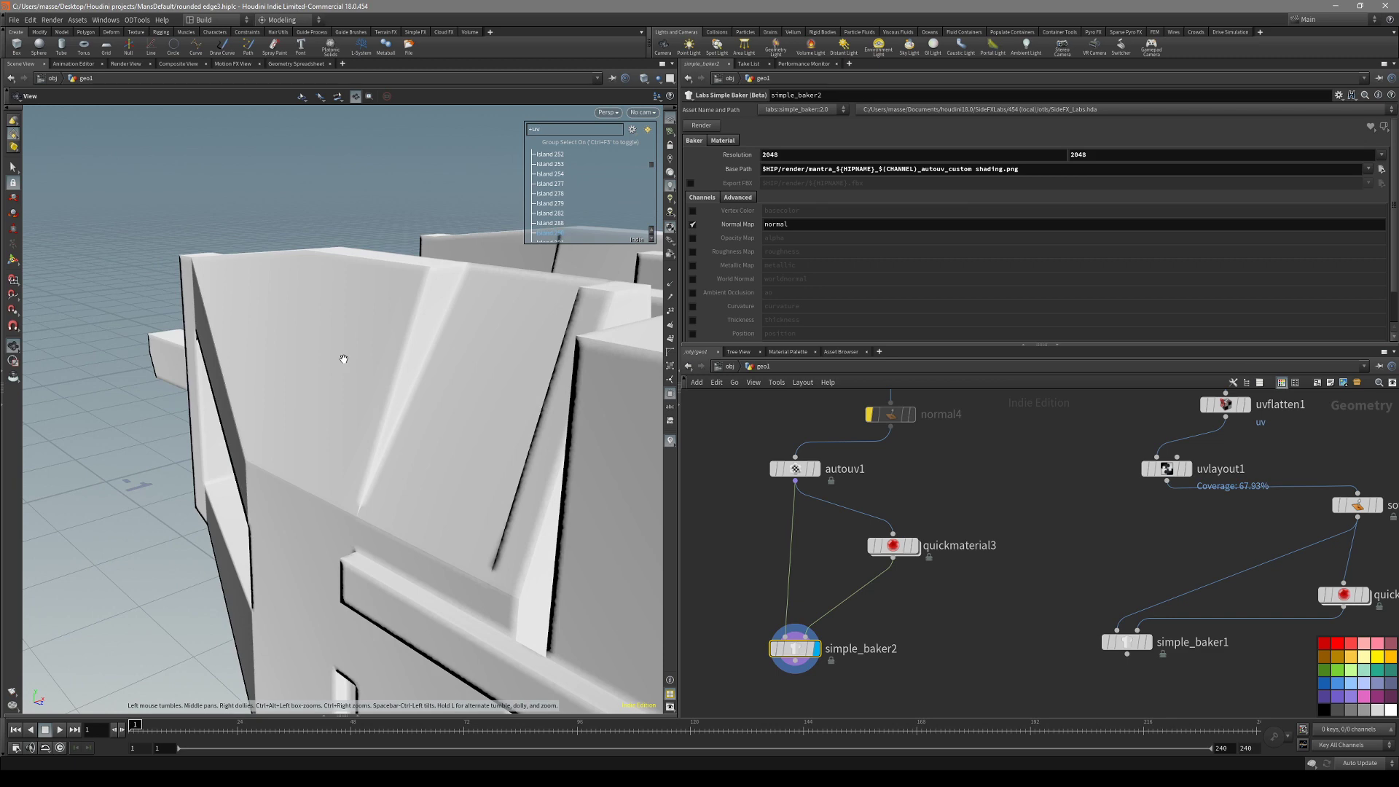
pyautogui.keyDown('alt'); pyautogui.moveTo(392, 303); pyautogui.dragTo(431, 378); pyautogui.keyUp('alt')
pyautogui.keyDown('alt'); pyautogui.moveTo(387, 357); pyautogui.dragTo(332, 435, button='right'); pyautogui.keyUp('alt')
pyautogui.keyDown('alt'); pyautogui.moveTo(332, 436); pyautogui.dragTo(460, 397); pyautogui.keyUp('alt')
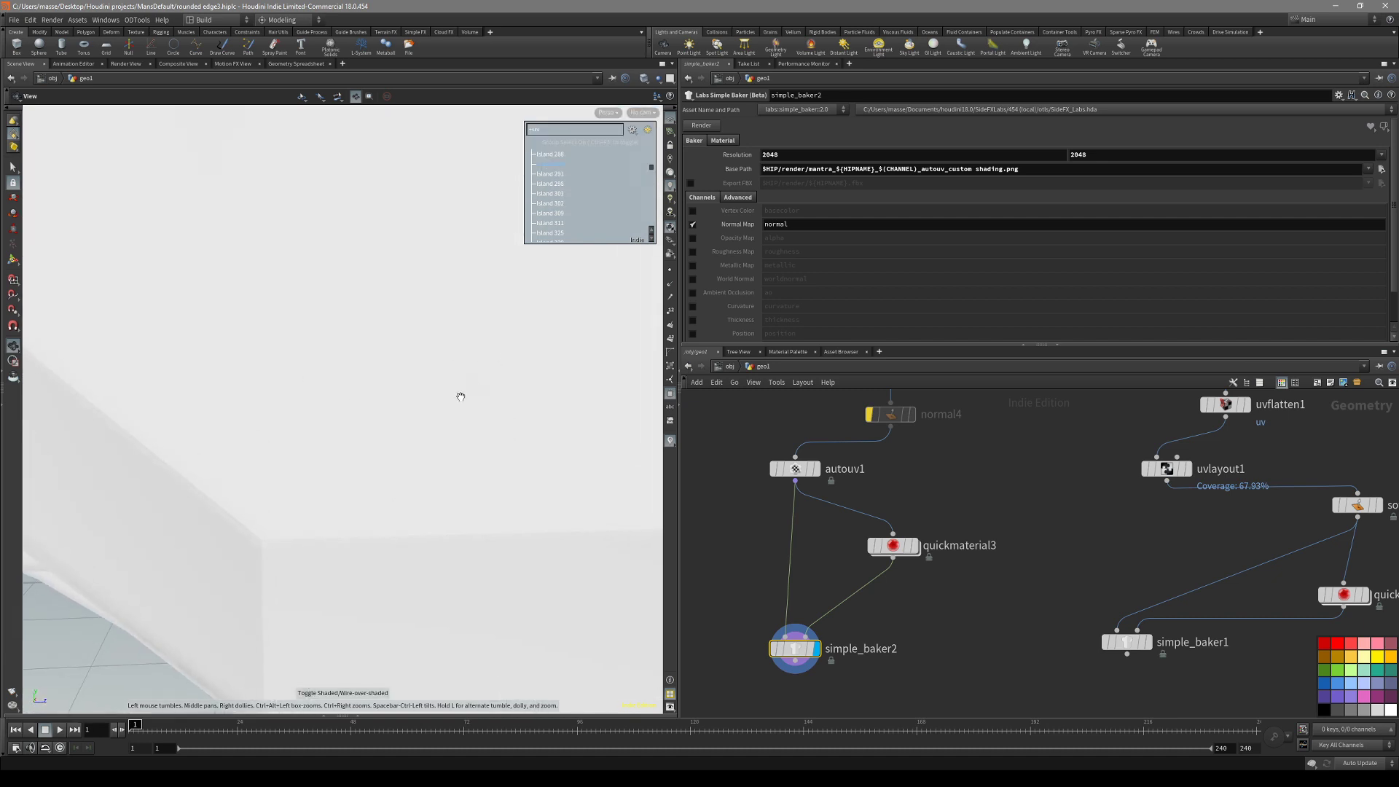
pyautogui.moveTo(230, 448); pyautogui.dragTo(355, 466)
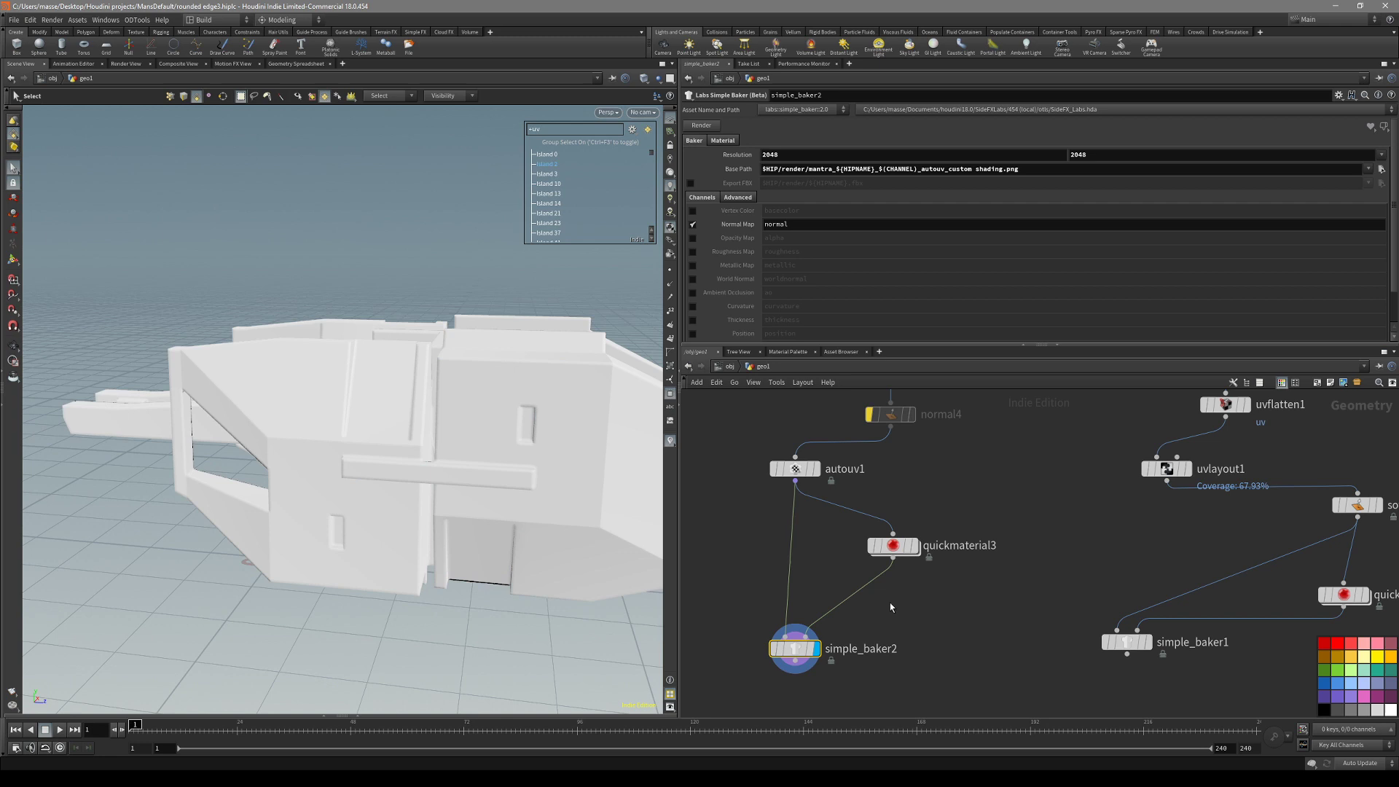
pyautogui.moveTo(930, 621); pyautogui.dragTo(794, 567, button='middle')
pyautogui.moveTo(279, 434); pyautogui.dragTo(509, 381, button='right')
pyautogui.moveTo(509, 381); pyautogui.dragTo(368, 412, button='middle')
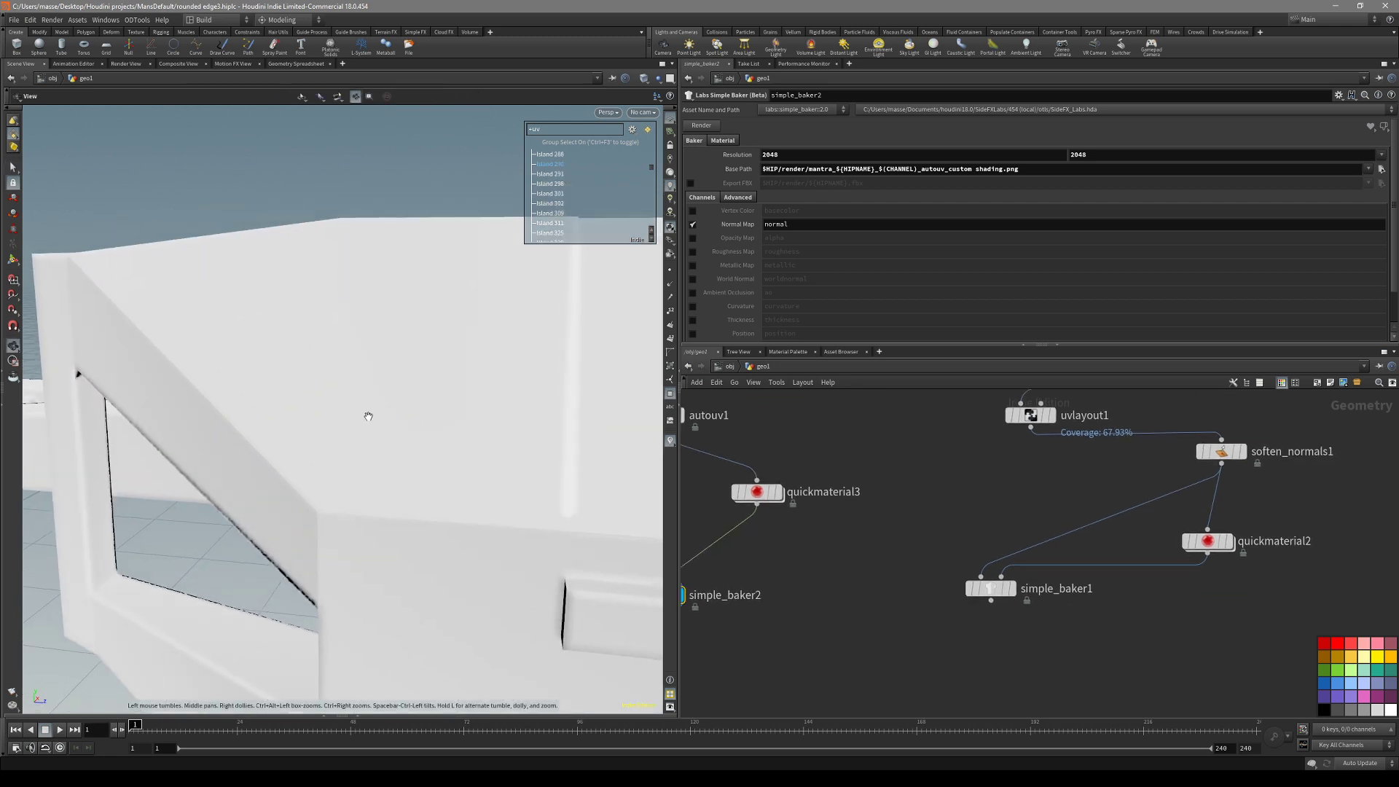
pyautogui.moveTo(368, 413); pyautogui.dragTo(365, 430, button='right')
pyautogui.moveTo(365, 431); pyautogui.dragTo(288, 417)
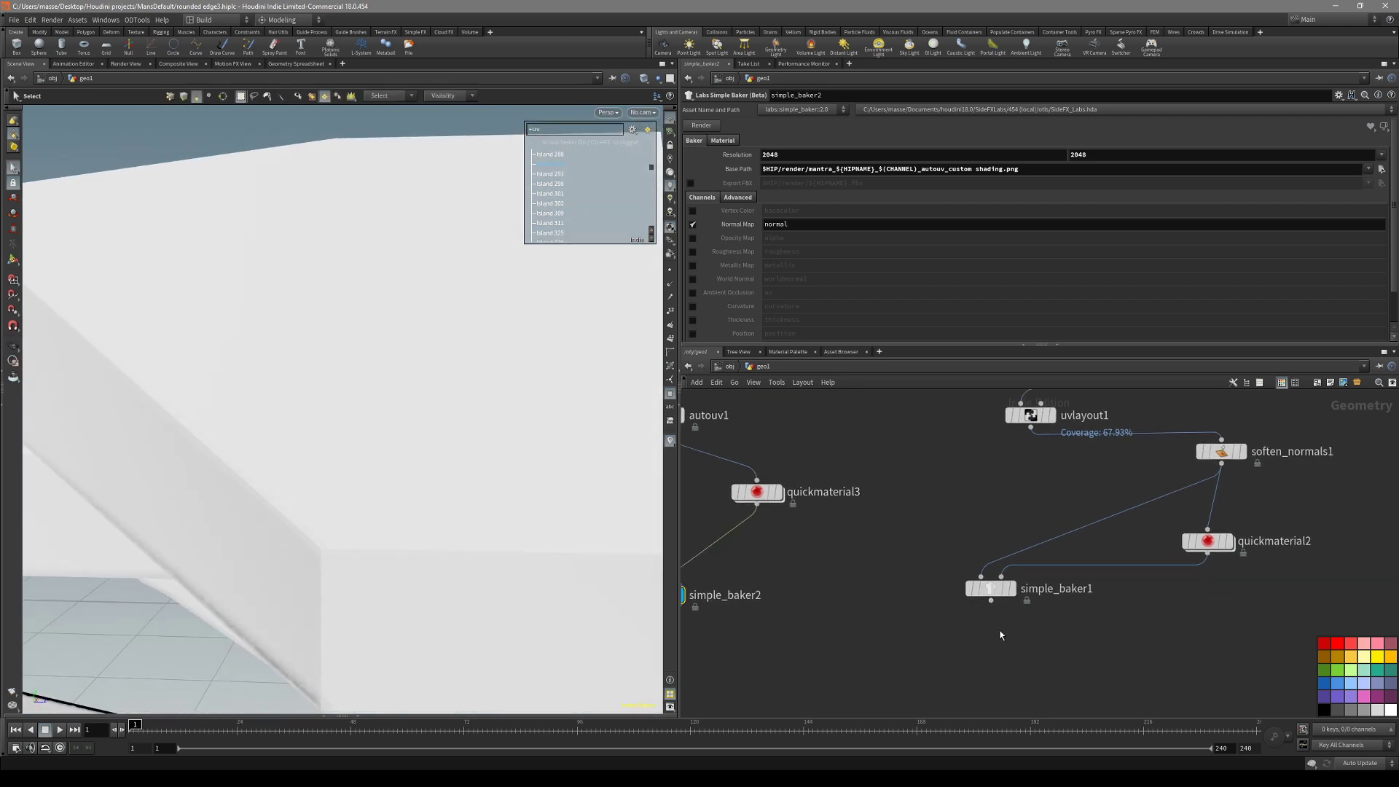
# Display group3 in the manually unwrapped branch and view the ship from above its side.
pyautogui.scroll(-3, 1047, 639)
pyautogui.moveTo(1034, 602); pyautogui.dragTo(972, 646, button='middle')
pyautogui.moveTo(976, 595); pyautogui.dragTo(937, 627, button='middle')
pyautogui.scroll(2, 1013, 501)
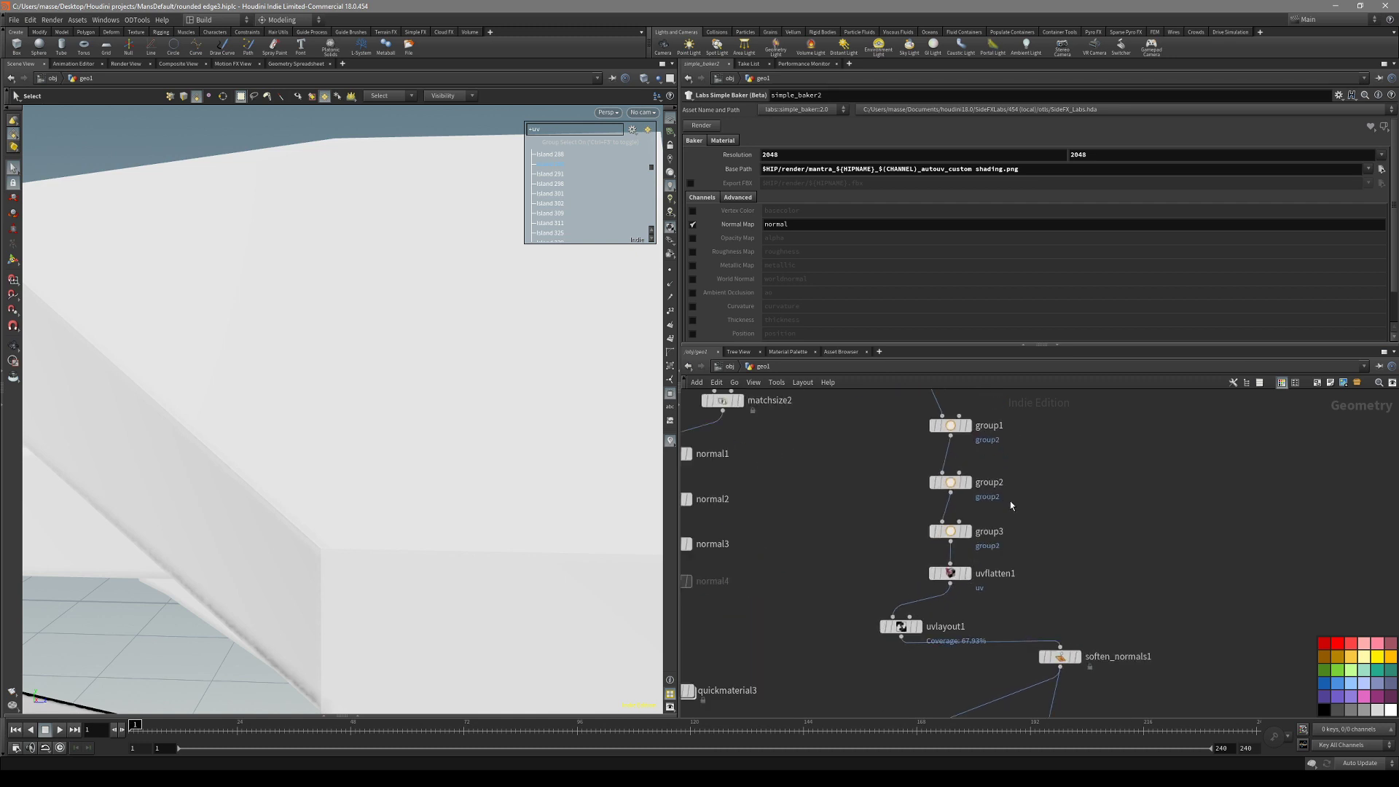
pyautogui.click(951, 531)
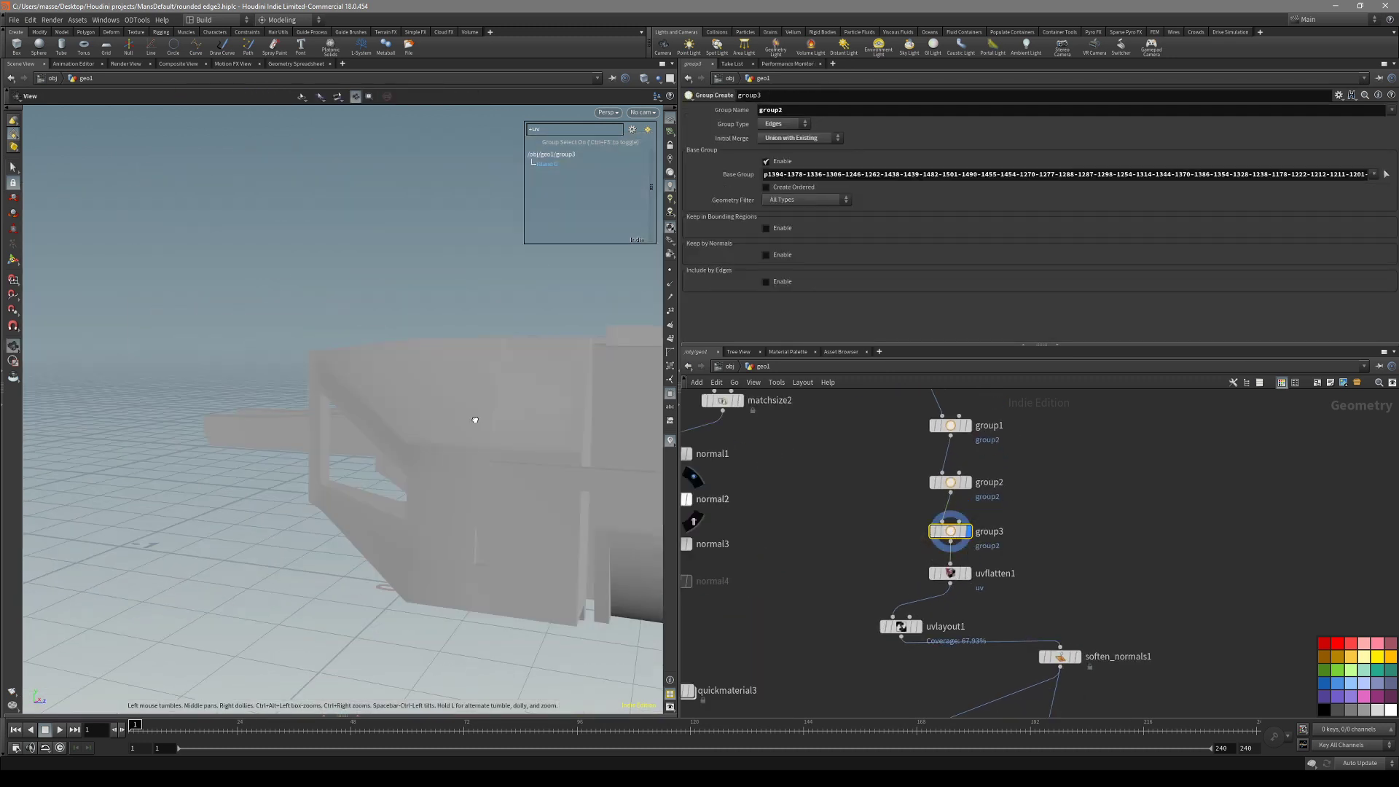
pyautogui.moveTo(555, 448); pyautogui.dragTo(619, 495)
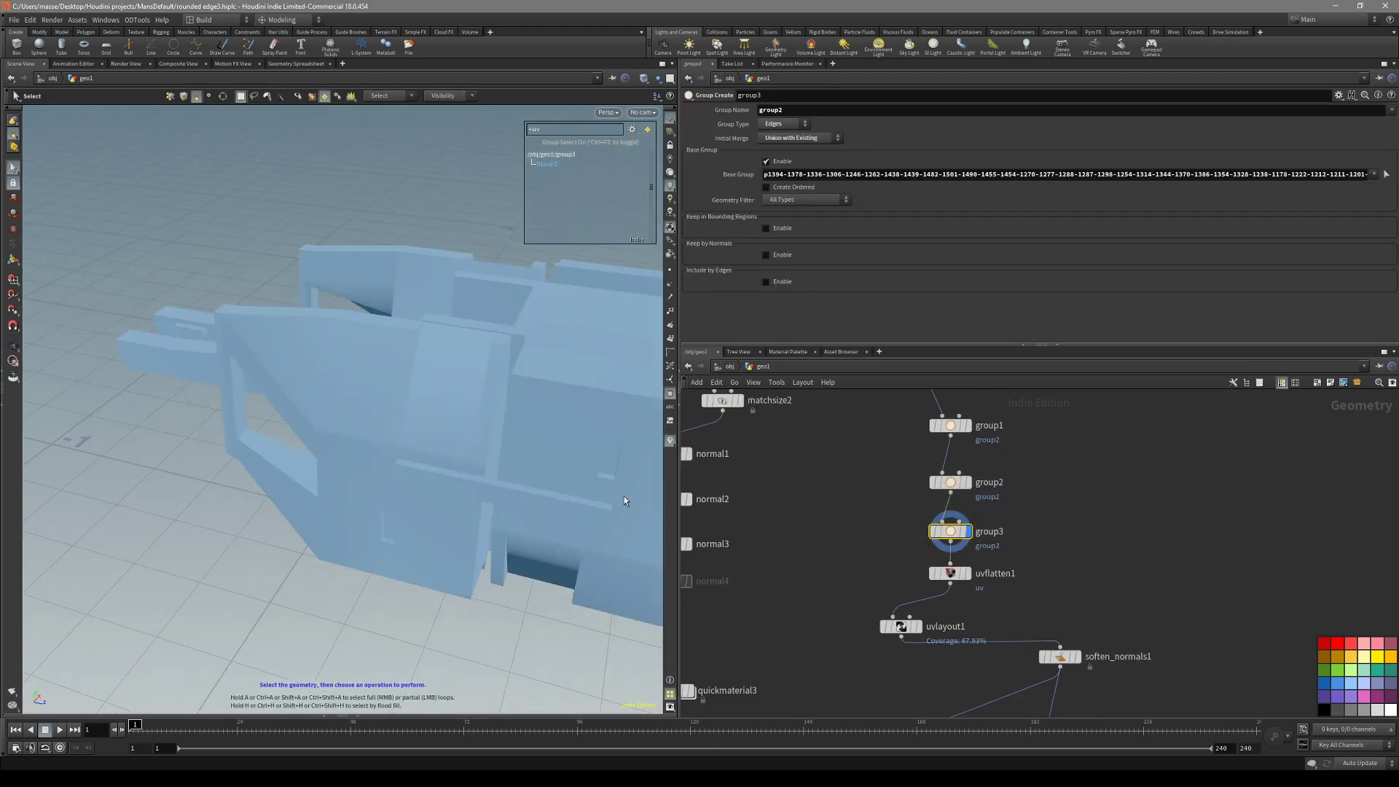
# Display uvflatten1, uvlayout1 and soften_normals1 in turn to follow the manual UV and normals setup.
pyautogui.click(956, 576)
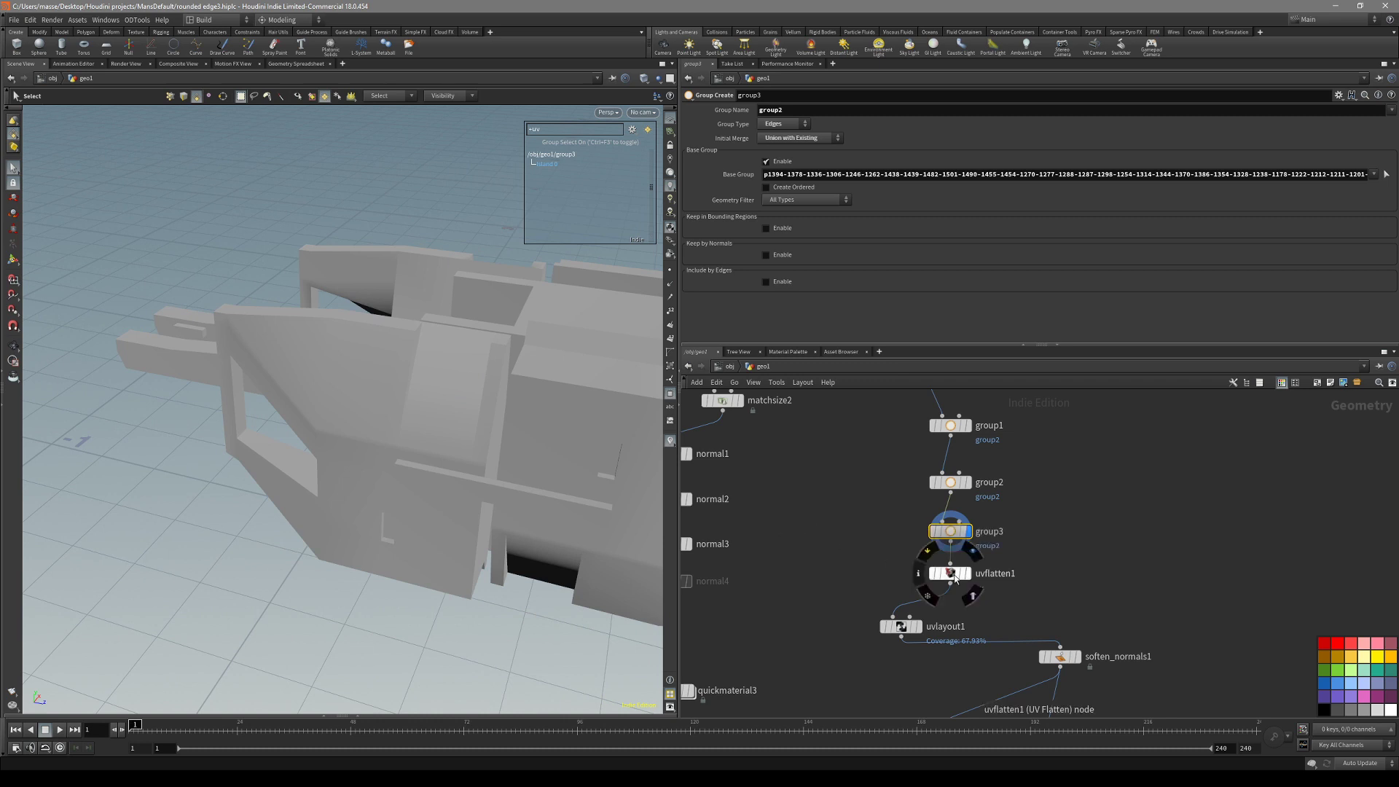
pyautogui.moveTo(883, 585); pyautogui.dragTo(837, 548, button='middle')
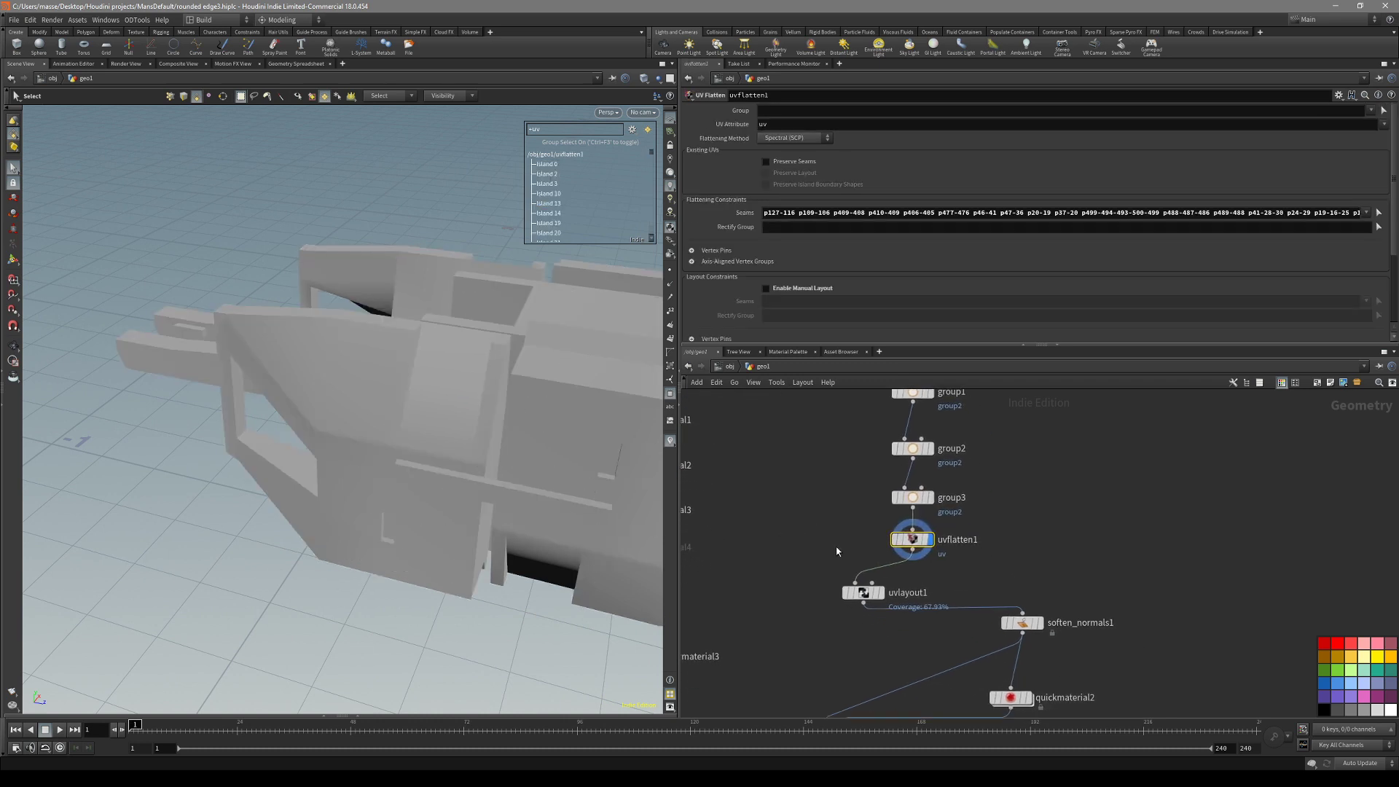
pyautogui.click(865, 593)
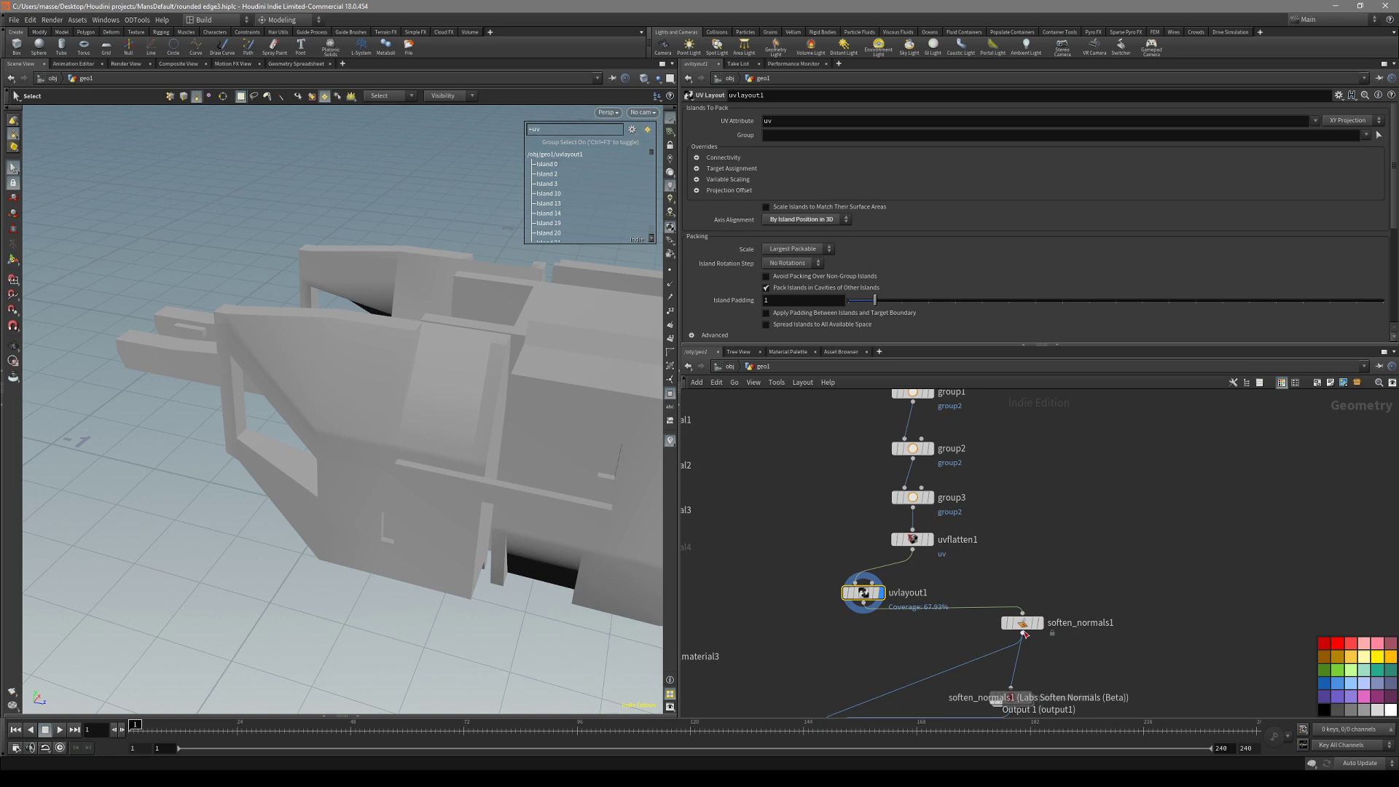
pyautogui.moveTo(950, 639); pyautogui.dragTo(901, 600, button='middle')
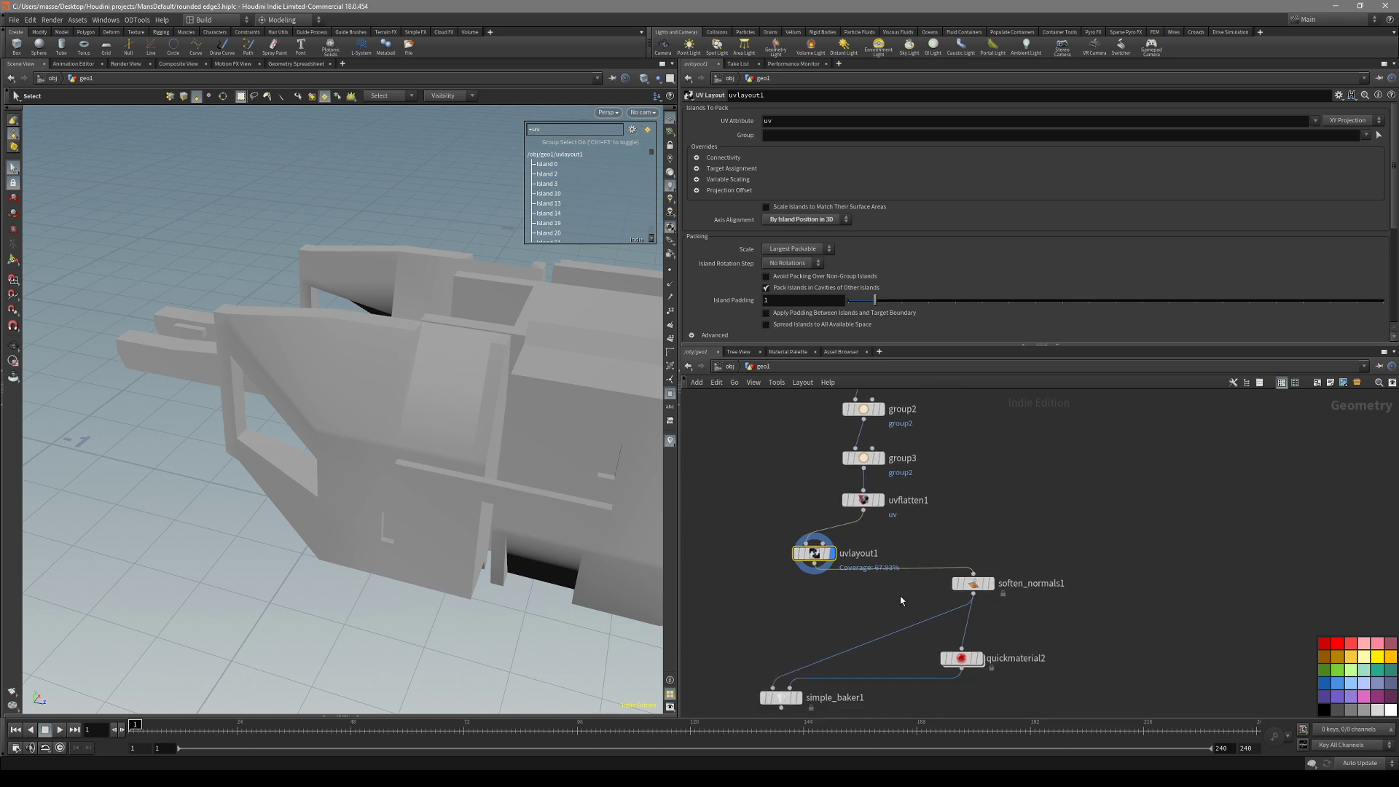
pyautogui.click(975, 585)
pyautogui.scroll(2, 1031, 600)
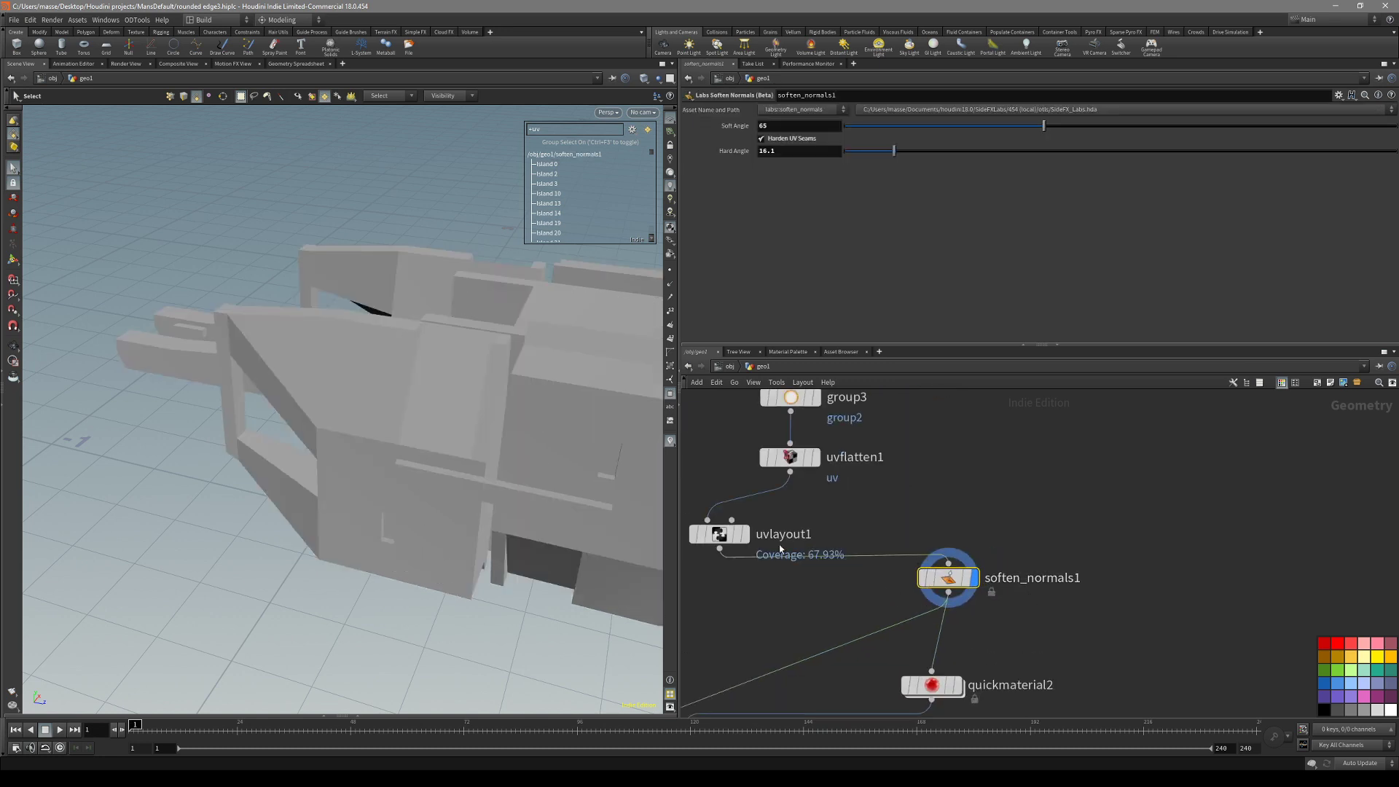
# Alternate between displaying normal3 and soften_normals1 to compare the hull's shading.
pyautogui.scroll(-3, 948, 539)
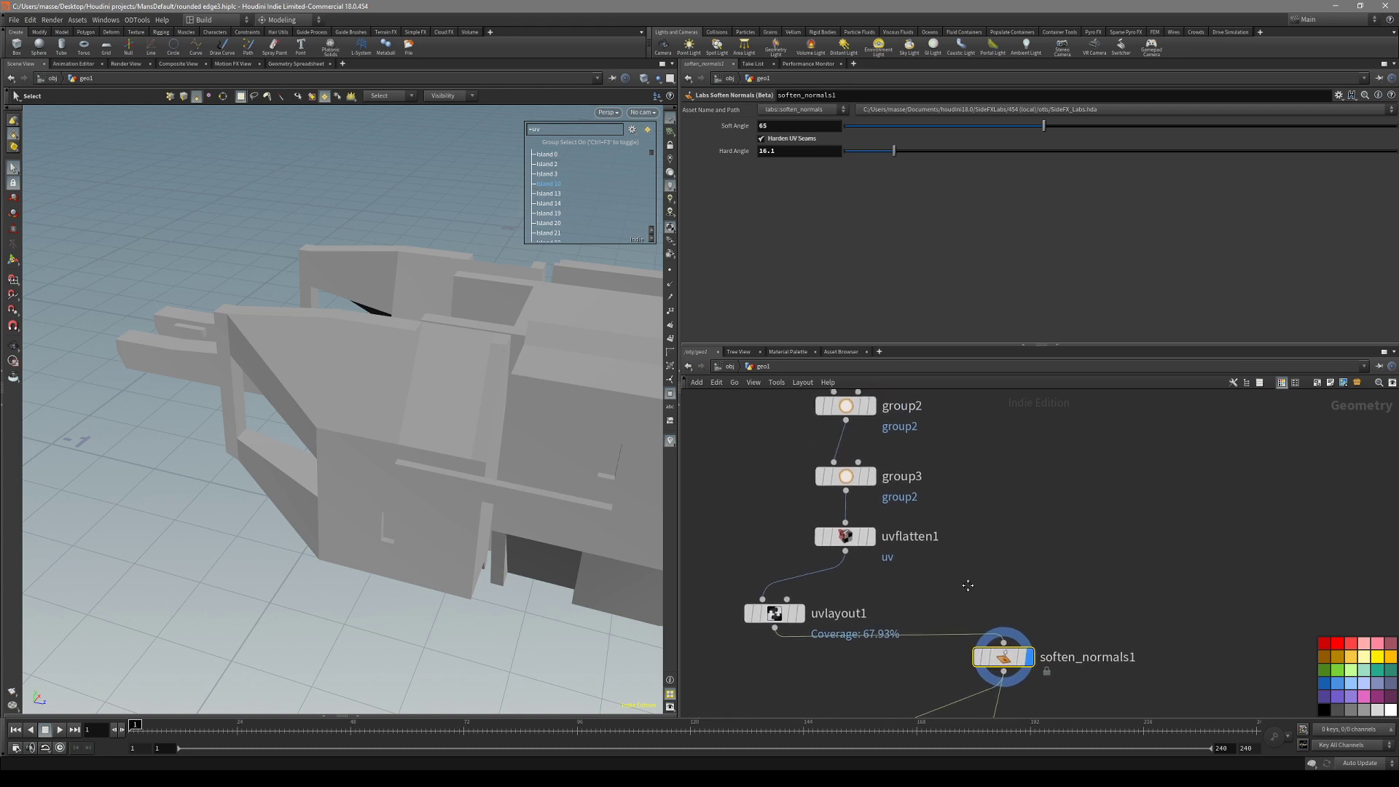
pyautogui.moveTo(977, 560); pyautogui.dragTo(1023, 566, button='middle')
pyautogui.click(825, 483)
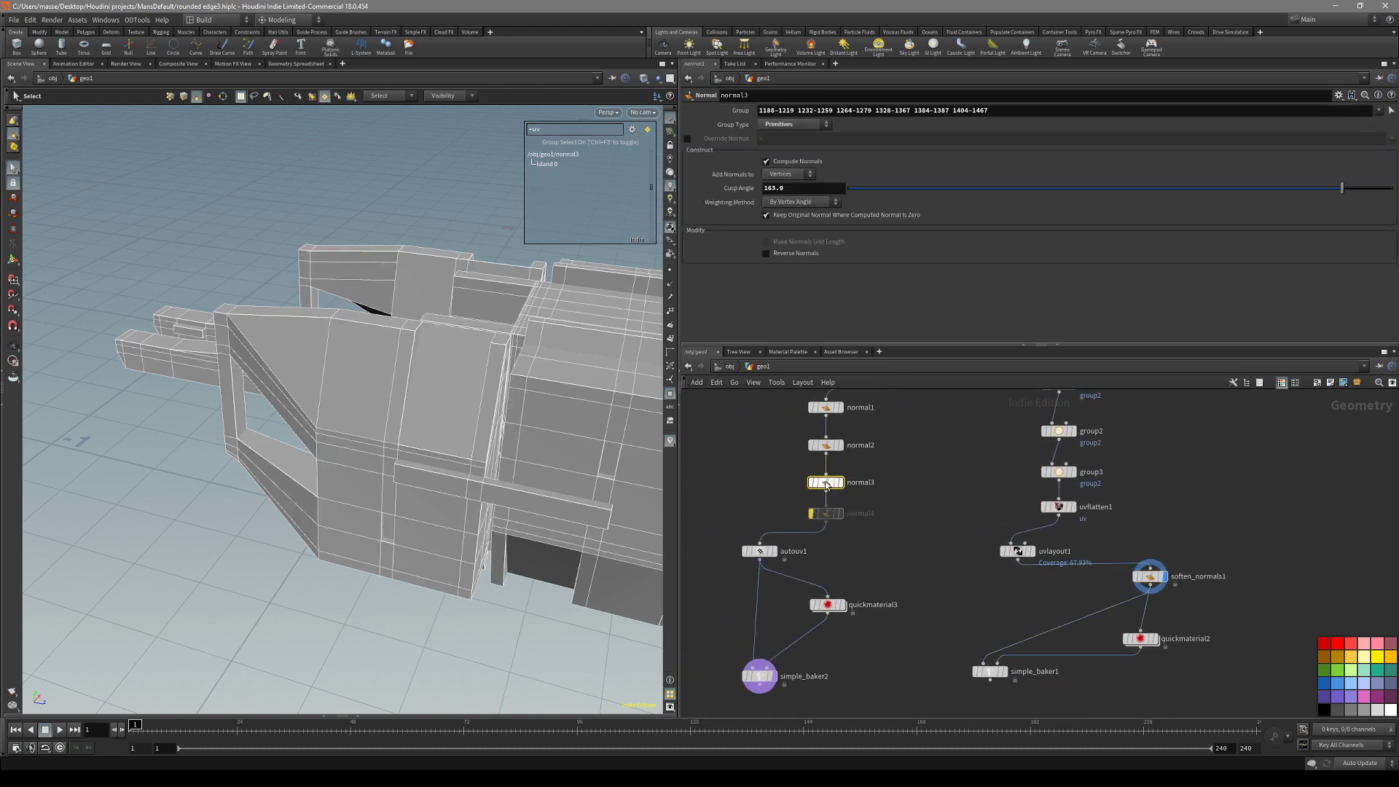
pyautogui.click(1144, 578)
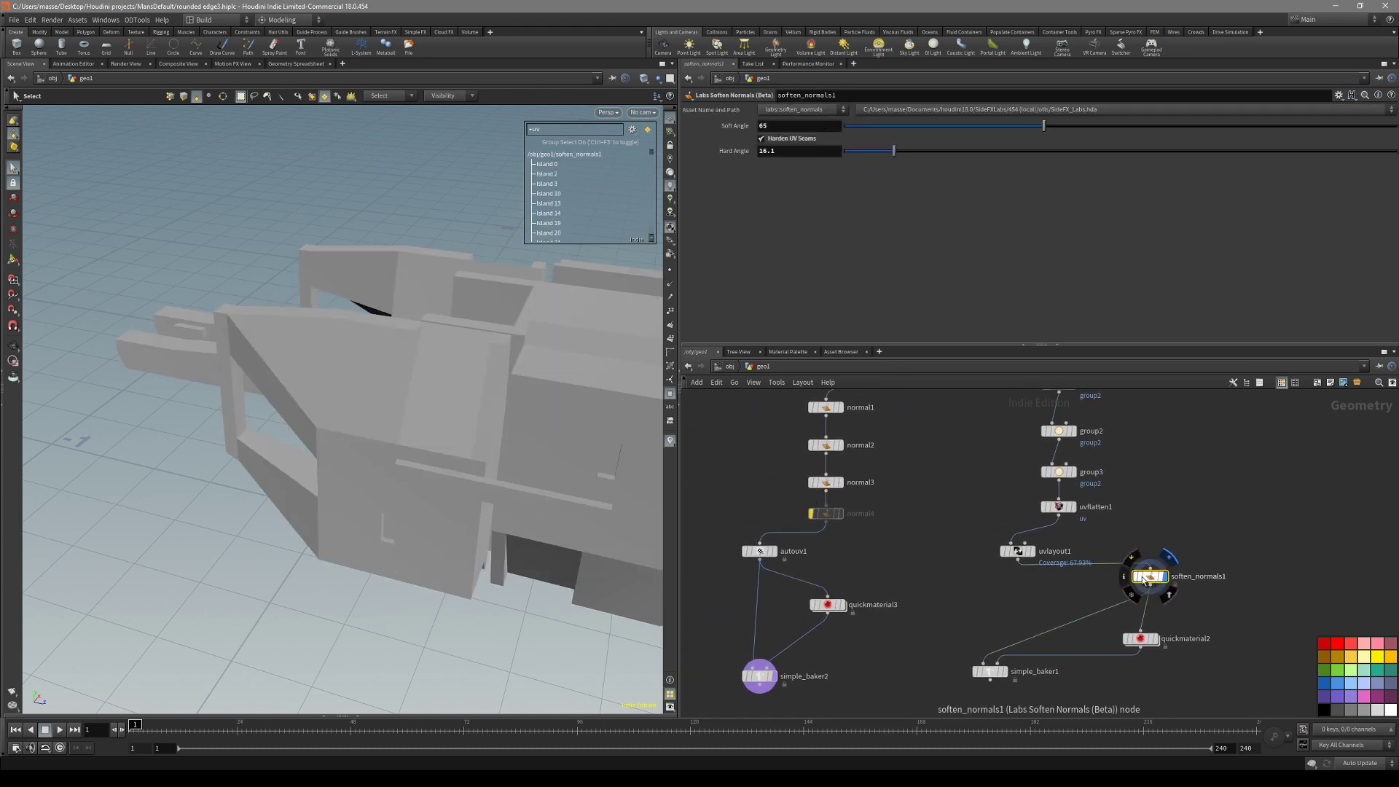
pyautogui.click(826, 484)
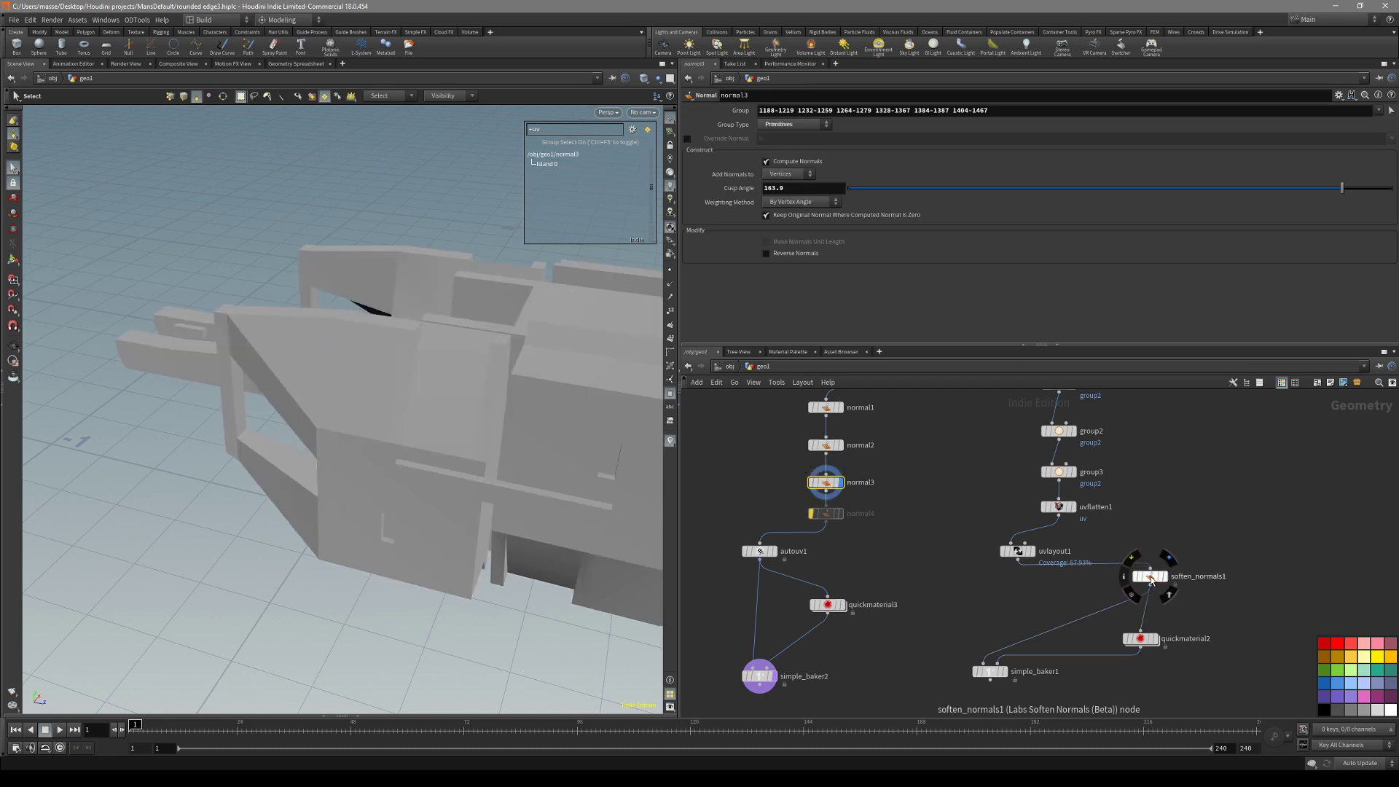
pyautogui.click(1151, 580)
# Examine the UV islands on the ship's side in soften_normals1, and compare them with those of autouv1.
pyautogui.keyDown('alt'); pyautogui.moveTo(426, 481); pyautogui.dragTo(371, 406); pyautogui.keyUp('alt')
pyautogui.keyDown('alt'); pyautogui.moveTo(372, 406); pyautogui.dragTo(356, 444, button='middle'); pyautogui.keyUp('alt')
pyautogui.keyDown('alt'); pyautogui.moveTo(357, 443); pyautogui.dragTo(525, 452); pyautogui.keyUp('alt')
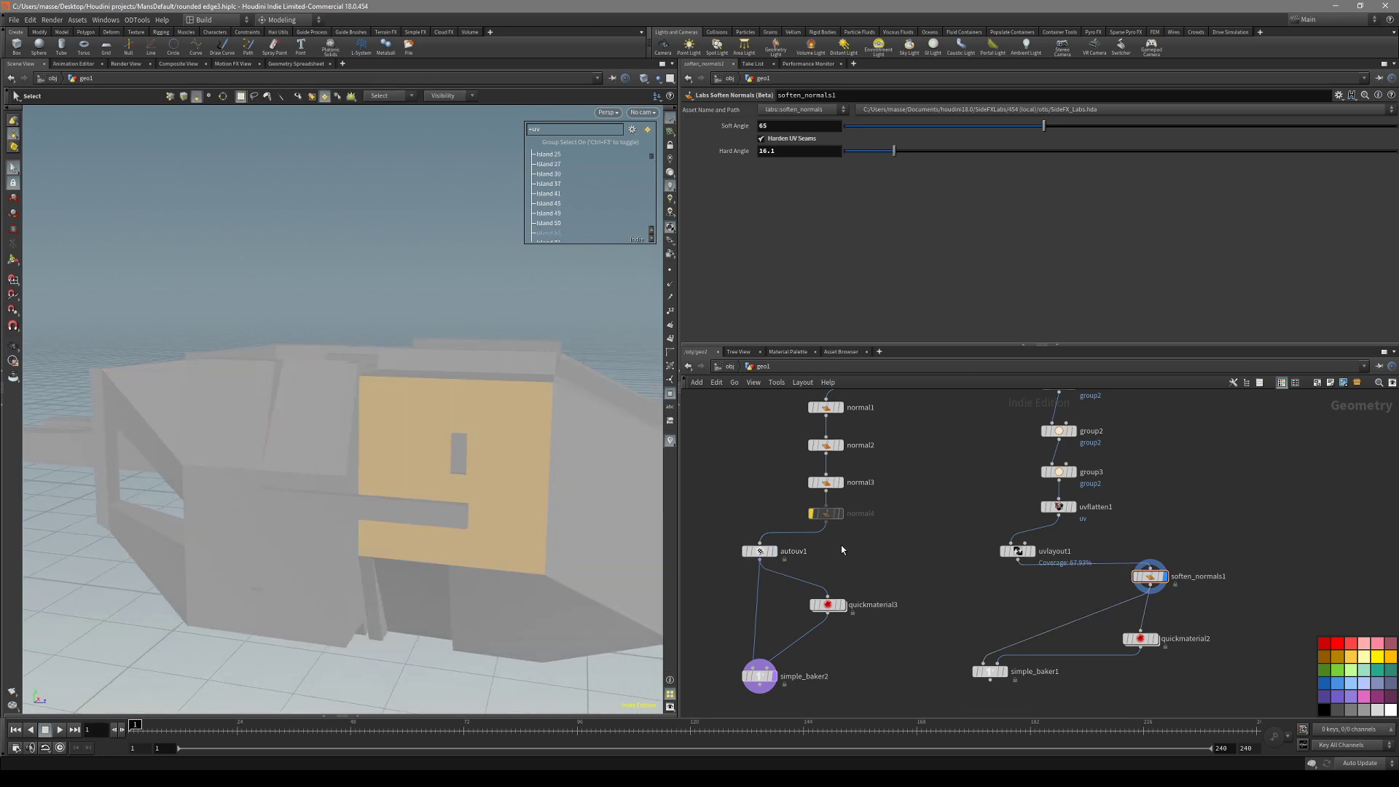
pyautogui.click(760, 551)
pyautogui.keyDown('alt'); pyautogui.moveTo(239, 379); pyautogui.dragTo(294, 391, button='middle'); pyautogui.keyUp('alt')
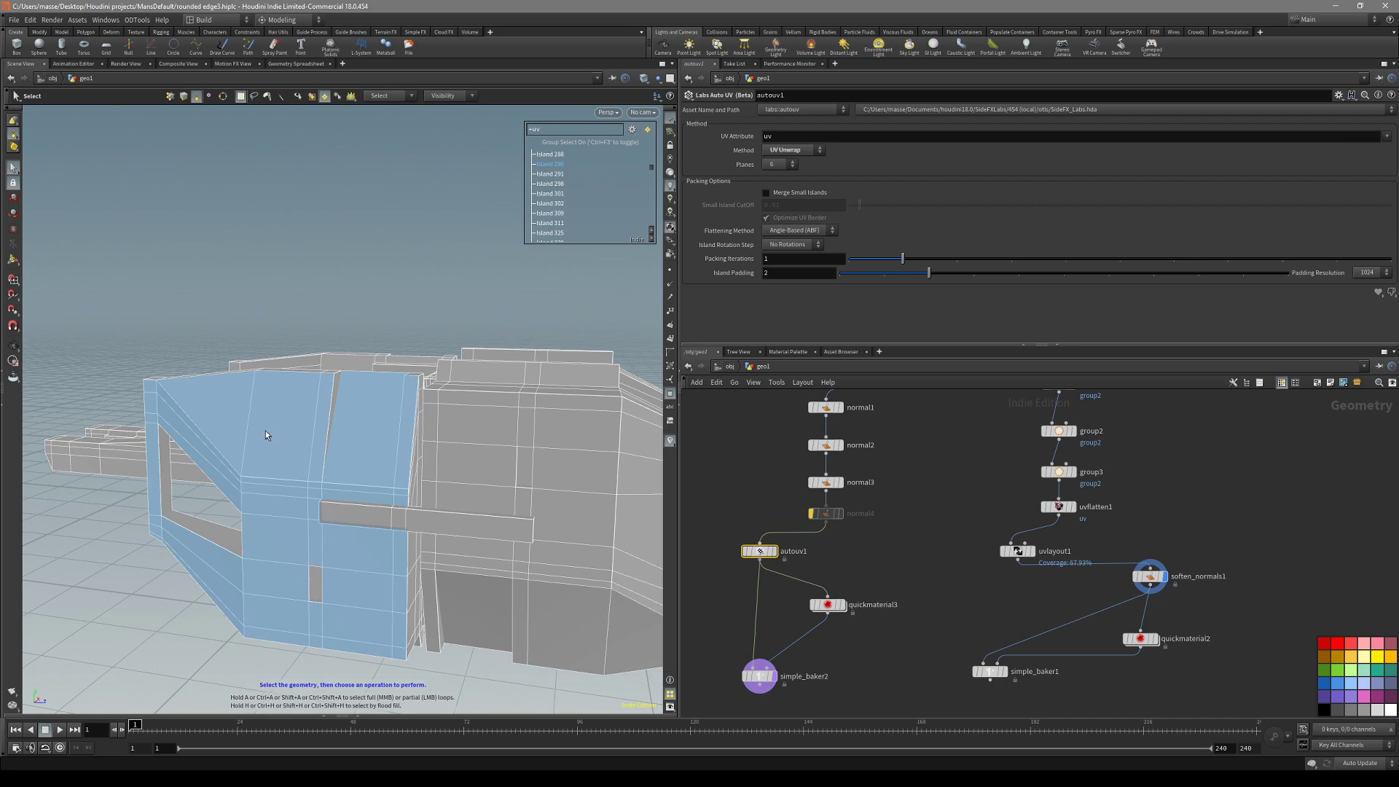
pyautogui.moveTo(530, 462); pyautogui.dragTo(647, 477)
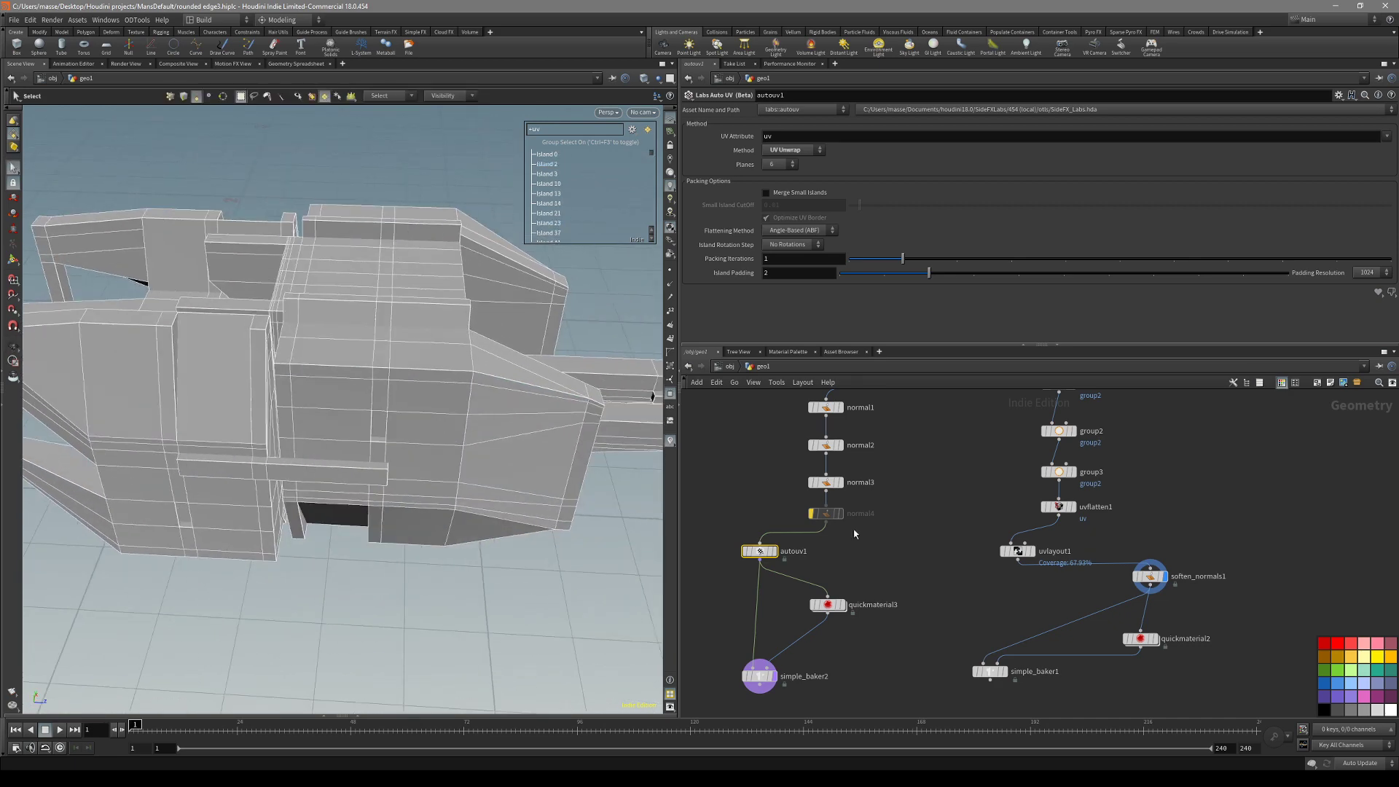
# Return to soften_normals1 and inspect individual UV islands around the hull, ending at the front window frame.
pyautogui.click(1151, 578)
pyautogui.keyDown('alt'); pyautogui.moveTo(540, 459); pyautogui.dragTo(553, 515); pyautogui.keyUp('alt')
pyautogui.click(554, 510)
pyautogui.click(589, 375)
pyautogui.keyDown('alt'); pyautogui.moveTo(460, 562); pyautogui.dragTo(231, 454); pyautogui.keyUp('alt')
pyautogui.click(234, 554)
pyautogui.keyDown('alt'); pyautogui.moveTo(233, 554); pyautogui.dragTo(503, 577); pyautogui.keyUp('alt')
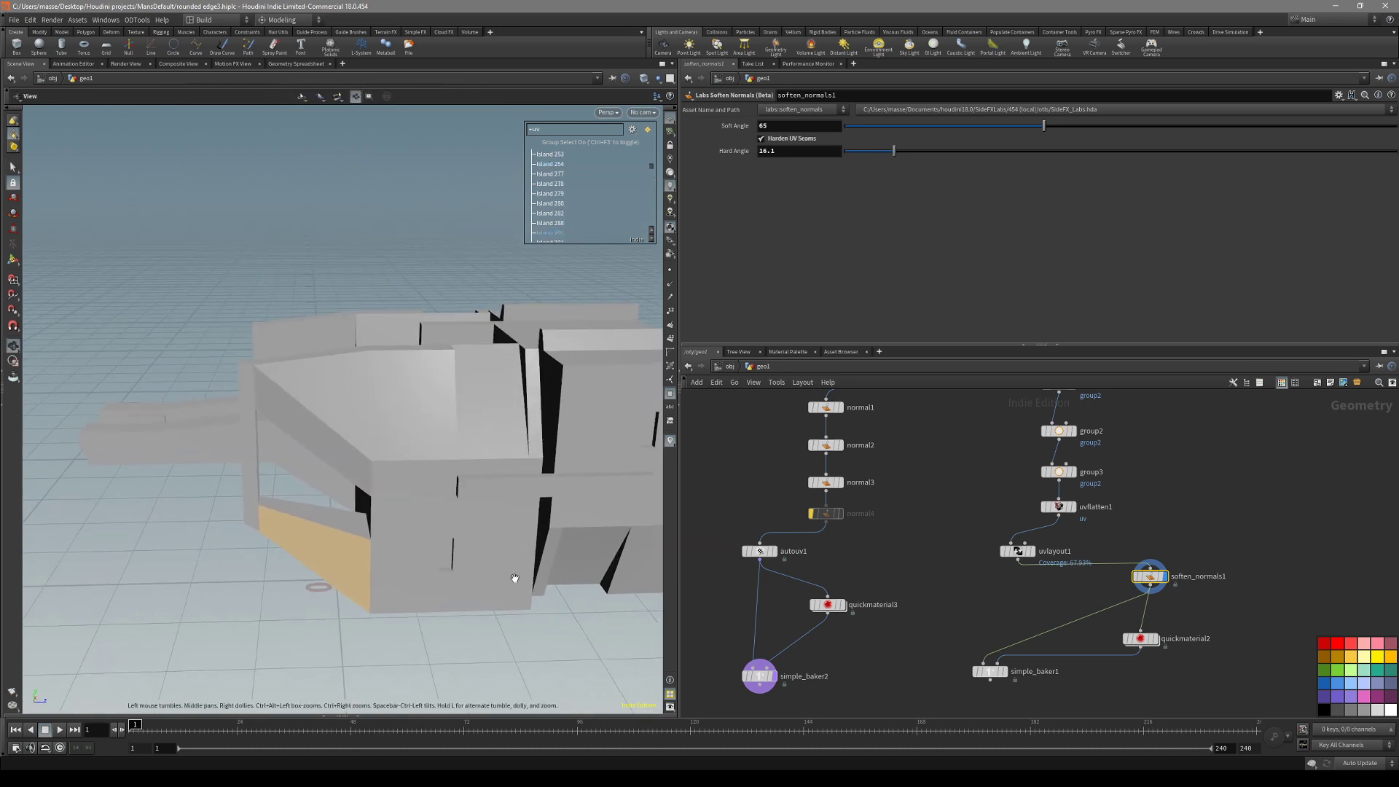
pyautogui.keyDown('alt'); pyautogui.moveTo(379, 460); pyautogui.dragTo(568, 490); pyautogui.keyUp('alt')
pyautogui.moveTo(1240, 545); pyautogui.dragTo(1099, 550, button='middle')
pyautogui.moveTo(999, 529); pyautogui.dragTo(1175, 515, button='middle')
pyautogui.keyDown('alt'); pyautogui.moveTo(408, 525); pyautogui.dragTo(506, 466); pyautogui.keyUp('alt')
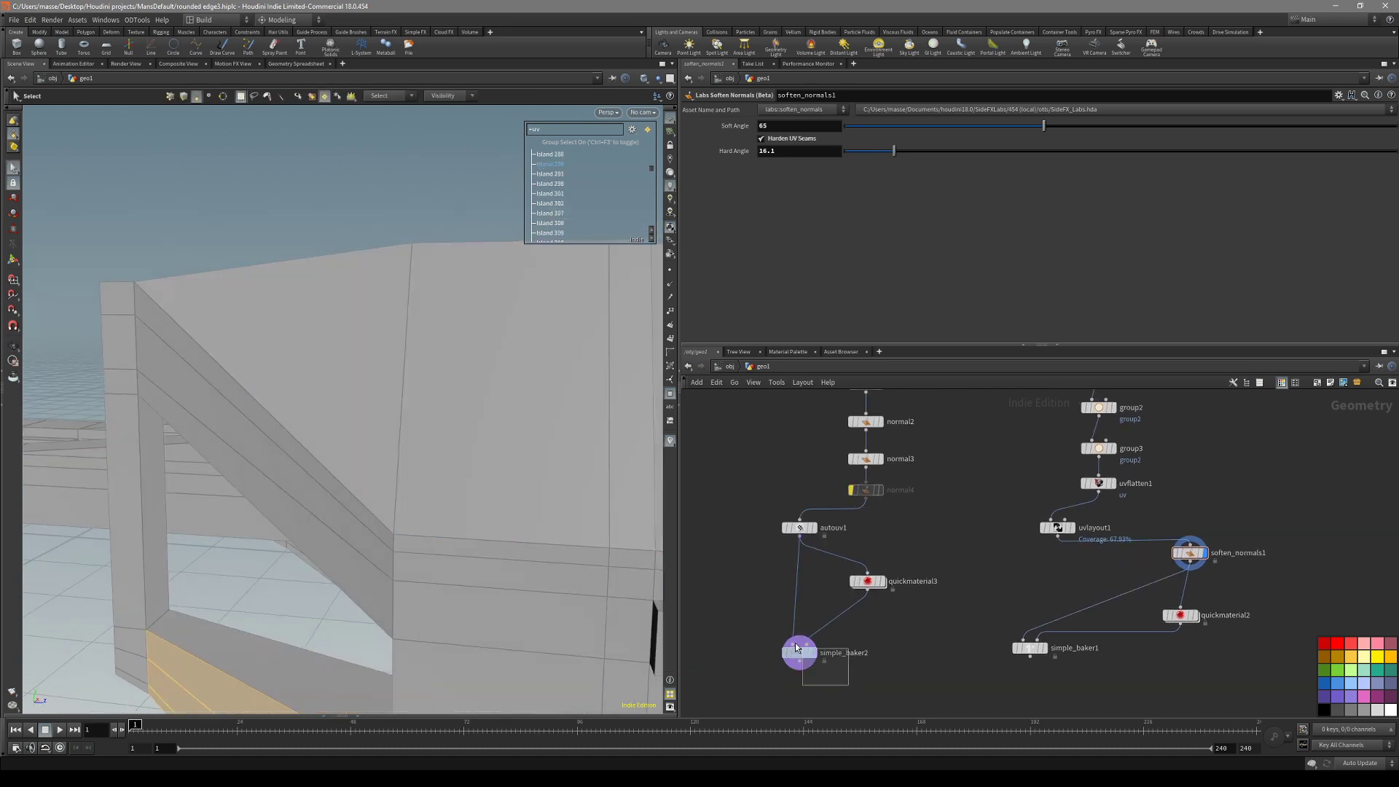
# Display simple_baker2 shaded without wireframe and view the front hull corner up close.
pyautogui.click(815, 653)
pyautogui.hotkey('shift', 'w')
pyautogui.keyDown('alt'); pyautogui.moveTo(496, 521); pyautogui.dragTo(369, 518); pyautogui.keyUp('alt')
pyautogui.press('s')
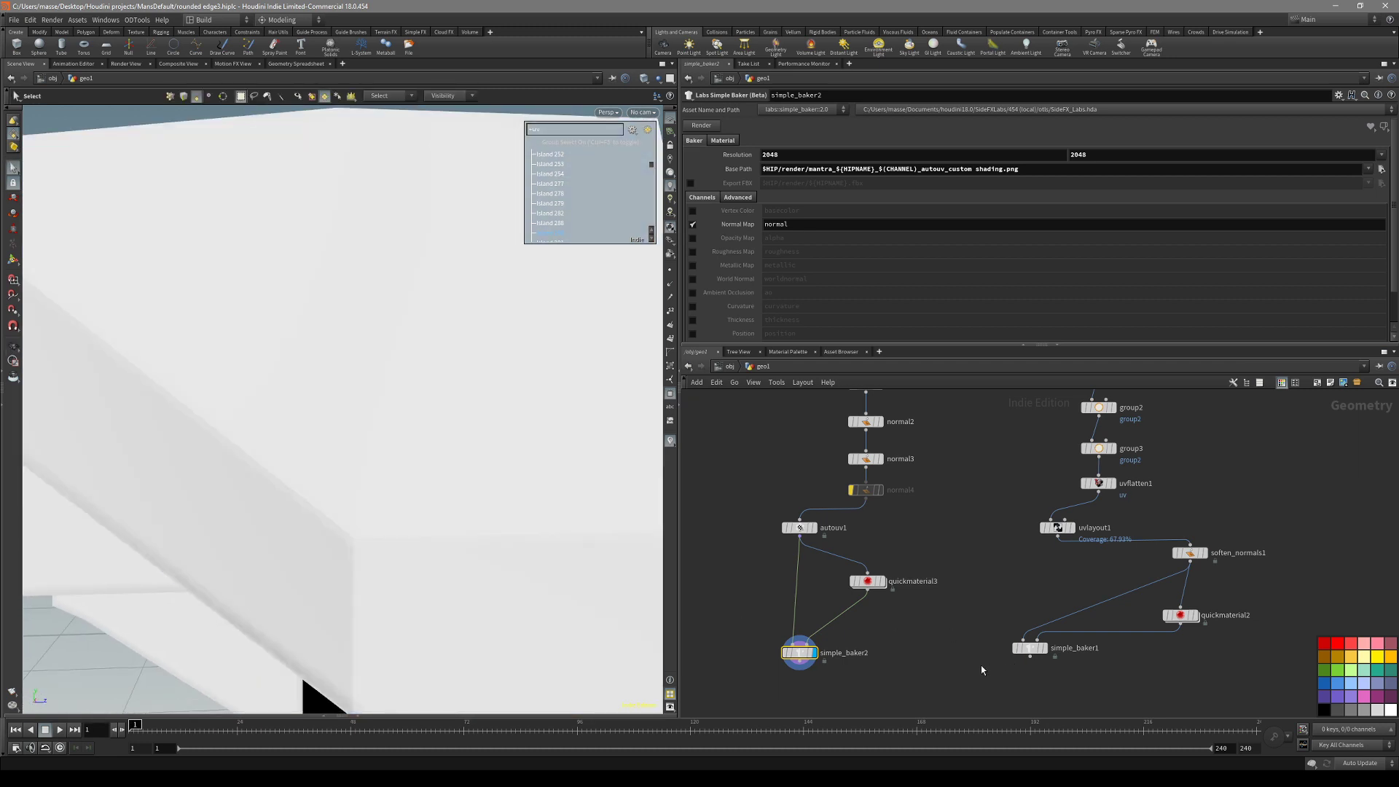
# Alternate between displaying simple_baker1 and simple_baker2 to compare their bakes at the front hull corner.
pyautogui.moveTo(981, 669); pyautogui.dragTo(988, 653, button='middle')
pyautogui.moveTo(1063, 675); pyautogui.dragTo(1004, 602)
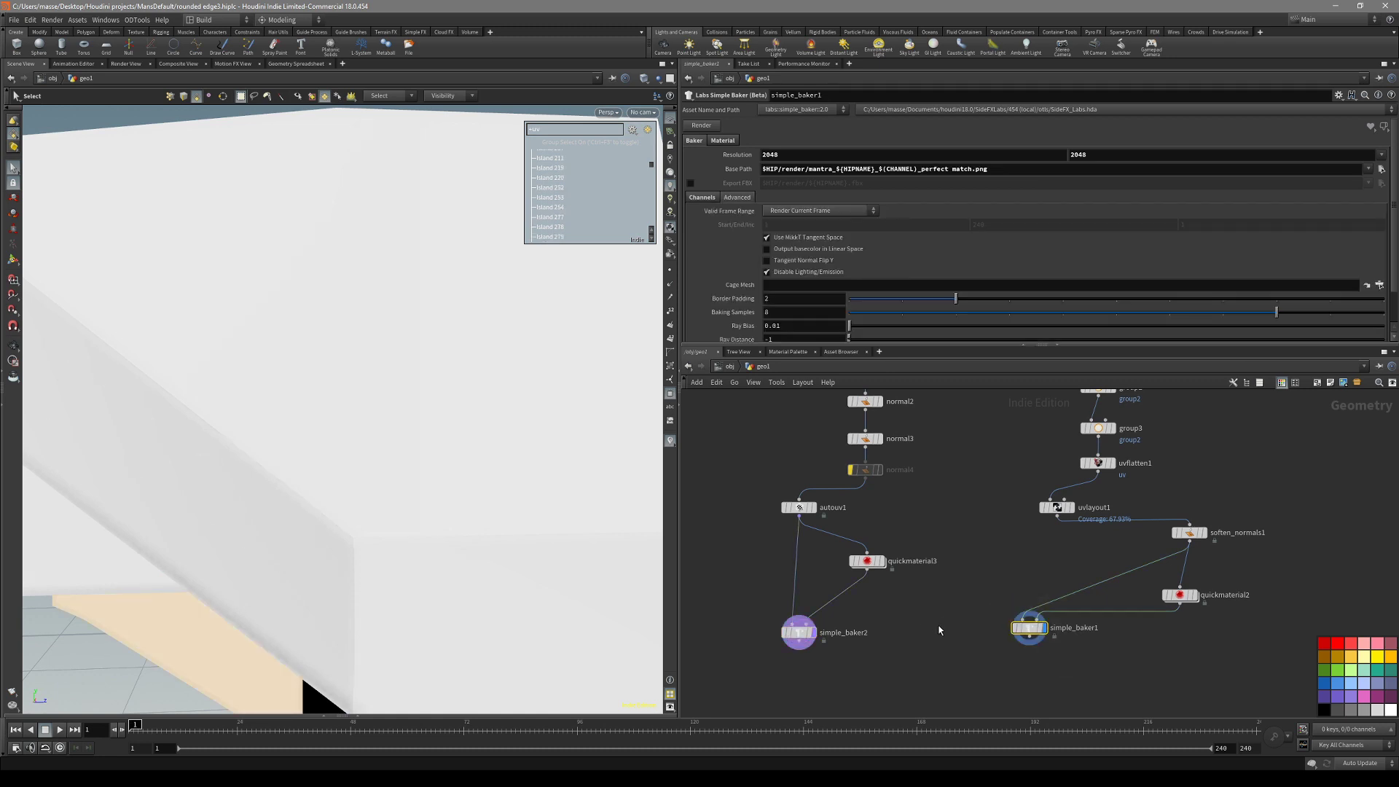
pyautogui.moveTo(907, 666); pyautogui.dragTo(776, 600)
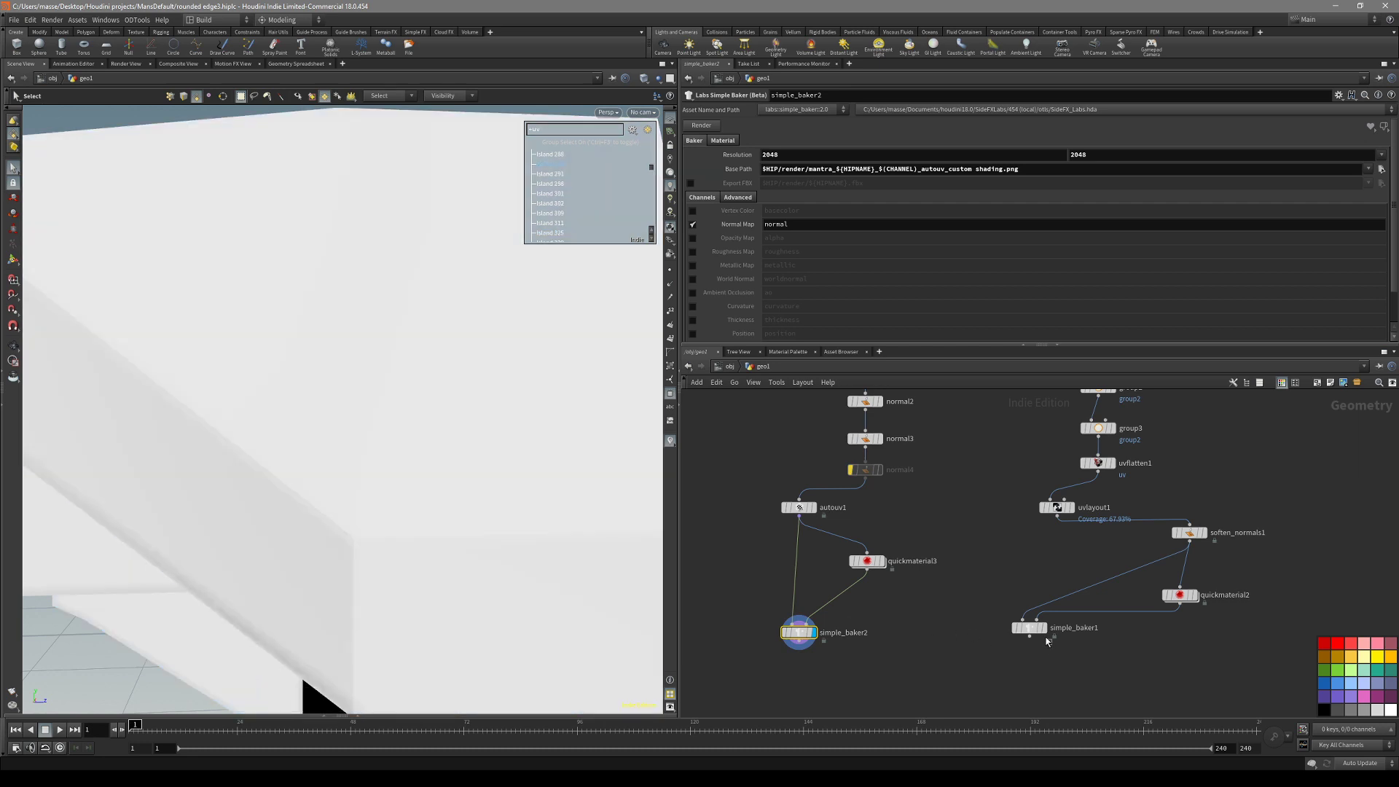
pyautogui.click(1044, 628)
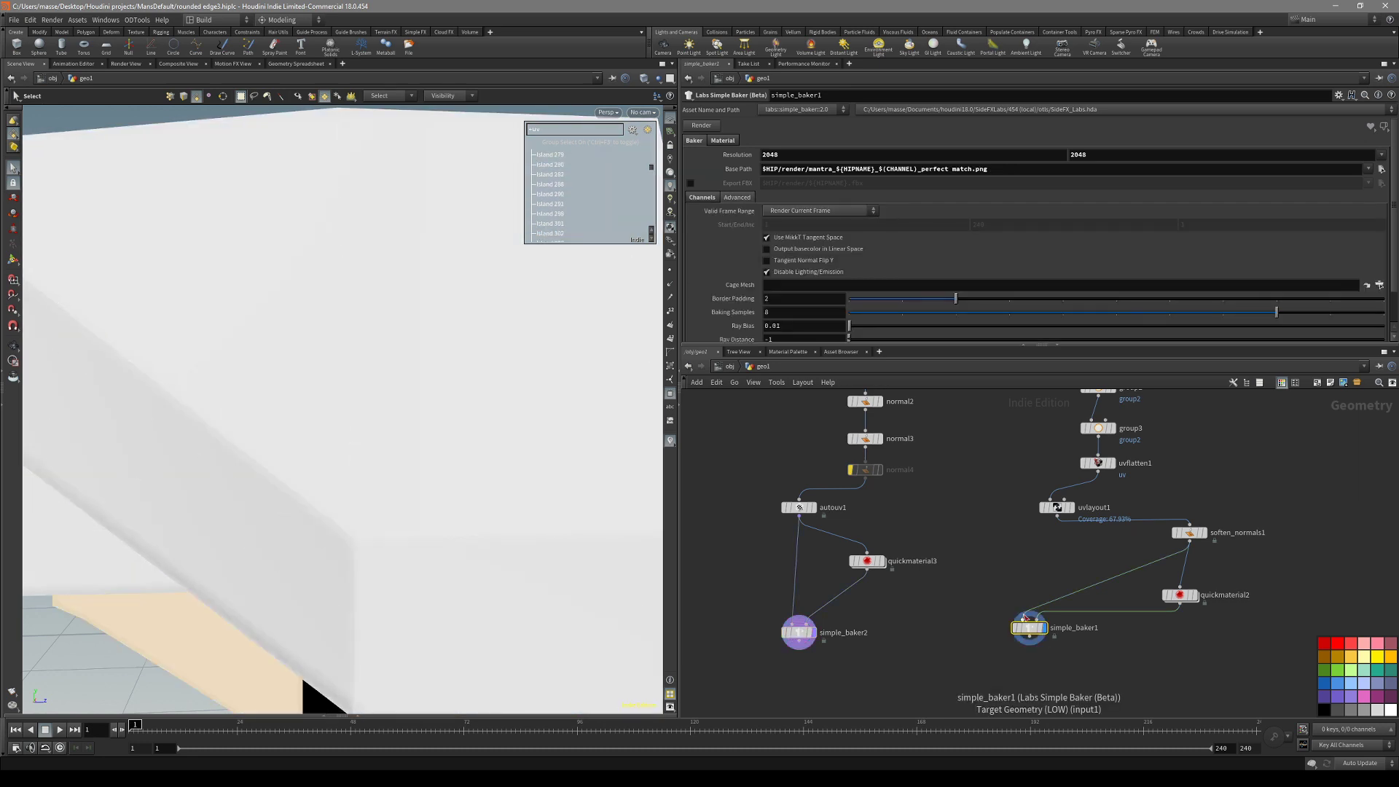
pyautogui.keyDown('alt'); pyautogui.moveTo(455, 562); pyautogui.dragTo(547, 629); pyautogui.keyUp('alt')
pyautogui.click(774, 616)
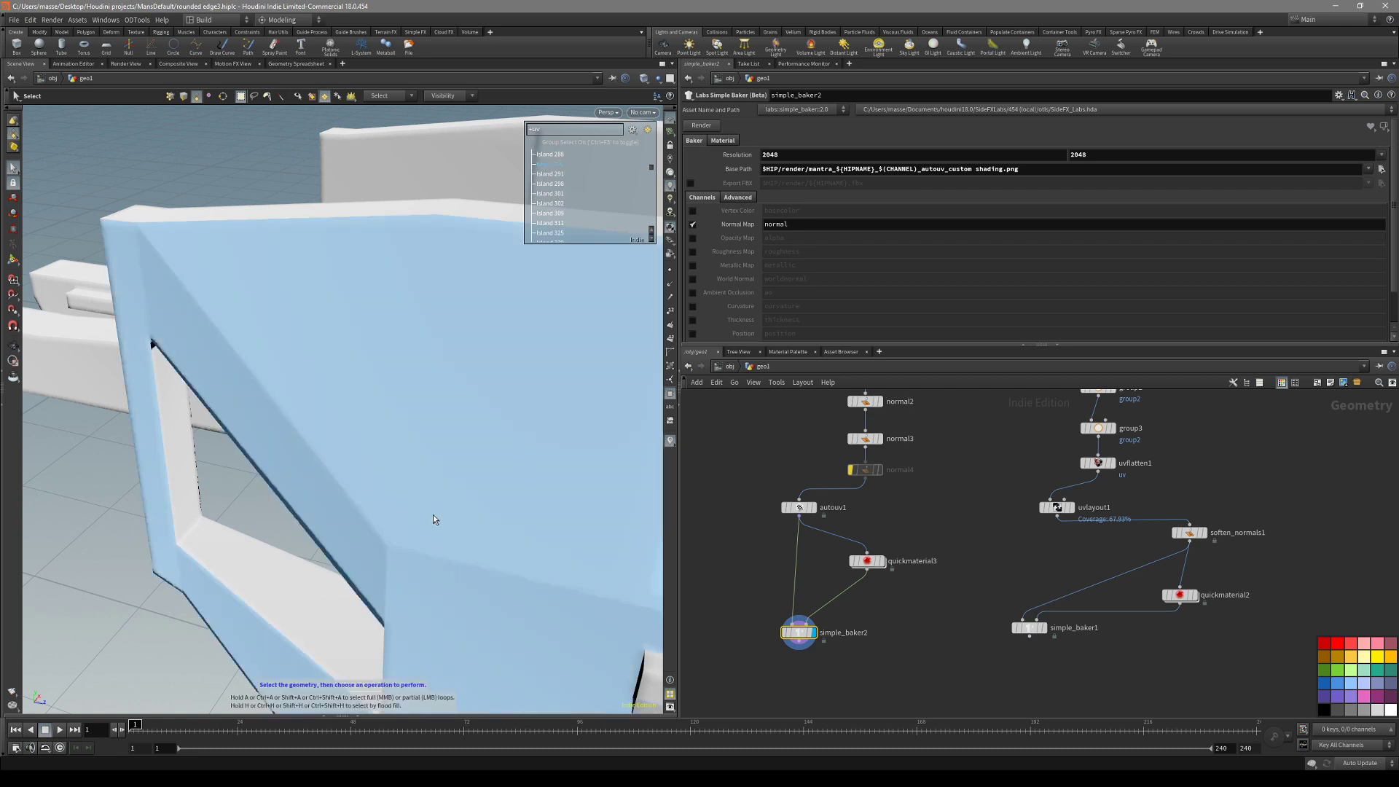
# Compare the simple_baker2 and simple_baker1 bakes along the diagonal edge of the window frame.
pyautogui.press('Escape')
pyautogui.moveTo(433, 515); pyautogui.dragTo(294, 463)
pyautogui.moveTo(294, 463); pyautogui.dragTo(566, 453, button='right')
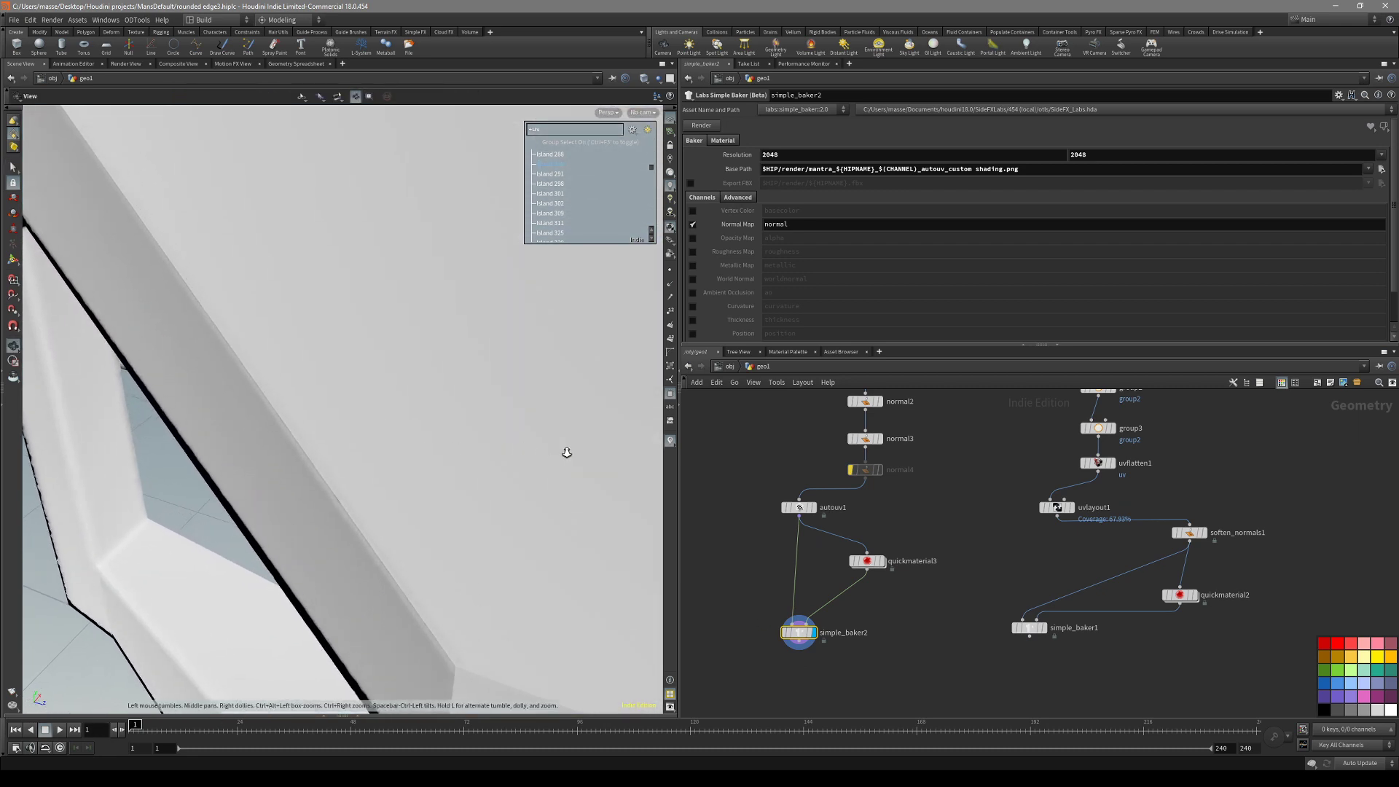
pyautogui.press('s')
pyautogui.click(1029, 627)
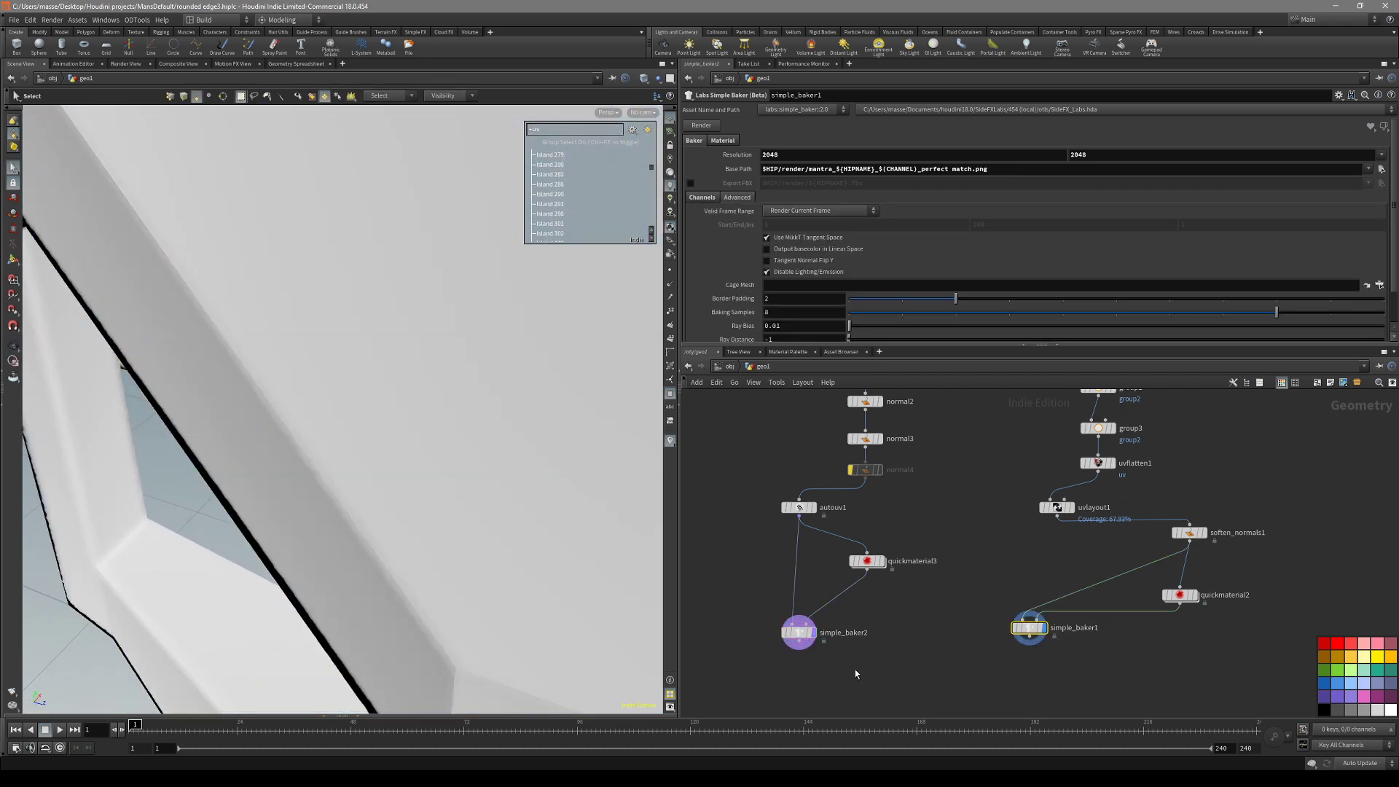
pyautogui.click(800, 633)
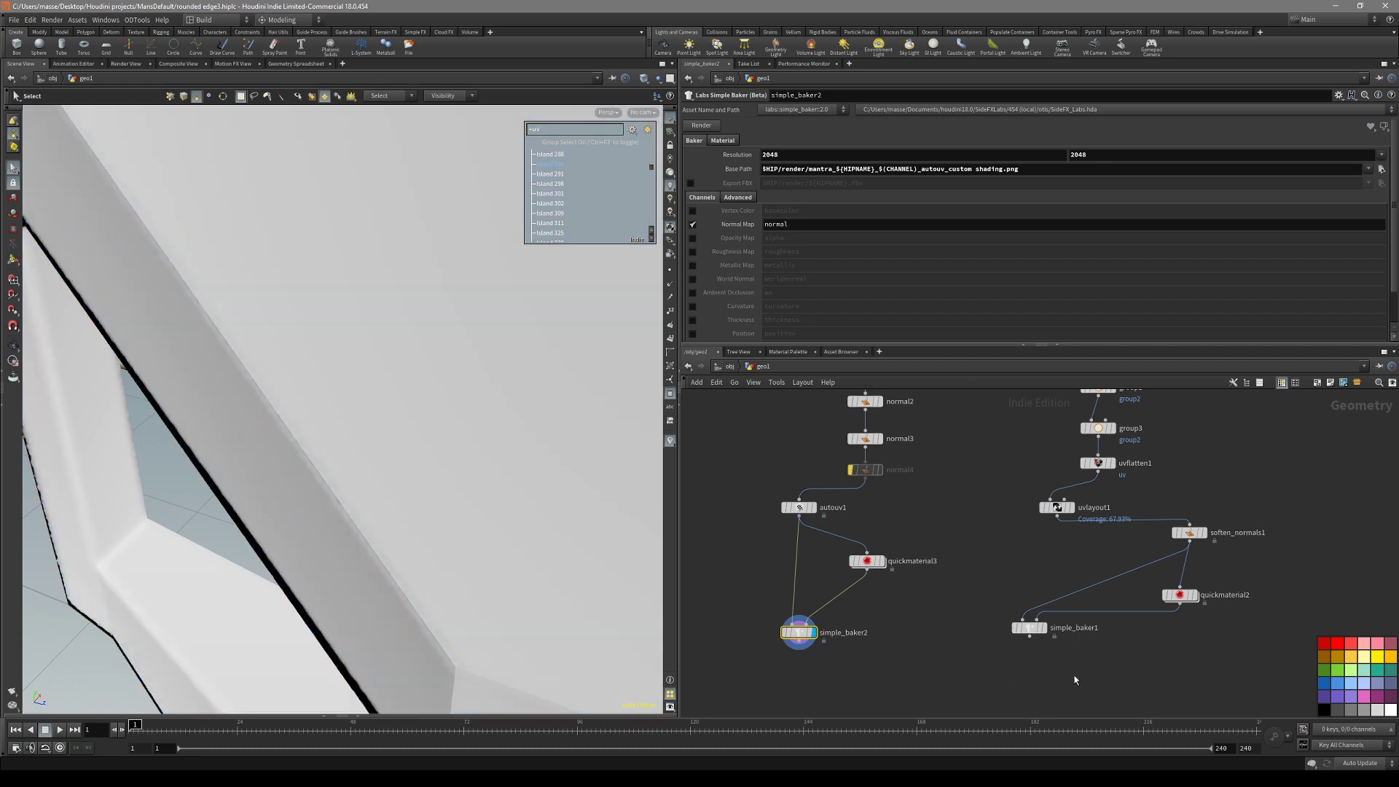
pyautogui.click(1028, 627)
pyautogui.scroll(-5, 462, 494)
pyautogui.keyDown('alt'); pyautogui.moveTo(462, 494); pyautogui.dragTo(497, 447); pyautogui.keyUp('alt')
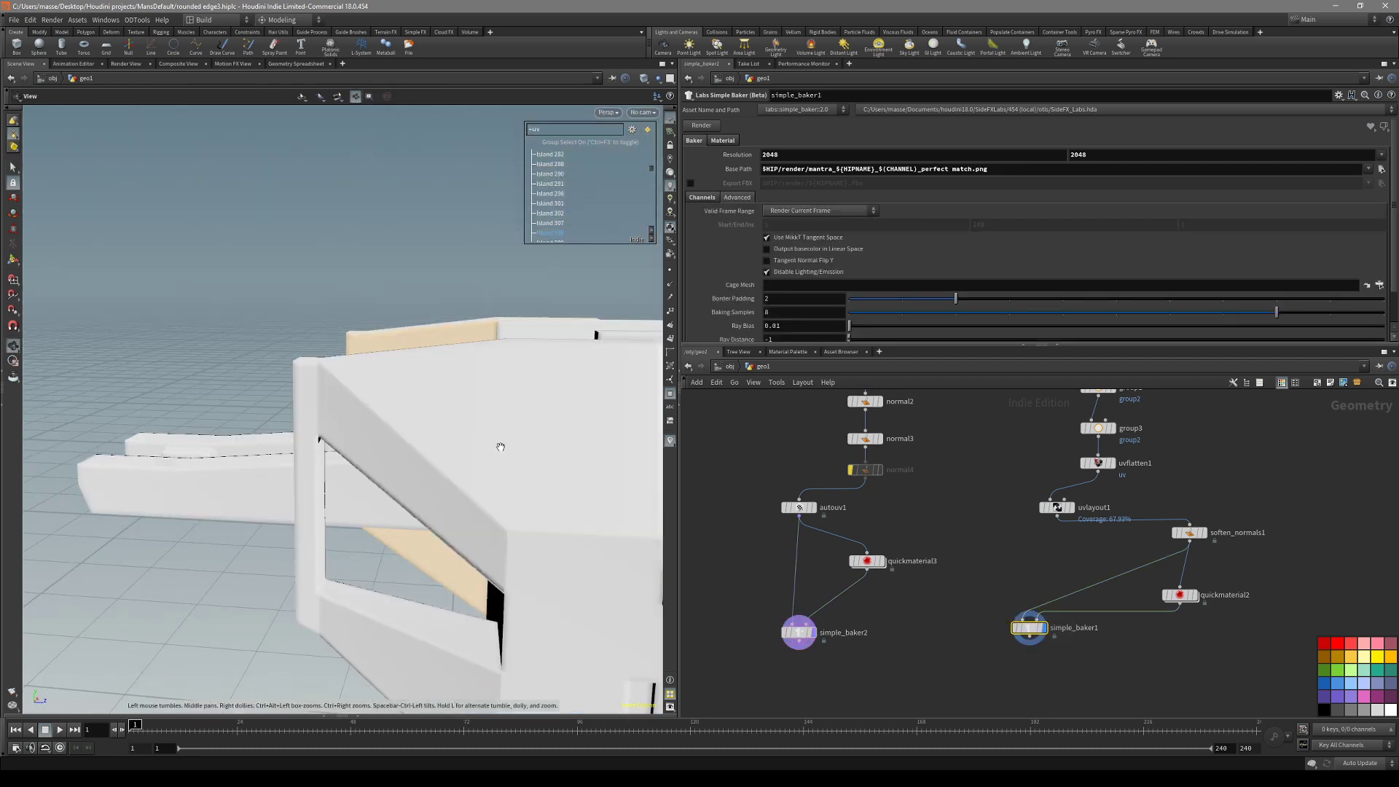
# Display simple_baker2 again and examine the front hull panel and window frame from several angles.
pyautogui.click(800, 633)
pyautogui.press('Escape')
pyautogui.moveTo(438, 554); pyautogui.dragTo(409, 518)
pyautogui.moveTo(409, 518); pyautogui.dragTo(598, 458, button='right')
pyautogui.moveTo(590, 486); pyautogui.dragTo(390, 469)
pyautogui.moveTo(357, 519); pyautogui.dragTo(367, 558)
pyautogui.keyDown('alt'); pyautogui.moveTo(628, 580); pyautogui.dragTo(274, 484); pyautogui.keyUp('alt')
# Display simple_baker1 and inspect the UV island of the raised side panel behind the front hull panel.
pyautogui.moveTo(1044, 607); pyautogui.dragTo(854, 610, button='middle')
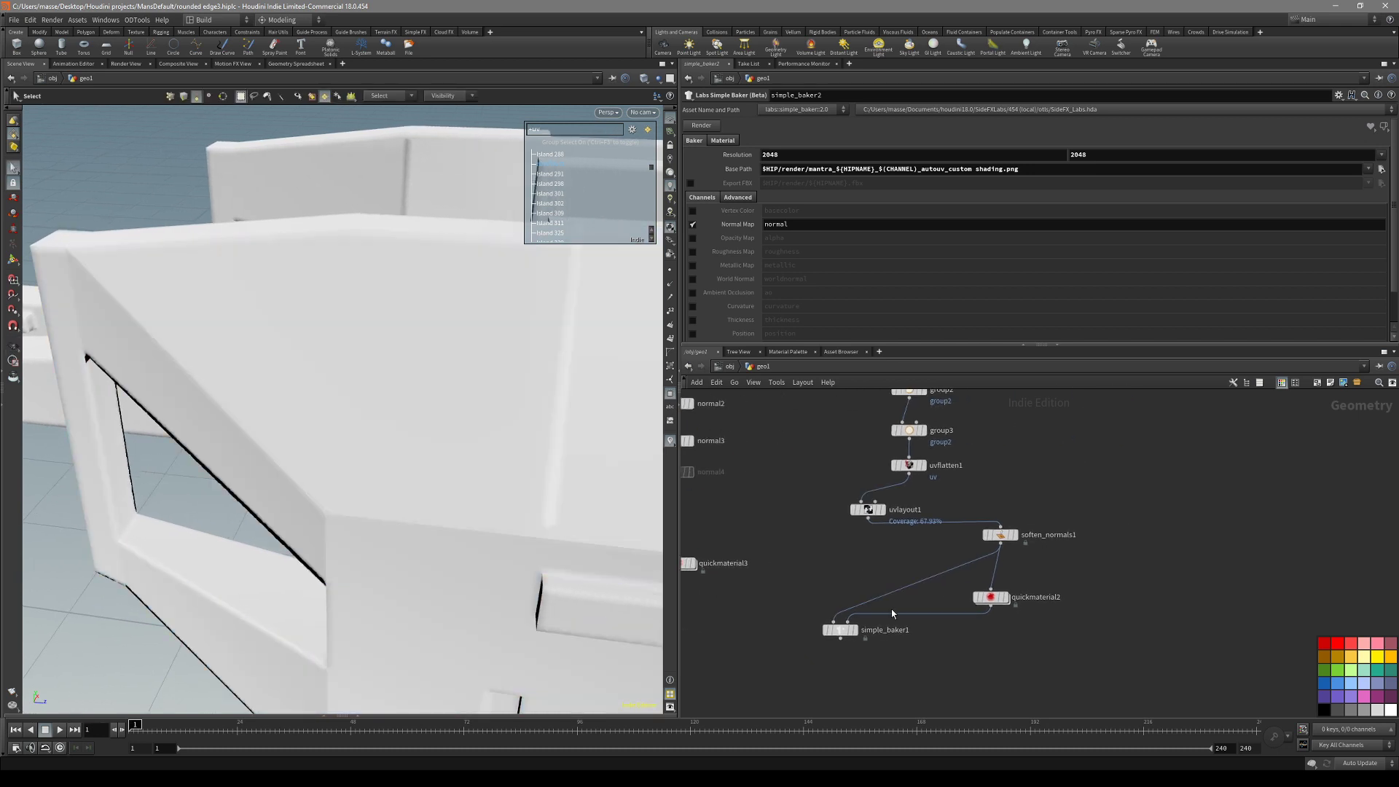
pyautogui.scroll(2, 867, 632)
pyautogui.click(845, 619)
pyautogui.moveTo(771, 573); pyautogui.dragTo(717, 639, button='middle')
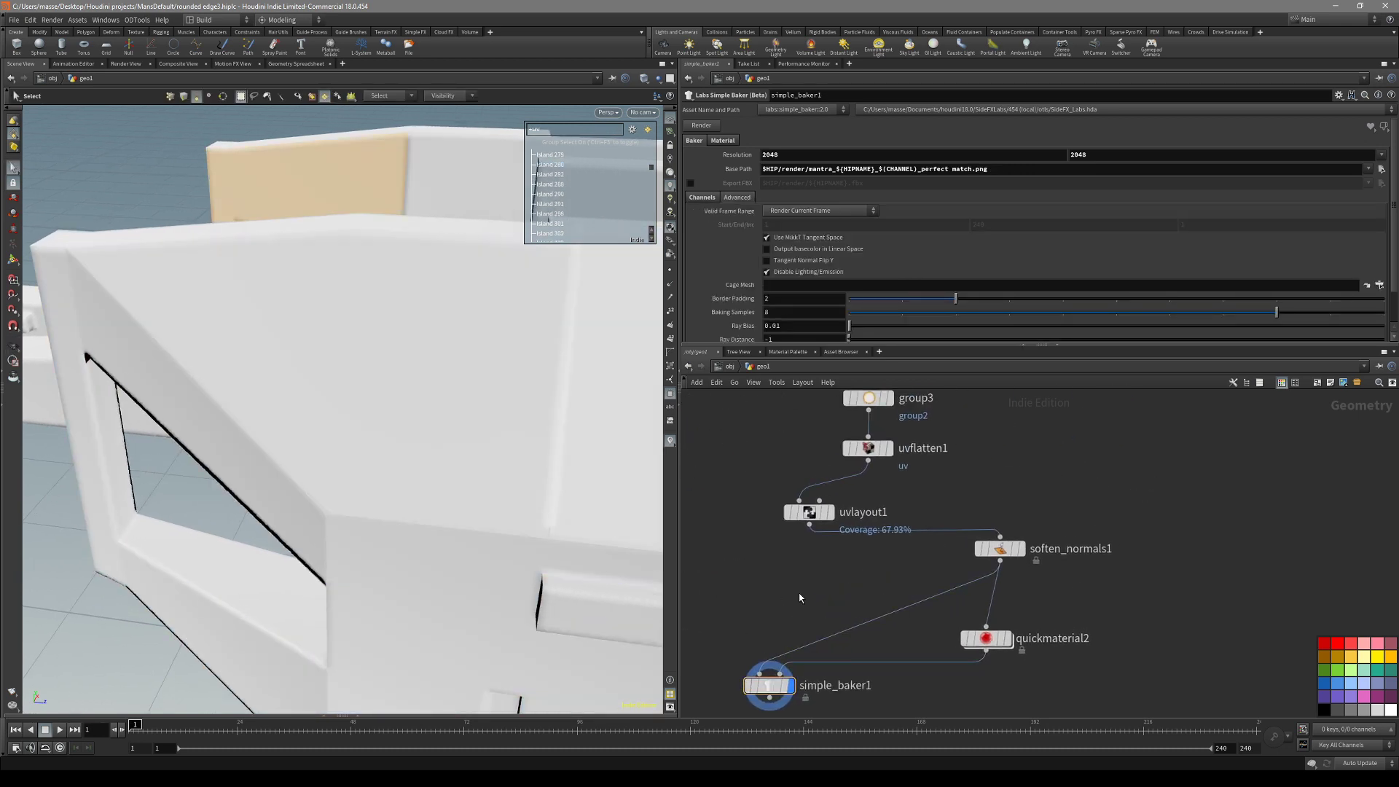
pyautogui.scroll(-1, 799, 598)
pyautogui.moveTo(884, 508); pyautogui.dragTo(862, 547, button='middle')
pyautogui.scroll(2, 862, 547)
pyautogui.keyDown('alt'); pyautogui.moveTo(496, 487); pyautogui.dragTo(402, 528, button='middle'); pyautogui.keyUp('alt')
pyautogui.moveTo(401, 528); pyautogui.dragTo(446, 461)
pyautogui.click(487, 448)
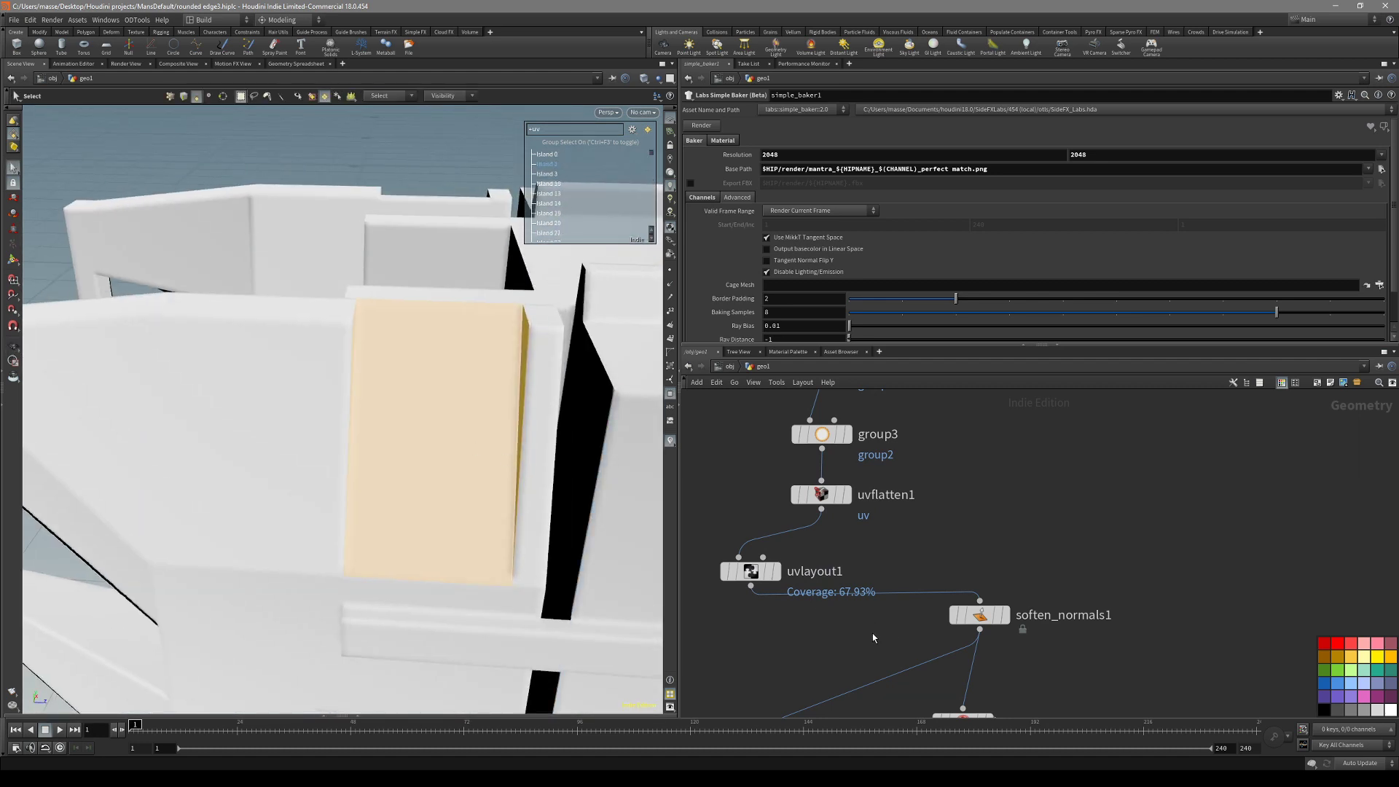
# Inspect the raised side panel, its neighbouring panels and the front hull edges of the simple_baker1 bake from several angles.
pyautogui.scroll(-2, 873, 637)
pyautogui.moveTo(802, 635); pyautogui.dragTo(801, 634)
pyautogui.keyDown('alt'); pyautogui.moveTo(503, 478); pyautogui.dragTo(364, 438); pyautogui.keyUp('alt')
pyautogui.click(338, 286)
pyautogui.keyDown('alt'); pyautogui.moveTo(339, 286); pyautogui.dragTo(261, 277); pyautogui.keyUp('alt')
pyautogui.keyDown('alt'); pyautogui.moveTo(564, 422); pyautogui.dragTo(473, 336); pyautogui.keyUp('alt')
pyautogui.press('Escape')
pyautogui.press('s')
pyautogui.click(480, 339)
pyautogui.press('Escape')
pyautogui.moveTo(430, 208); pyautogui.dragTo(288, 387)
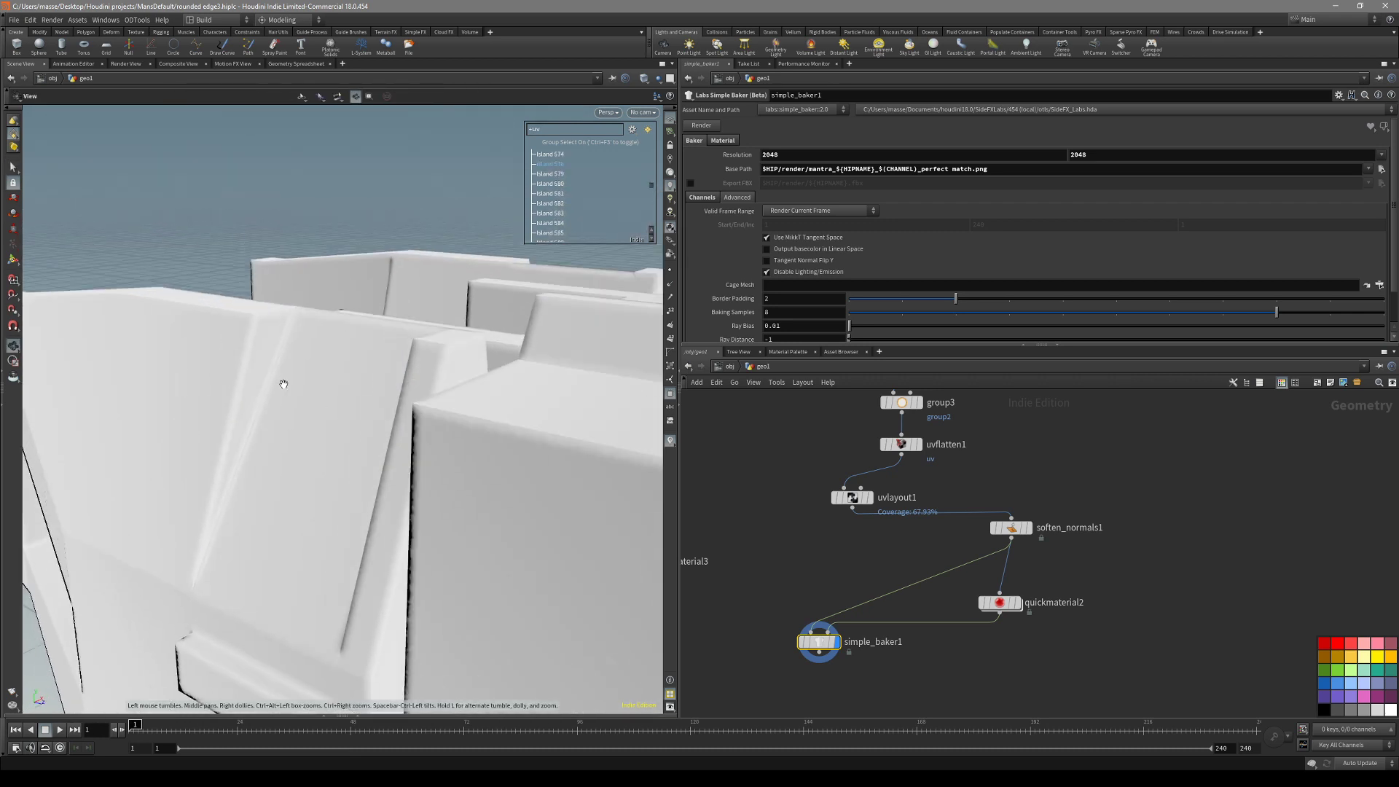
pyautogui.press('s')
pyautogui.press('Escape')
pyautogui.moveTo(287, 366); pyautogui.dragTo(273, 419)
pyautogui.press('s')
pyautogui.press('Escape')
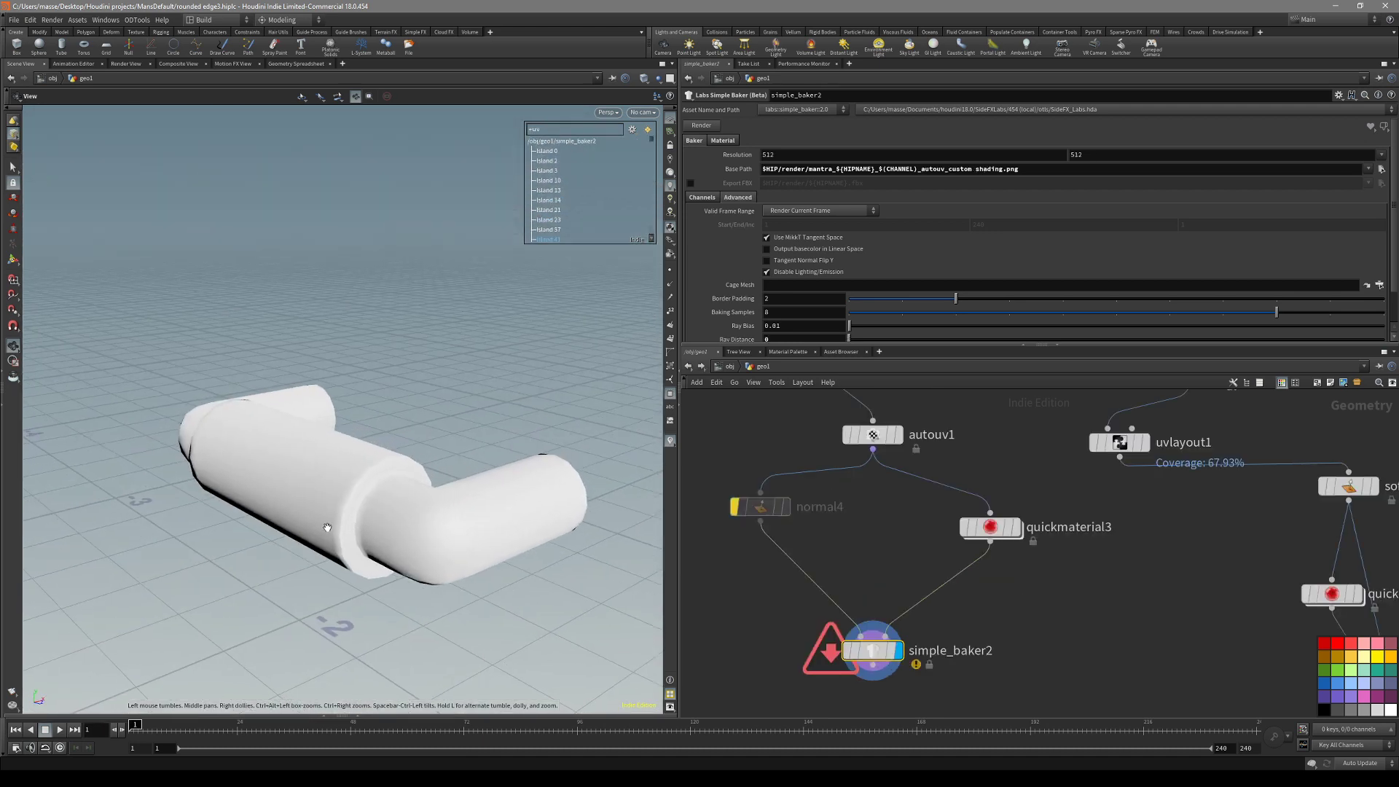
# Compare the pipe between the simple_baker2 bake and the unbaked autouv1 geometry.
pyautogui.moveTo(327, 528); pyautogui.dragTo(553, 532)
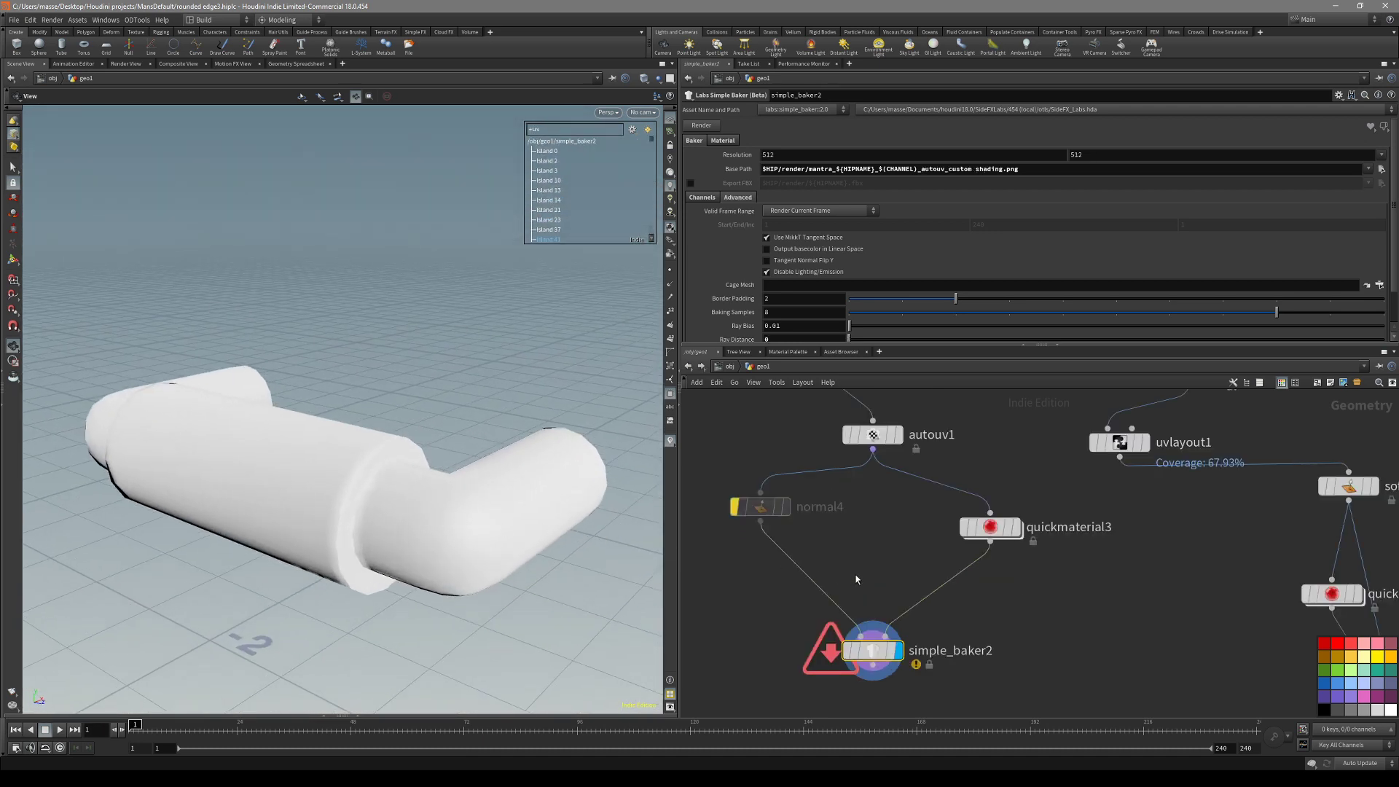
pyautogui.moveTo(857, 579); pyautogui.dragTo(834, 586, button='middle')
pyautogui.click(852, 441)
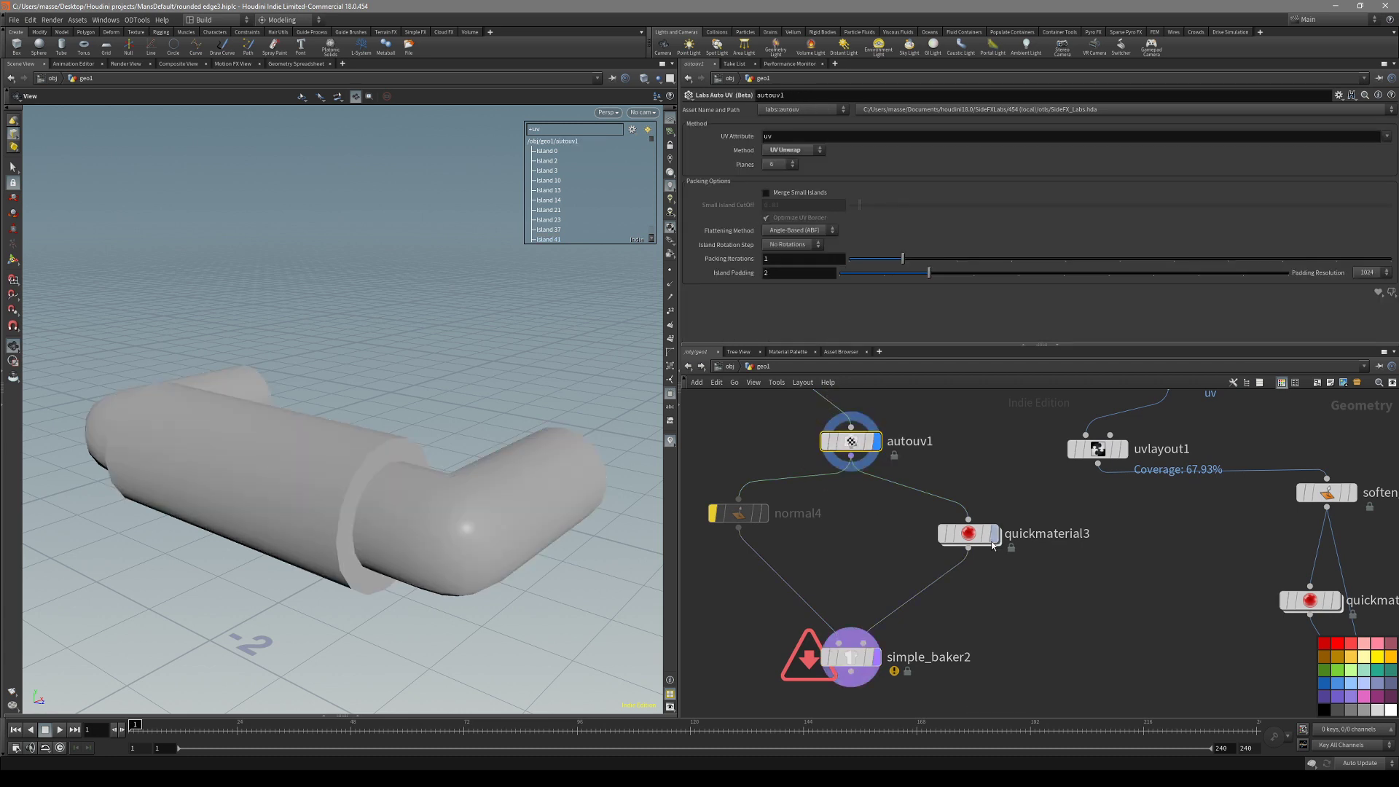
pyautogui.moveTo(860, 545); pyautogui.dragTo(865, 549, button='middle')
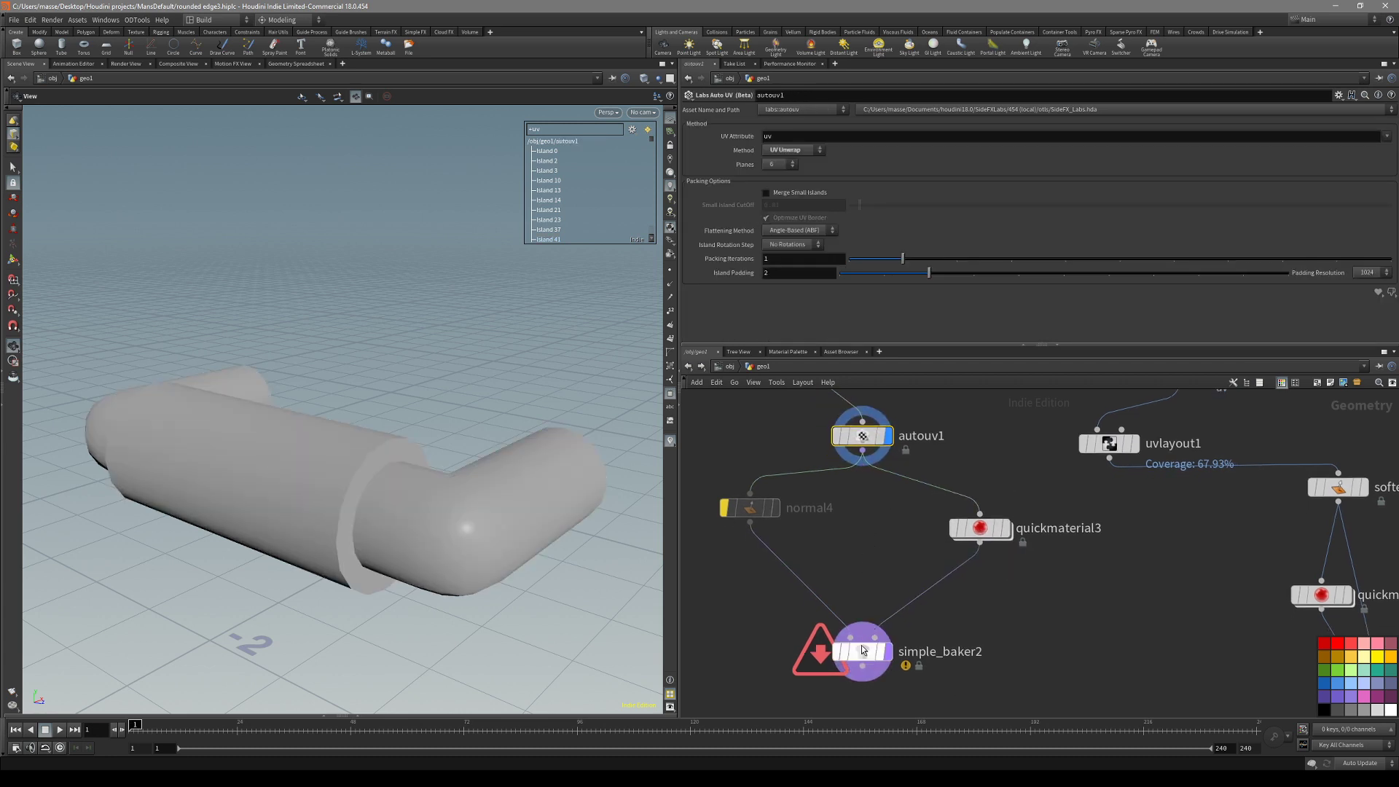
pyautogui.click(863, 650)
pyautogui.moveTo(968, 629); pyautogui.dragTo(953, 645, button='middle')
pyautogui.scroll(-1, 958, 645)
pyautogui.scroll(1, 884, 545)
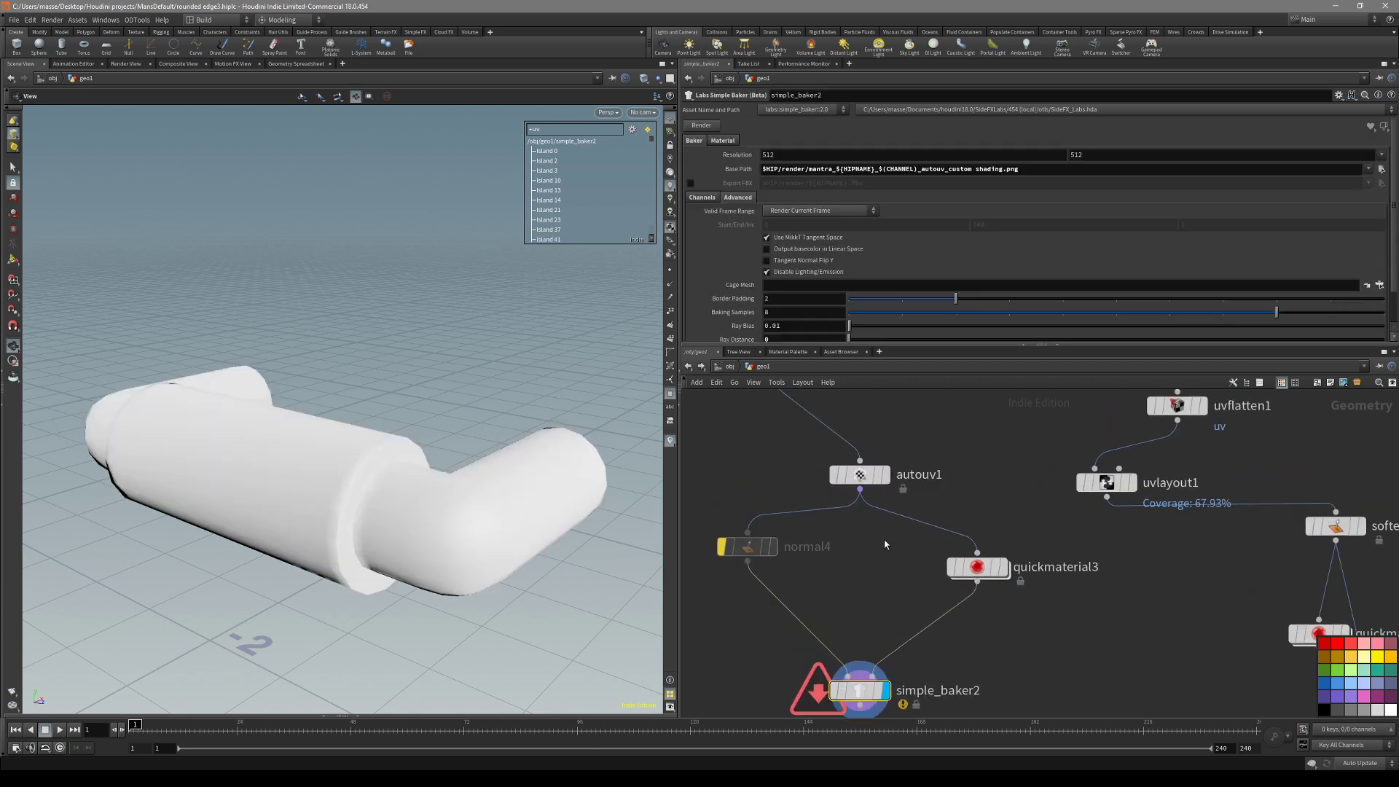
# Display autouv1 again and examine the pipe's elbows and sleeve rim from several angles.
pyautogui.click(861, 475)
pyautogui.scroll(-3, 884, 547)
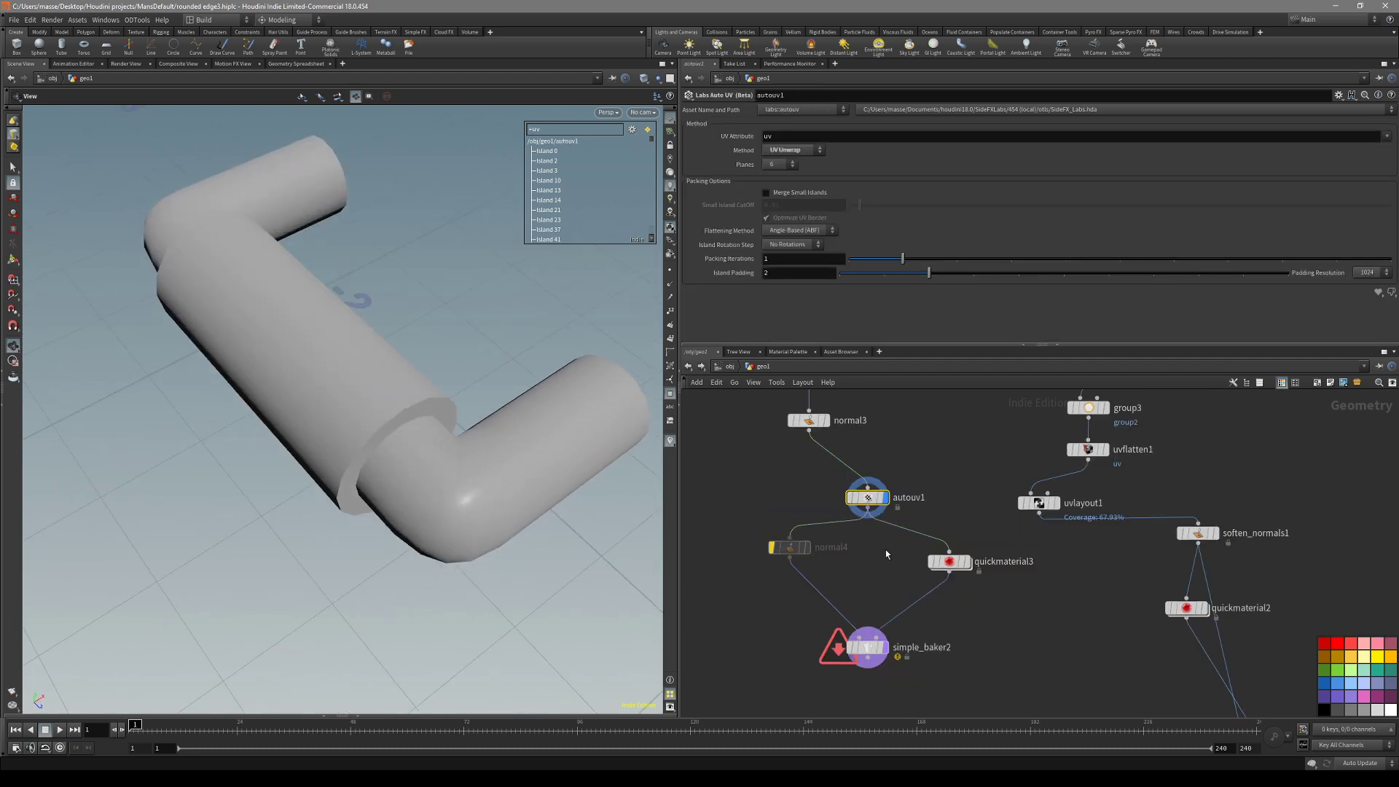
pyautogui.moveTo(487, 446); pyautogui.dragTo(475, 473)
pyautogui.moveTo(511, 524); pyautogui.dragTo(538, 490)
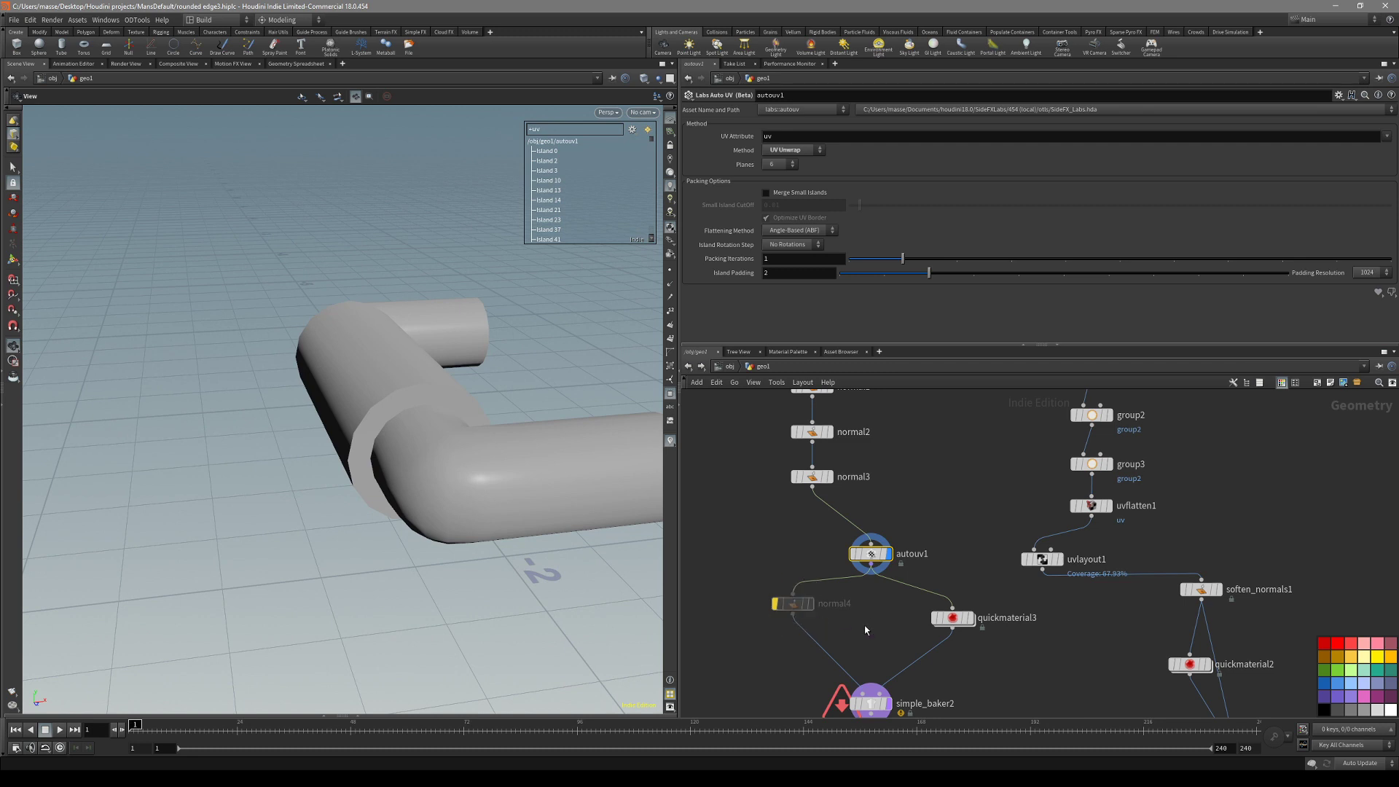
# Enable the normal4 node, display simple_baker2 and render its bake of the pipe at 512 resolution.
pyautogui.scroll(4, 872, 589)
pyautogui.click(755, 487)
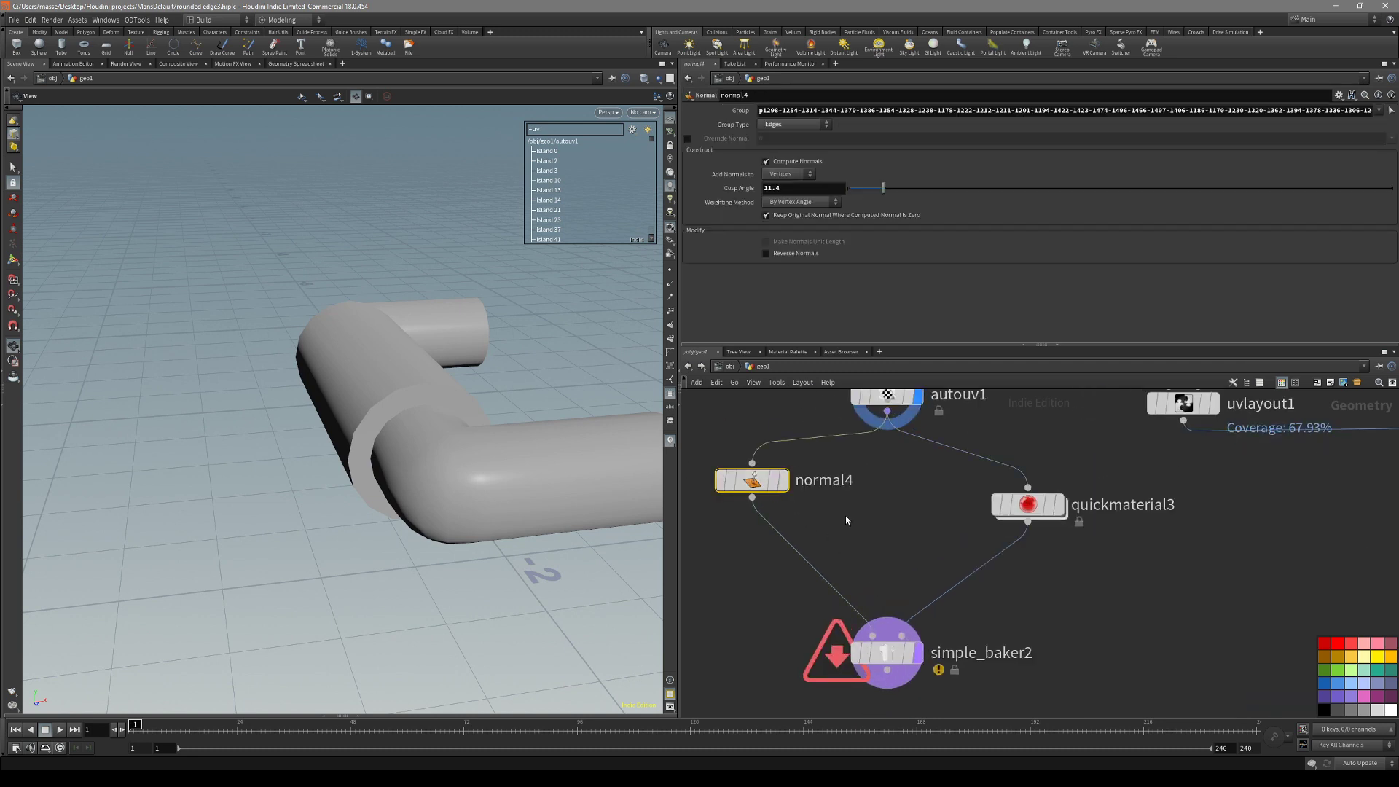
pyautogui.click(783, 481)
pyautogui.moveTo(525, 489); pyautogui.dragTo(343, 437)
pyautogui.click(887, 653)
pyautogui.click(918, 653)
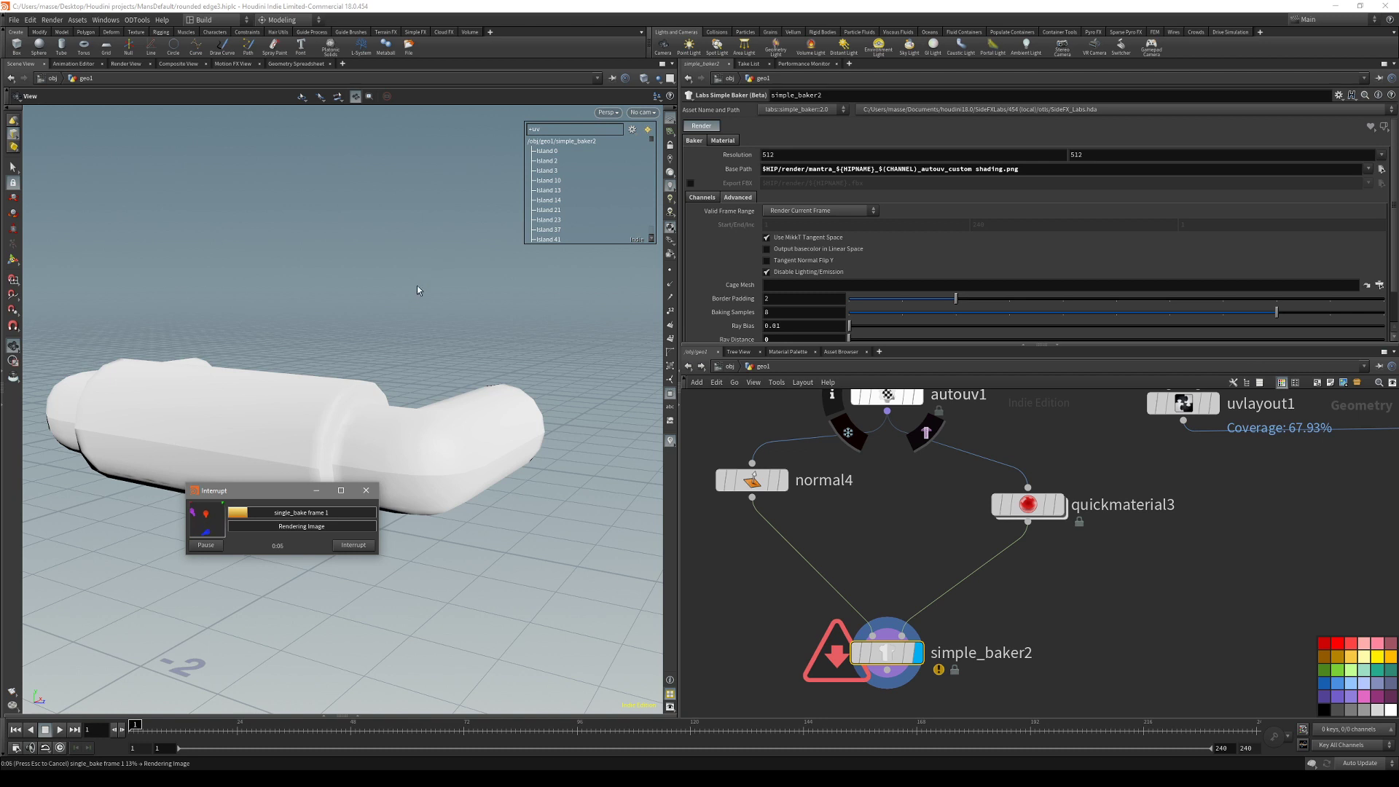
pyautogui.moveTo(394, 389); pyautogui.dragTo(327, 437)
# Bypass normal4 and render the 512 bake of the pipe again with simple_baker2.
pyautogui.click(752, 482)
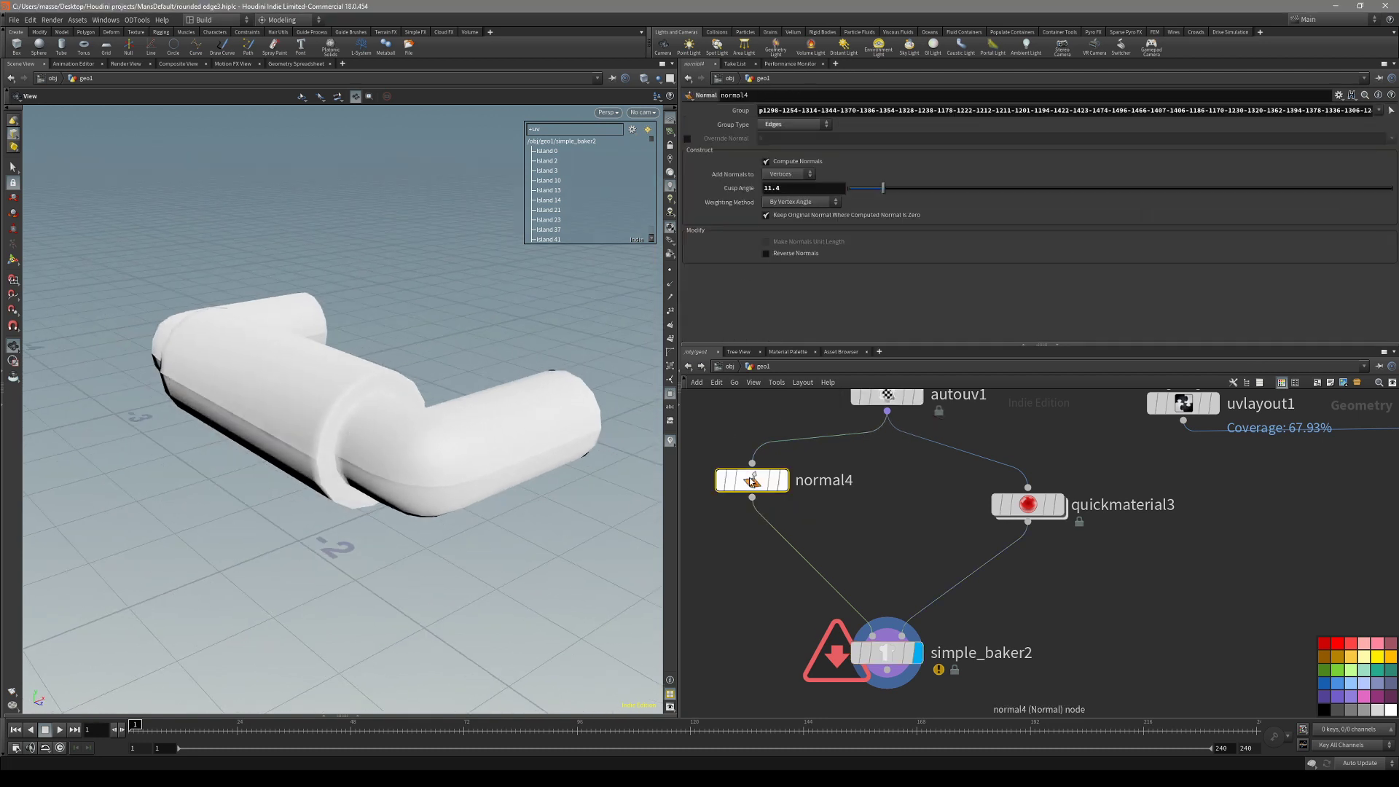
pyautogui.press('b')
pyautogui.moveTo(625, 509); pyautogui.dragTo(478, 368)
pyautogui.scroll(3, 437, 437)
pyautogui.click(886, 651)
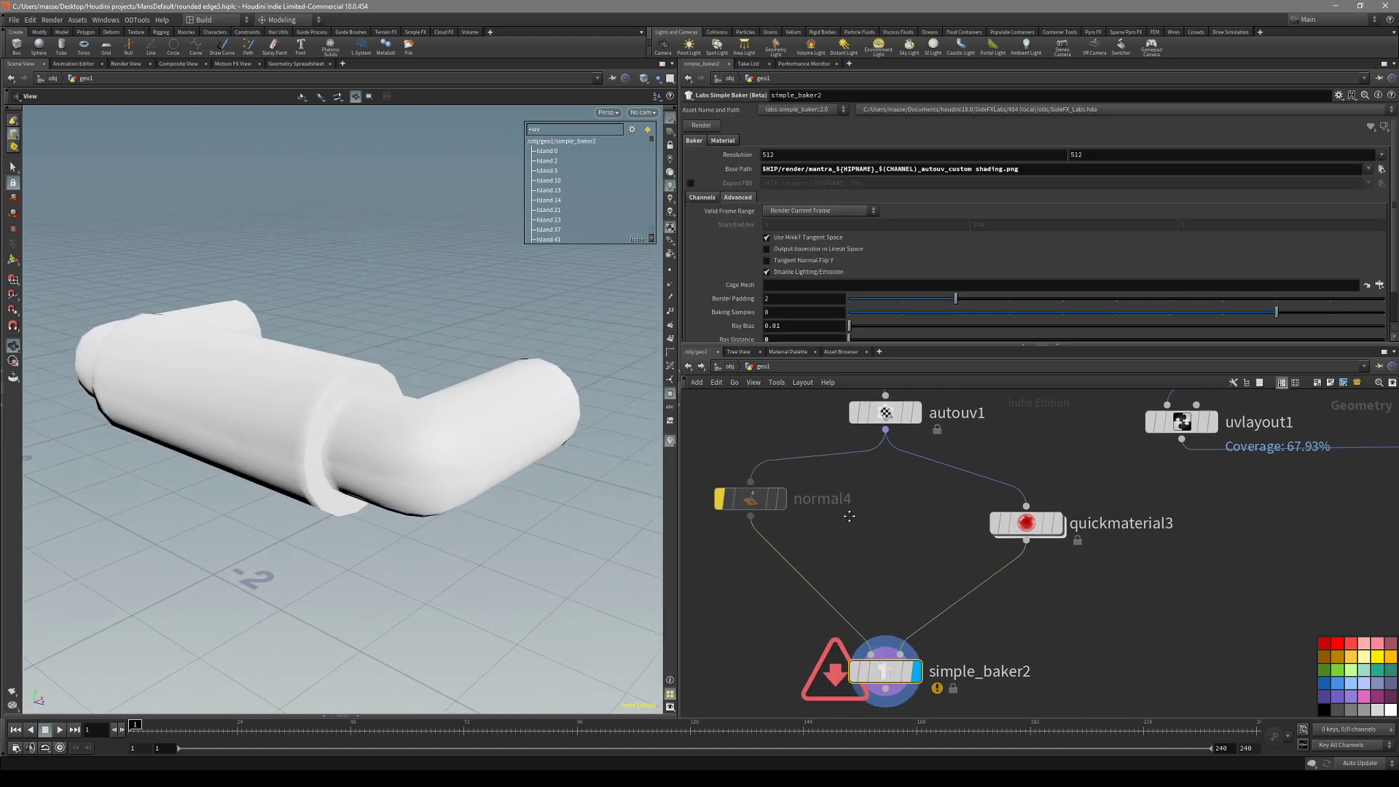
# Enable normal4, check the pipe's wireframe over its shading, and display normal4 to inspect the hardened edges.
pyautogui.click(758, 513)
pyautogui.moveTo(589, 496); pyautogui.dragTo(459, 421)
pyautogui.hotkey('shift', 'w')
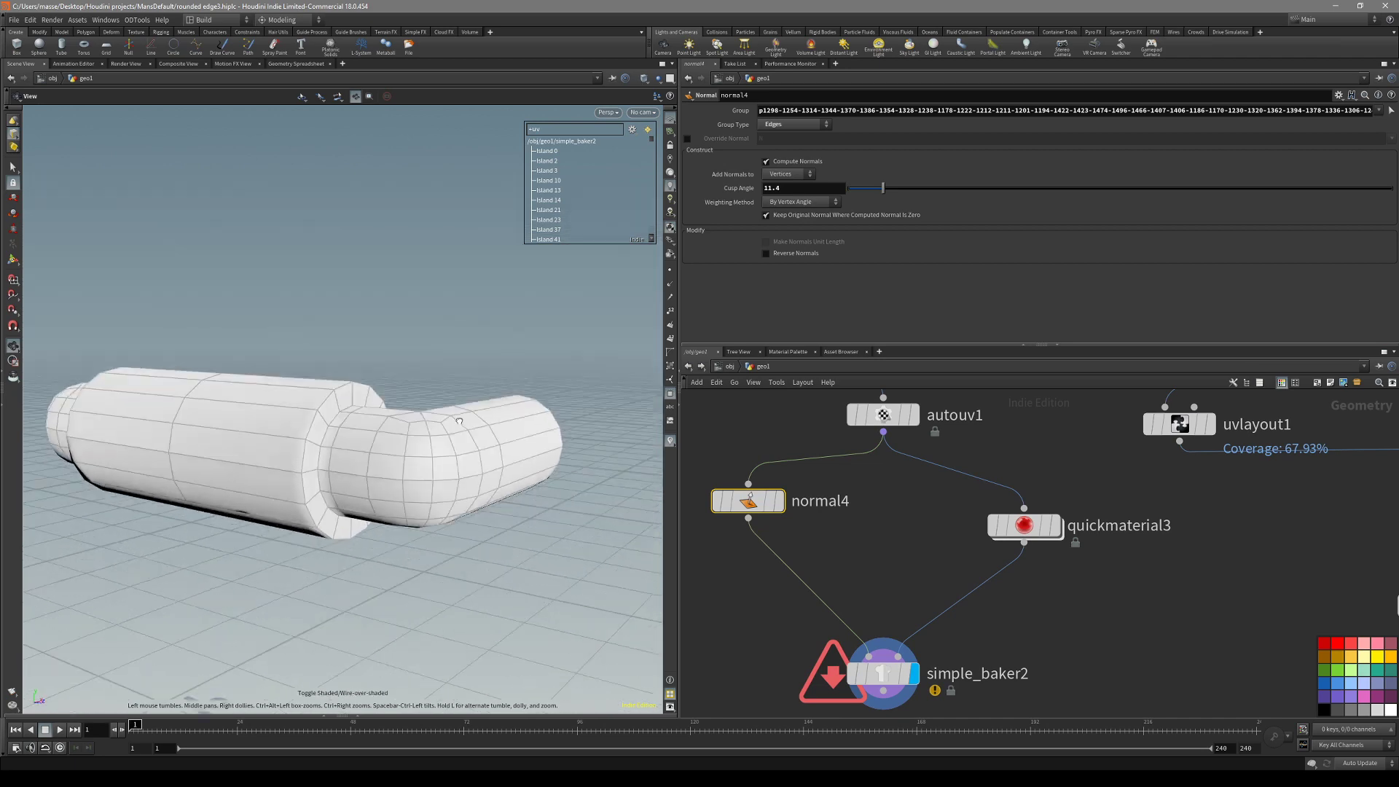
pyautogui.moveTo(743, 483); pyautogui.dragTo(743, 482)
pyautogui.press('r')
pyautogui.hotkey('shift', 'w')
pyautogui.moveTo(389, 509); pyautogui.dragTo(405, 531)
pyautogui.moveTo(261, 479); pyautogui.dragTo(315, 546)
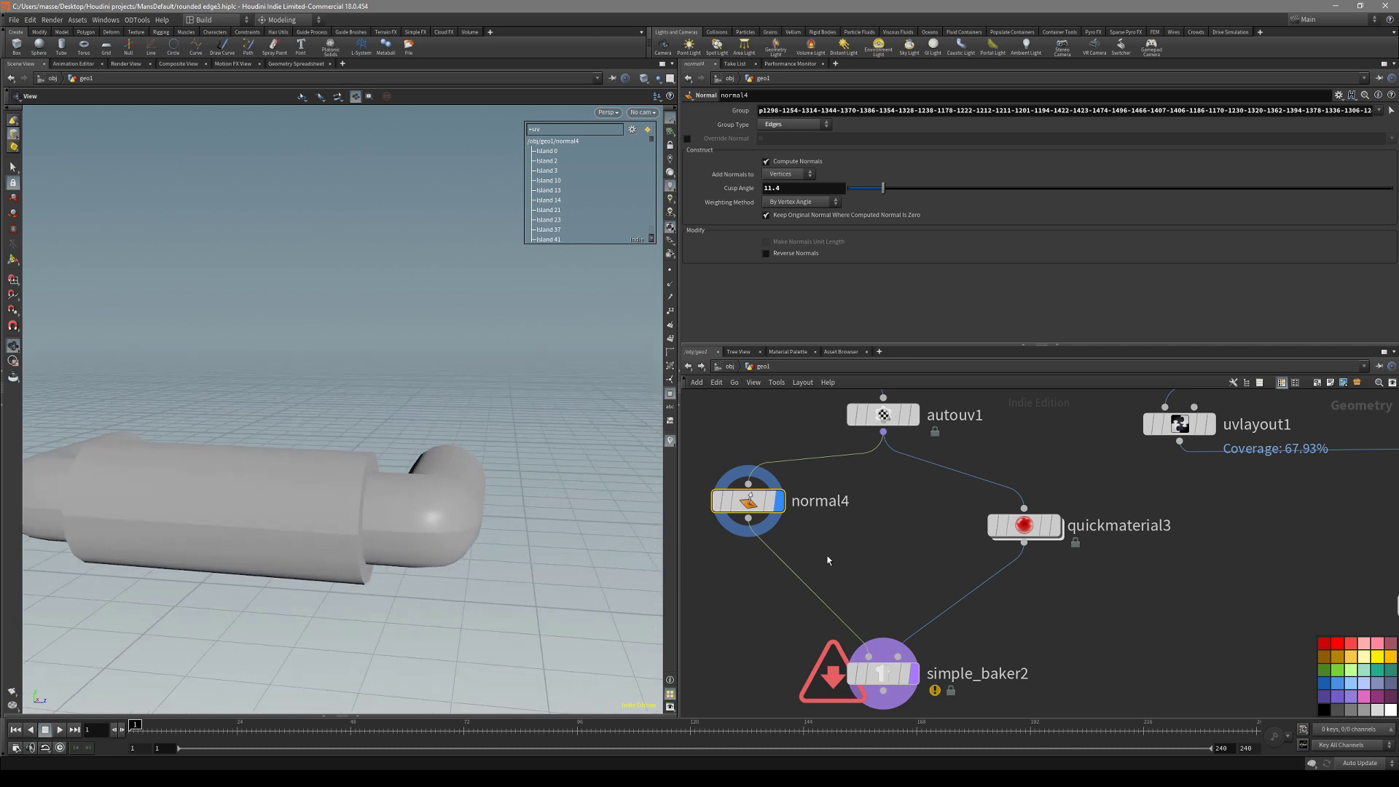
# Bypass normal4, bake the pipe with simple_baker2 at 2048 resolution, and examine the sleeve rim and elbow.
pyautogui.moveTo(873, 524); pyautogui.dragTo(867, 532, button='middle')
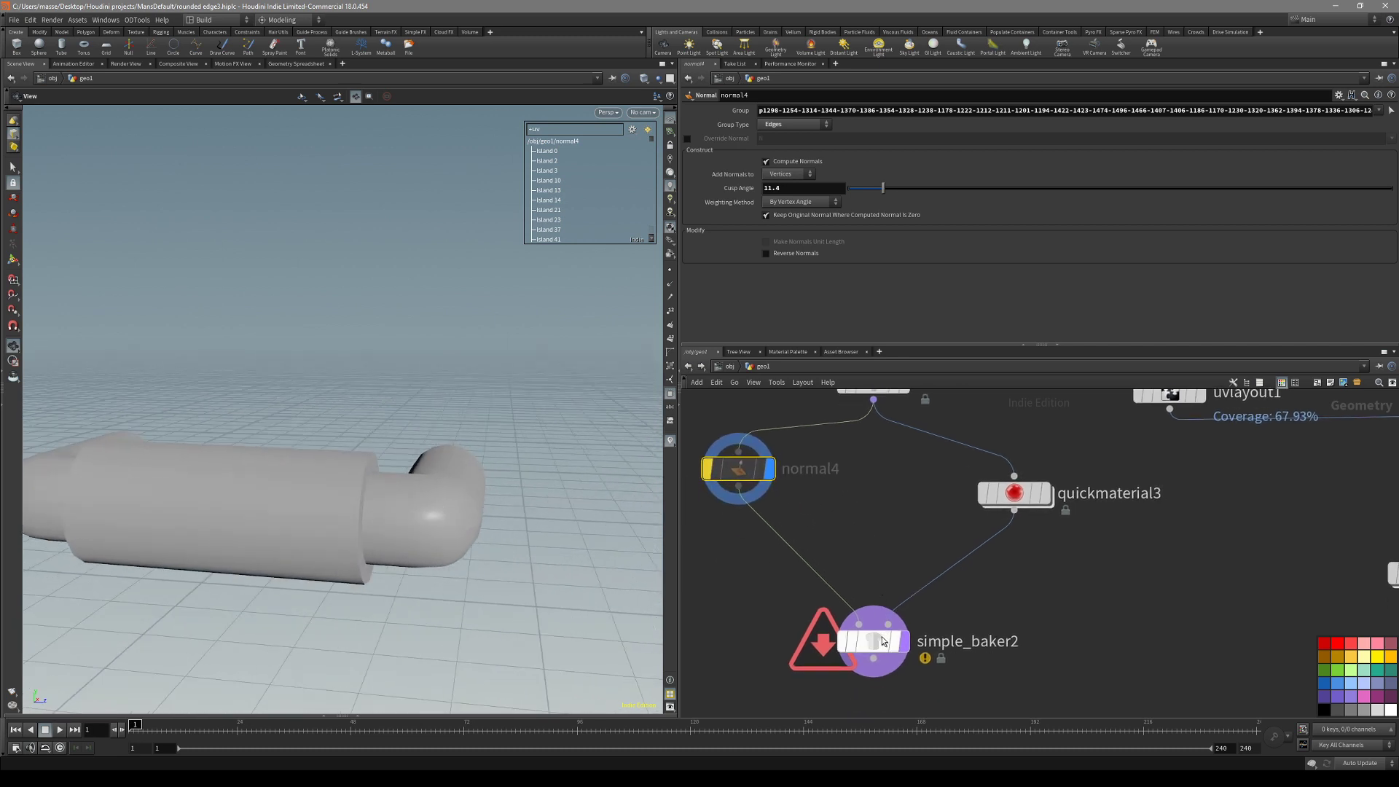
pyautogui.click(904, 642)
pyautogui.moveTo(437, 499); pyautogui.dragTo(384, 534)
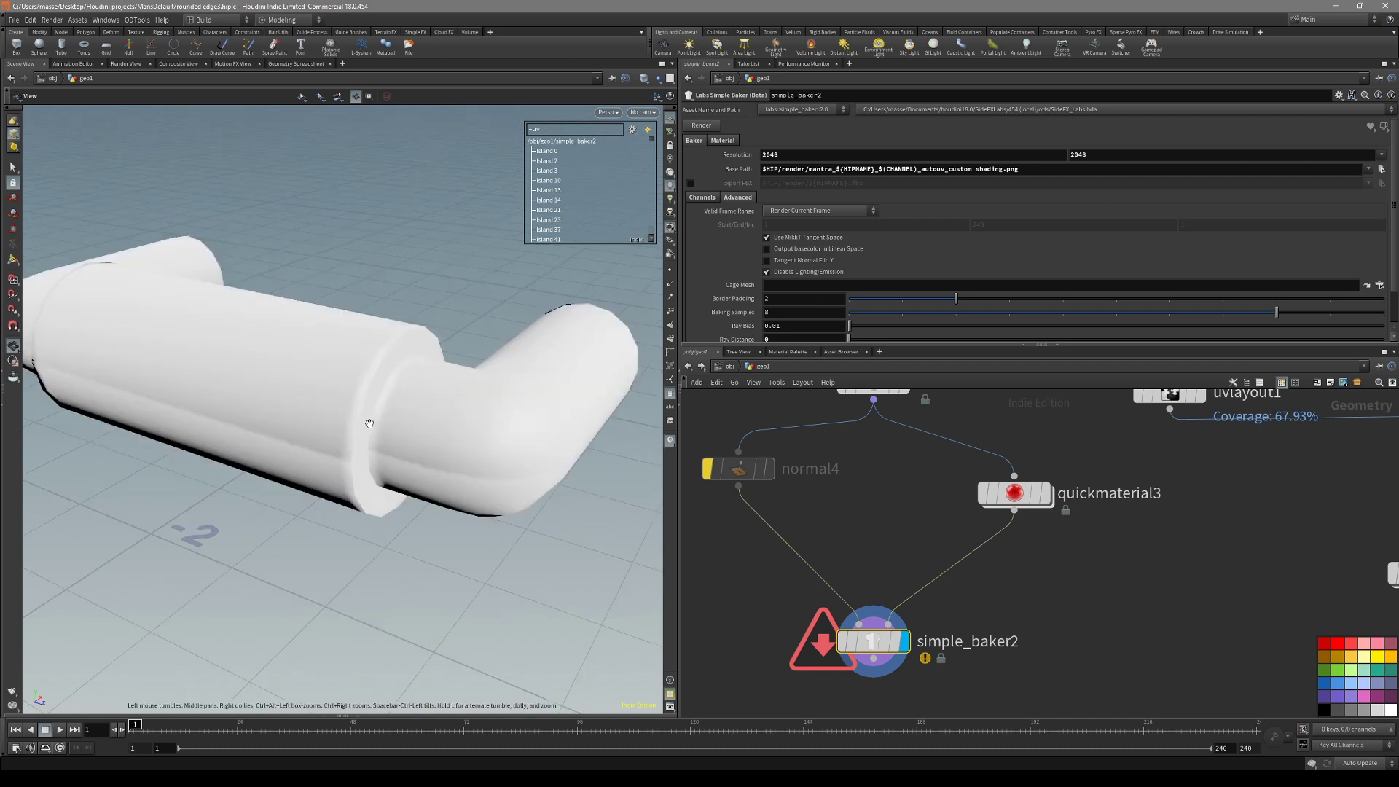
pyautogui.moveTo(368, 421); pyautogui.dragTo(459, 419)
pyautogui.scroll(4, 445, 421)
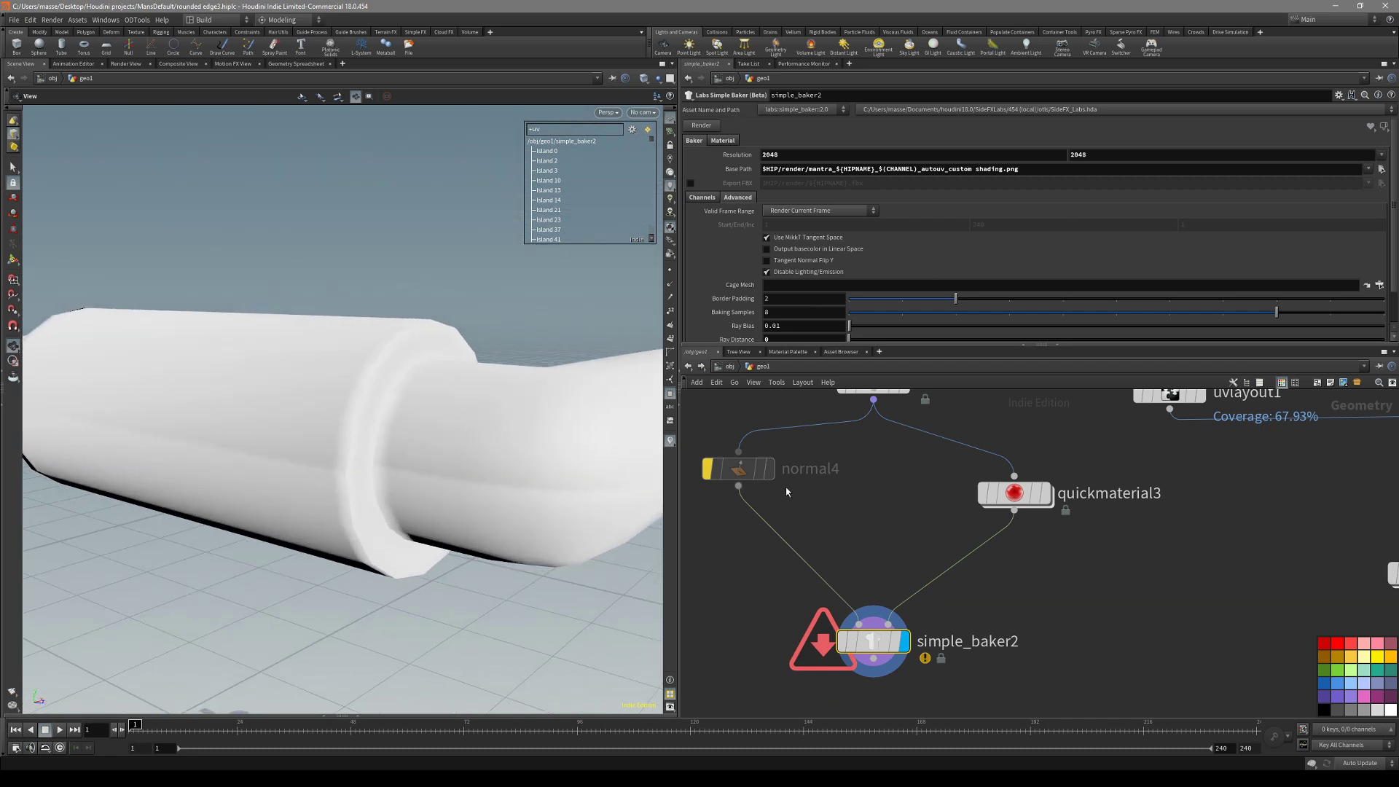
pyautogui.click(736, 470)
pyautogui.moveTo(570, 484); pyautogui.dragTo(369, 441)
pyautogui.scroll(-3, 826, 500)
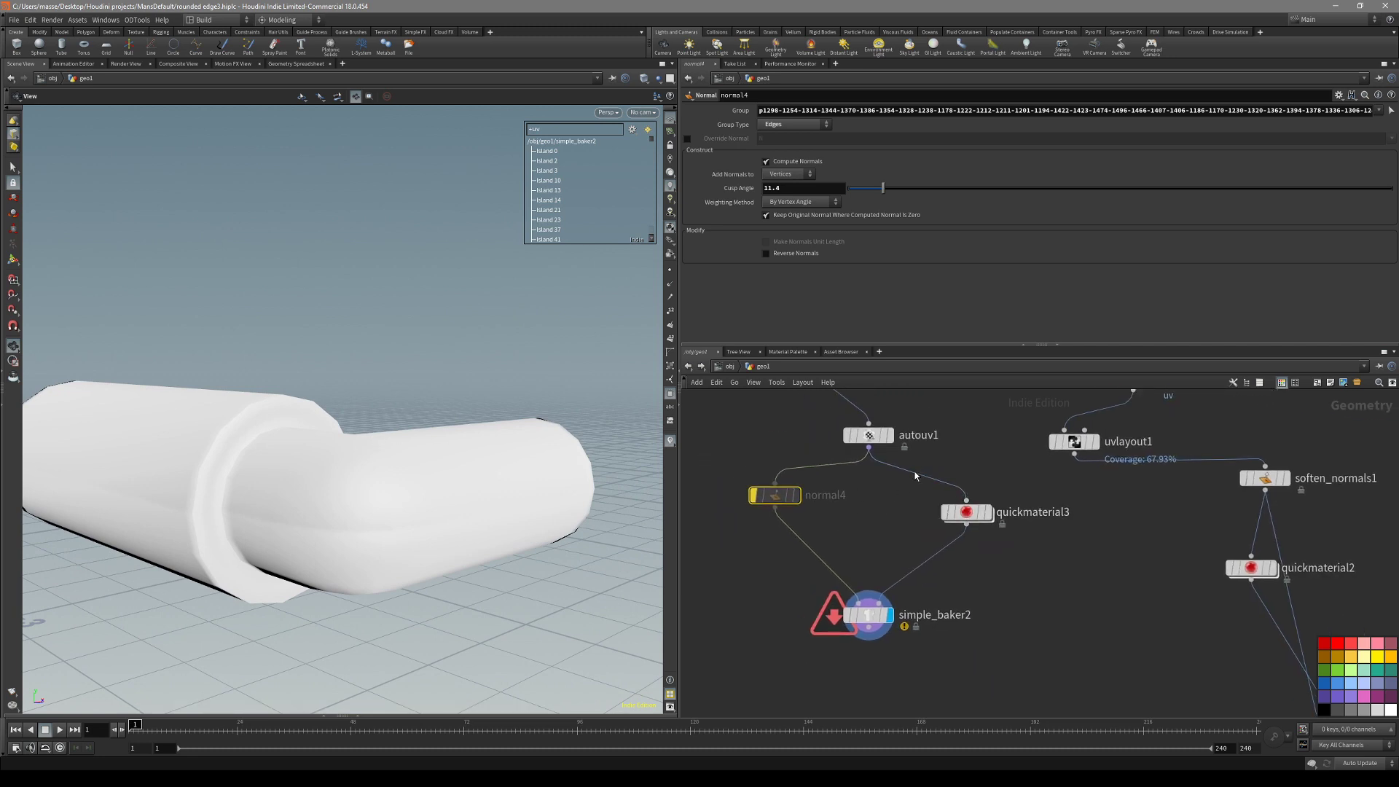
pyautogui.moveTo(393, 513); pyautogui.dragTo(379, 502)
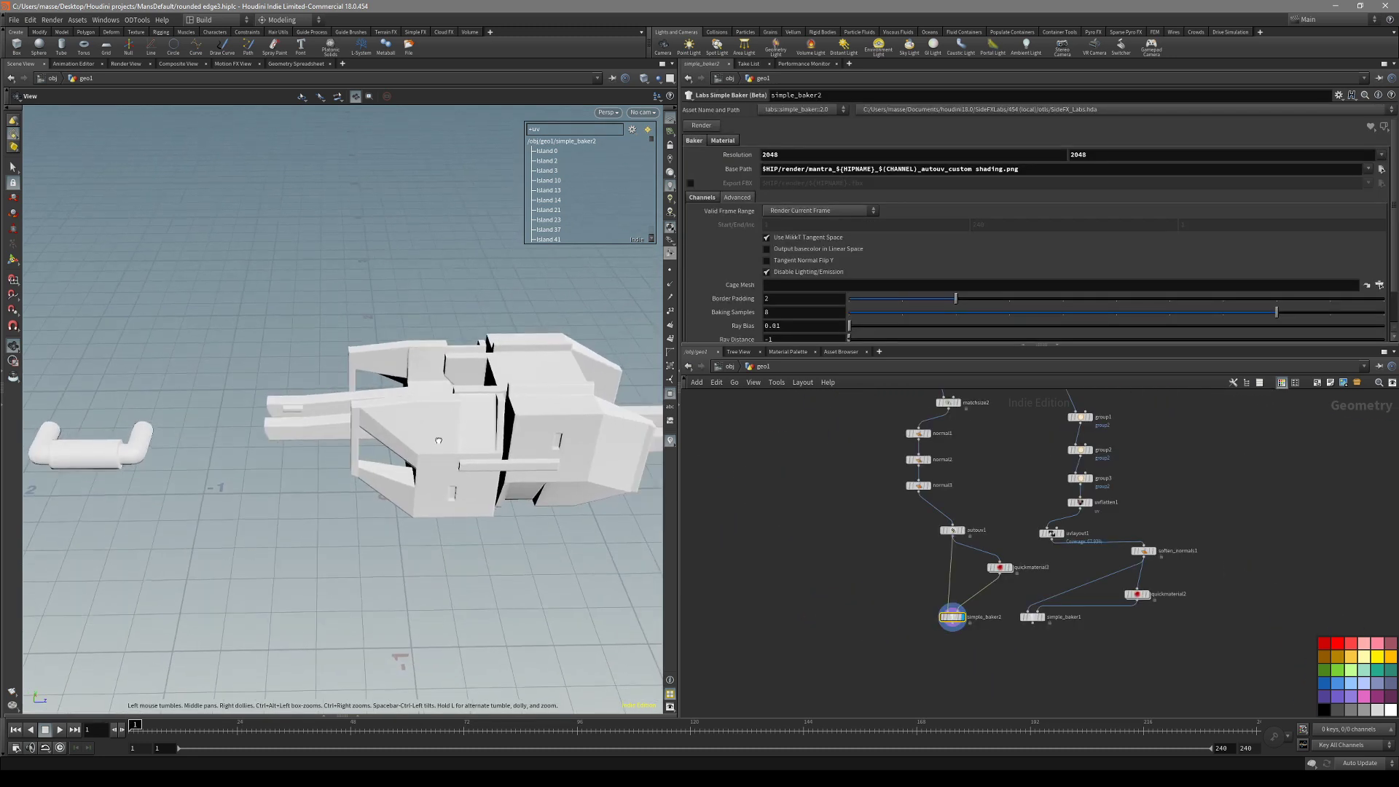
# Examine the ship's simple_baker2 bake, closing in on the joint between the pipe's elbow and sleeve.
pyautogui.moveTo(474, 408); pyautogui.dragTo(532, 467)
pyautogui.moveTo(532, 468); pyautogui.dragTo(431, 463, button='middle')
pyautogui.moveTo(432, 464); pyautogui.dragTo(423, 409, button='right')
pyautogui.moveTo(423, 409); pyautogui.dragTo(510, 420)
pyautogui.moveTo(510, 420); pyautogui.dragTo(545, 399, button='right')
pyautogui.moveTo(545, 398); pyautogui.dragTo(435, 400)
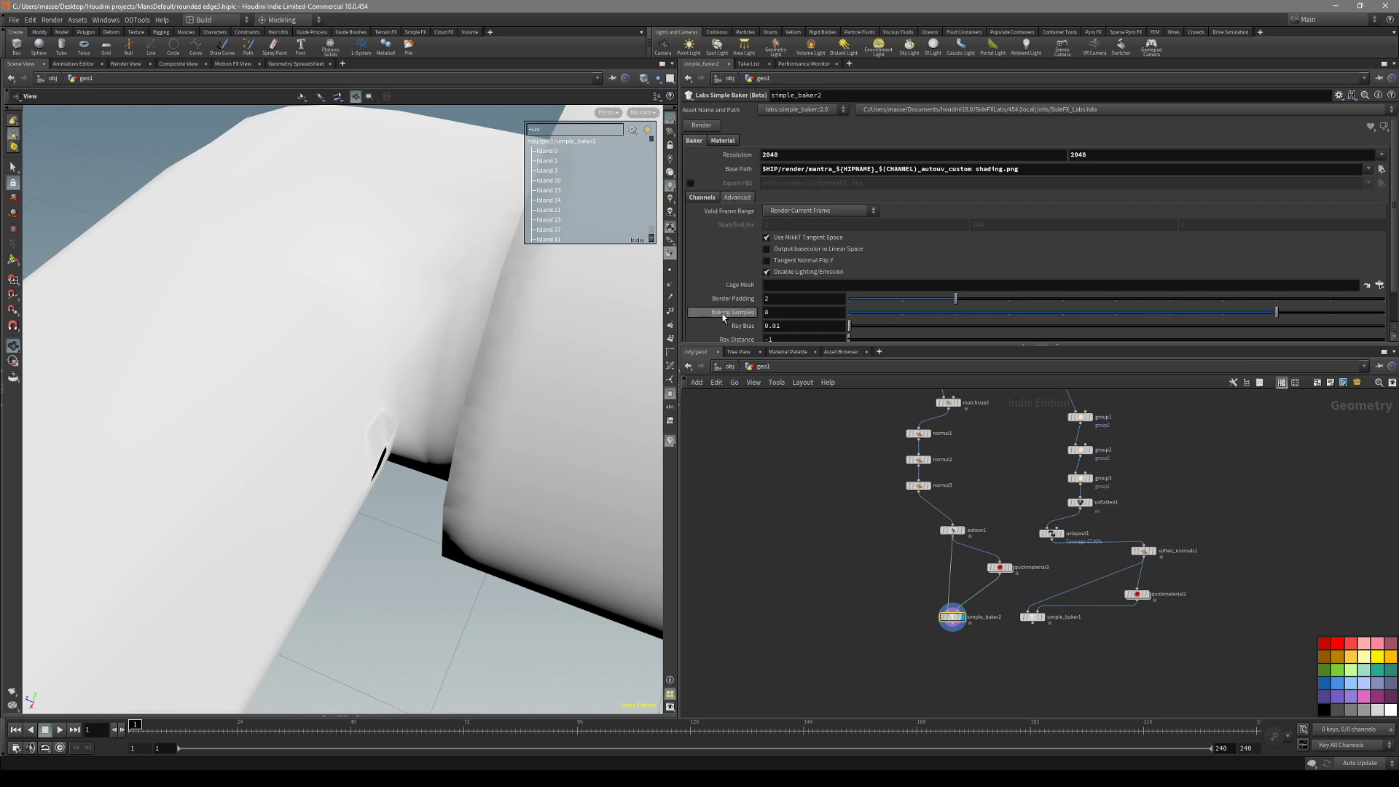
# Set simple_baker2's Ray Distance to 0, render the bake again and check the pipe joint.
pyautogui.scroll(-1, 738, 336)
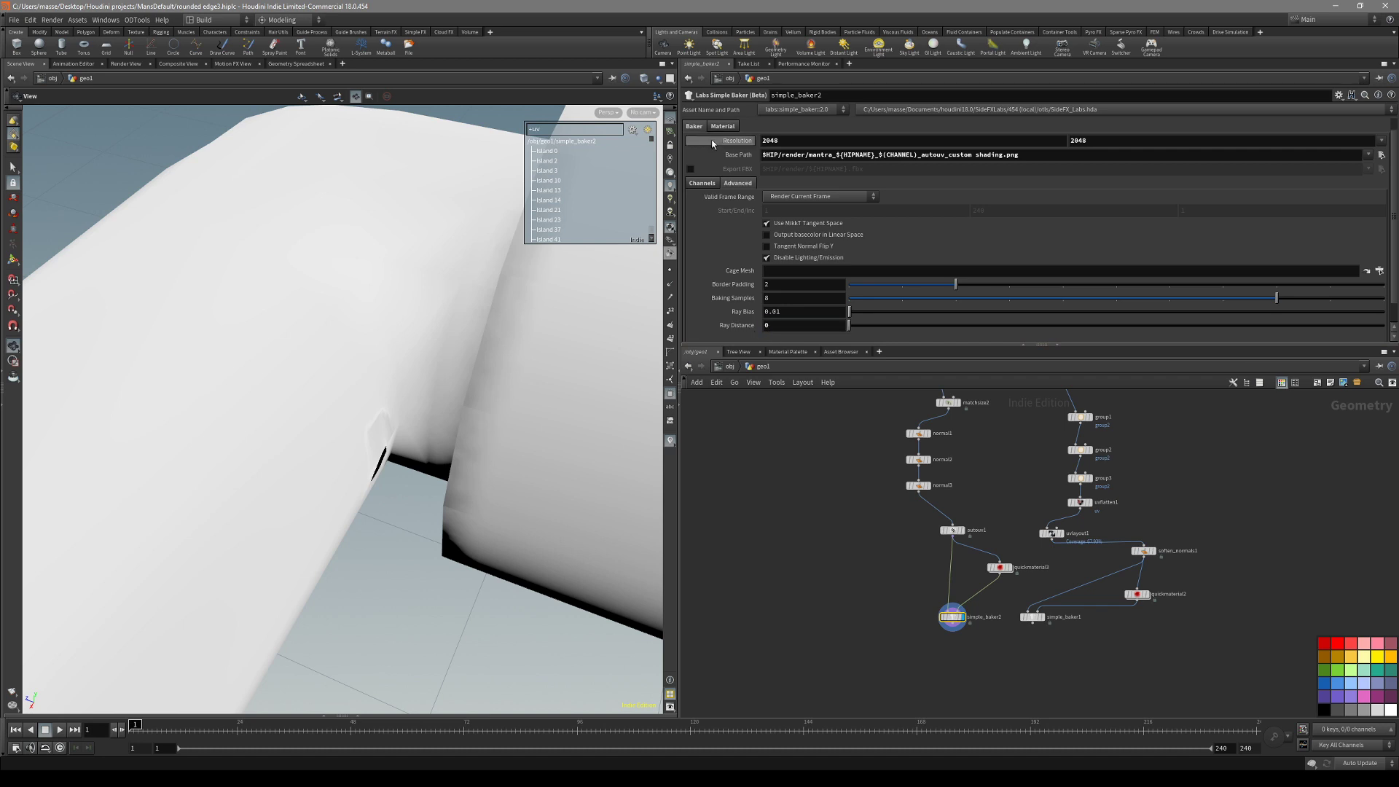
pyautogui.scroll(1, 819, 227)
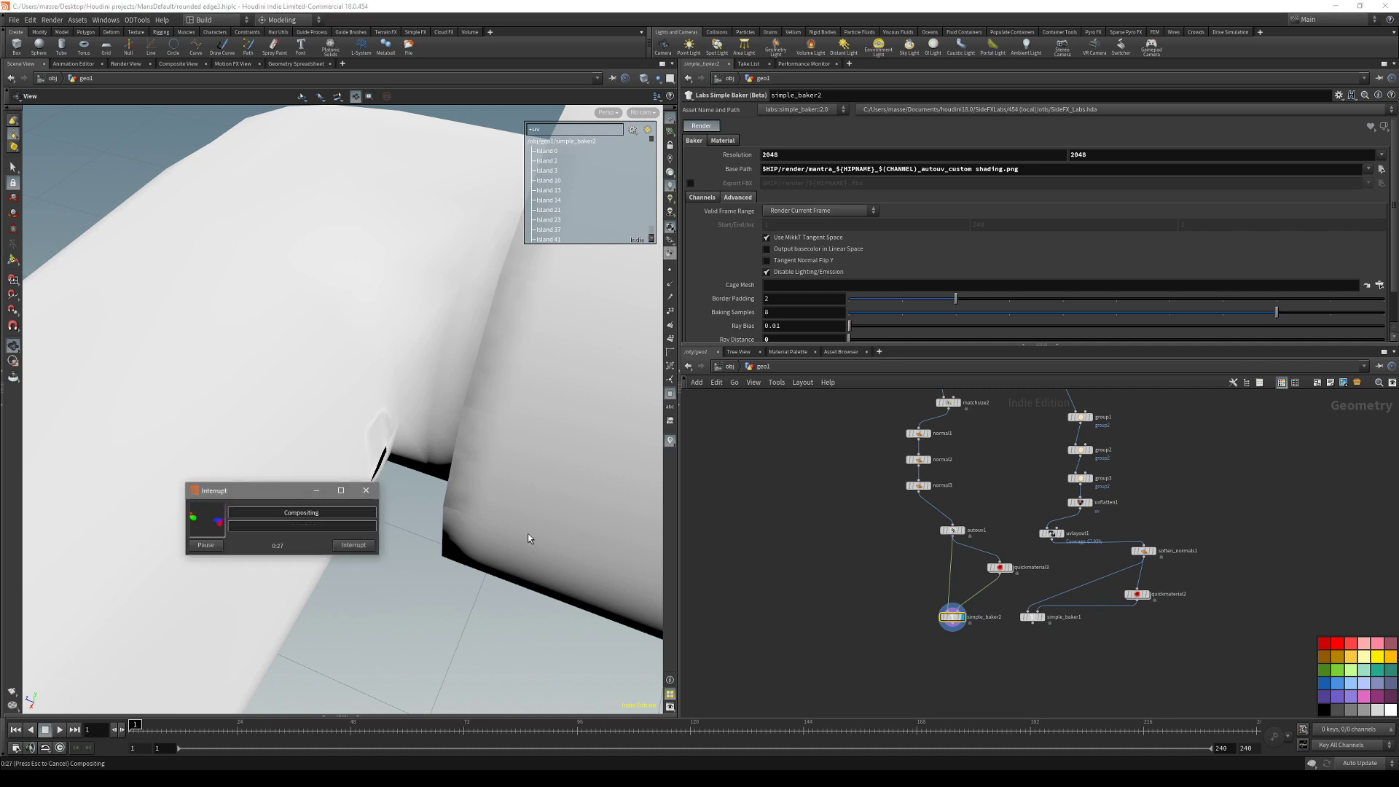
pyautogui.moveTo(523, 532); pyautogui.dragTo(513, 502)
pyautogui.rightClick(513, 502)
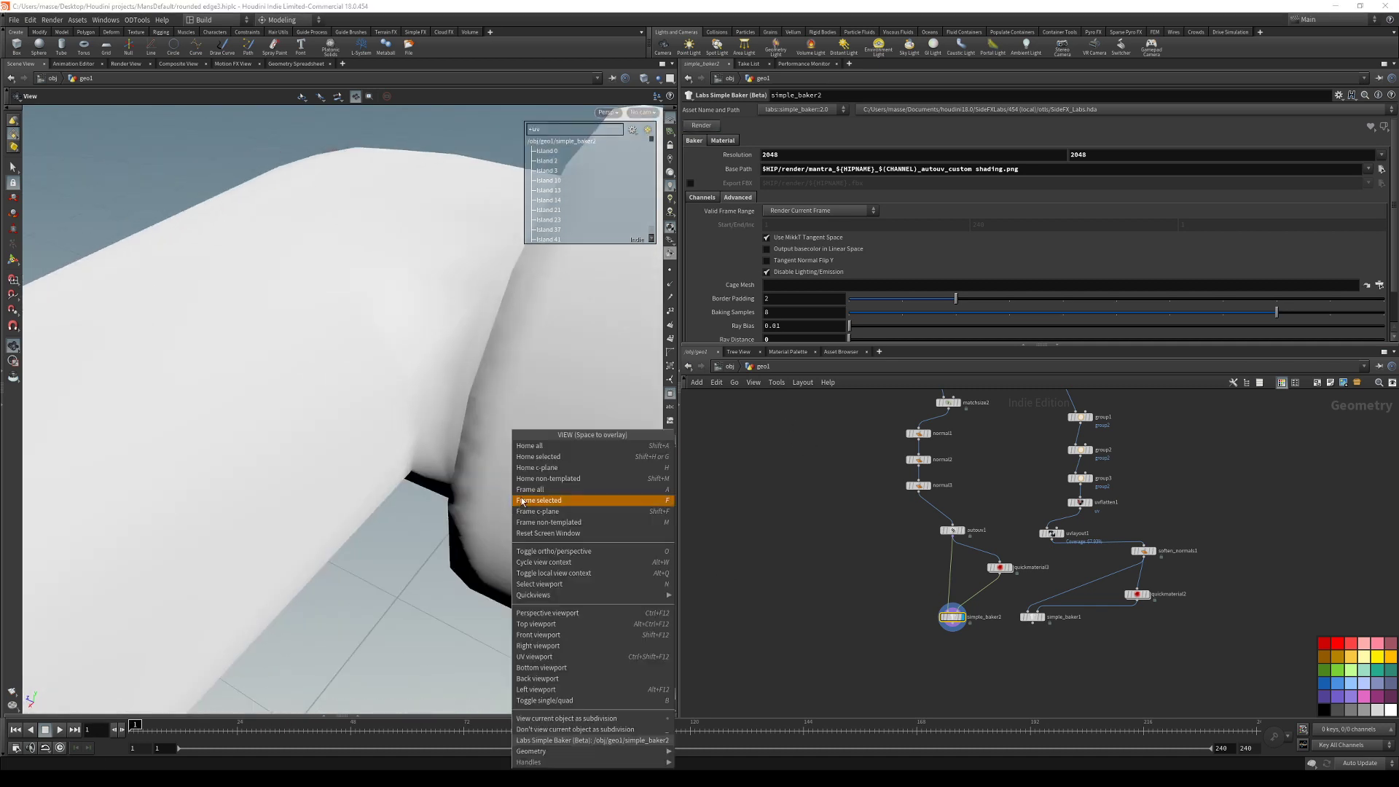
pyautogui.click(520, 492)
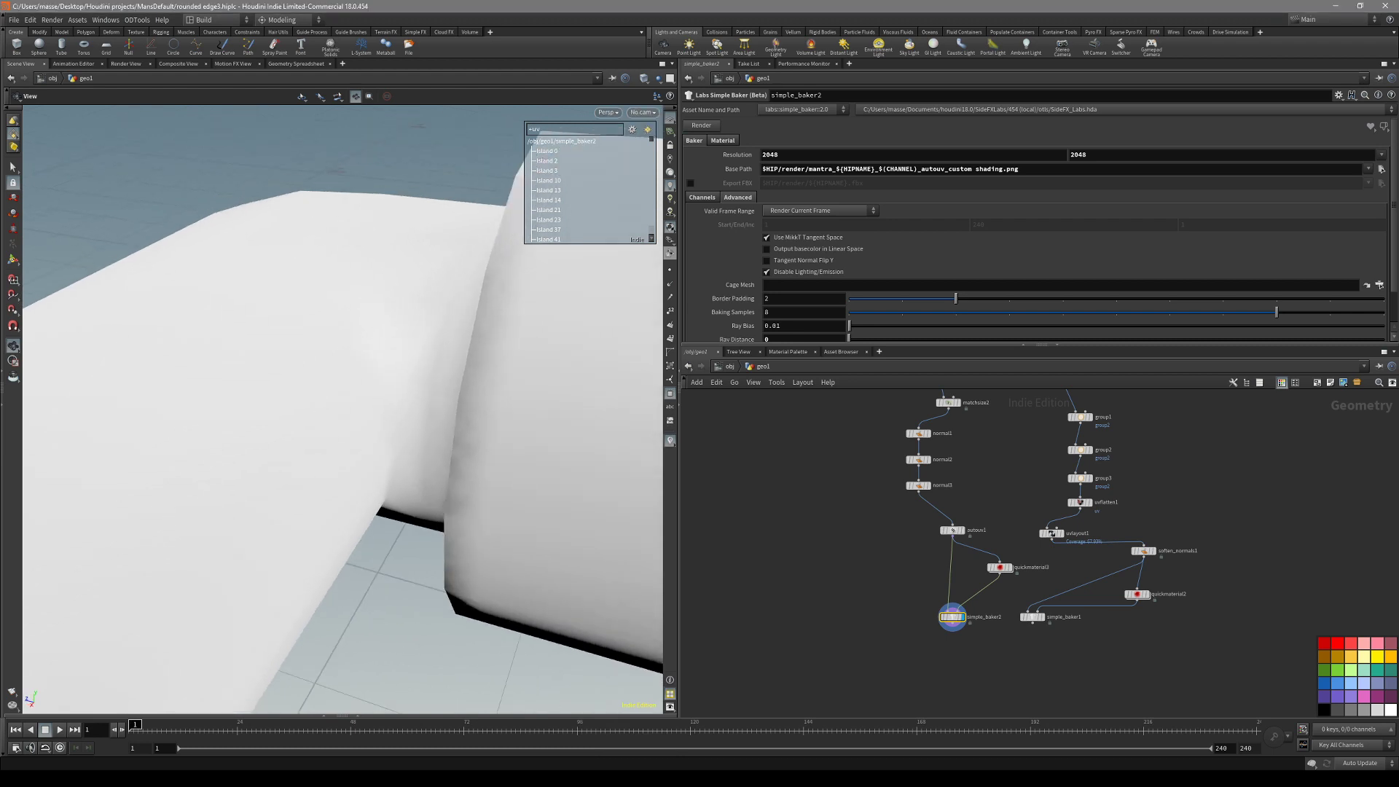
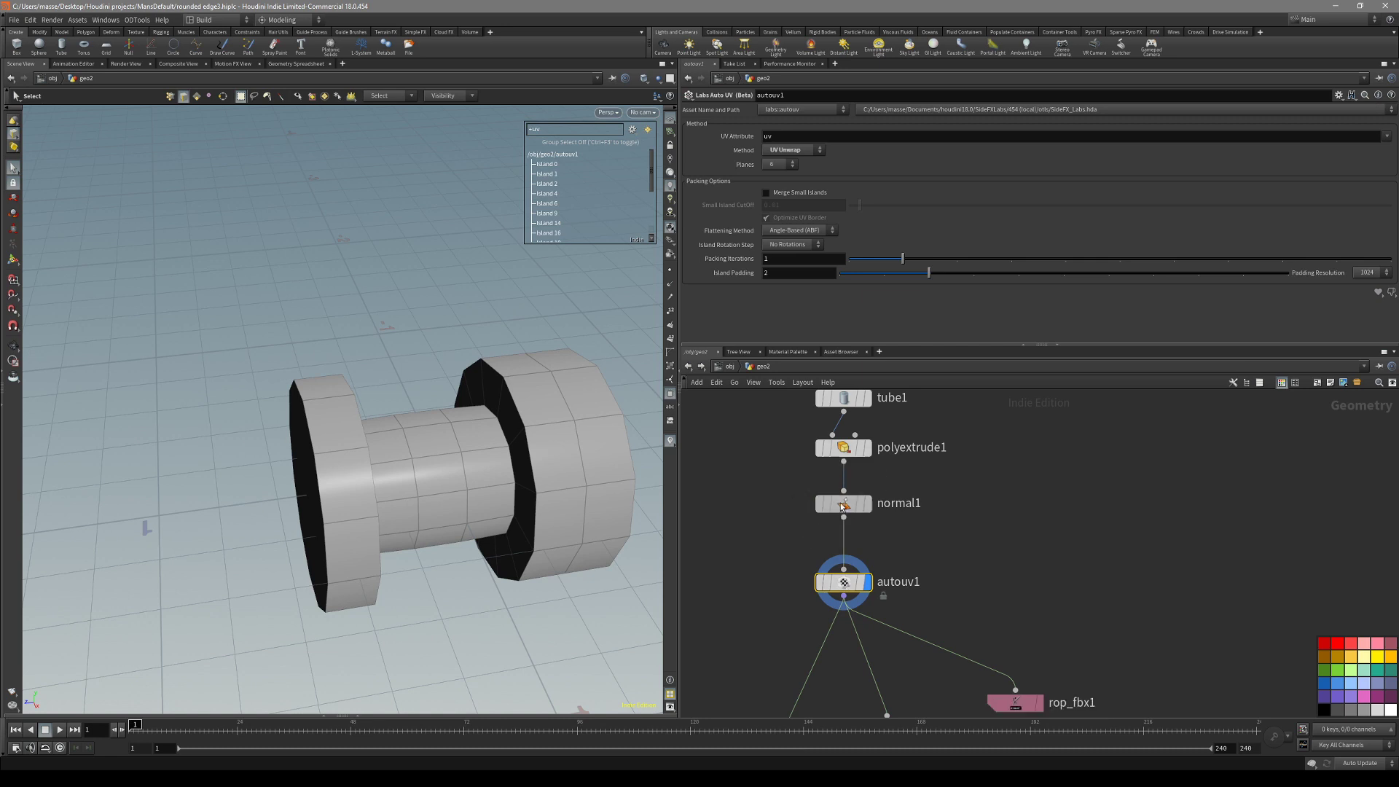
# Display normal1 in geo2 and examine the spool-shaped tube's shading with and without wireframe.
pyautogui.moveTo(583, 450)
pyautogui.keyDown('alt'); pyautogui.mouseDown()
pyautogui.moveTo(523, 462)
pyautogui.moveTo(554, 408)
pyautogui.moveTo(611, 415)
pyautogui.moveTo(453, 445)
pyautogui.mouseUp(); pyautogui.keyUp('alt')
pyautogui.hotkey('shift', 'w')
pyautogui.keyDown('alt'); pyautogui.moveTo(388, 440); pyautogui.dragTo(437, 418, button='right'); pyautogui.keyUp('alt')
pyautogui.moveTo(437, 419)
pyautogui.keyDown('alt'); pyautogui.mouseDown()
pyautogui.moveTo(391, 457)
pyautogui.moveTo(388, 442)
pyautogui.moveTo(510, 403)
pyautogui.moveTo(628, 435)
pyautogui.moveTo(403, 431)
pyautogui.moveTo(438, 417)
pyautogui.mouseUp(); pyautogui.keyUp('alt')
pyautogui.hotkey('shift', 'w')
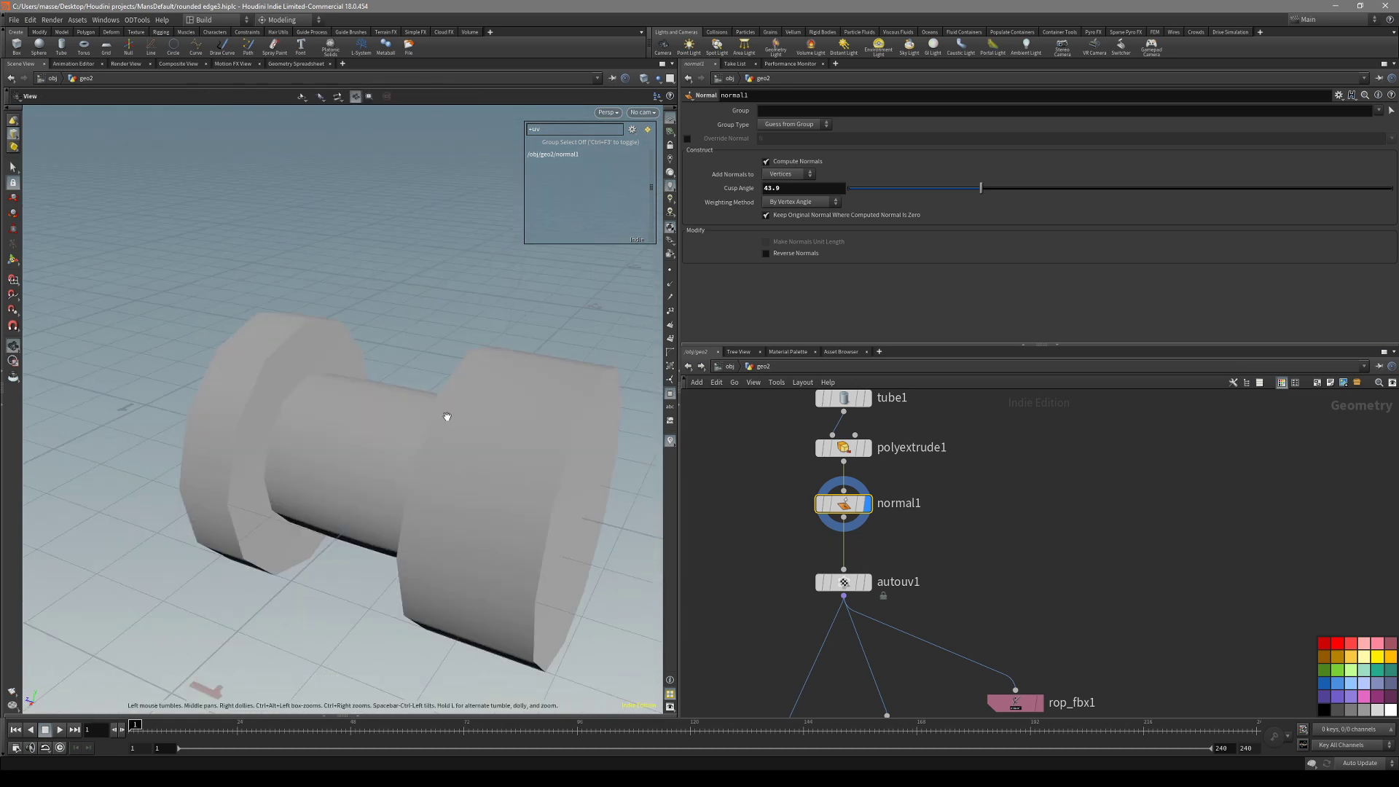
# Display autouv1, view its UV layout, and inspect the matching islands on the tube's middle cylinder.
pyautogui.click(843, 581)
pyautogui.hotkey('space', '5')
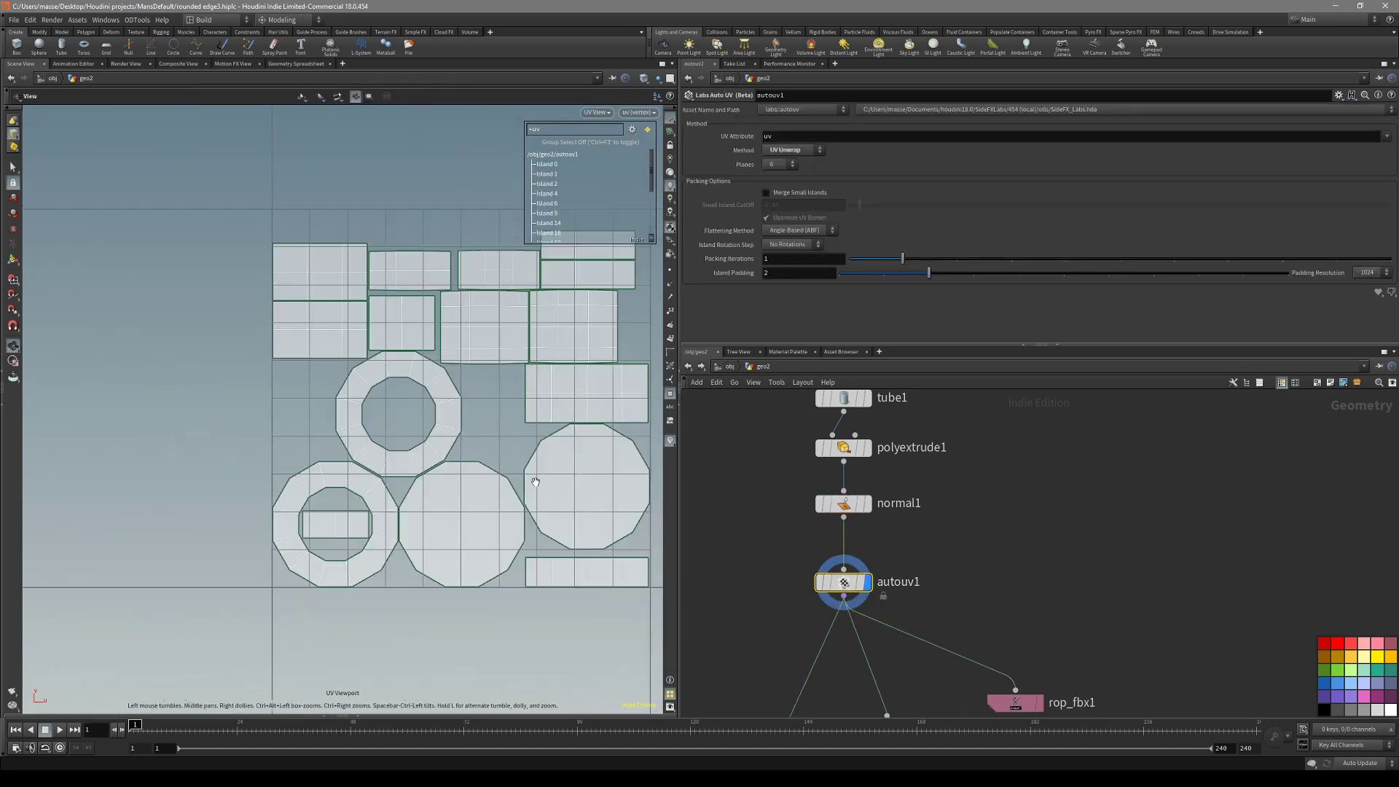
pyautogui.moveTo(326, 239); pyautogui.dragTo(518, 419)
pyautogui.hotkey('space', '1')
pyautogui.click(509, 330)
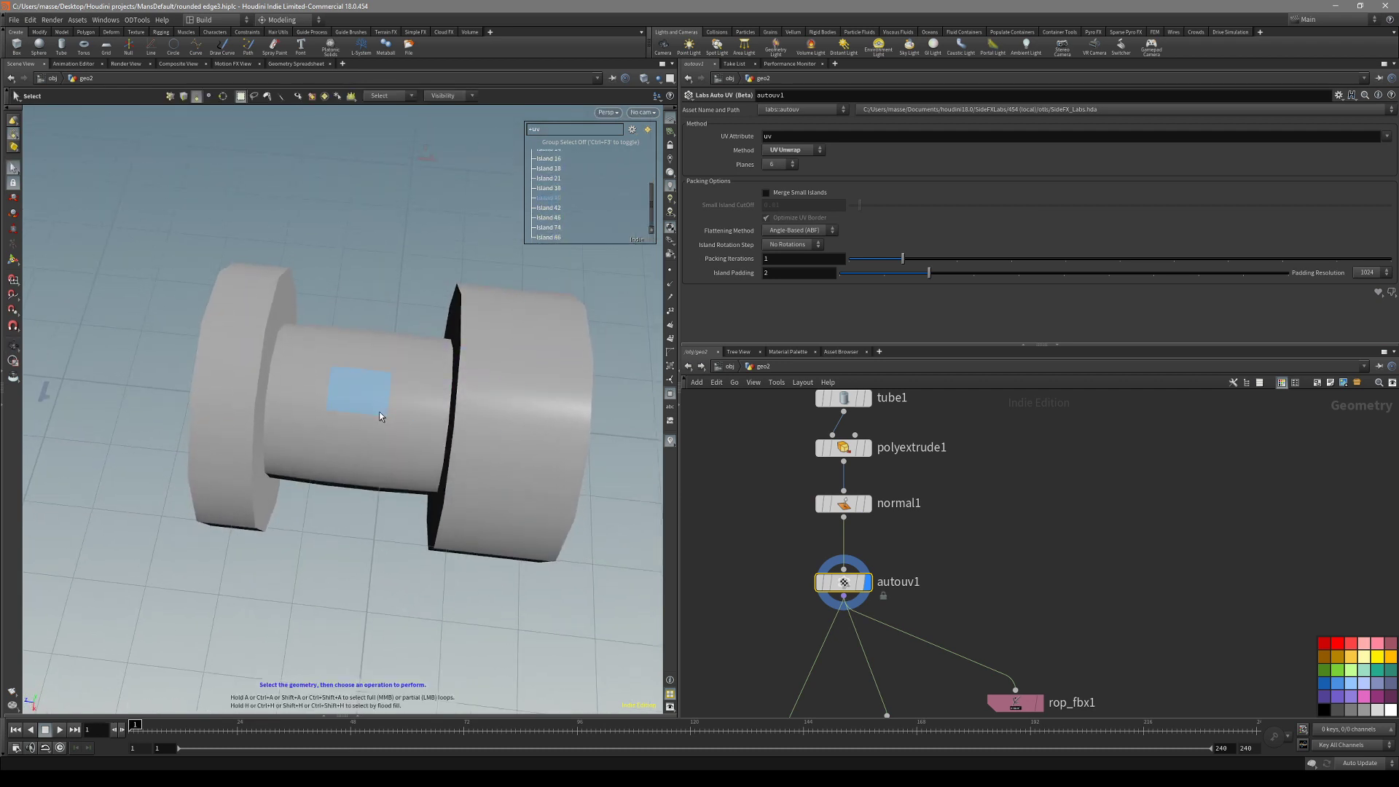
pyautogui.moveTo(382, 411); pyautogui.dragTo(383, 404)
pyautogui.moveTo(994, 563); pyautogui.dragTo(1012, 418, button='middle')
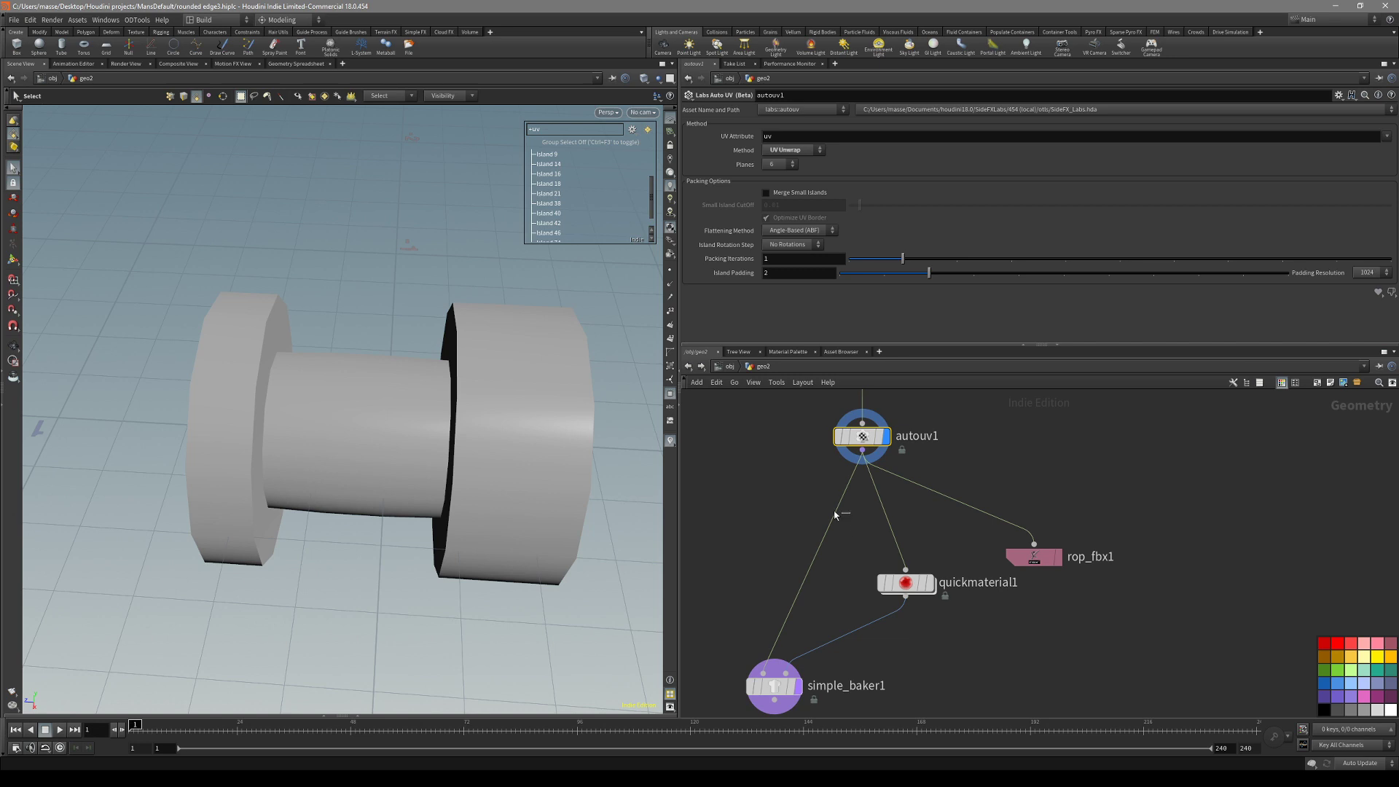
# Insert a Labs Soften Normals node between autouv1 and simple_baker1, display it and enable Harden UV Seams.
pyautogui.press('Tab')
pyautogui.write('soften')
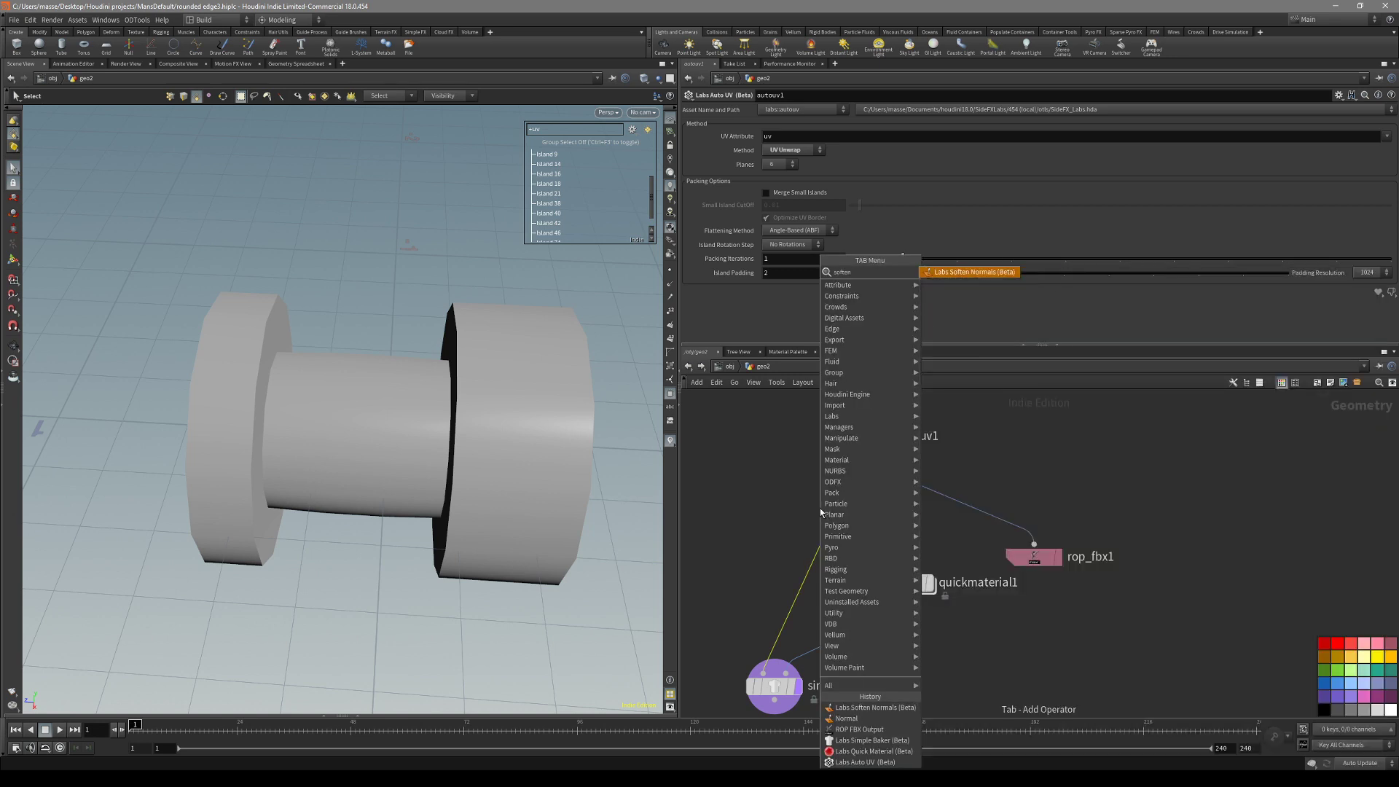
pyautogui.click(1010, 273)
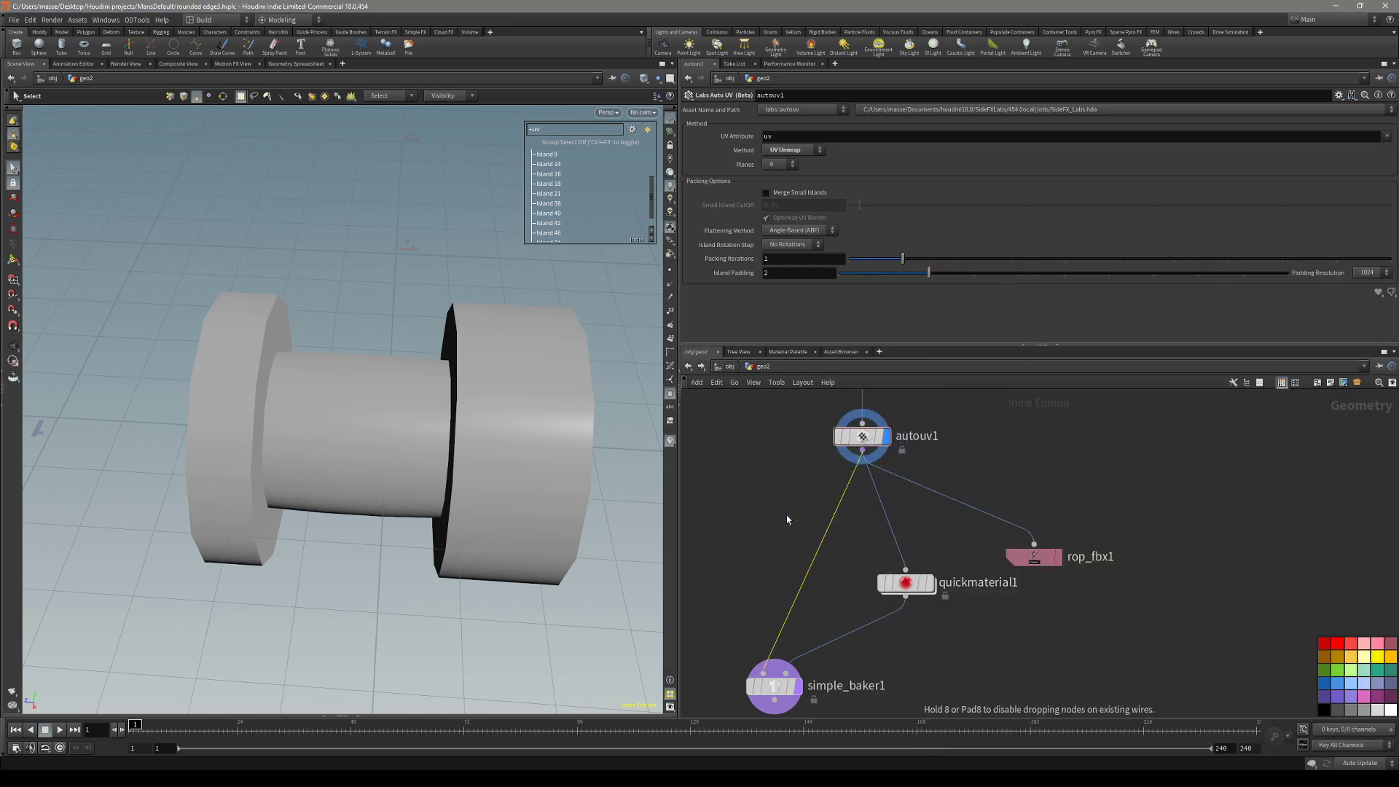
pyautogui.doubleClick(785, 514)
pyautogui.press('u')
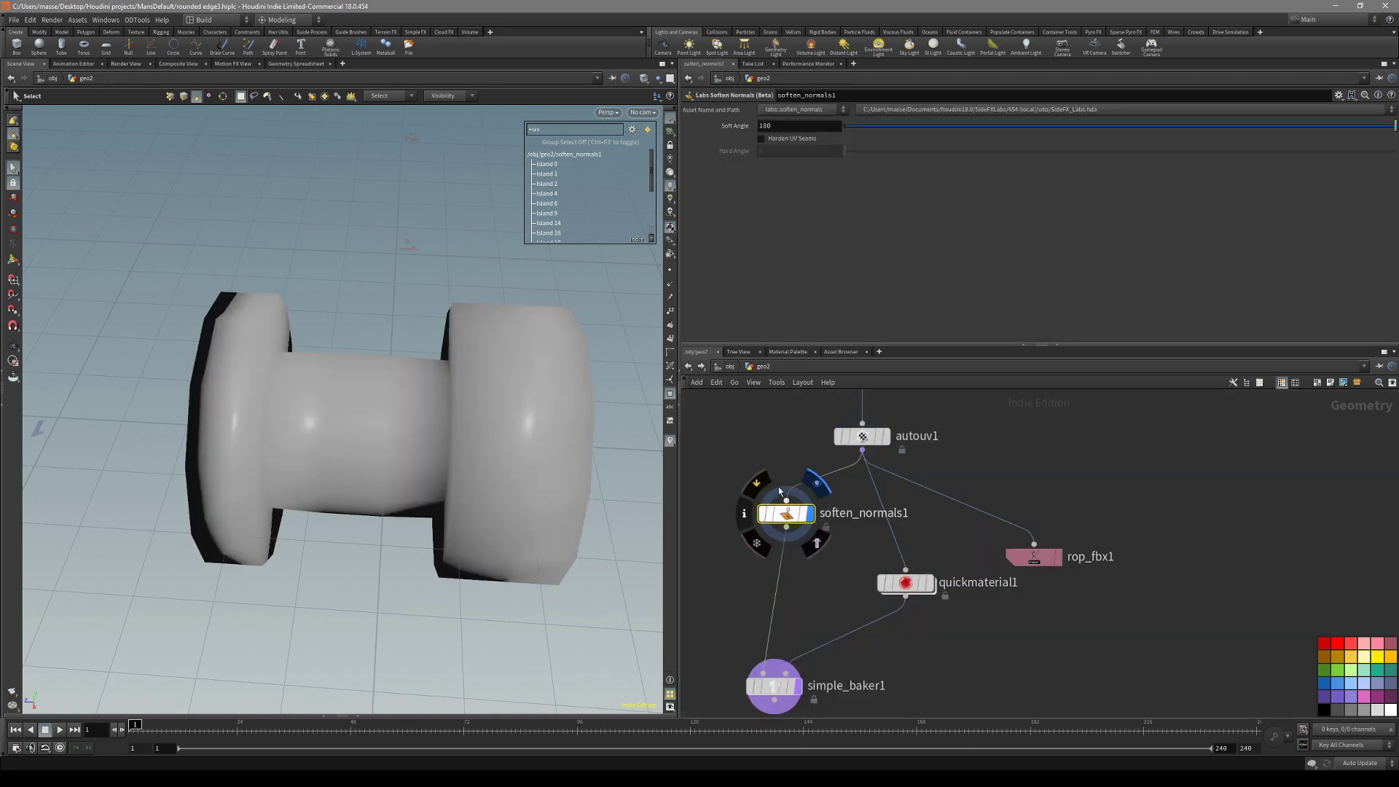
pyautogui.click(790, 140)
# Examine the hardened UV seams along the spool's flanges and middle cylinder from several angles.
pyautogui.moveTo(533, 343)
pyautogui.keyDown('alt'); pyautogui.mouseDown()
pyautogui.moveTo(481, 440)
pyautogui.moveTo(527, 414)
pyautogui.mouseUp(); pyautogui.keyUp('alt')
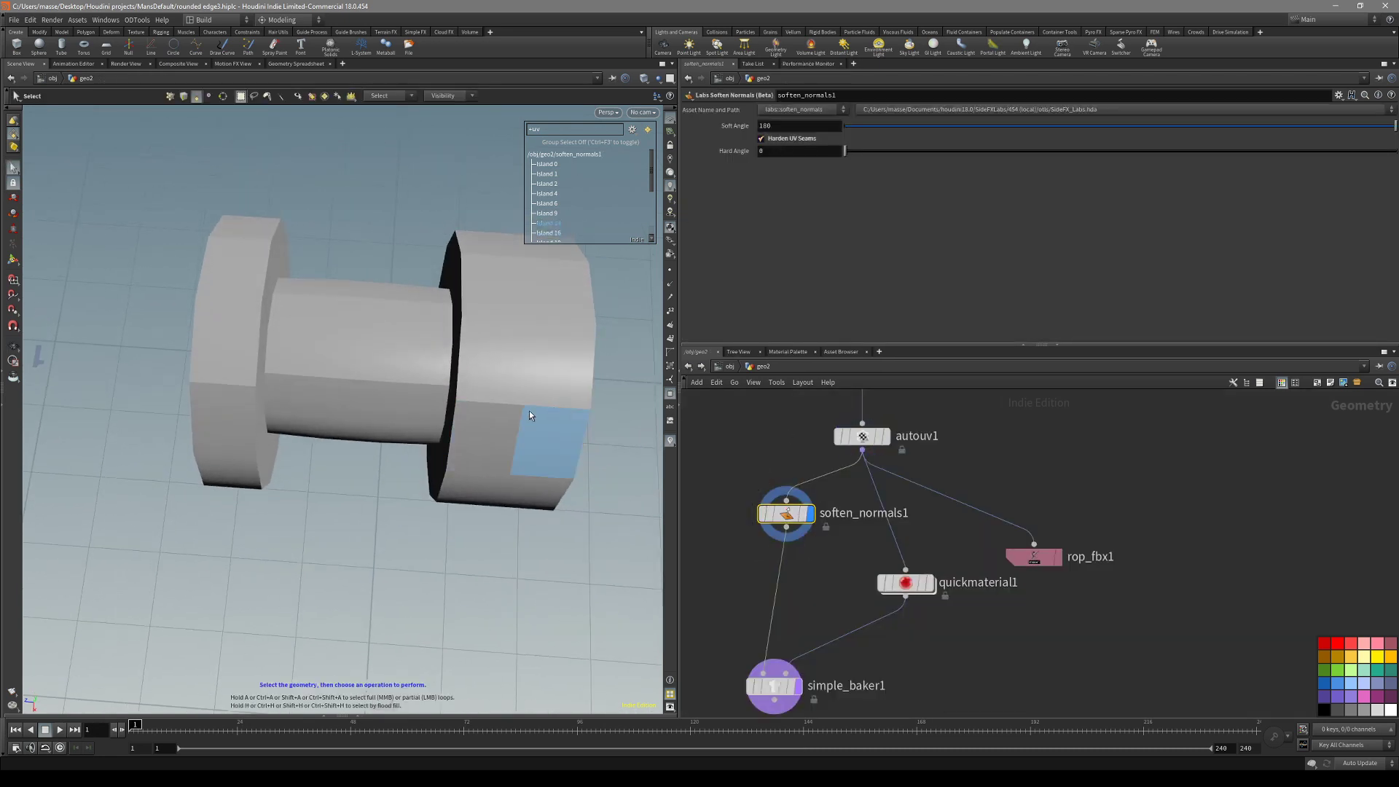
pyautogui.moveTo(277, 384); pyautogui.dragTo(476, 488)
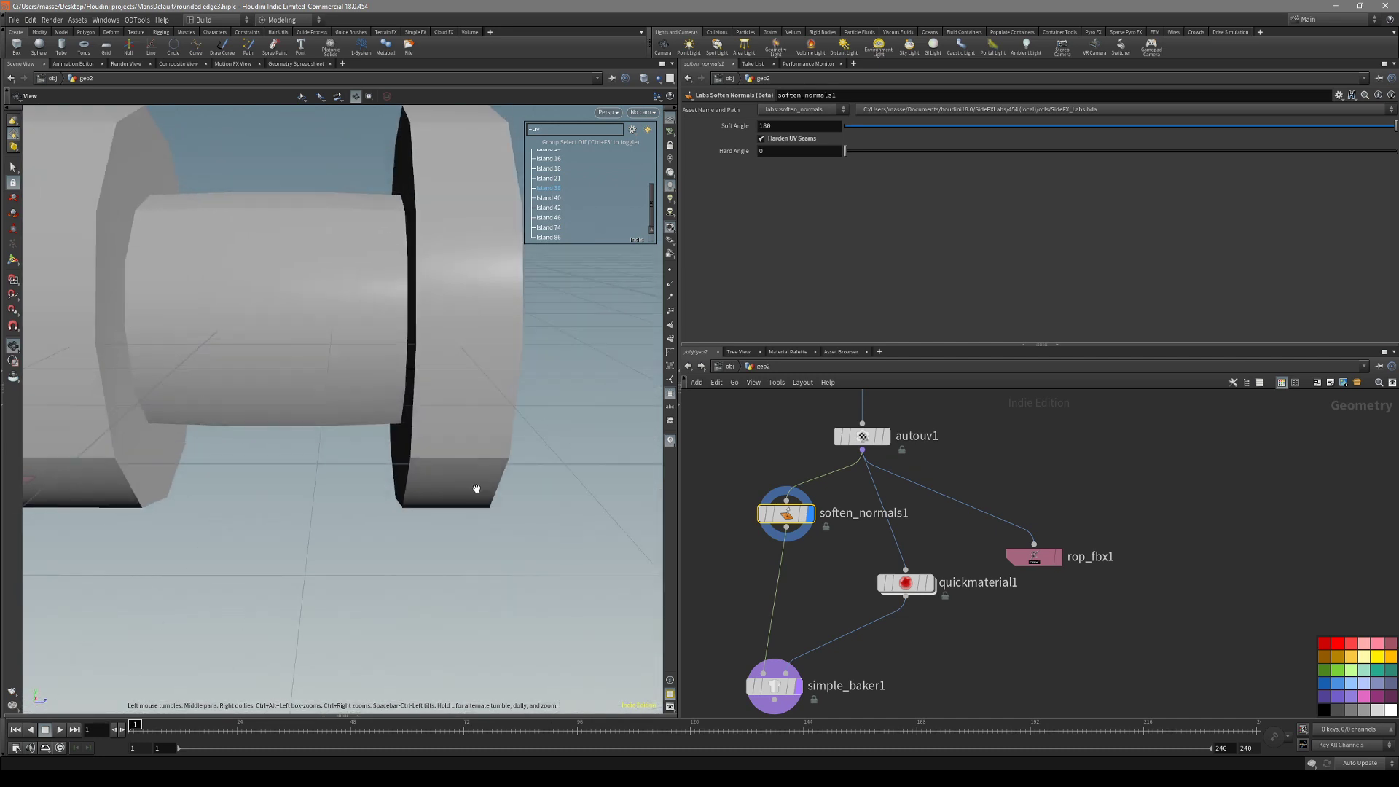
pyautogui.moveTo(444, 340); pyautogui.dragTo(497, 488)
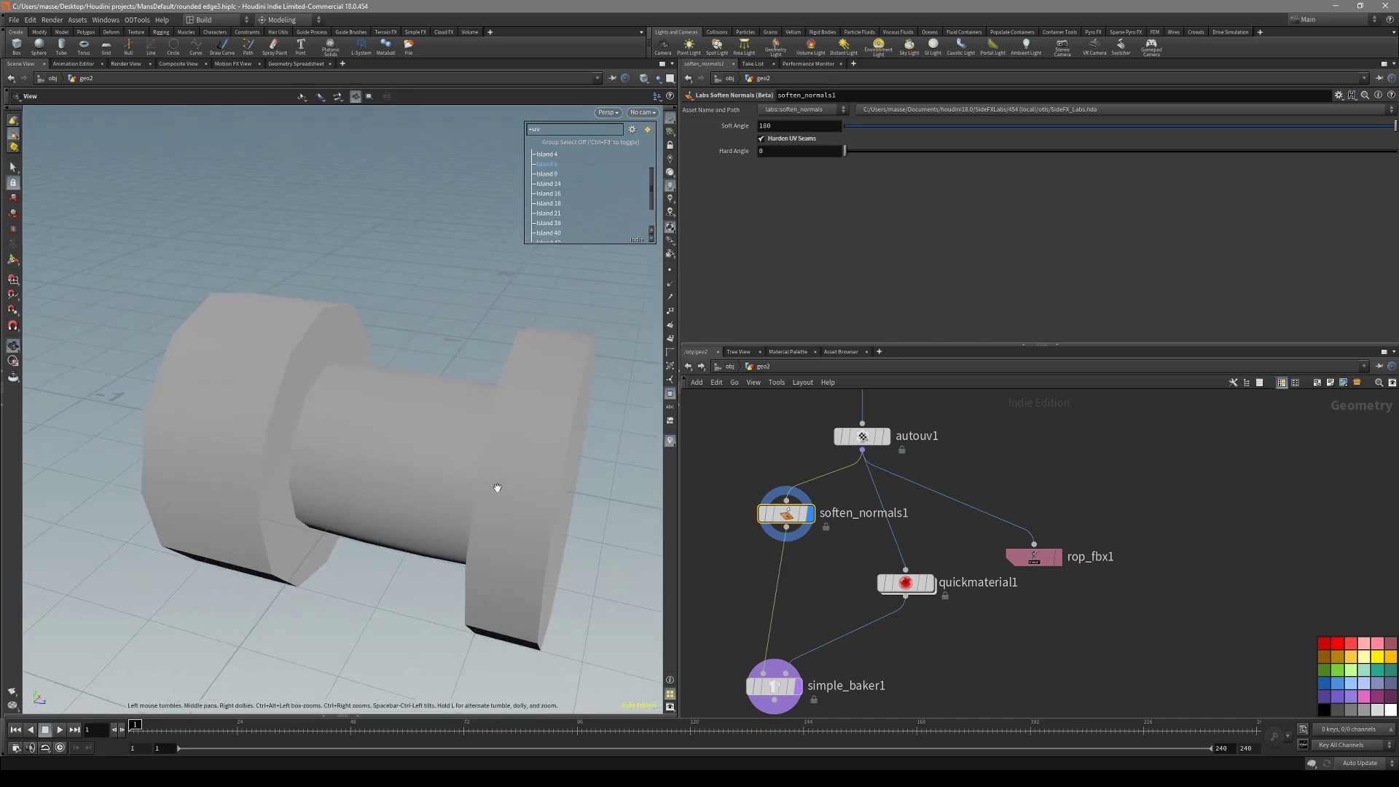
# Review the upstream nodes and inspect the softened shading on both spool flanges and the middle cylinder.
pyautogui.moveTo(806, 427); pyautogui.dragTo(764, 555, button='middle')
pyautogui.scroll(-1, 764, 555)
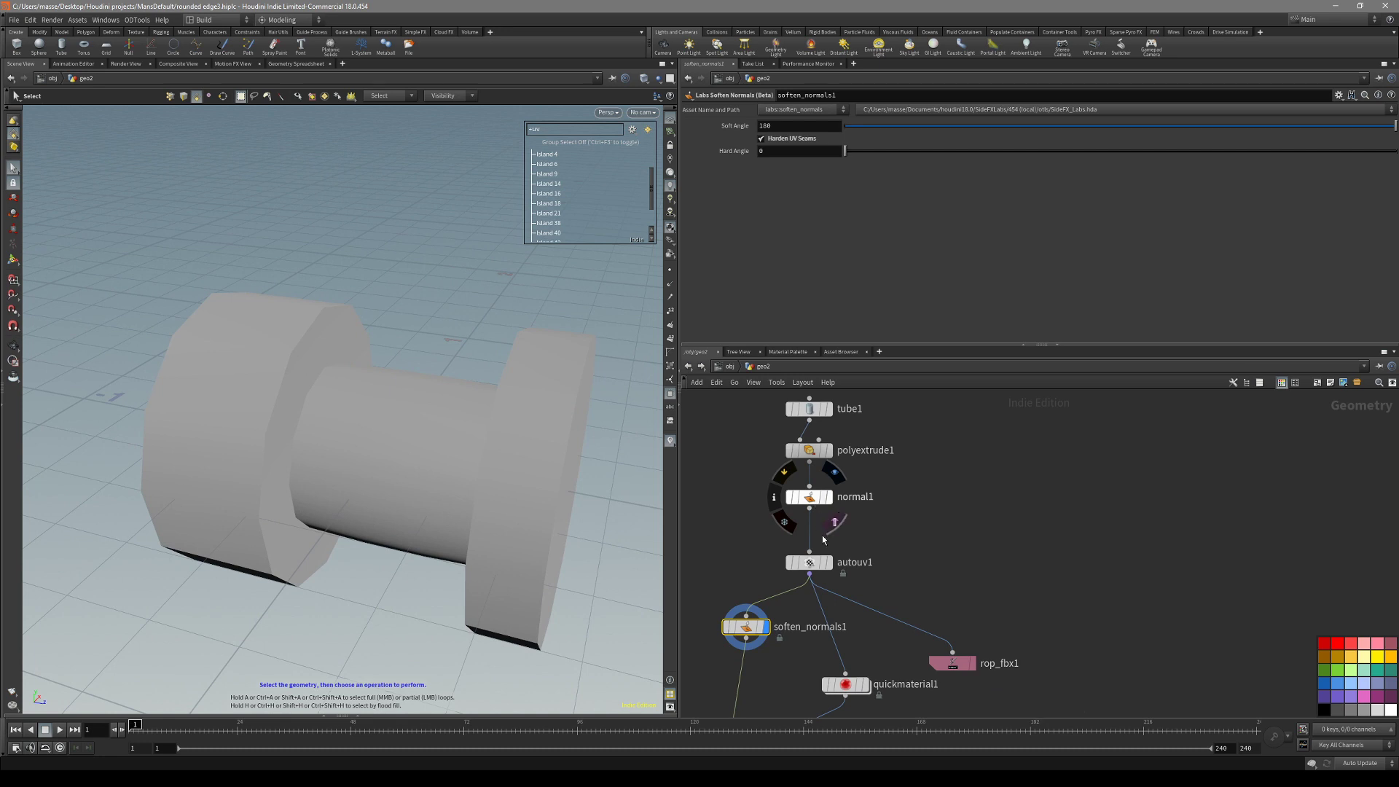
pyautogui.moveTo(778, 661); pyautogui.dragTo(800, 639, button='middle')
pyautogui.keyDown('alt'); pyautogui.moveTo(440, 431); pyautogui.dragTo(481, 500); pyautogui.keyUp('alt')
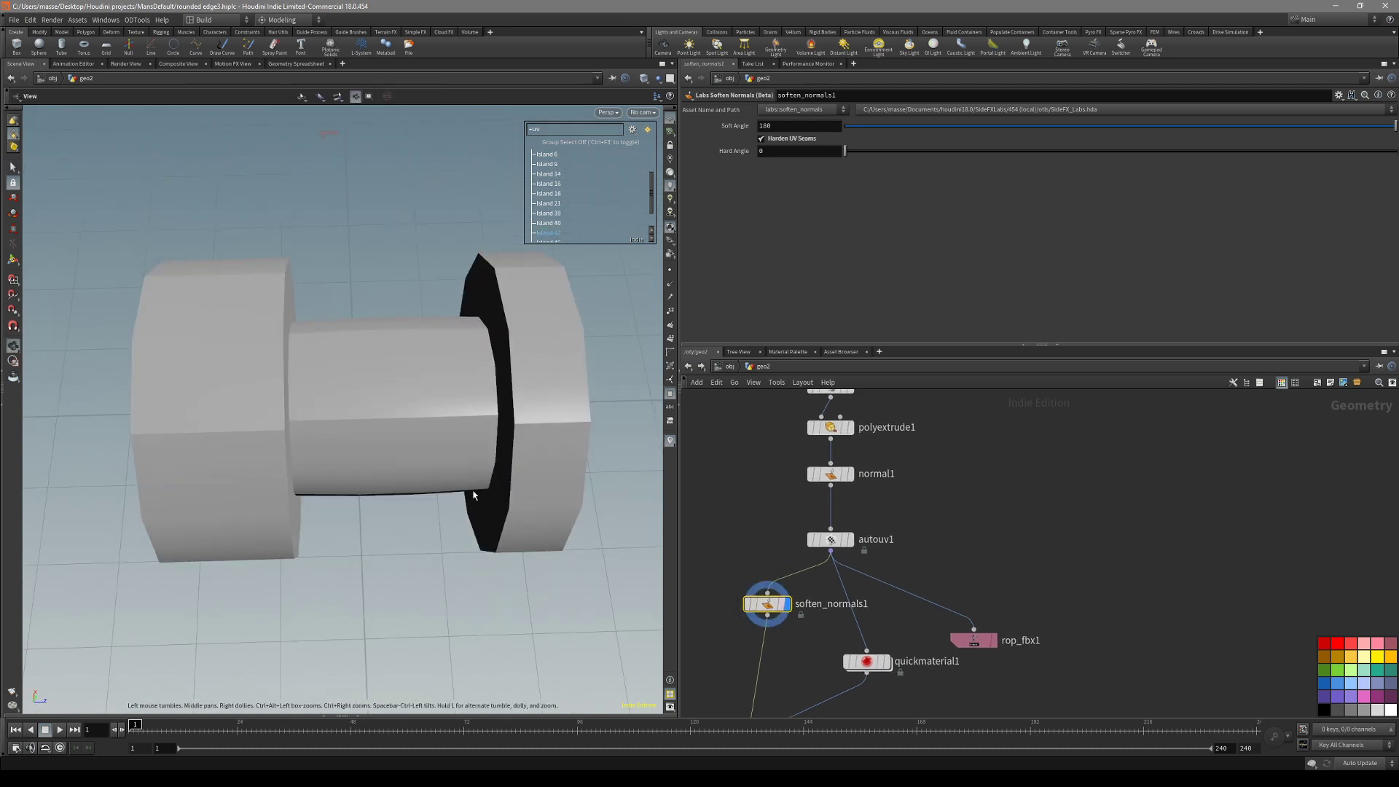
pyautogui.press('Escape')
pyautogui.moveTo(416, 434); pyautogui.dragTo(310, 384)
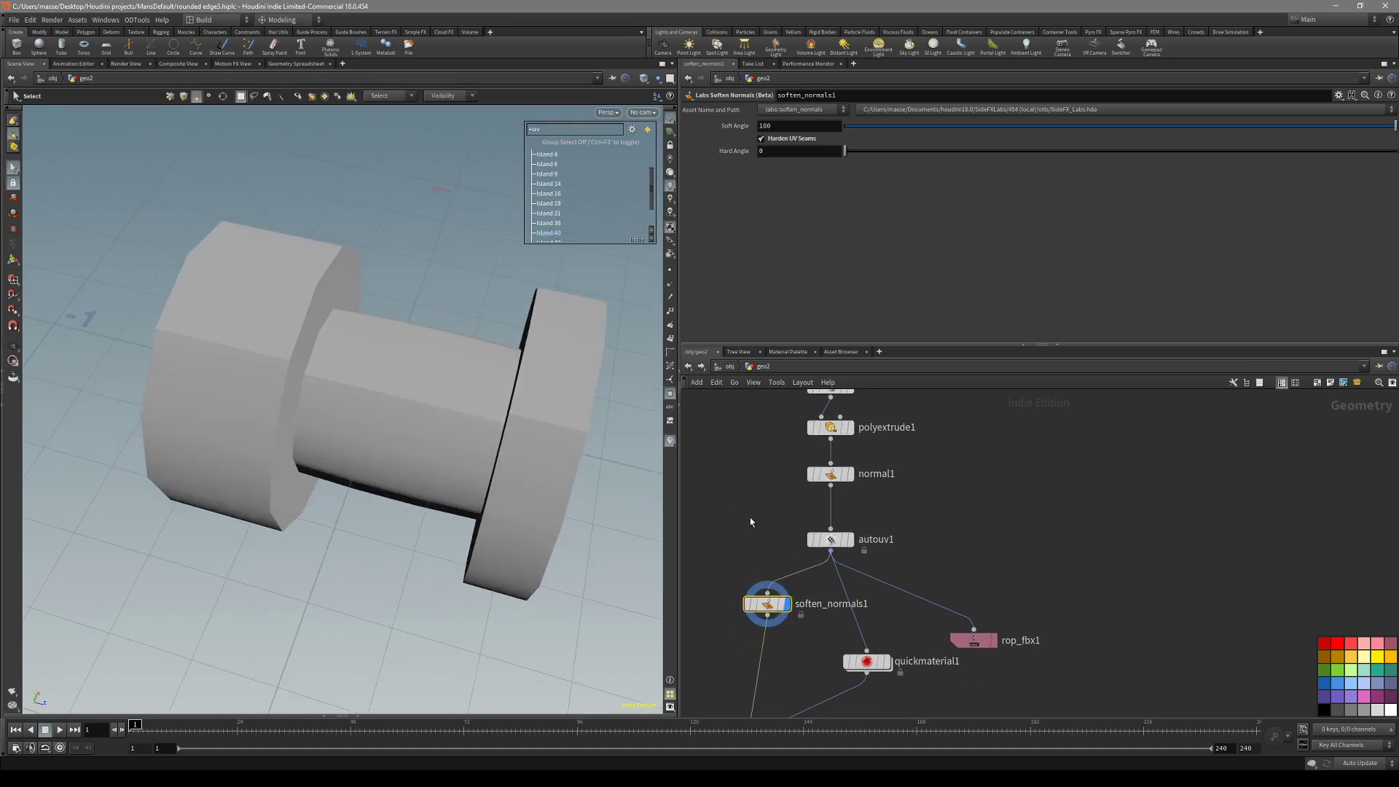
pyautogui.moveTo(765, 562); pyautogui.dragTo(768, 500, button='middle')
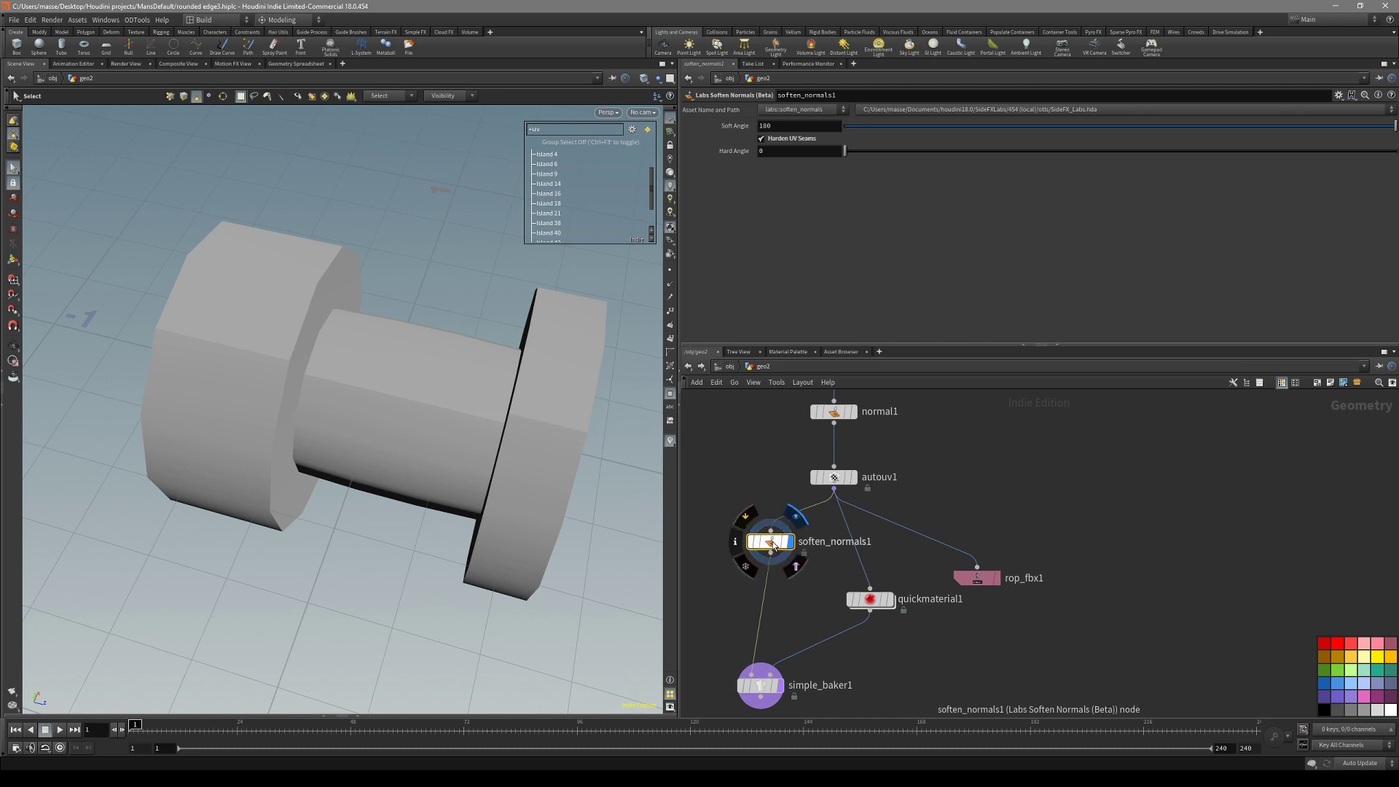
# Bypass soften_normals1 and display autouv1 to compare the spool's shading without softened normals.
pyautogui.press('b')
pyautogui.click(851, 479)
pyautogui.press('Escape')
pyautogui.moveTo(532, 503); pyautogui.dragTo(577, 500)
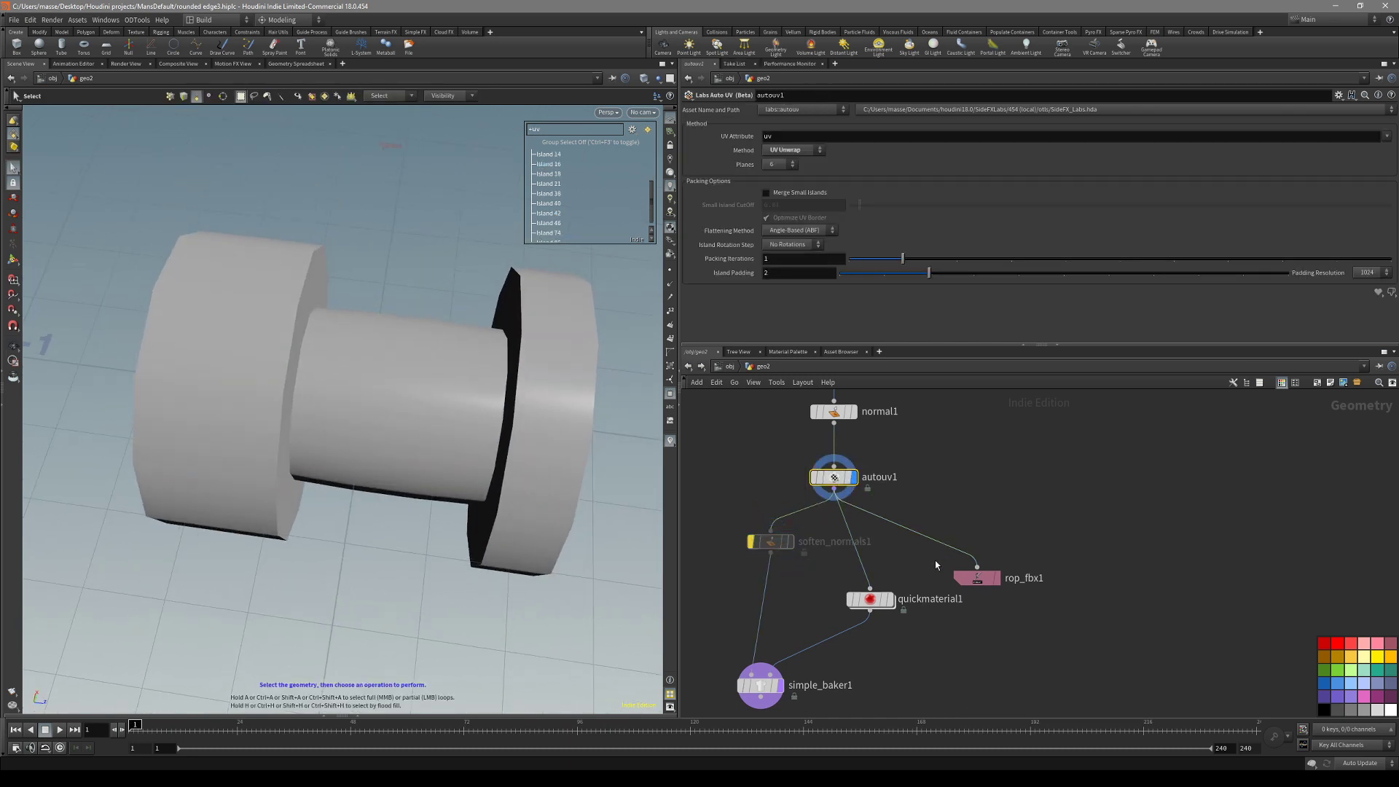
# Display quickmaterial1 and inspect the spool's shading with the rounded-edge material from another angle.
pyautogui.click(872, 600)
pyautogui.click(890, 600)
pyautogui.moveTo(466, 336); pyautogui.dragTo(233, 362)
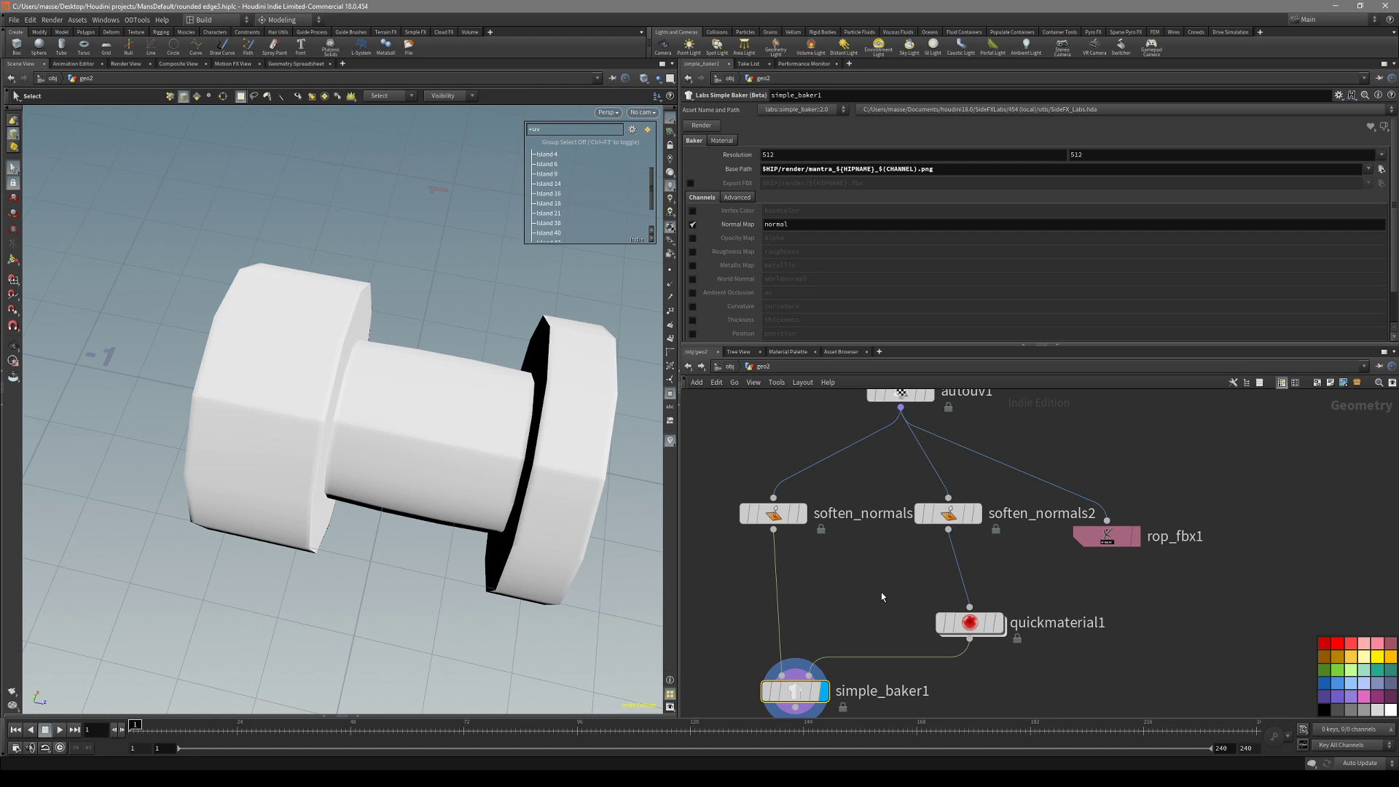
# Display soften_normals1 and inspect the spool's shading at the input of the baker.
pyautogui.click(772, 514)
pyautogui.click(802, 514)
pyautogui.press('Escape')
pyautogui.moveTo(568, 484); pyautogui.dragTo(631, 553)
# Display simple_baker1 and inspect the baked rounded edges on the spool with softened normals feeding both baker inputs.
pyautogui.click(977, 514)
pyautogui.moveTo(849, 589); pyautogui.dragTo(878, 511, button='middle')
pyautogui.click(825, 615)
pyautogui.keyDown('alt'); pyautogui.moveTo(572, 490); pyautogui.dragTo(342, 470); pyautogui.keyUp('alt')
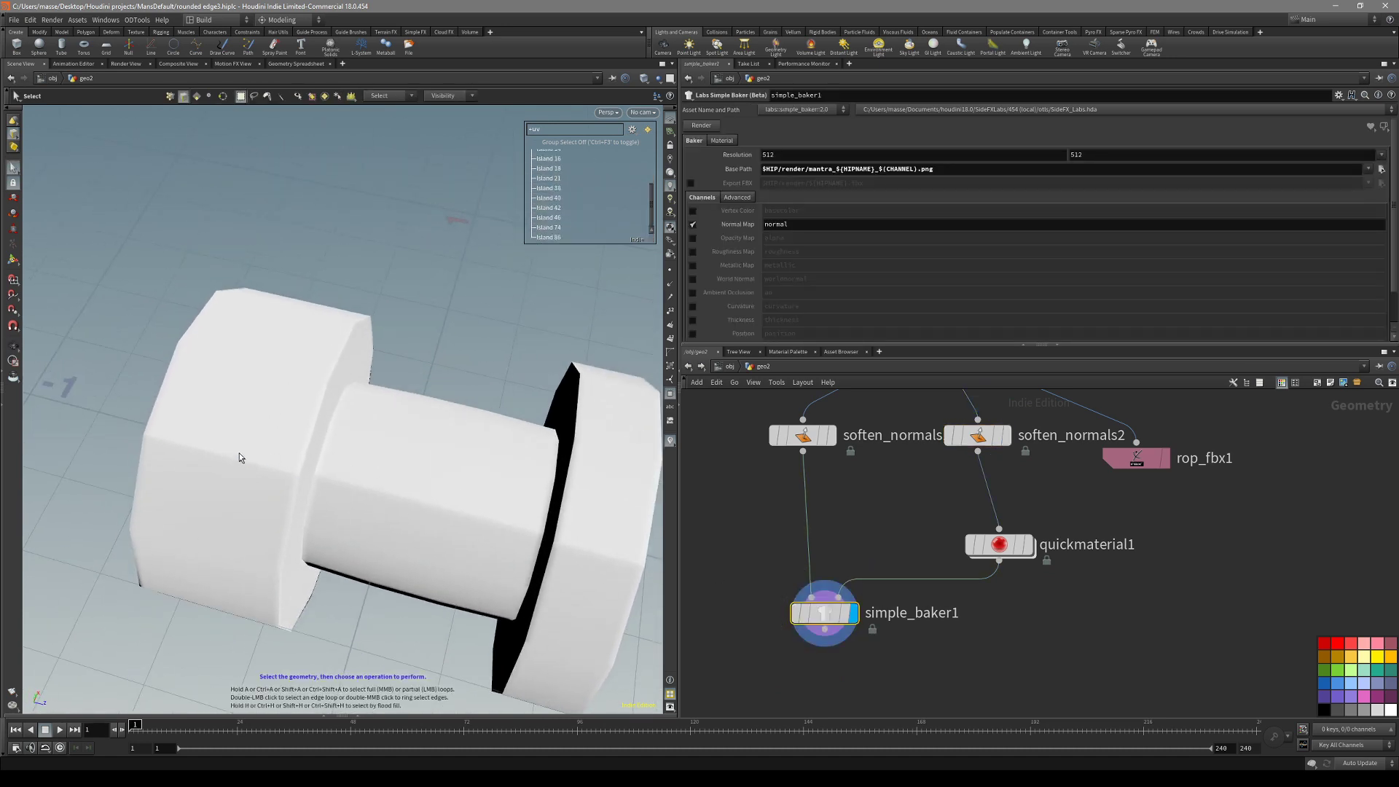
pyautogui.press('Escape')
pyautogui.moveTo(242, 456); pyautogui.dragTo(450, 473)
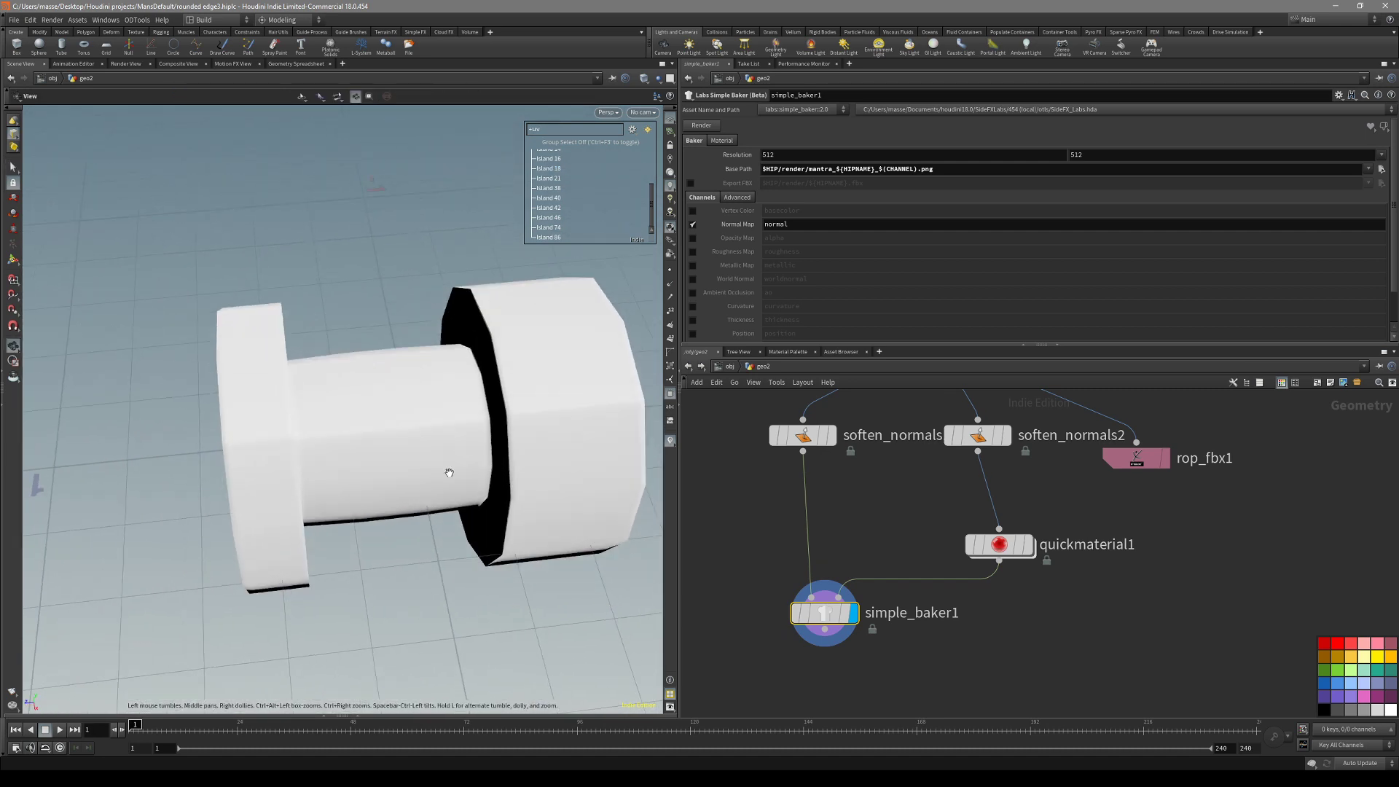
pyautogui.press('Escape')
# Bypass both soften_normals1 and soften_normals2 between autouv1 and the baker branch.
pyautogui.moveTo(885, 491); pyautogui.dragTo(832, 527, button='middle')
pyautogui.moveTo(782, 525); pyautogui.dragTo(971, 468)
pyautogui.click(984, 516)
pyautogui.moveTo(984, 516); pyautogui.dragTo(746, 455)
pyautogui.press('b')
# Display autouv1 and examine the spool's original normals from a different angle.
pyautogui.moveTo(837, 447); pyautogui.dragTo(835, 537, button='middle')
pyautogui.moveTo(961, 456); pyautogui.dragTo(918, 553, button='middle')
pyautogui.click(834, 440)
pyautogui.keyDown('alt'); pyautogui.moveTo(524, 418); pyautogui.dragTo(445, 441); pyautogui.keyUp('alt')
pyautogui.moveTo(938, 552); pyautogui.dragTo(932, 499, button='middle')
pyautogui.click(831, 484)
# Display simple_baker1 and examine the spool's edges with both Soften Normals nodes bypassed.
pyautogui.moveTo(801, 656); pyautogui.dragTo(812, 552, button='middle')
pyautogui.moveTo(811, 551); pyautogui.dragTo(795, 582, button='right')
pyautogui.moveTo(796, 581); pyautogui.dragTo(821, 553, button='middle')
pyautogui.click(797, 596)
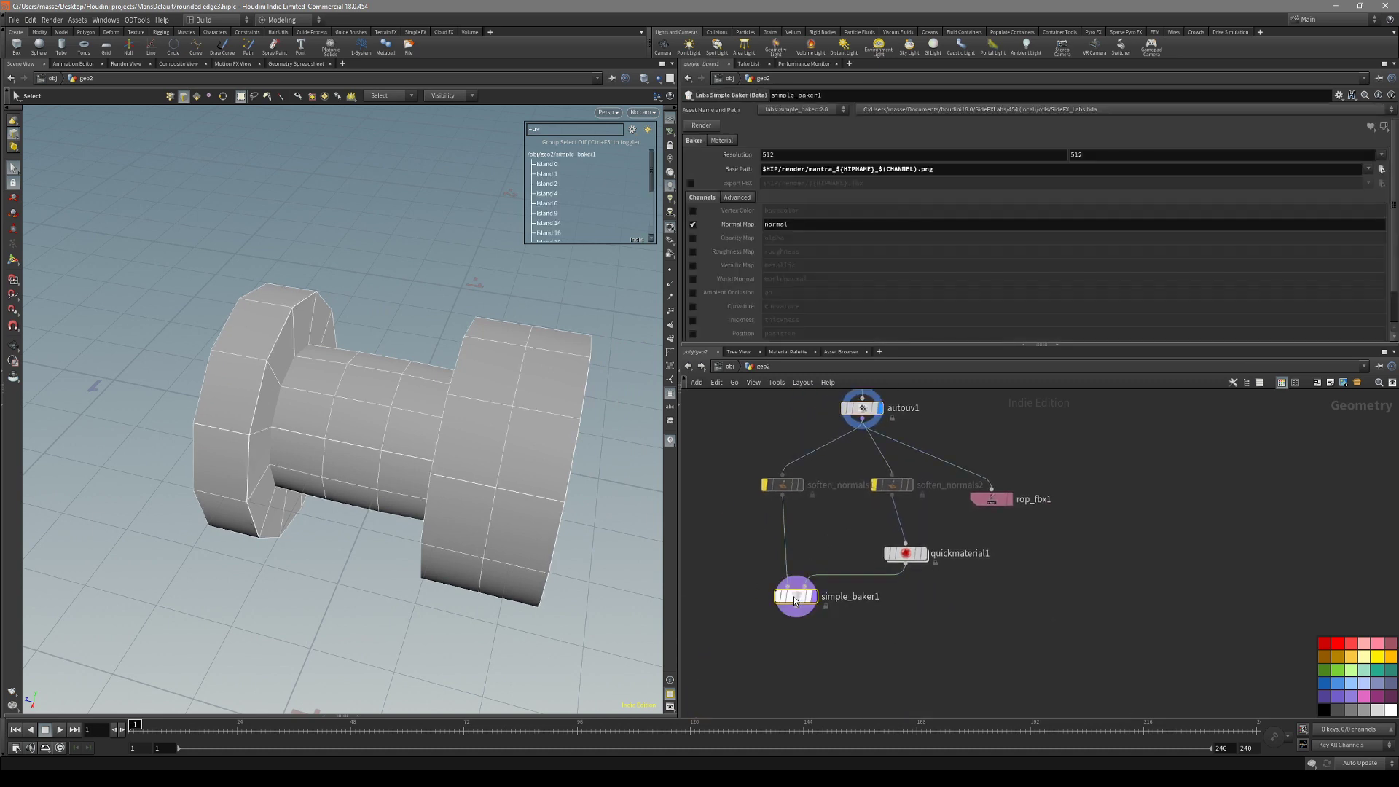
pyautogui.click(814, 596)
pyautogui.keyDown('alt'); pyautogui.moveTo(452, 474); pyautogui.dragTo(481, 493); pyautogui.keyUp('alt')
pyautogui.moveTo(651, 508); pyautogui.dragTo(487, 443)
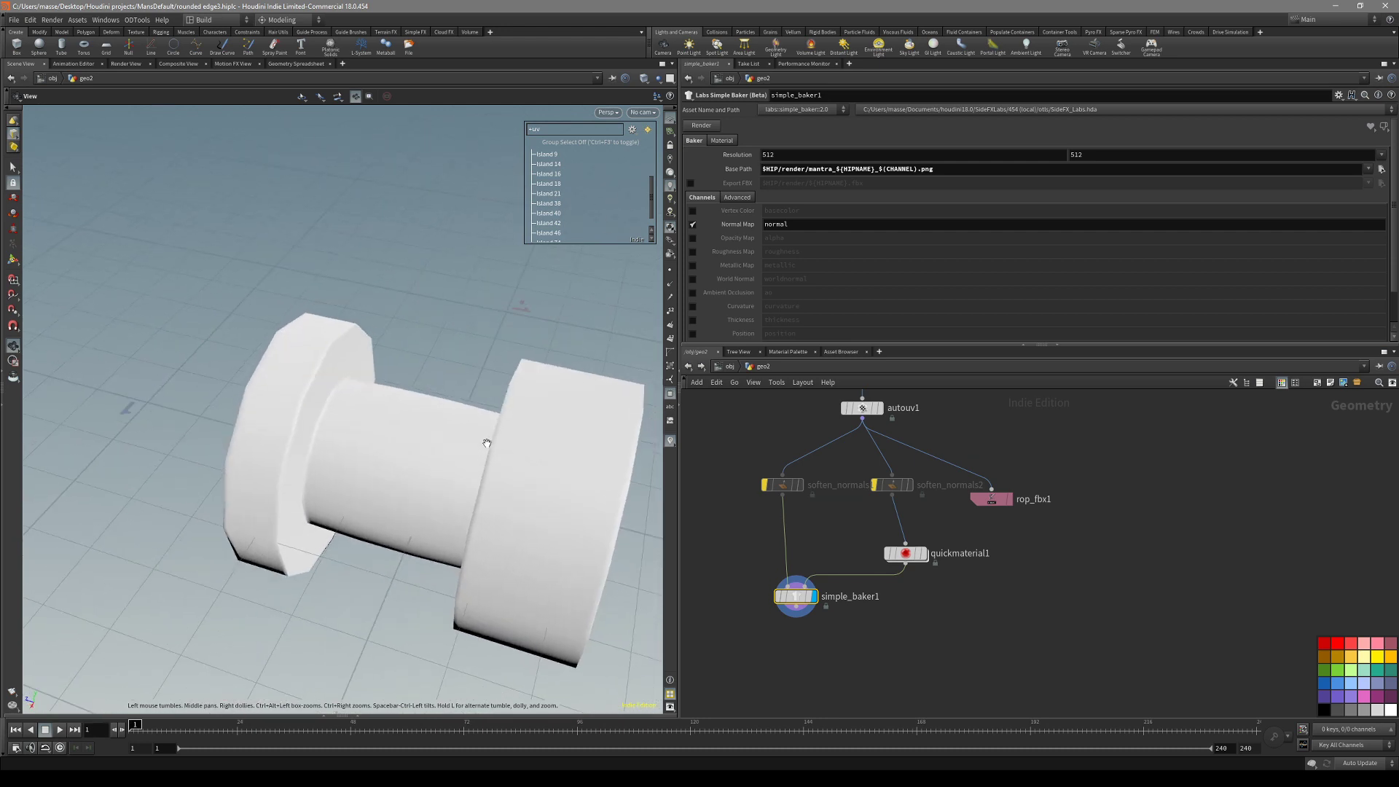